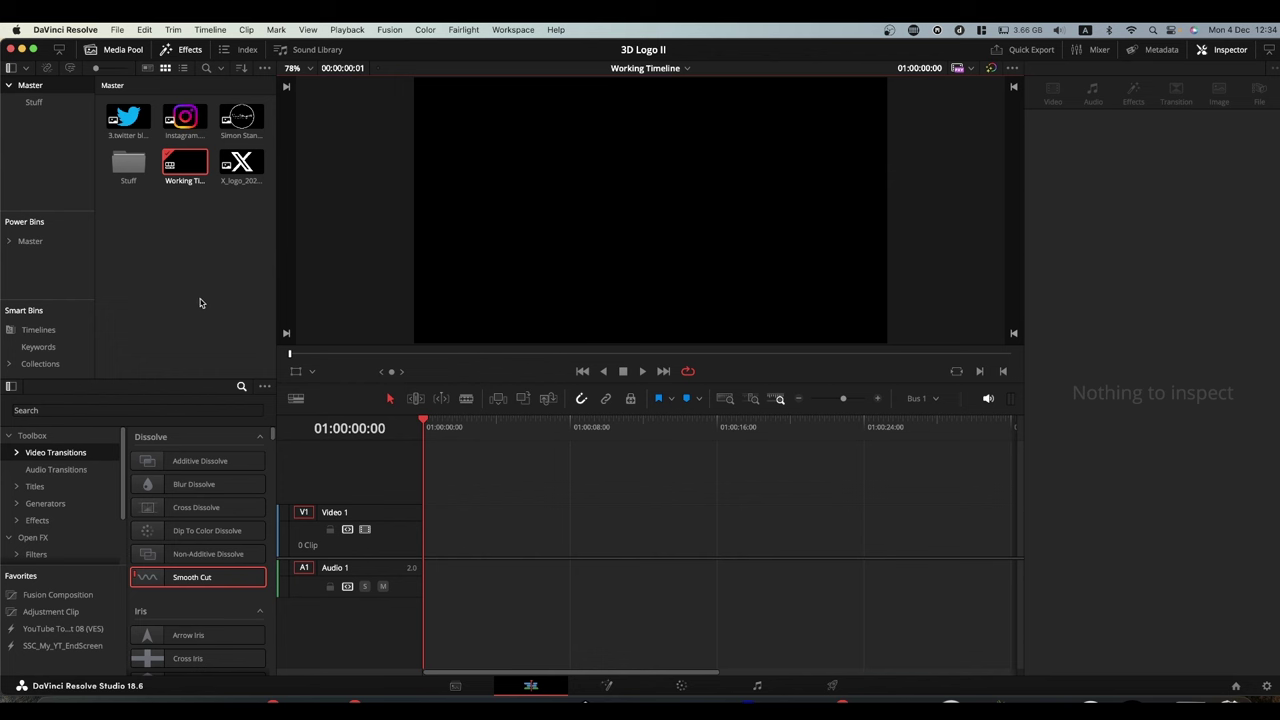
- Place a Fusion Composition clip at the start of V1 and show the library's Effects category
left_click_drag(81, 598, 435, 532)
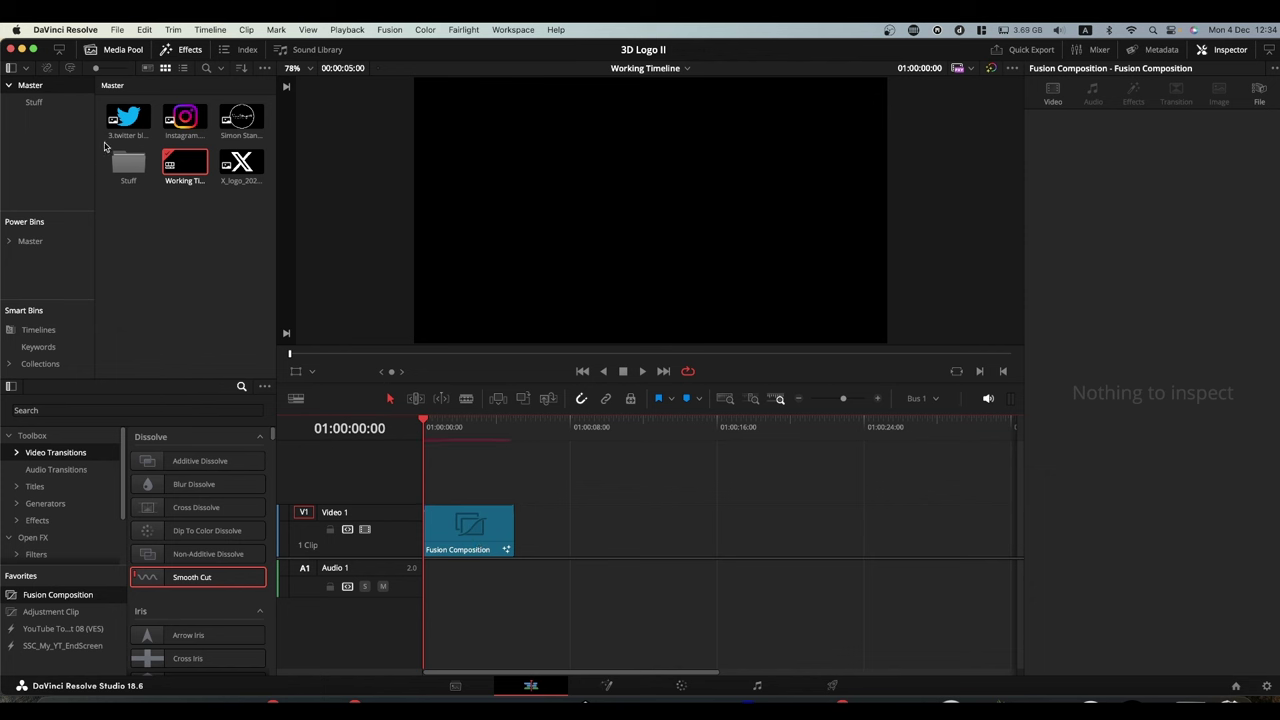
left_click(183, 50)
left_click(183, 50)
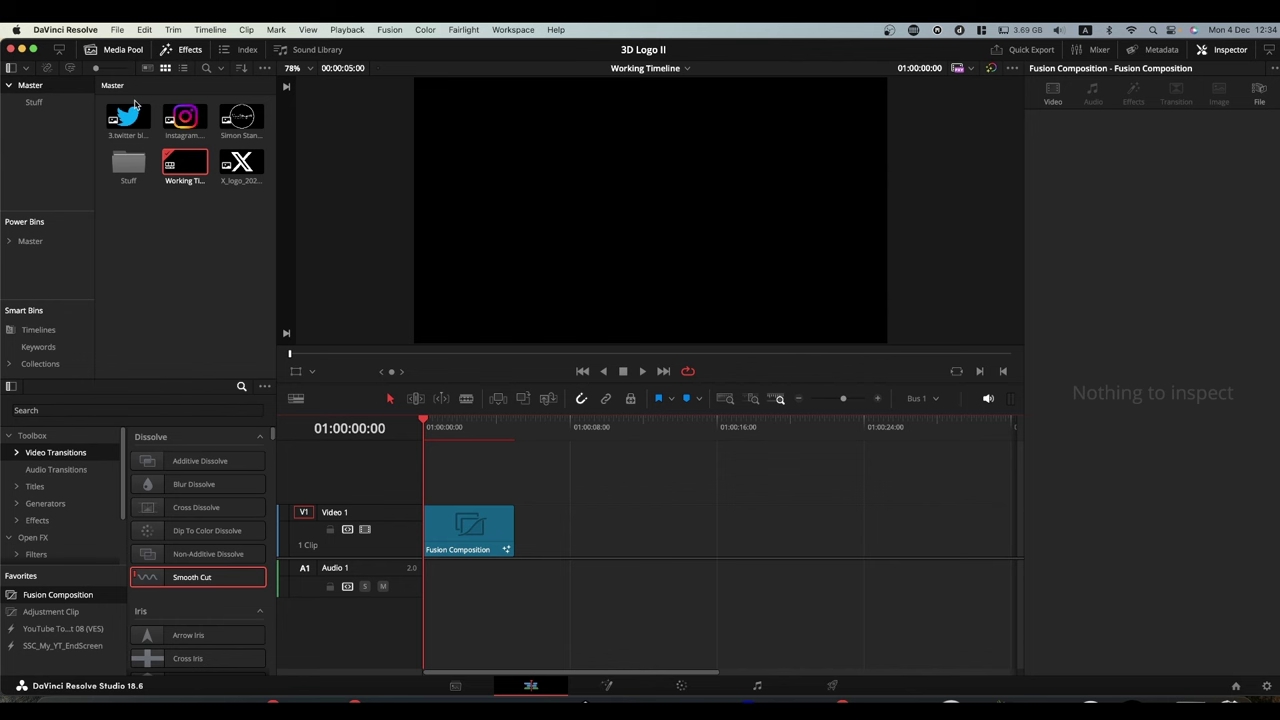
left_click(40, 520)
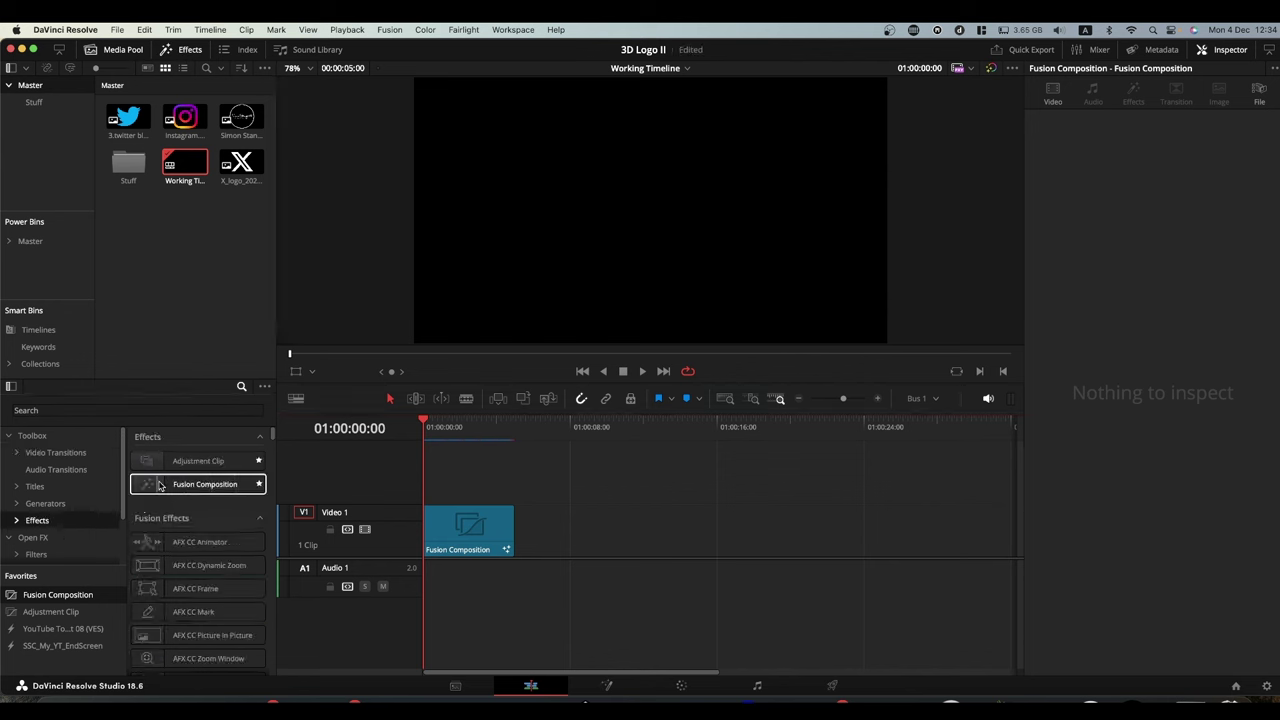
- On the Fusion page, move MediaOut1 right and bring in the twitter image as MediaIn1
left_click(605, 688)
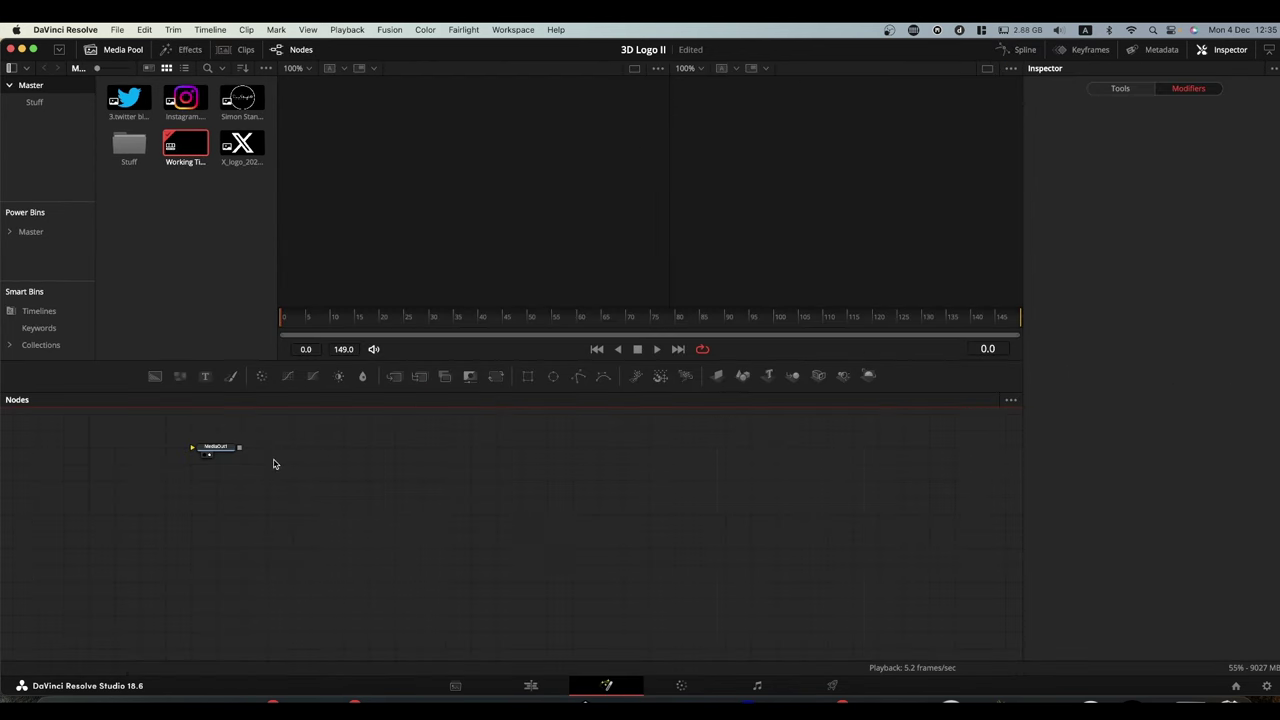
left_click_drag(213, 452, 823, 552)
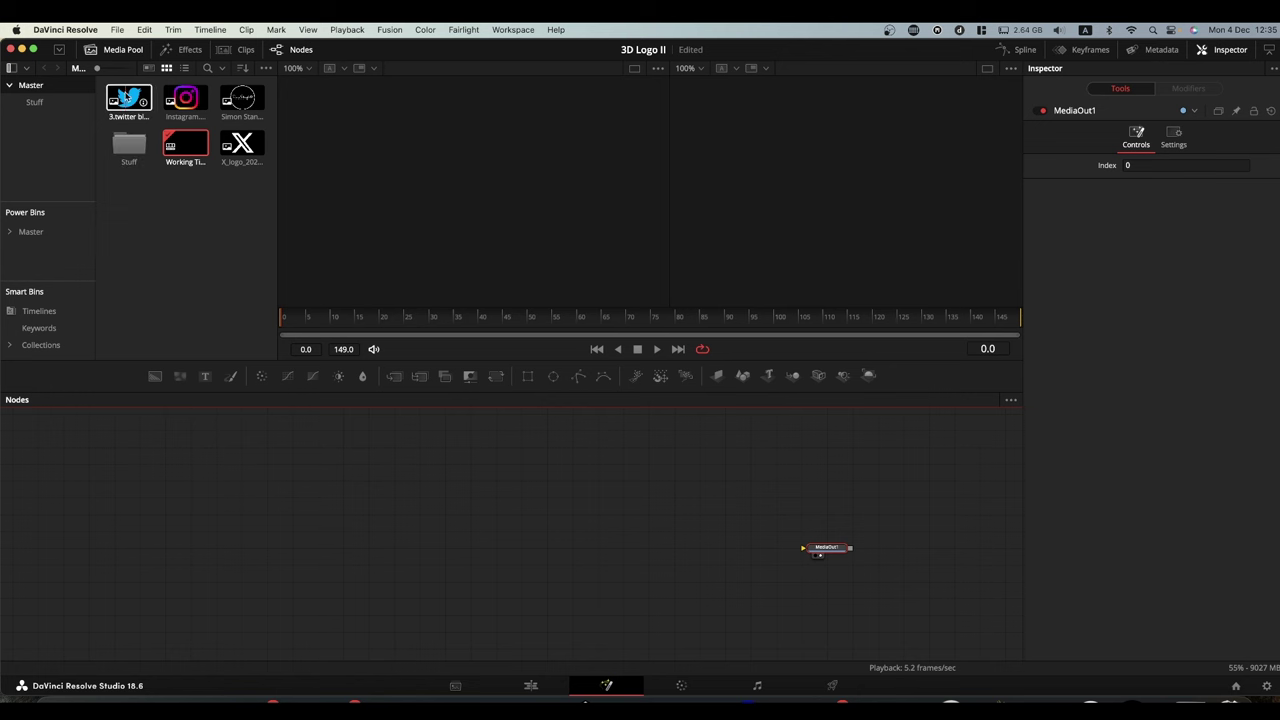
left_click_drag(128, 97, 436, 272)
scroll(556, 192, "up", 3)
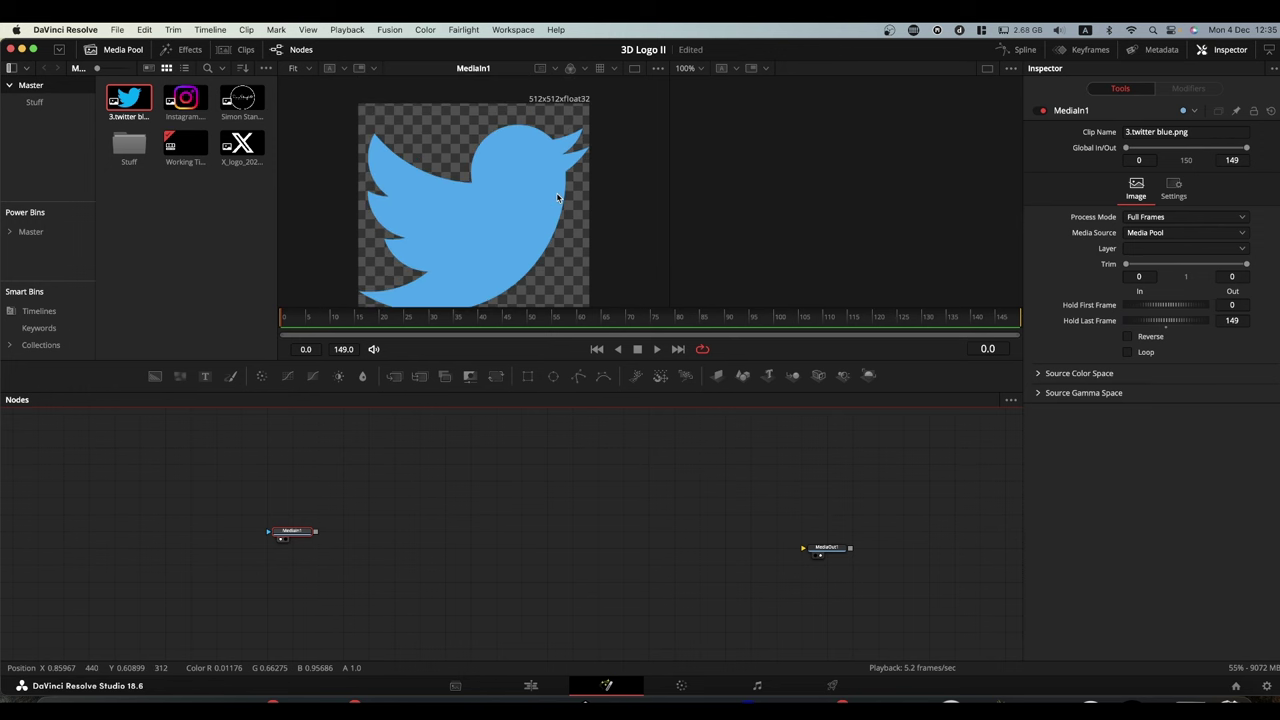
scroll(556, 197, "down", 1)
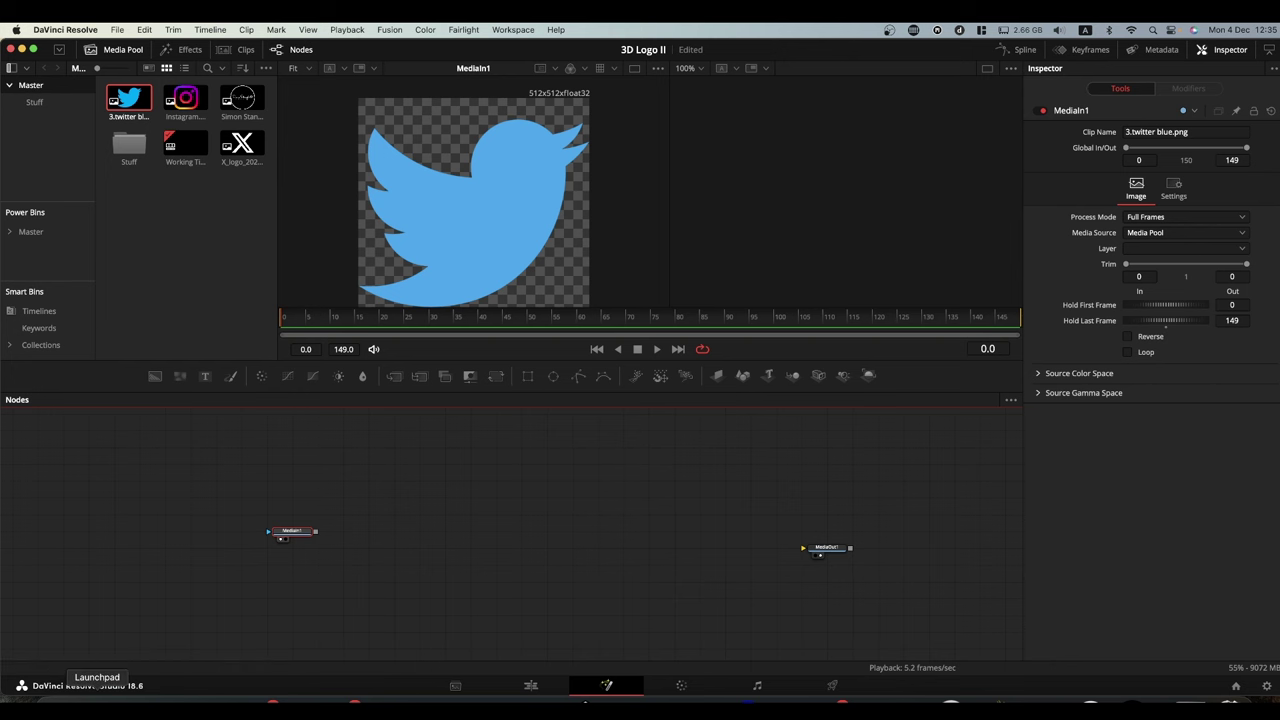
left_click(138, 700)
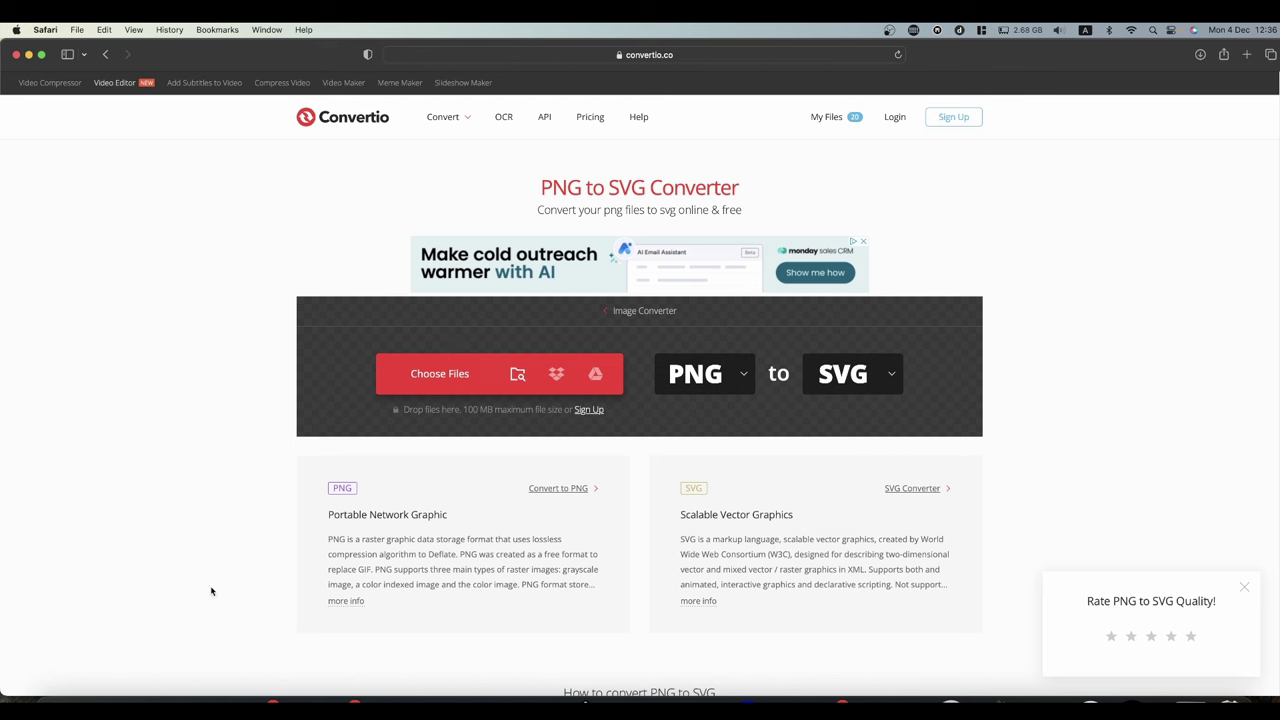
- Convert 3.twitter-blue.png to 3.twitter-blue.svg in Convertio and check the output folder
left_click(57, 706)
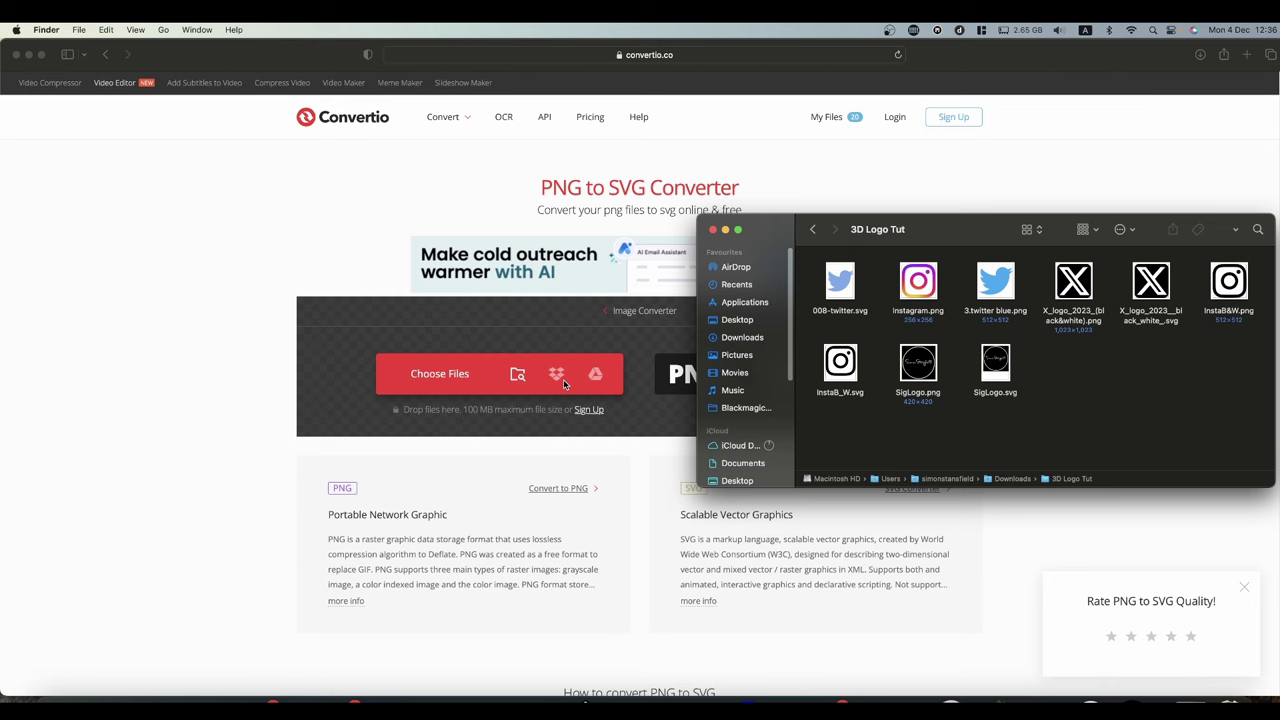
left_click_drag(563, 379, 582, 384)
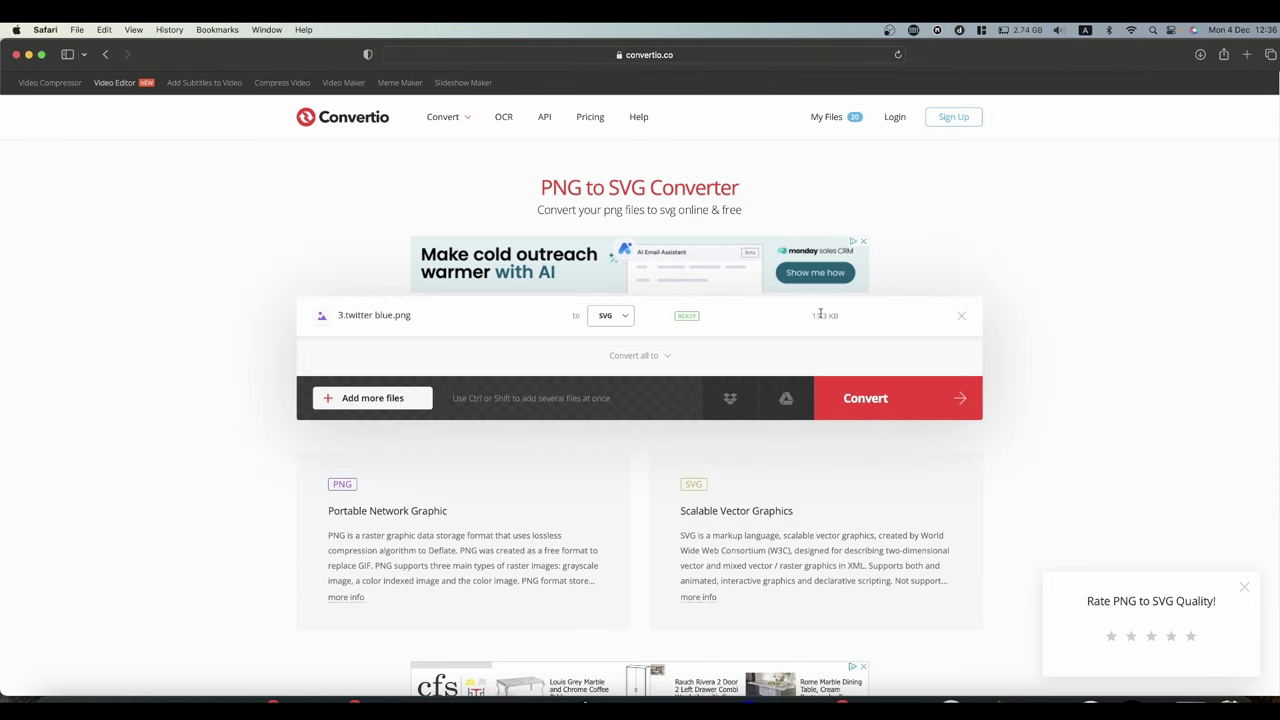
left_click(851, 399)
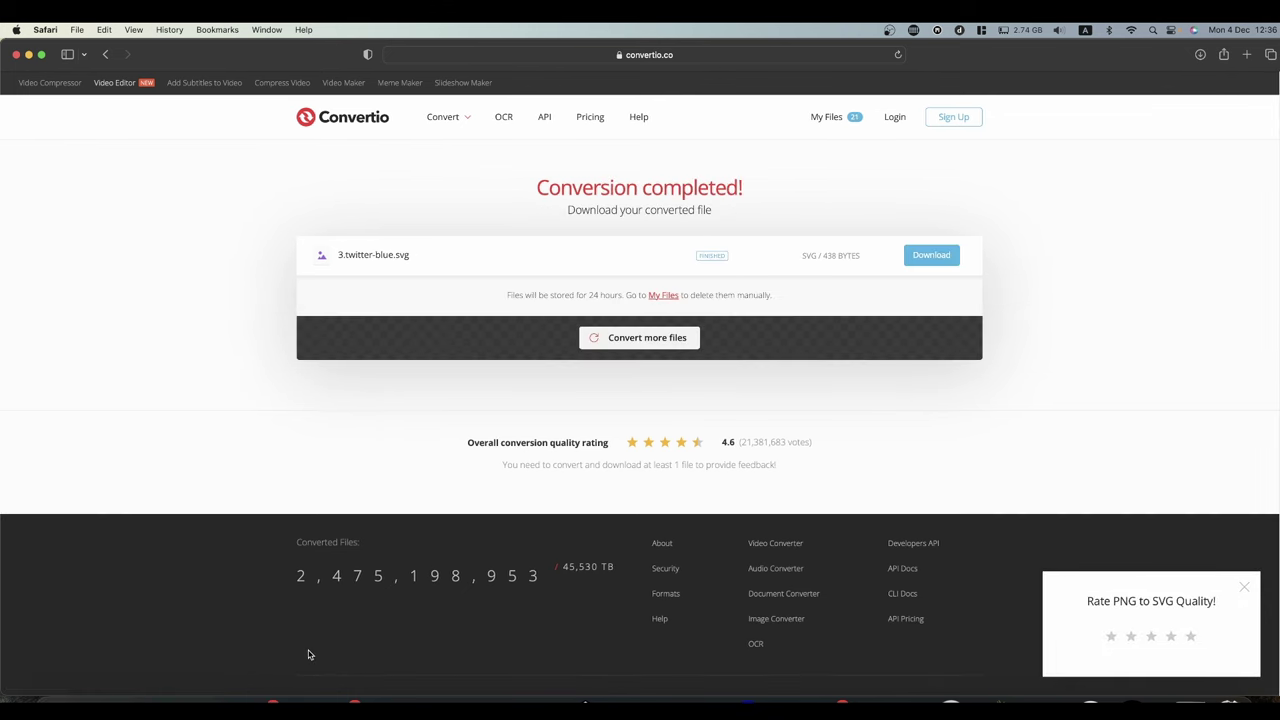
left_click(54, 702)
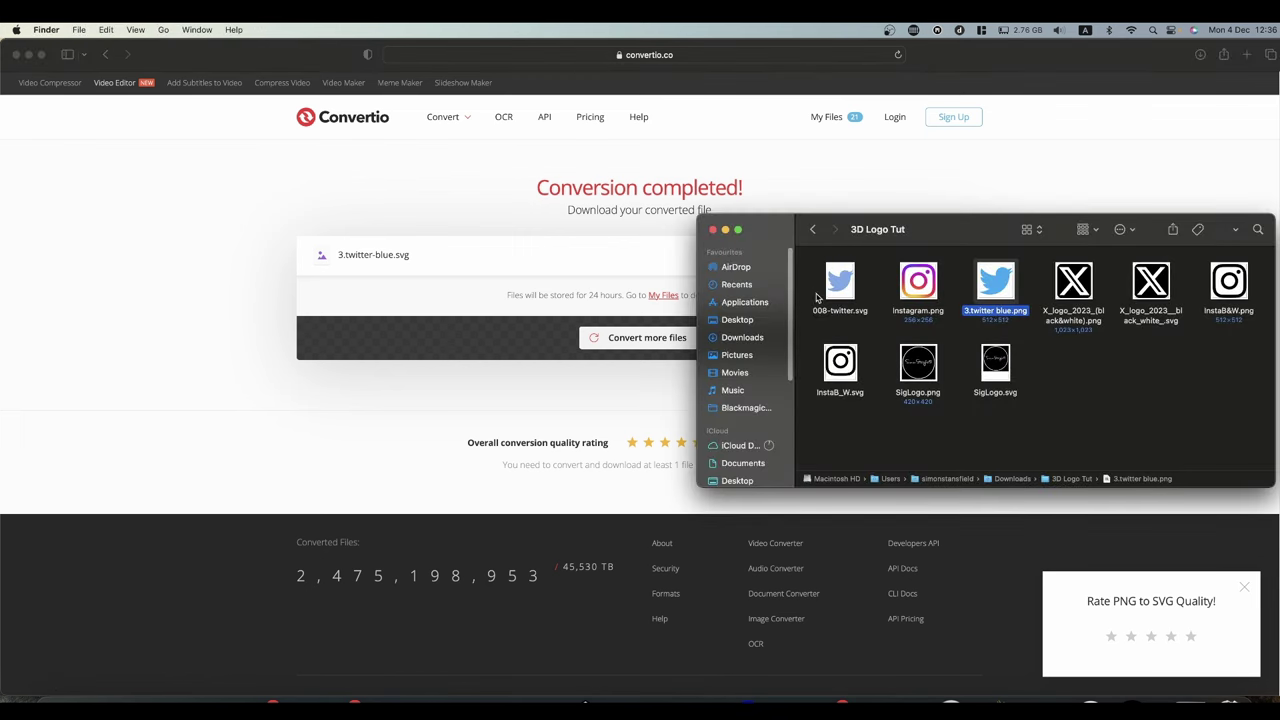
left_click(713, 230)
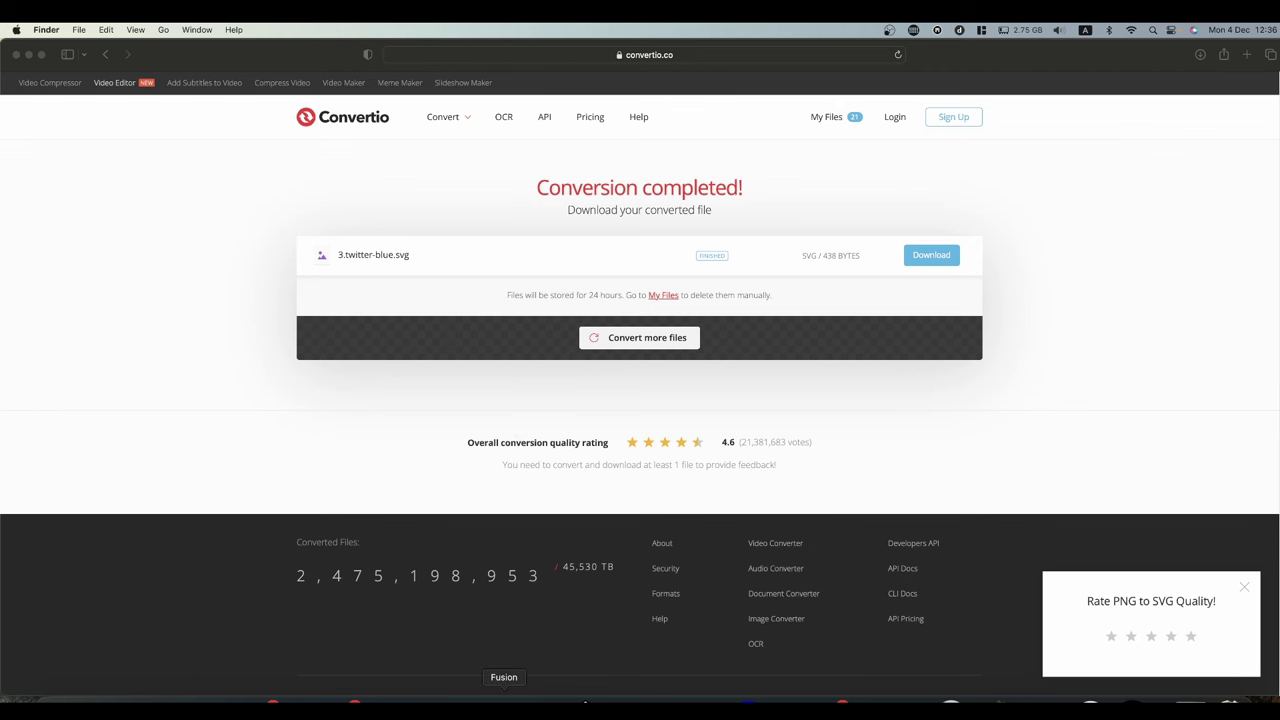
left_click(544, 702)
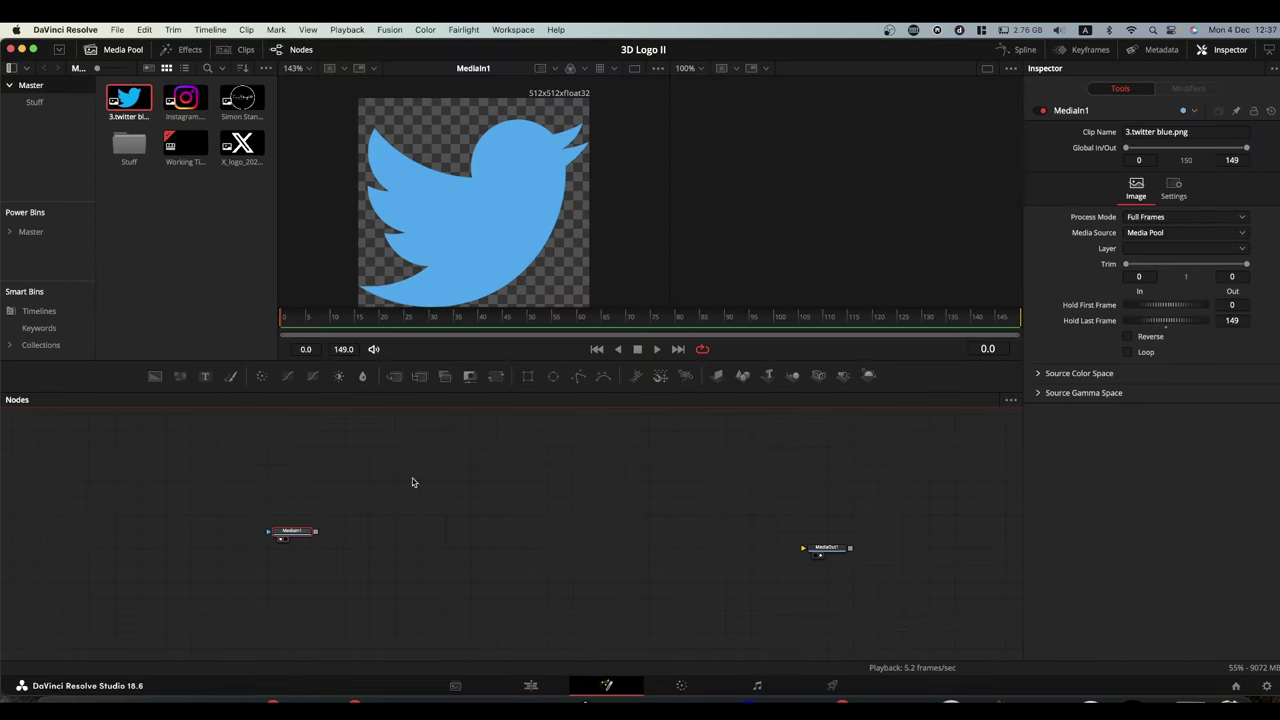
- Move MediaIn1 aside and import 008-twitter.svg from Downloads > 3D Logo Tut as an SVG
left_click_drag(291, 531, 216, 482)
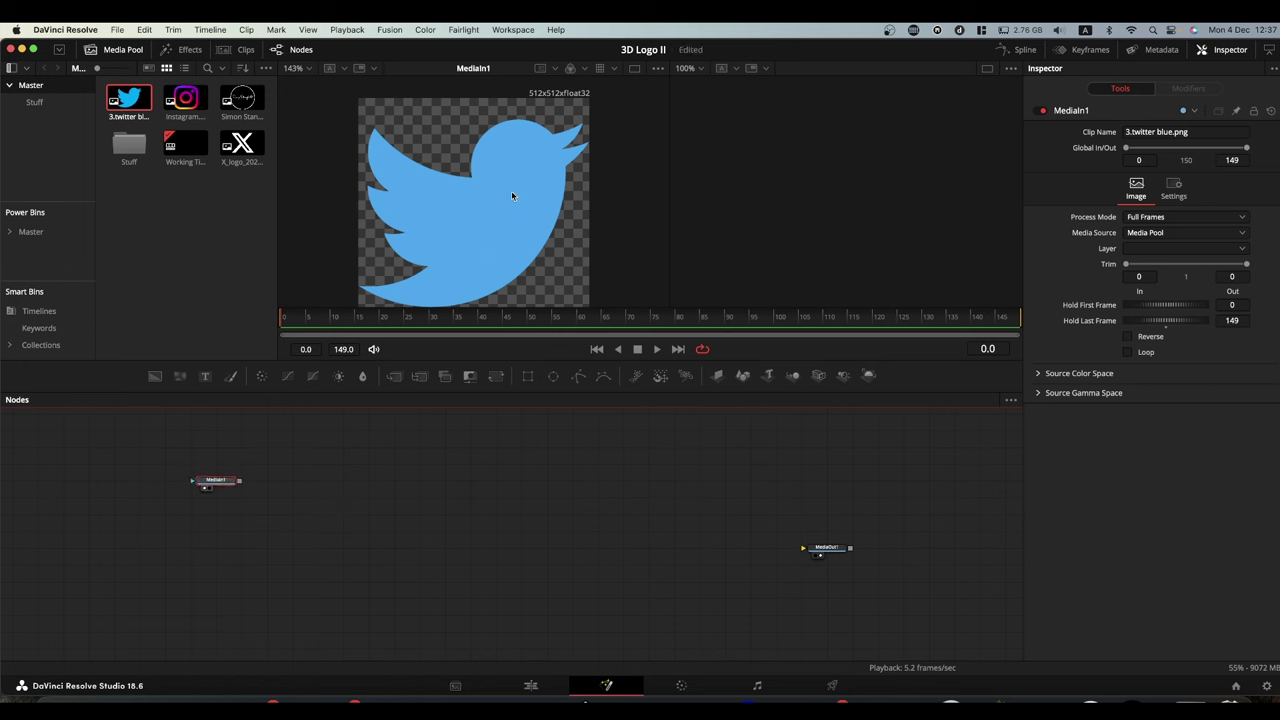
left_click(390, 30)
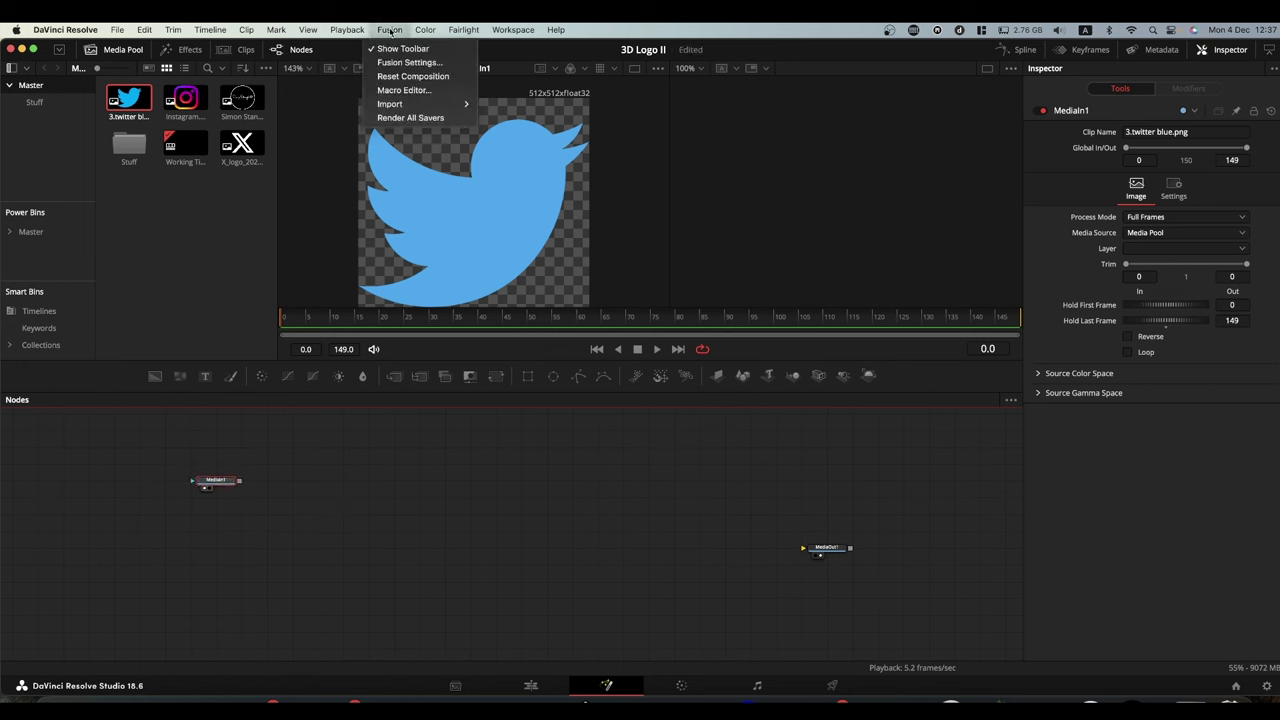
mouse_move(446, 105)
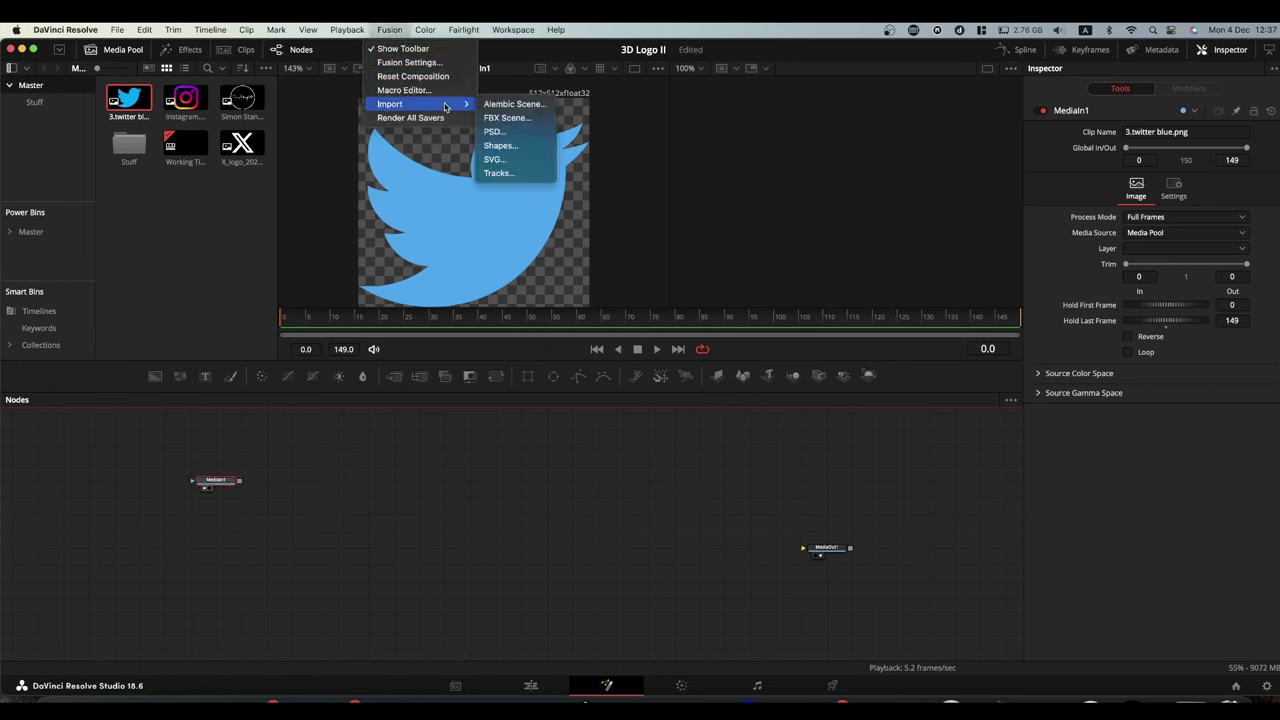
left_click(491, 160)
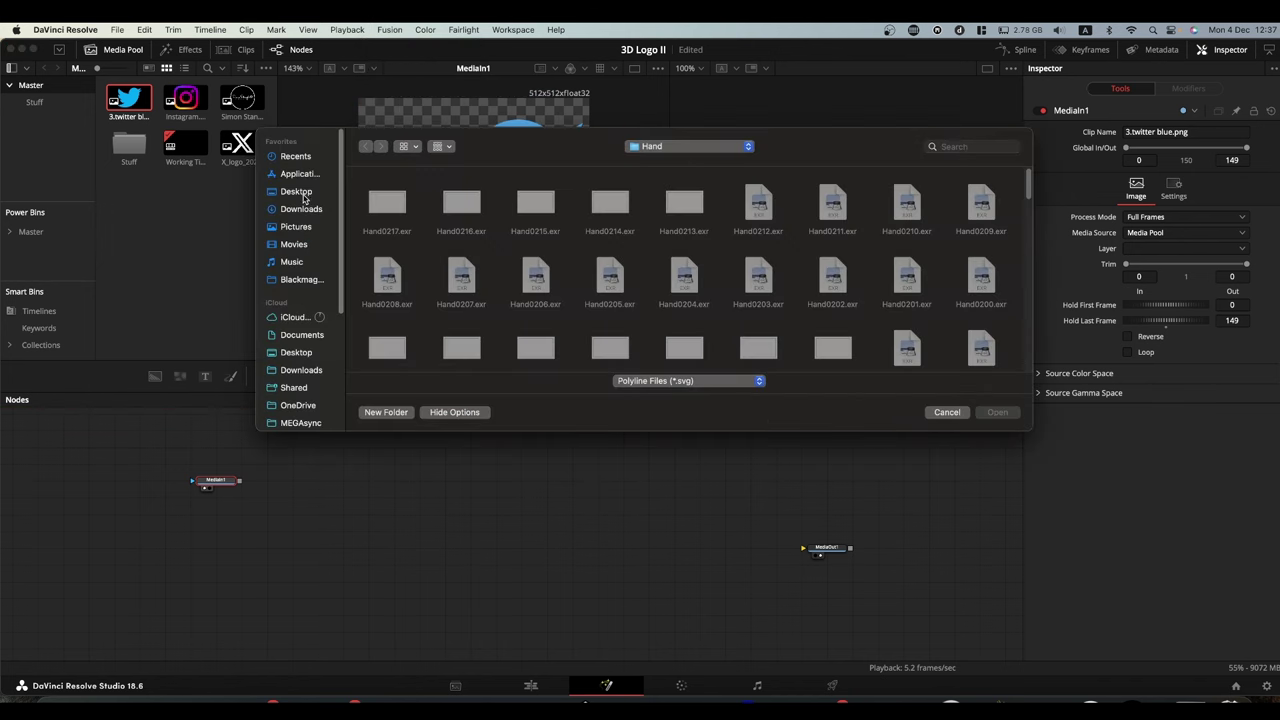
left_click(305, 210)
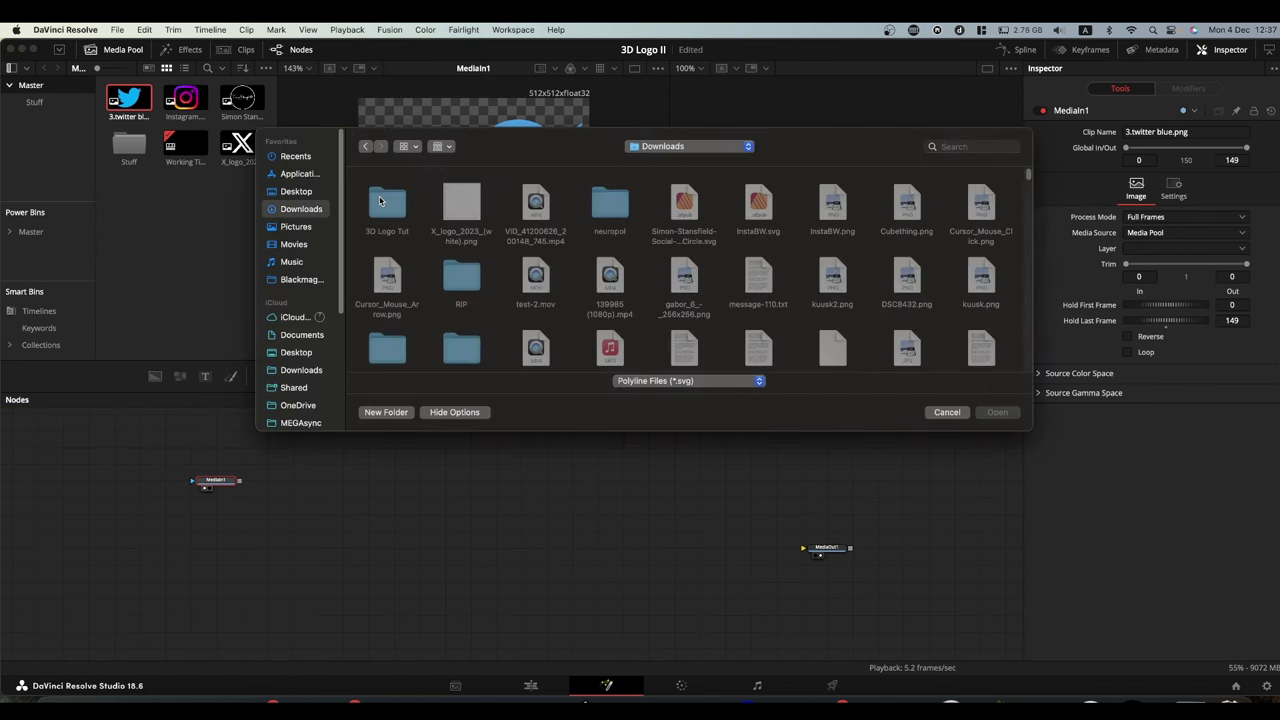
double_click(382, 201)
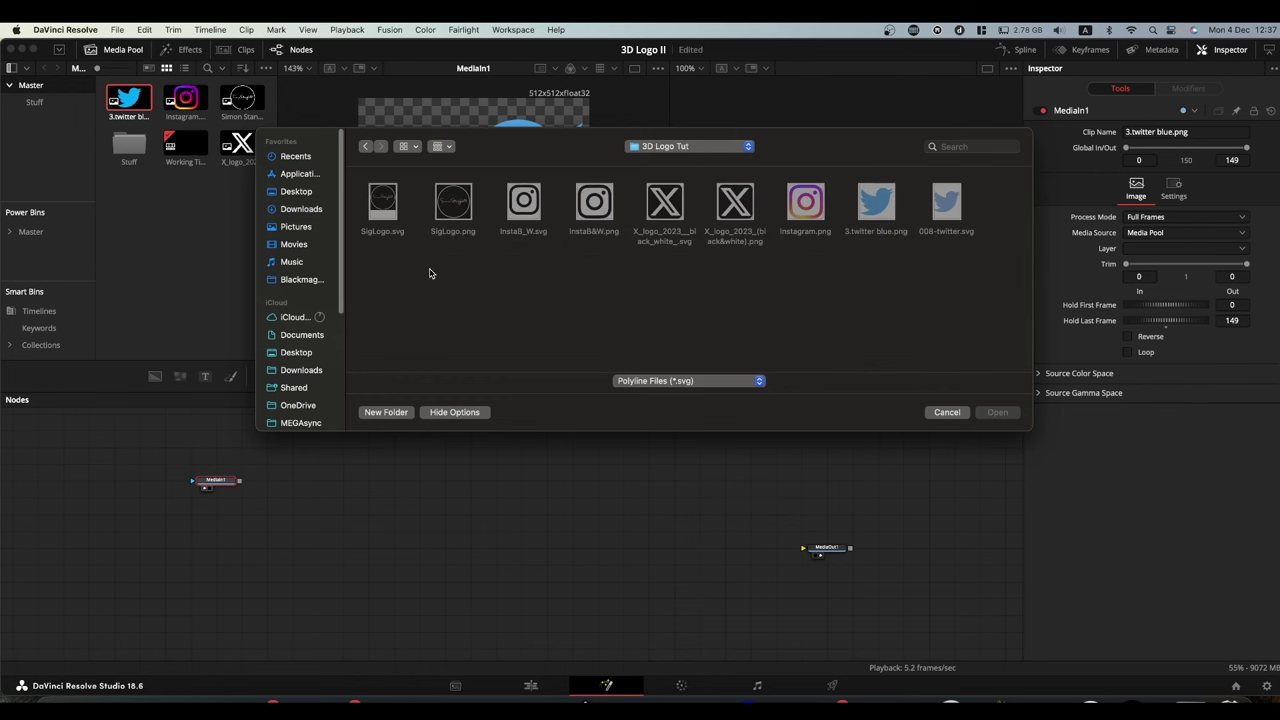
double_click(946, 214)
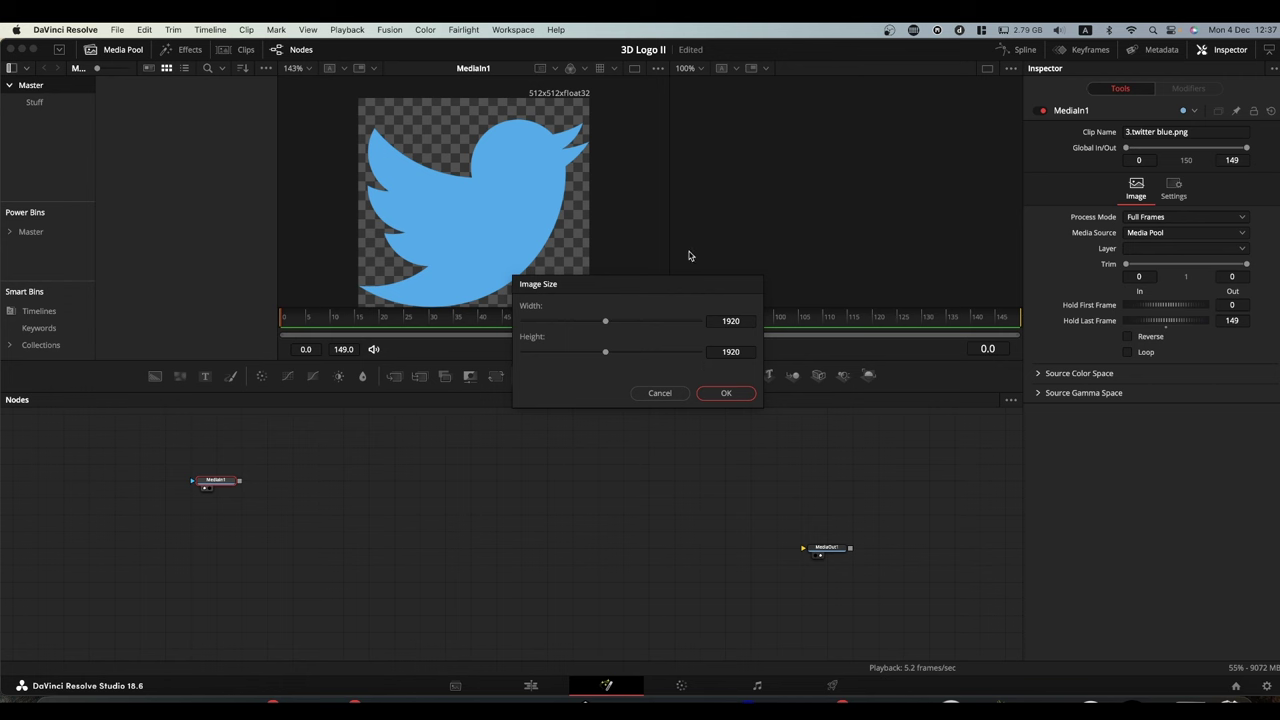
- Accept the 1920 by 1920 size, expand the twitter group beside MediaIn1, and view it
left_click(722, 394)
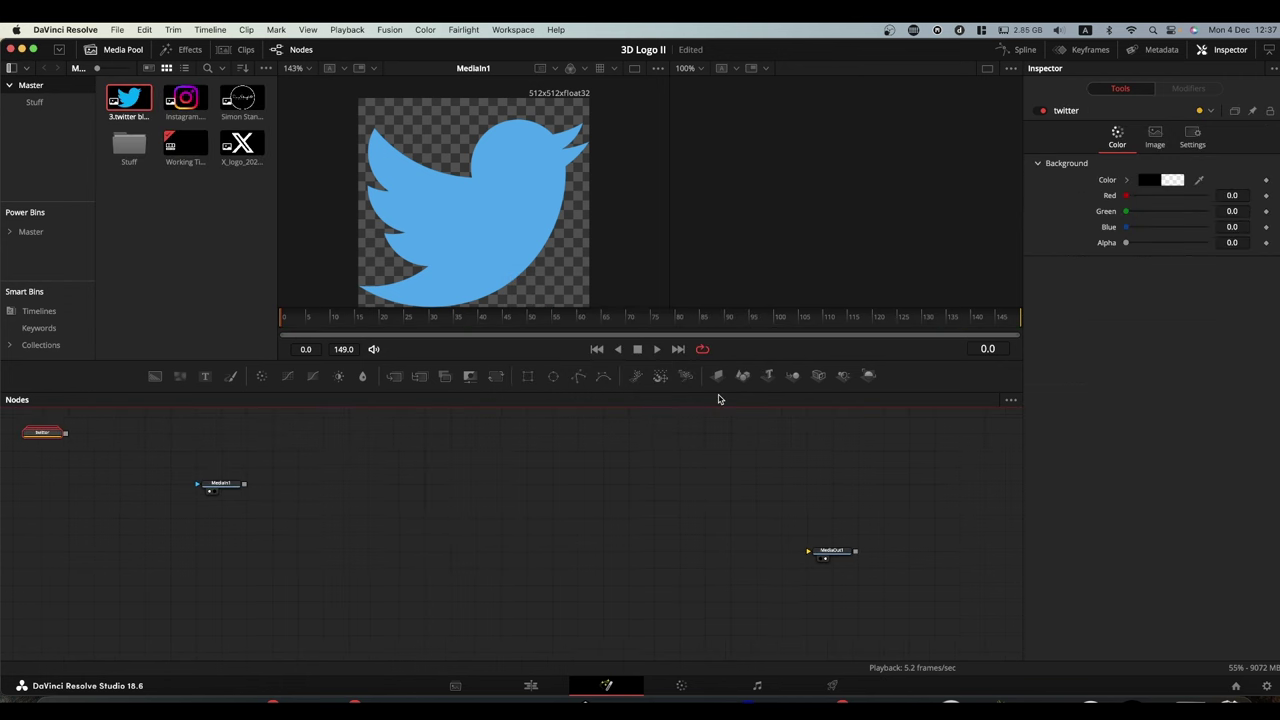
left_click_drag(45, 433, 479, 487)
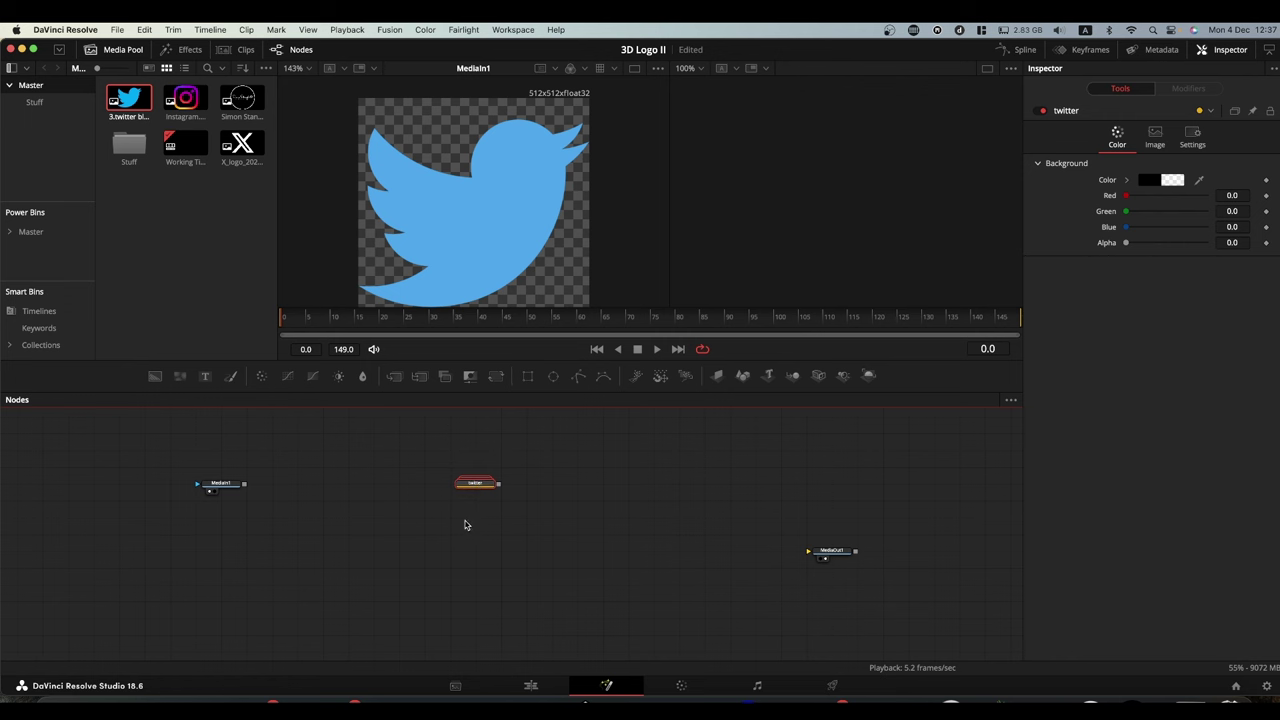
right_click(478, 487)
left_click(506, 566)
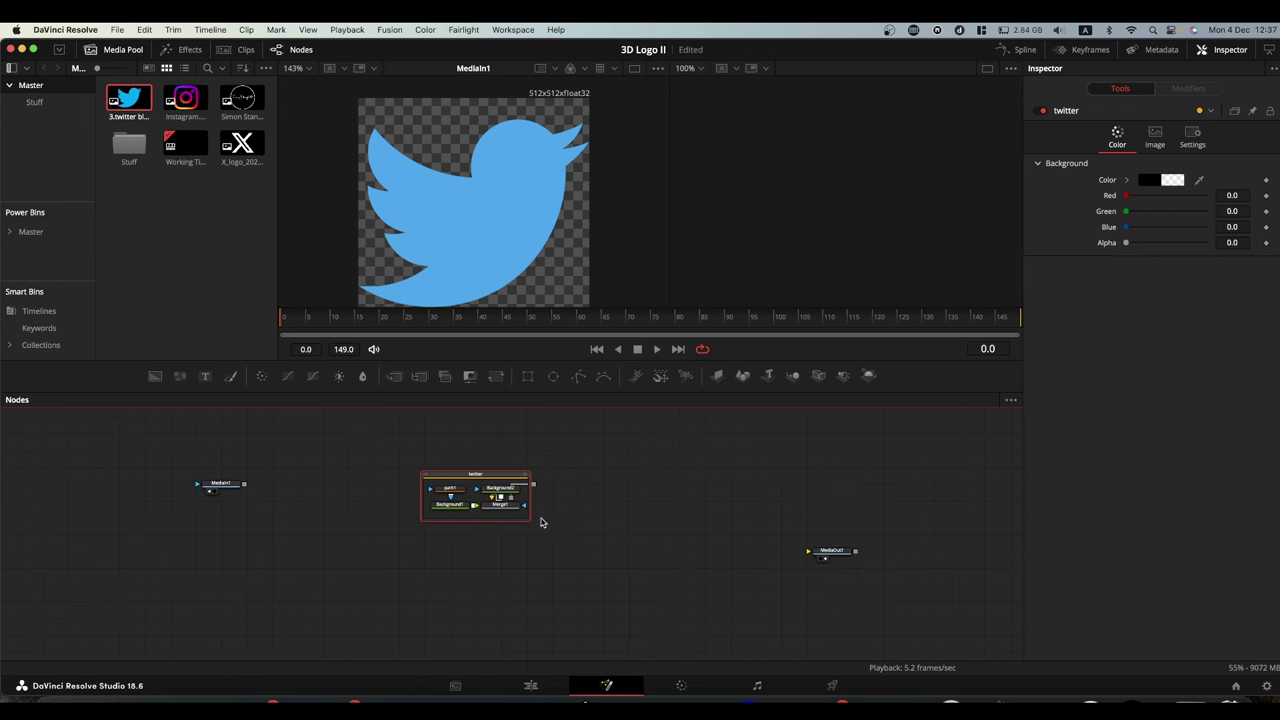
left_click_drag(532, 521, 581, 565)
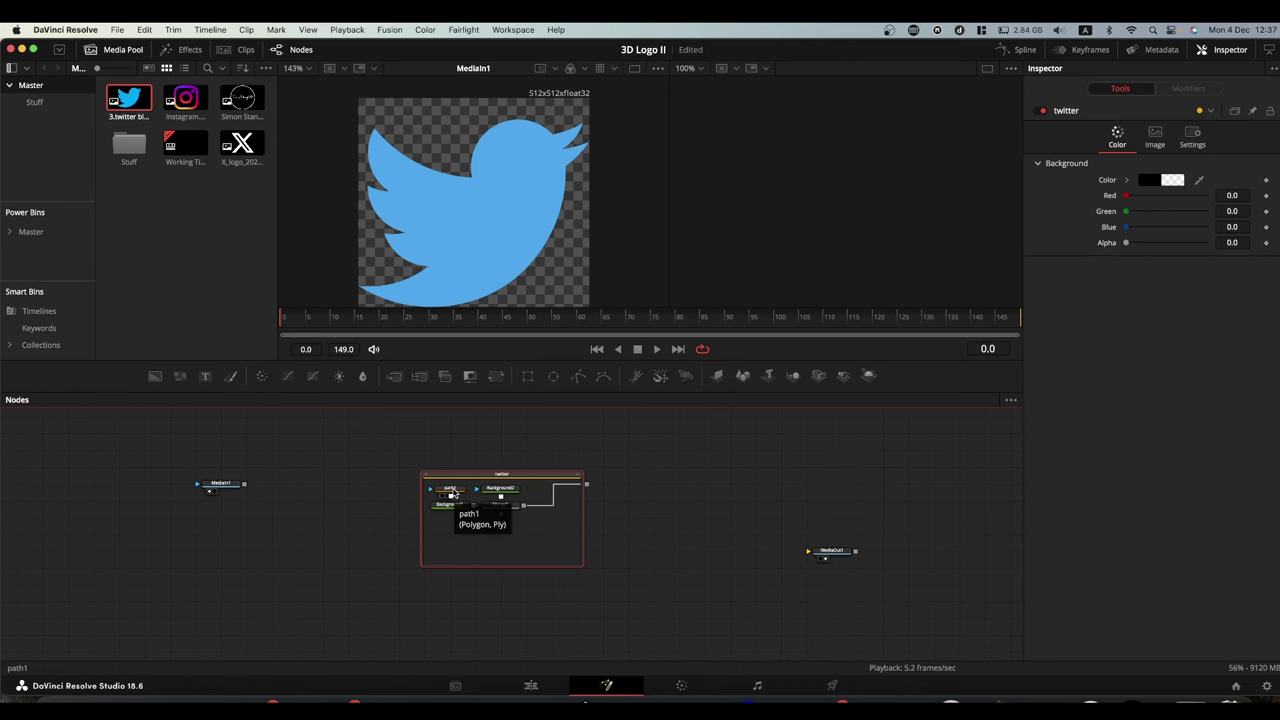
left_click(451, 493)
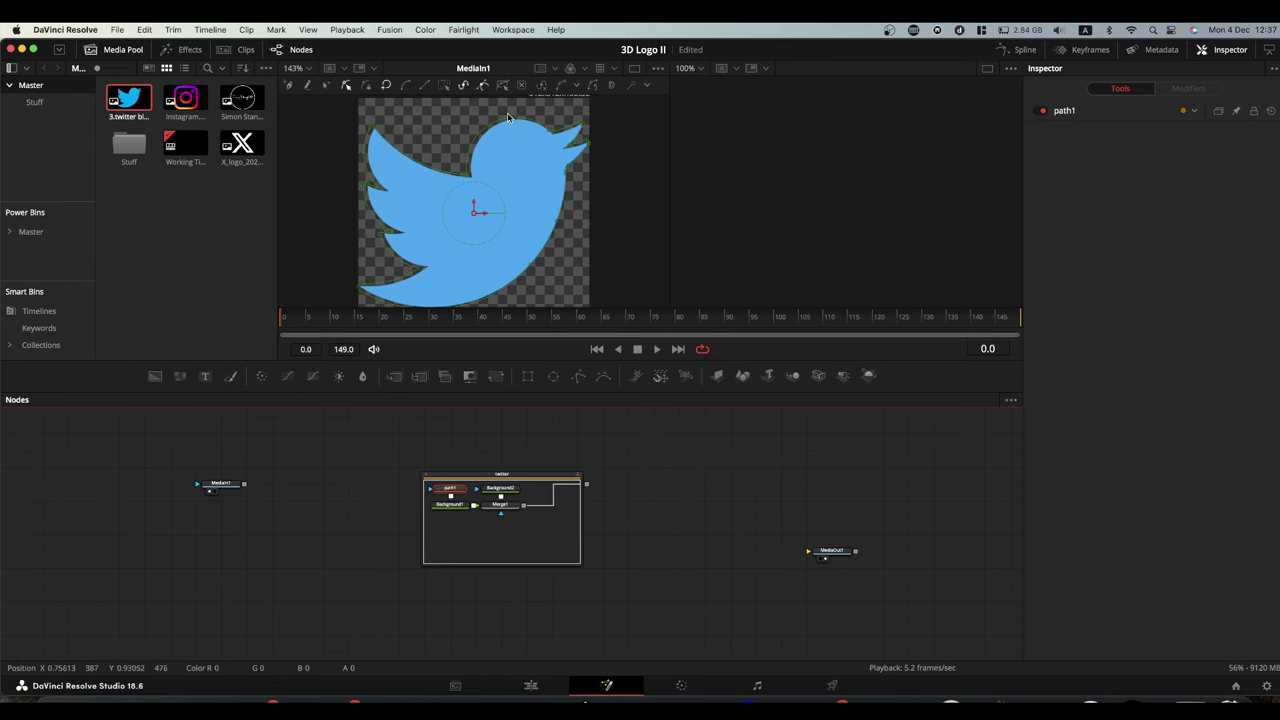
key("1")
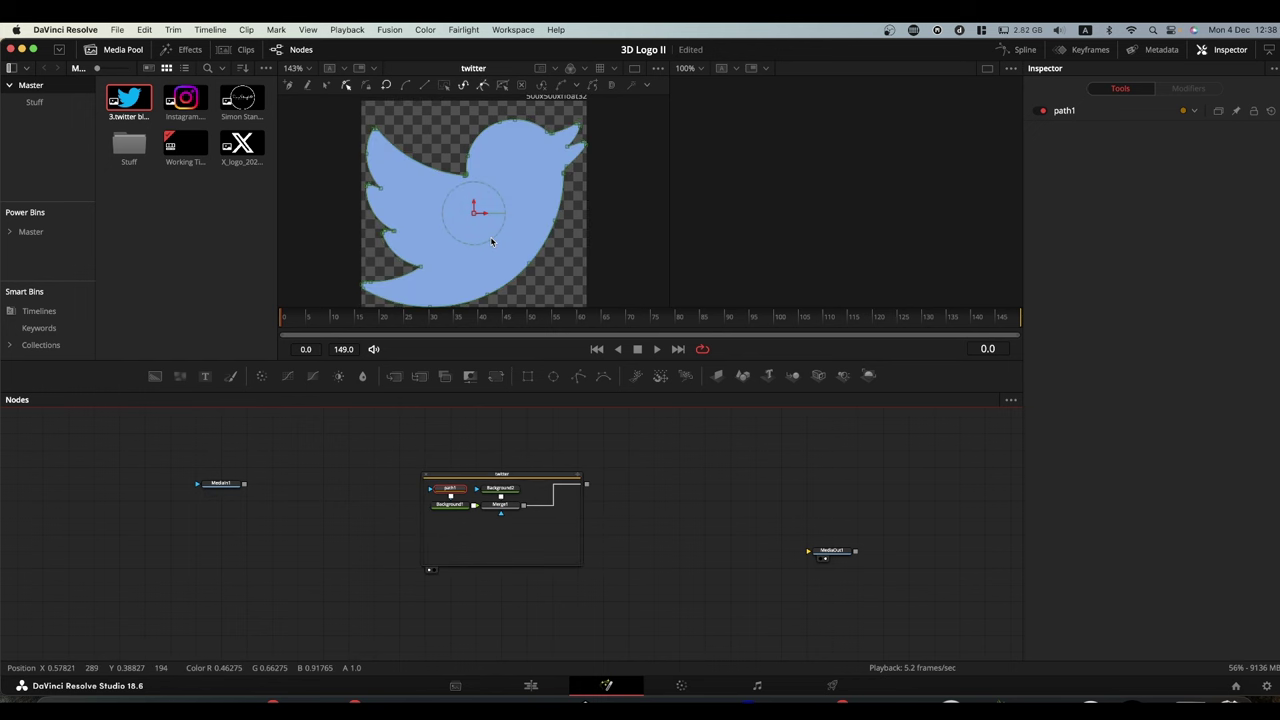
left_click_drag(505, 474, 375, 474)
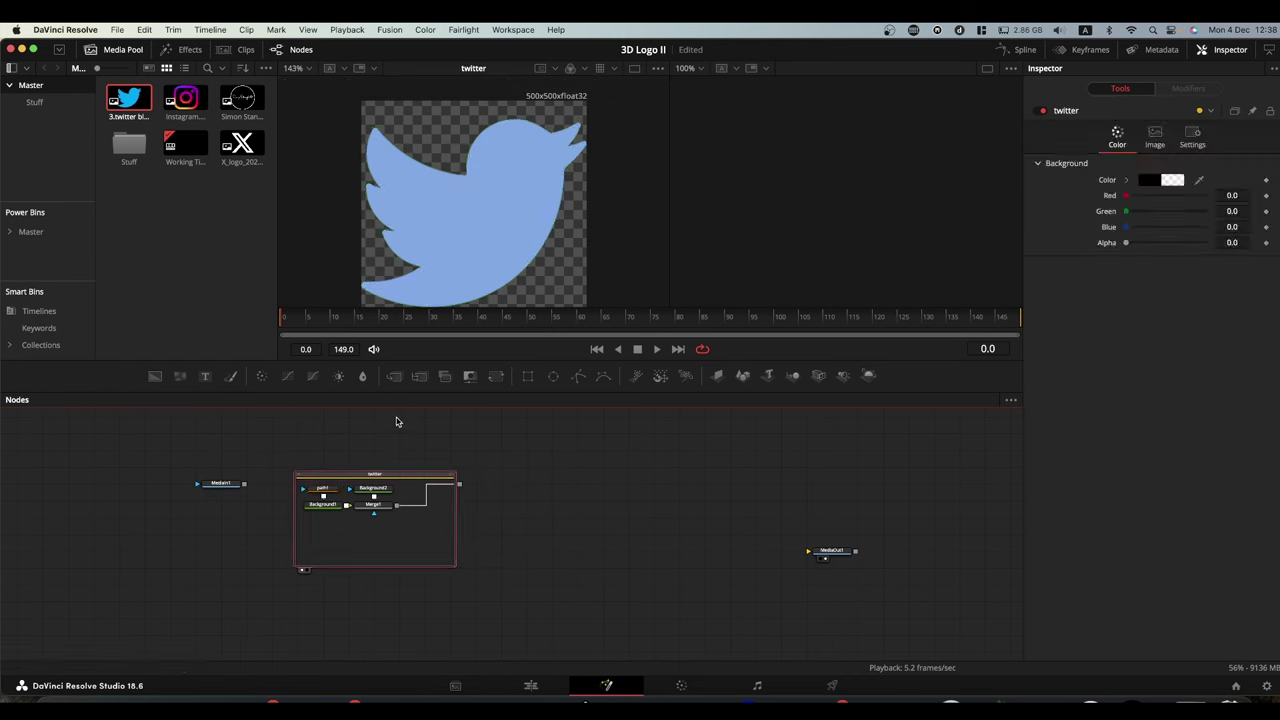
- Add an sPolygon1 node via the 'spol' tool search and place it beside the twitter group
left_click(612, 479)
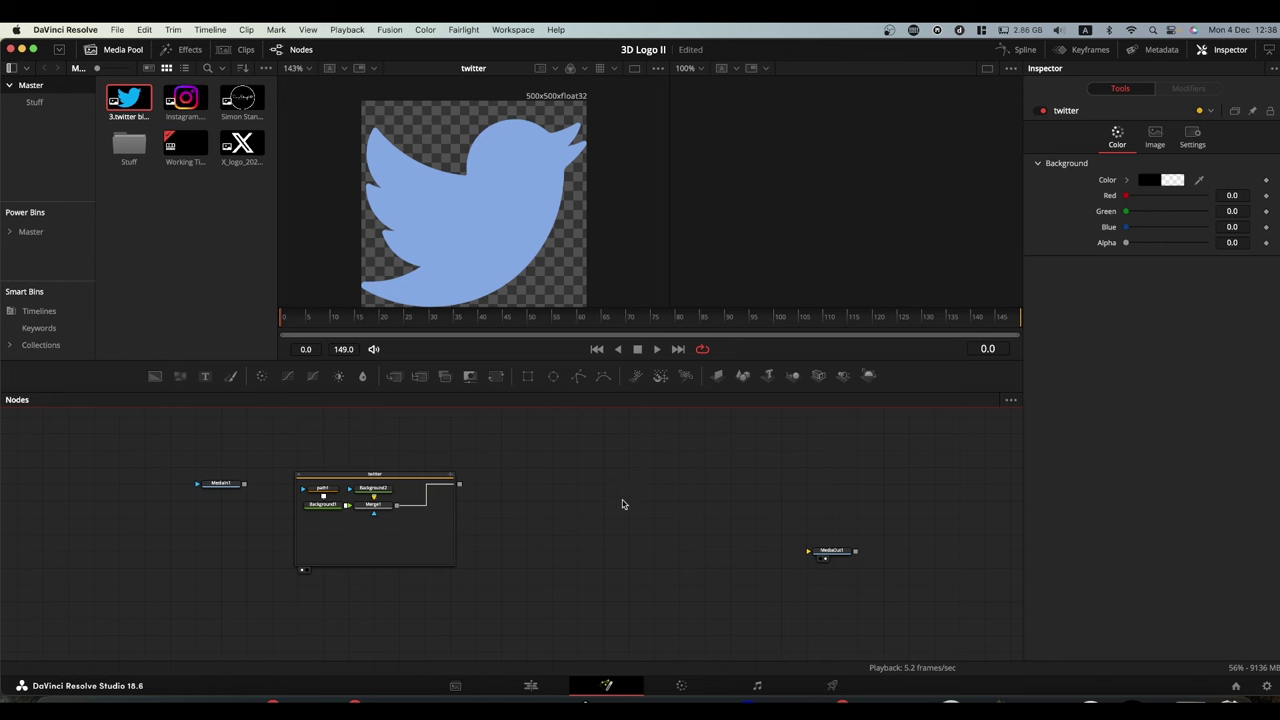
key("shift+space")
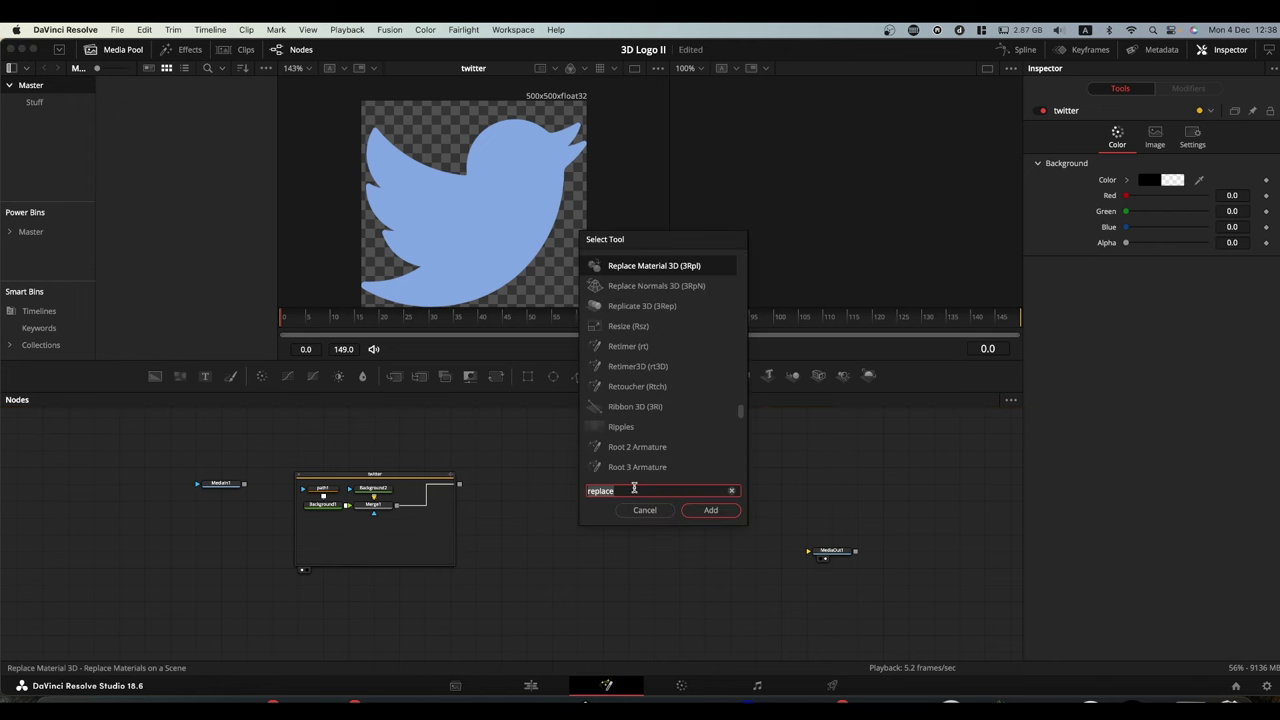
type("spol")
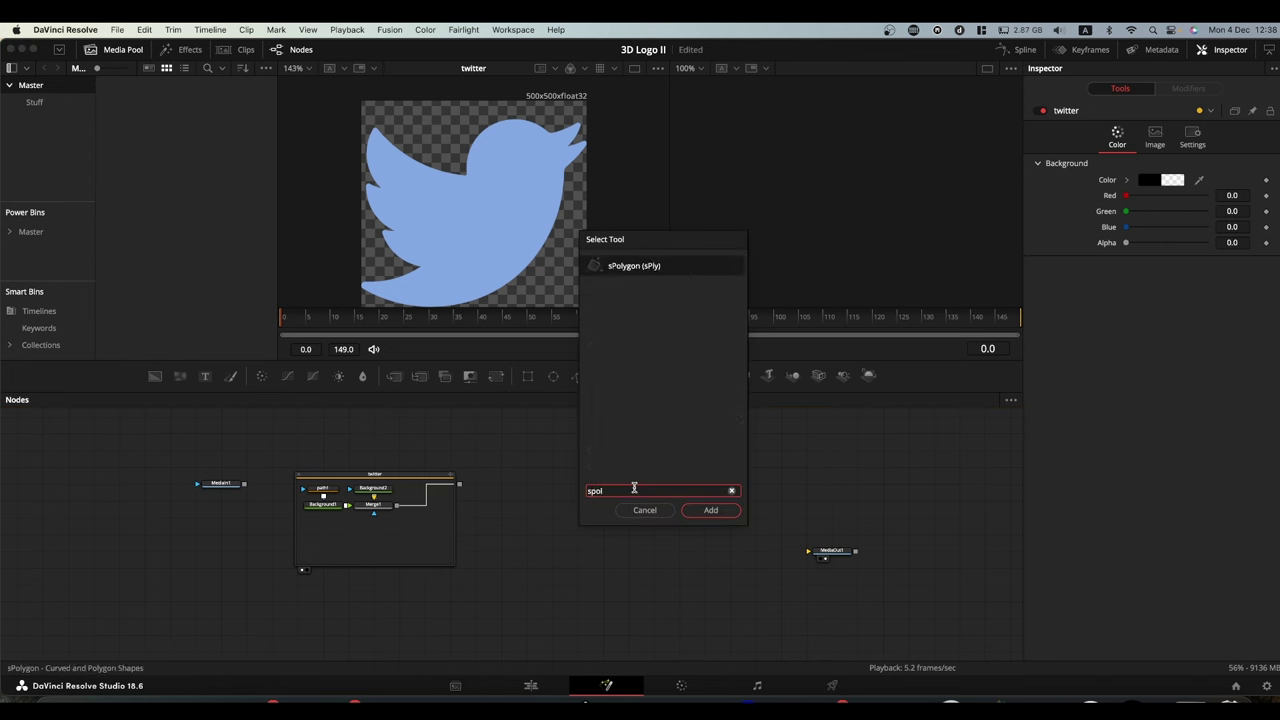
key("Return")
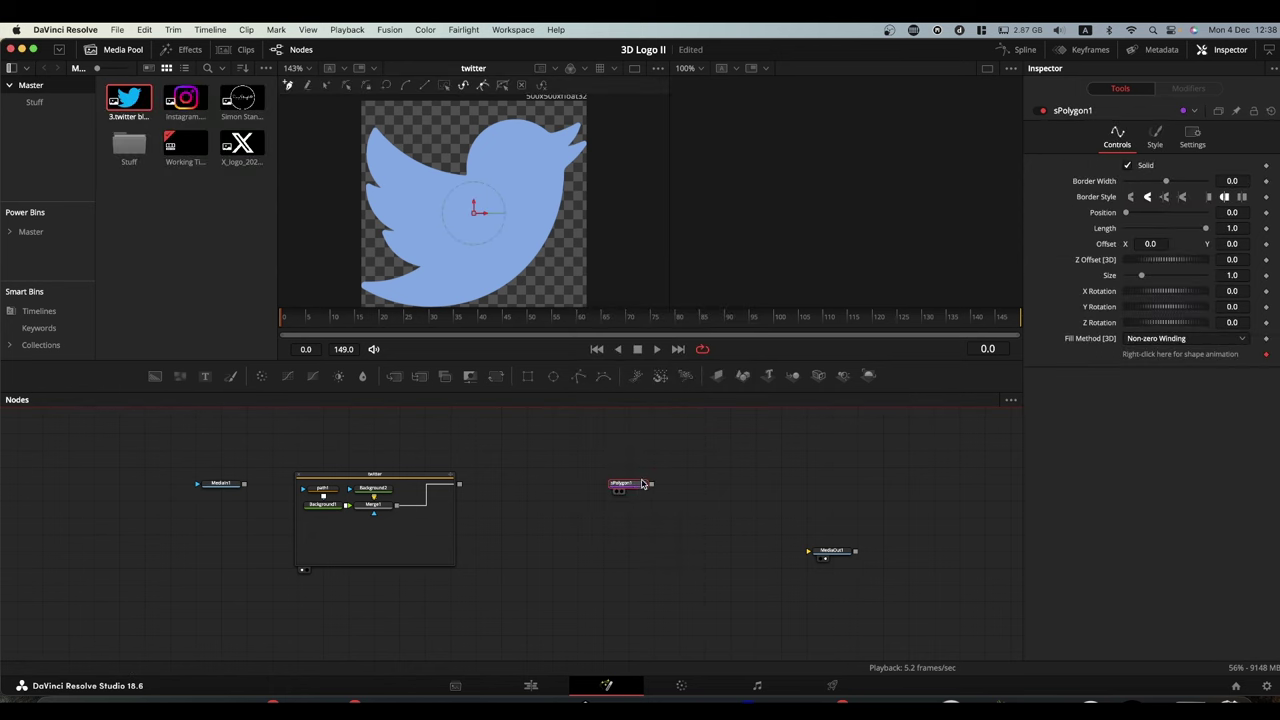
left_click_drag(634, 489, 662, 472)
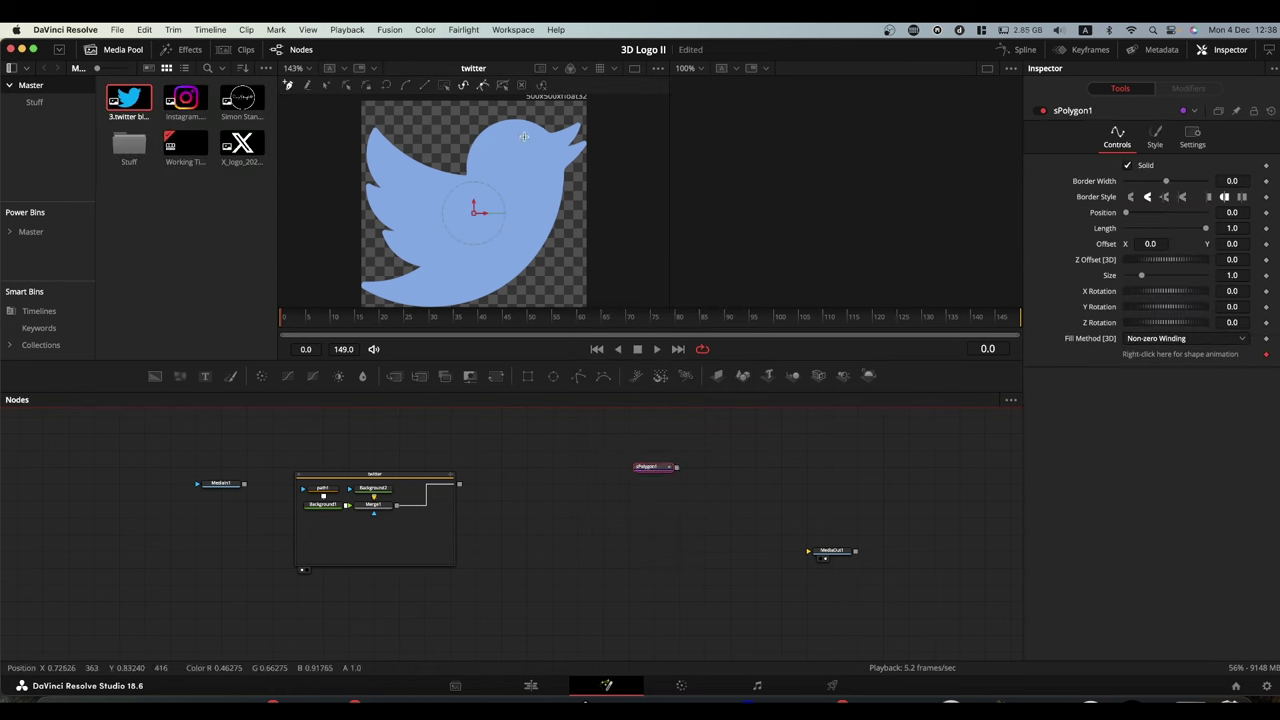
- Select all points of the path1 bird outline and copy the polyline
left_click(325, 489)
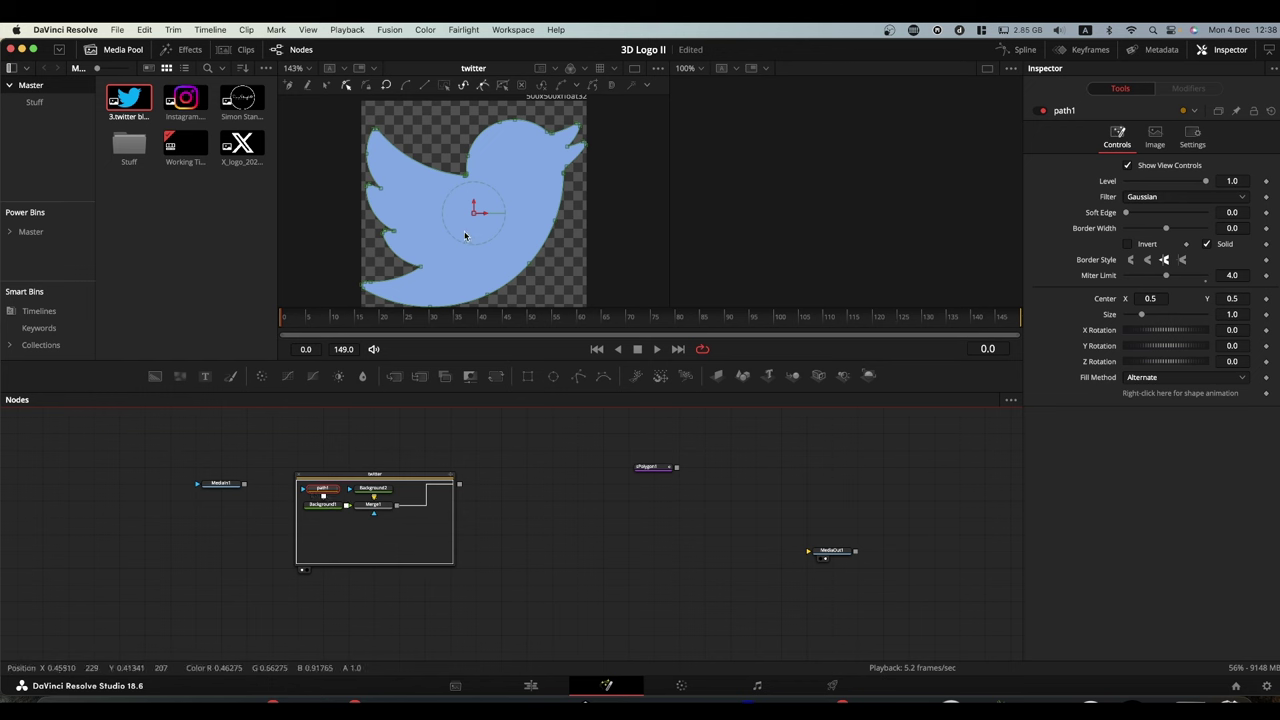
scroll(473, 227, "down", 3)
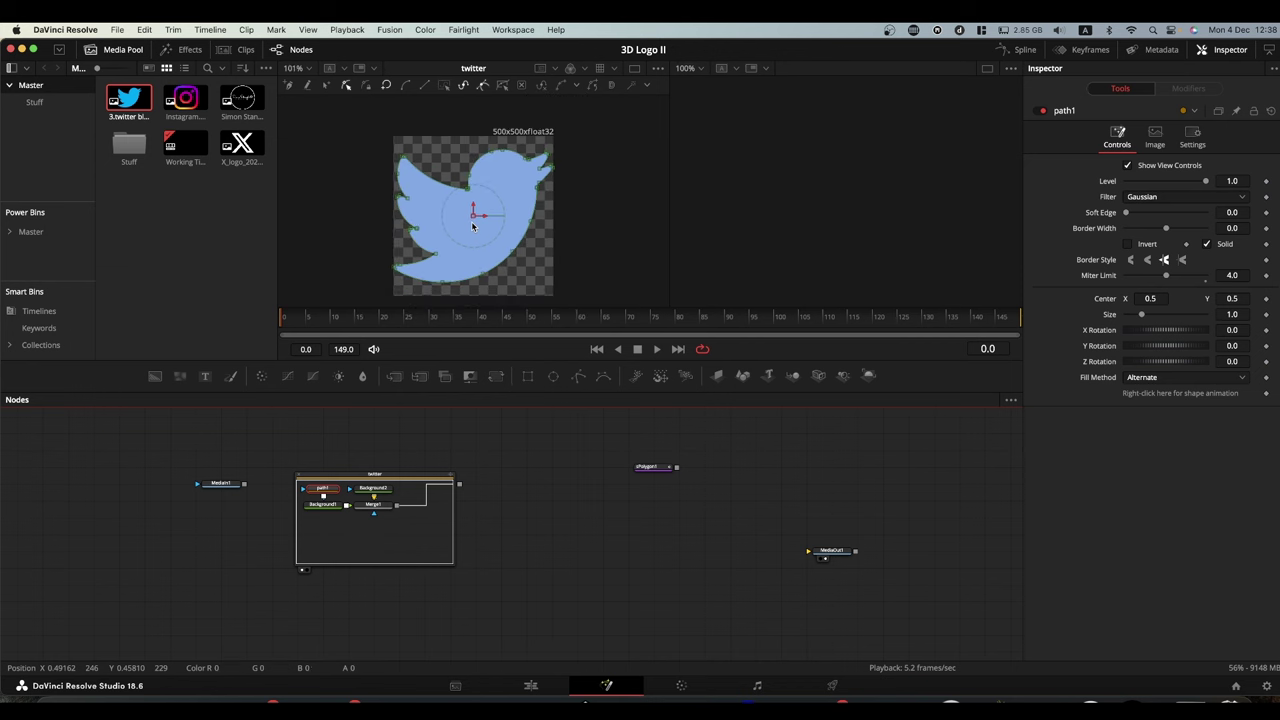
left_click_drag(356, 121, 571, 305)
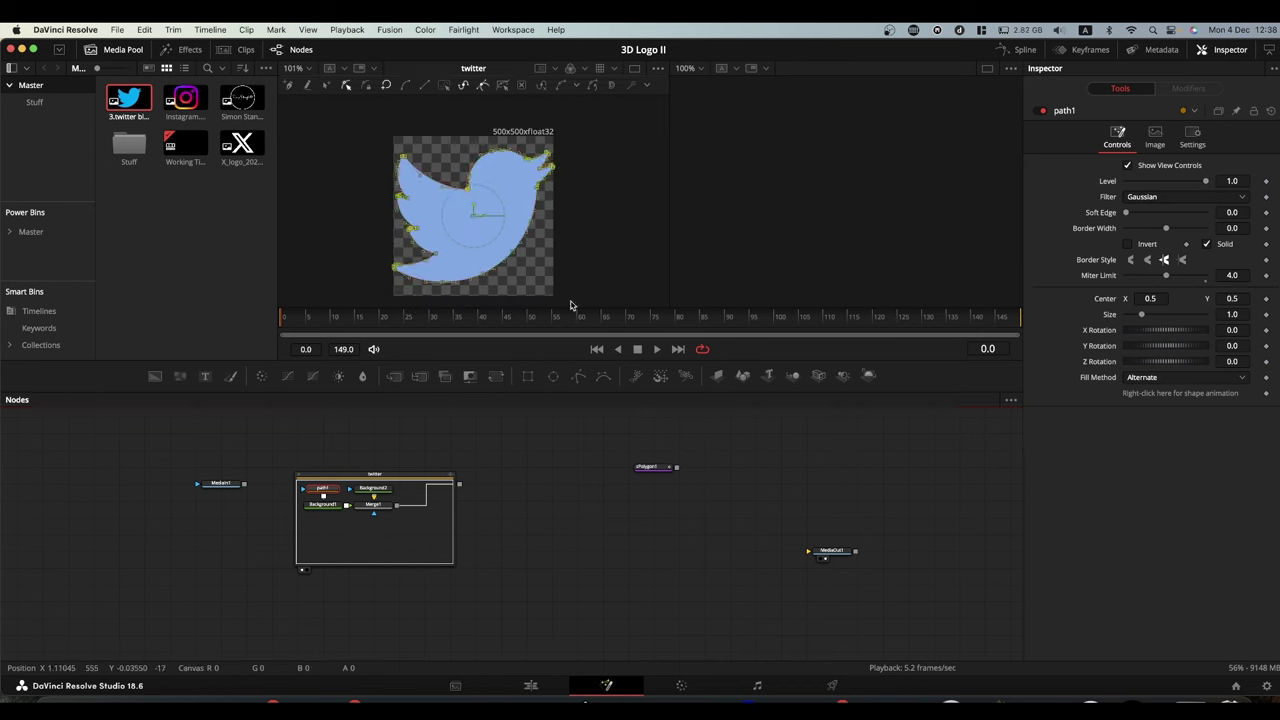
right_click(469, 191)
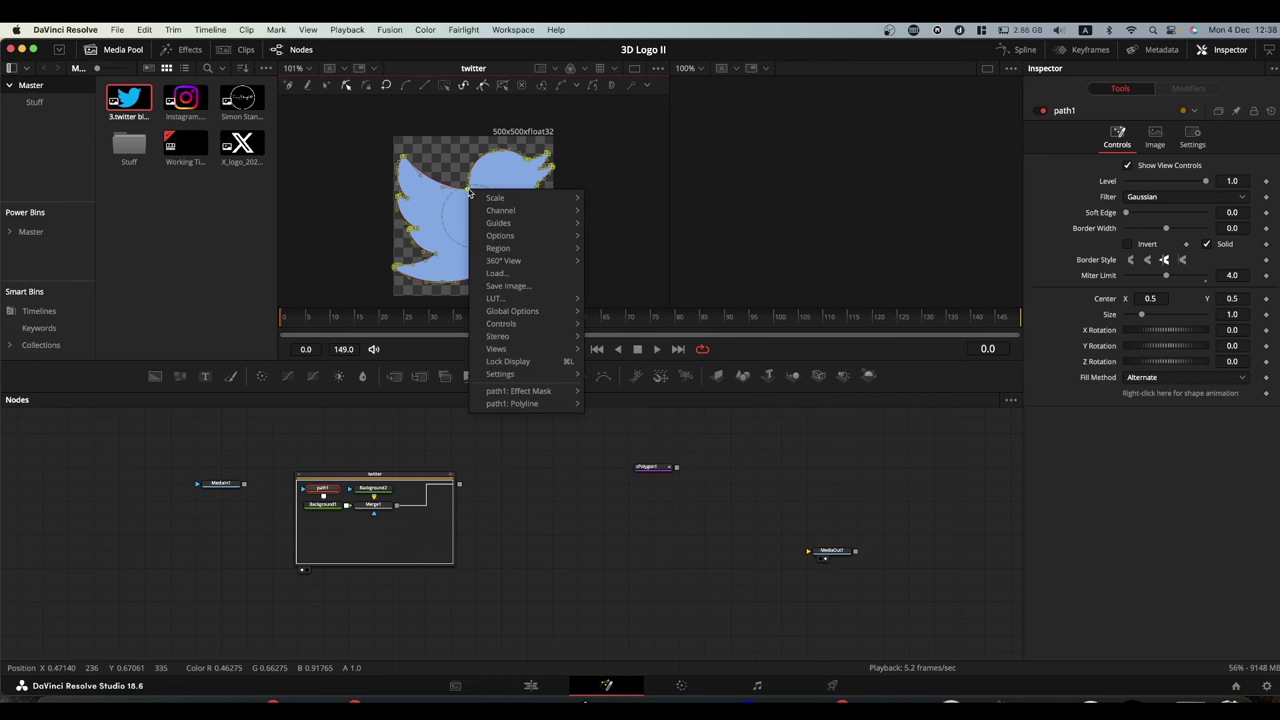
mouse_move(511, 406)
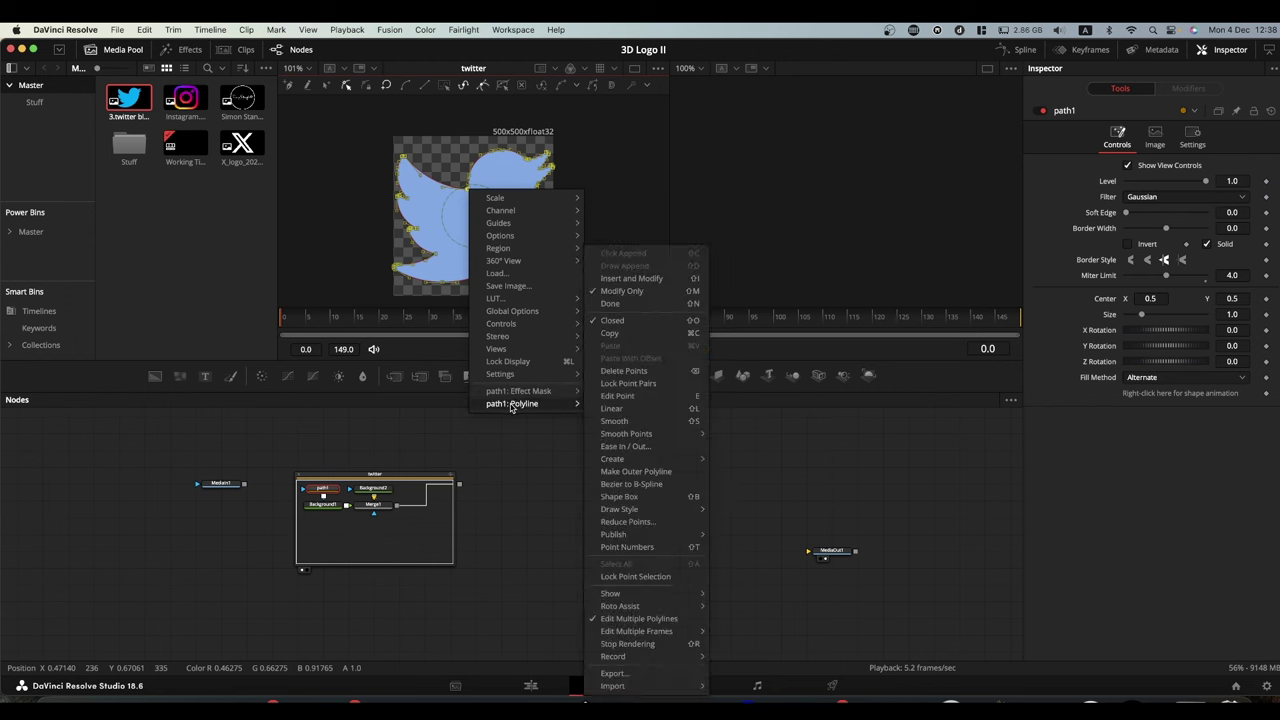
left_click(613, 336)
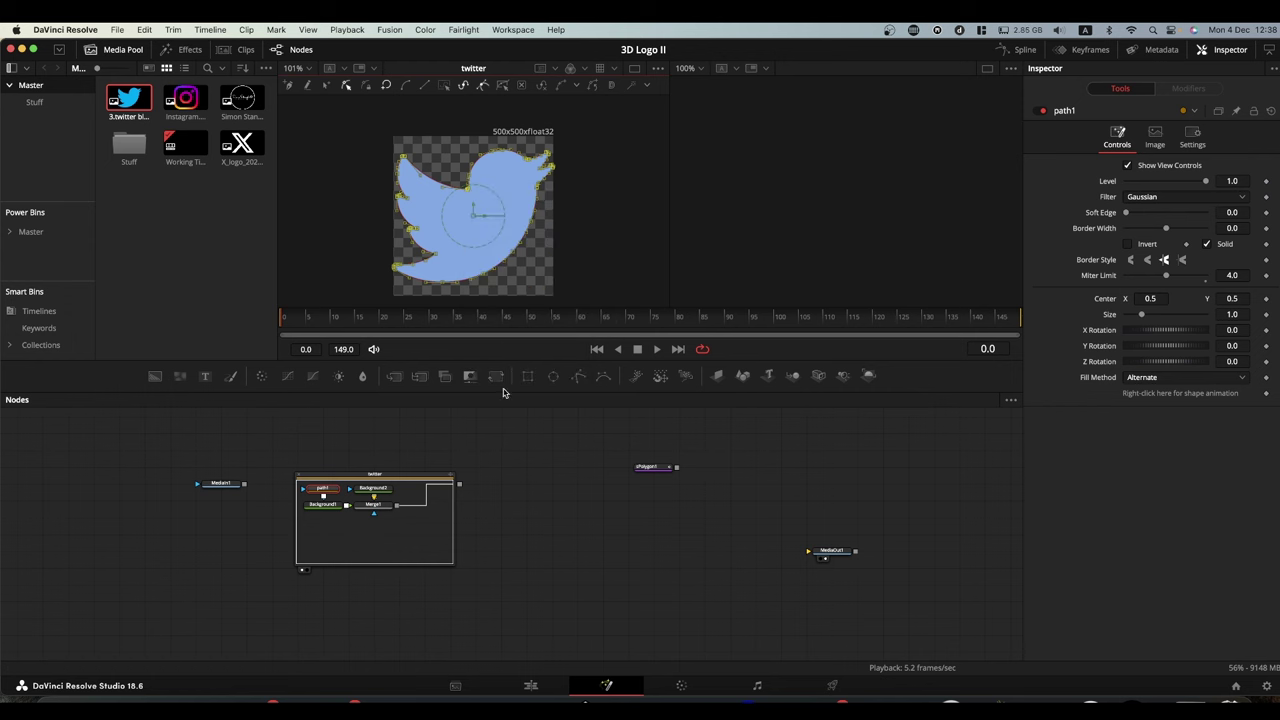
- Paste the bird outline into sPolygon1, shown in viewer 2, and shift the node left
left_click(650, 468)
key("2")
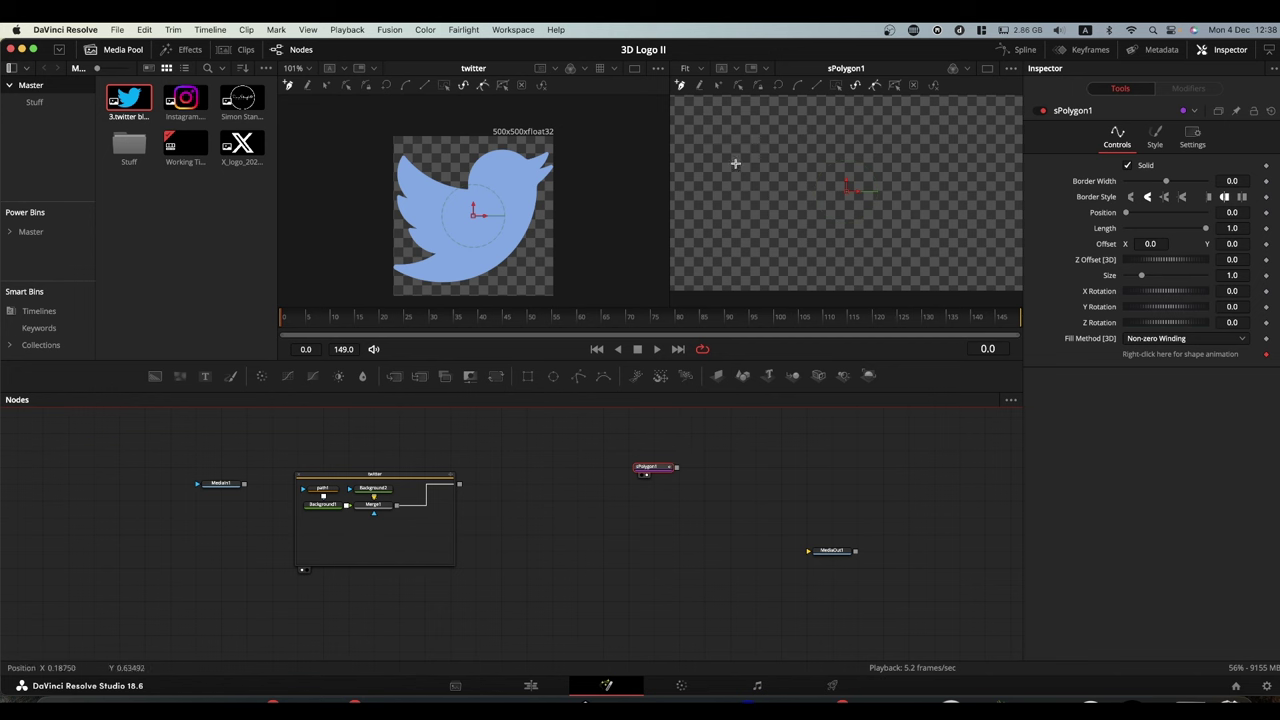
right_click(736, 158)
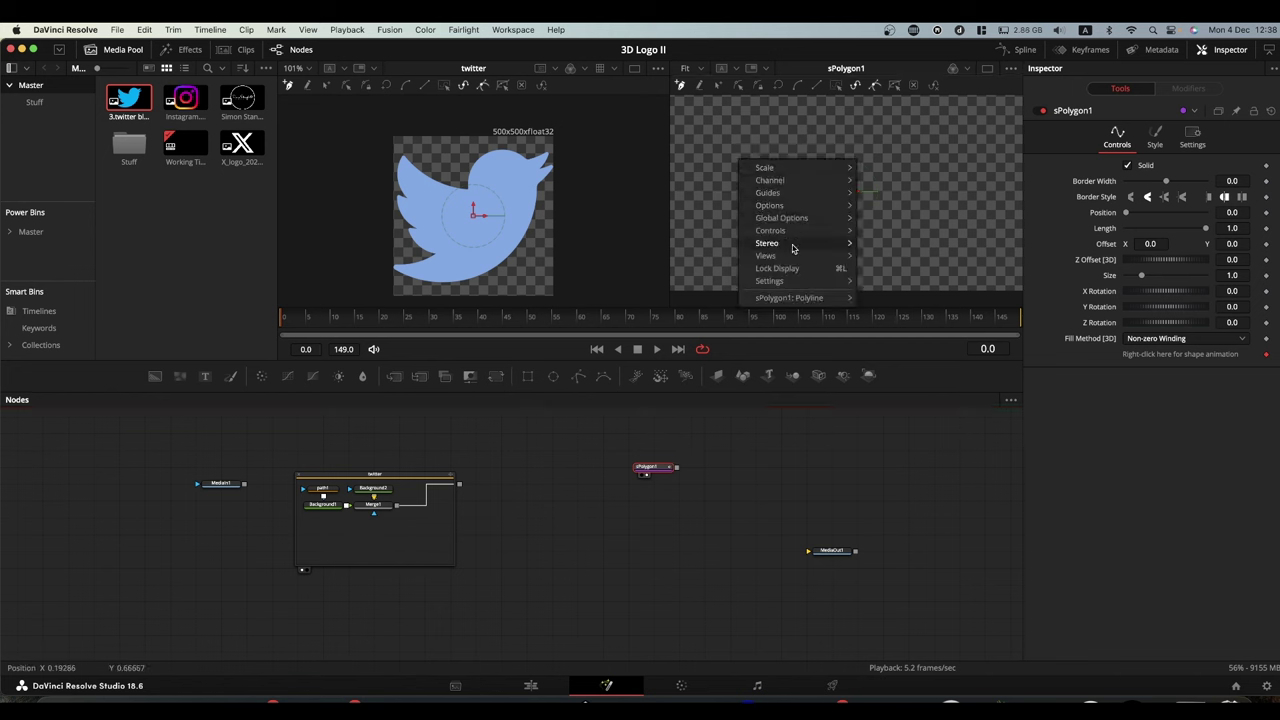
mouse_move(788, 304)
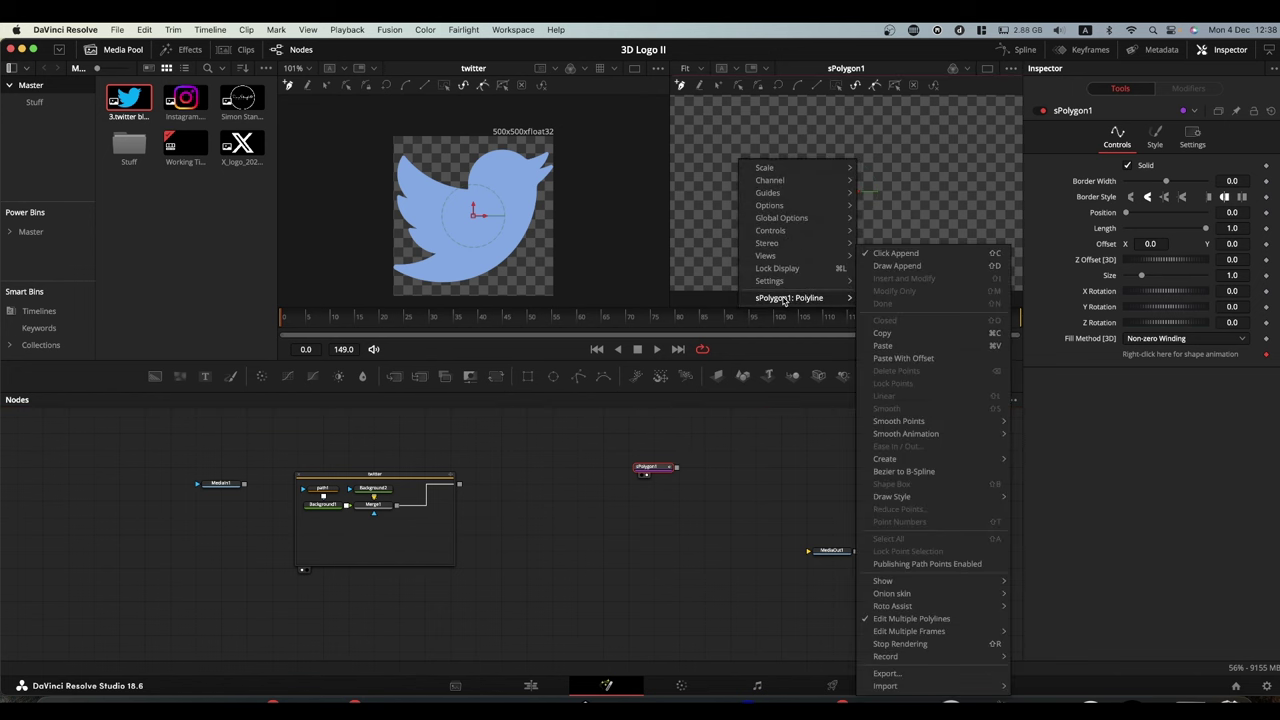
left_click(891, 346)
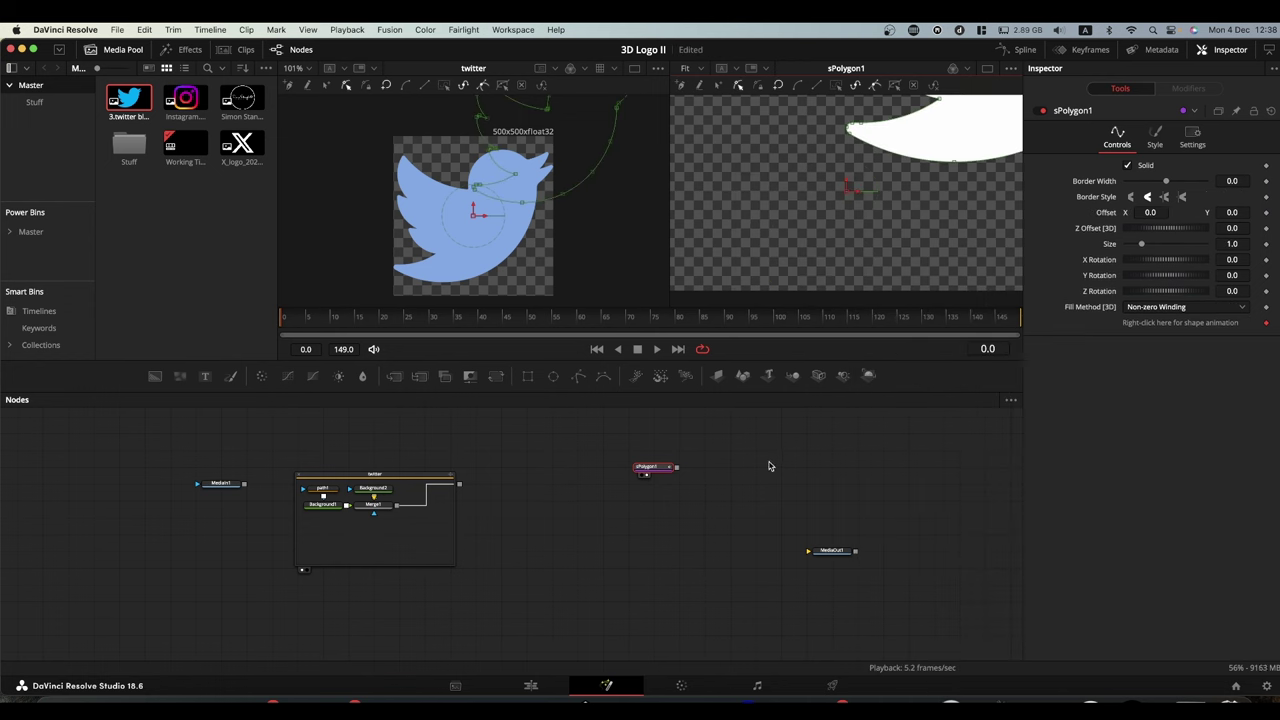
scroll(890, 197, "down", 4)
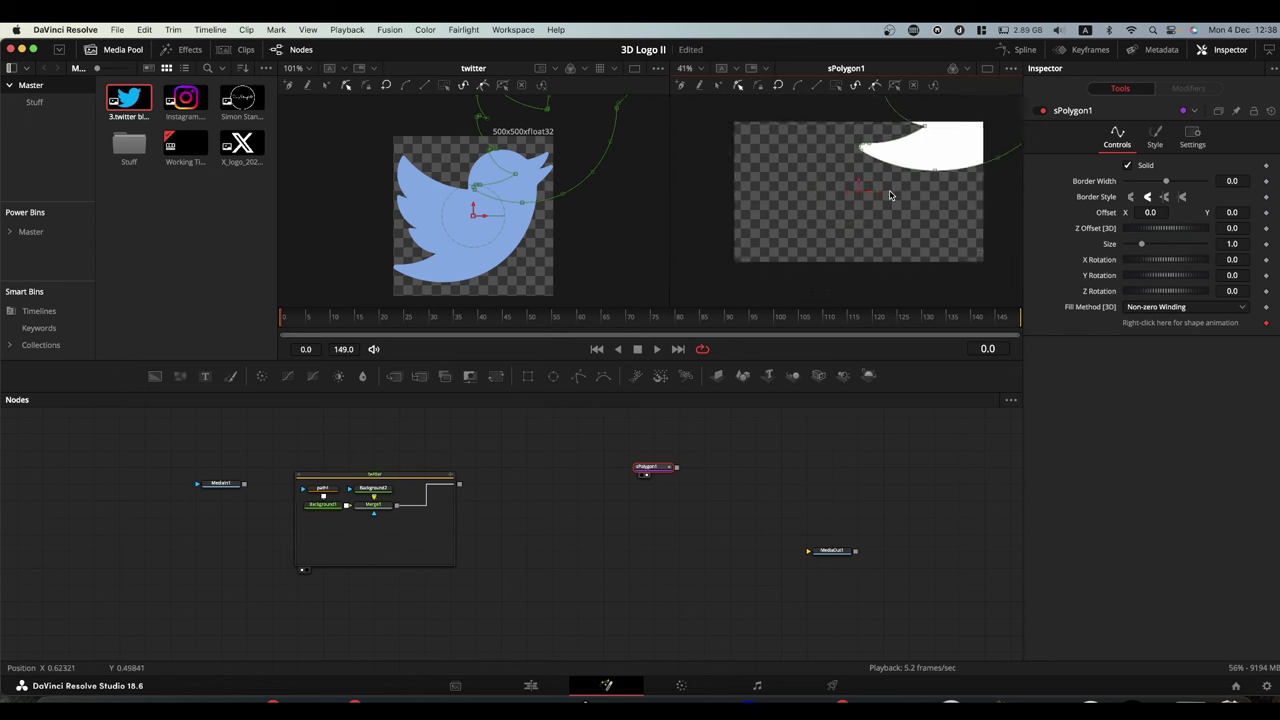
scroll(890, 195, "down", 3)
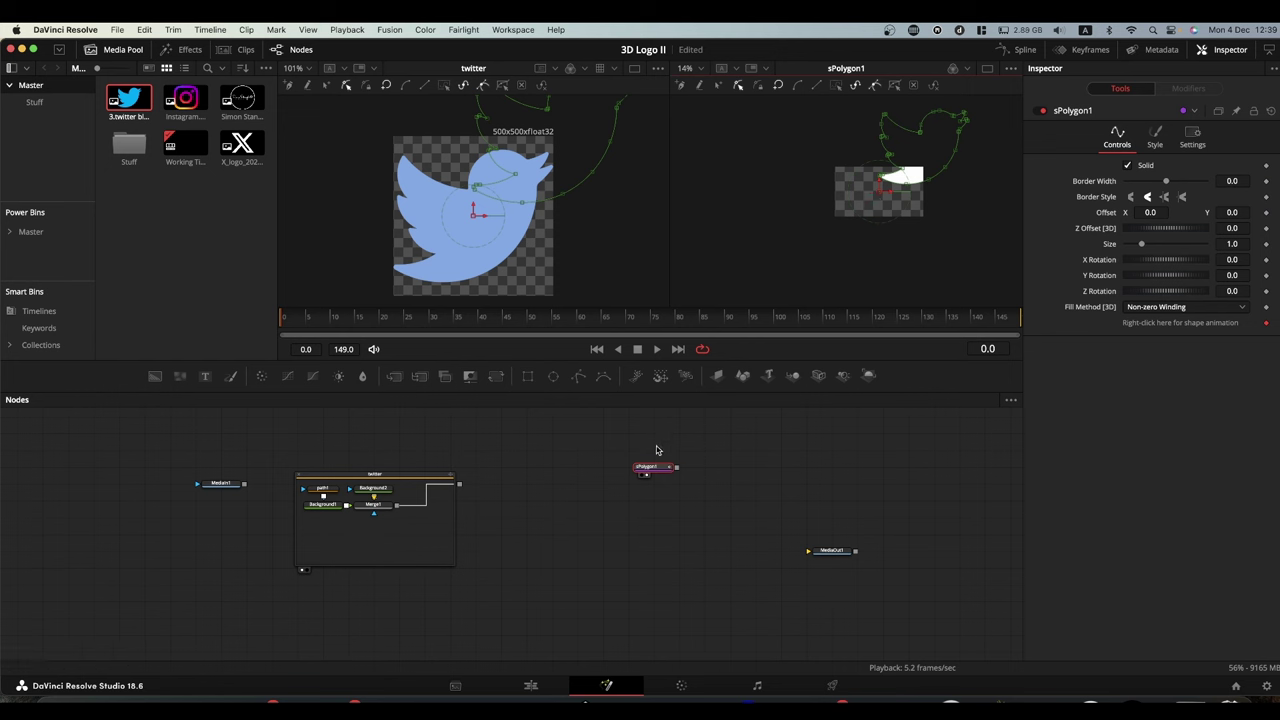
scroll(657, 450, "up", 1)
scroll(855, 246, "up", 2)
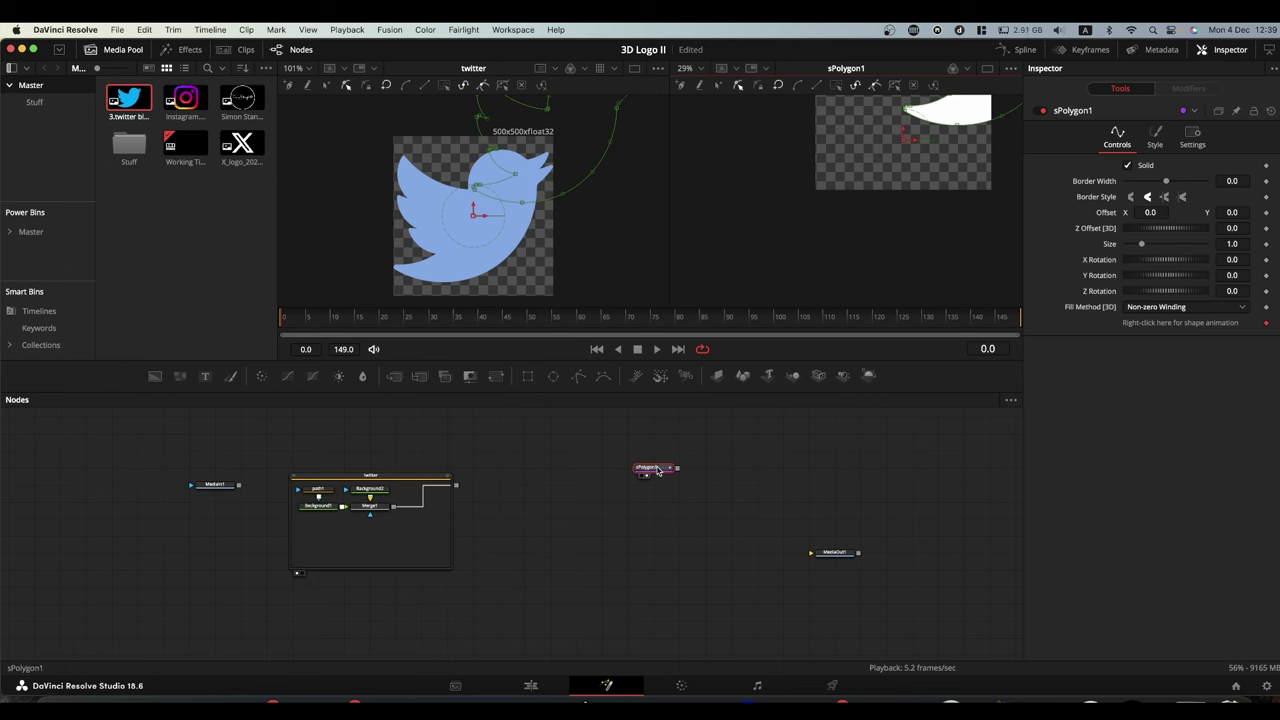
left_click_drag(658, 470, 587, 471)
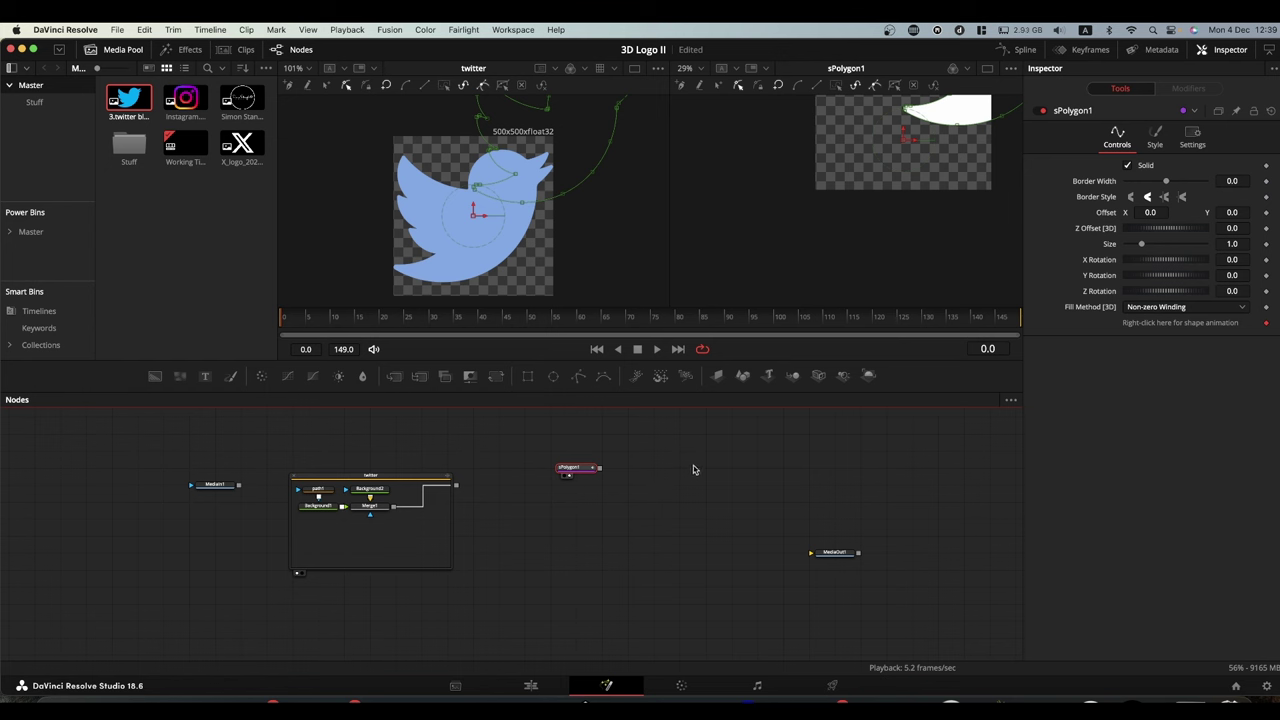
- Add an Extrude3D1 node after sPolygon1 using the 'ext' tool search
key("shift+space")
type("spol")
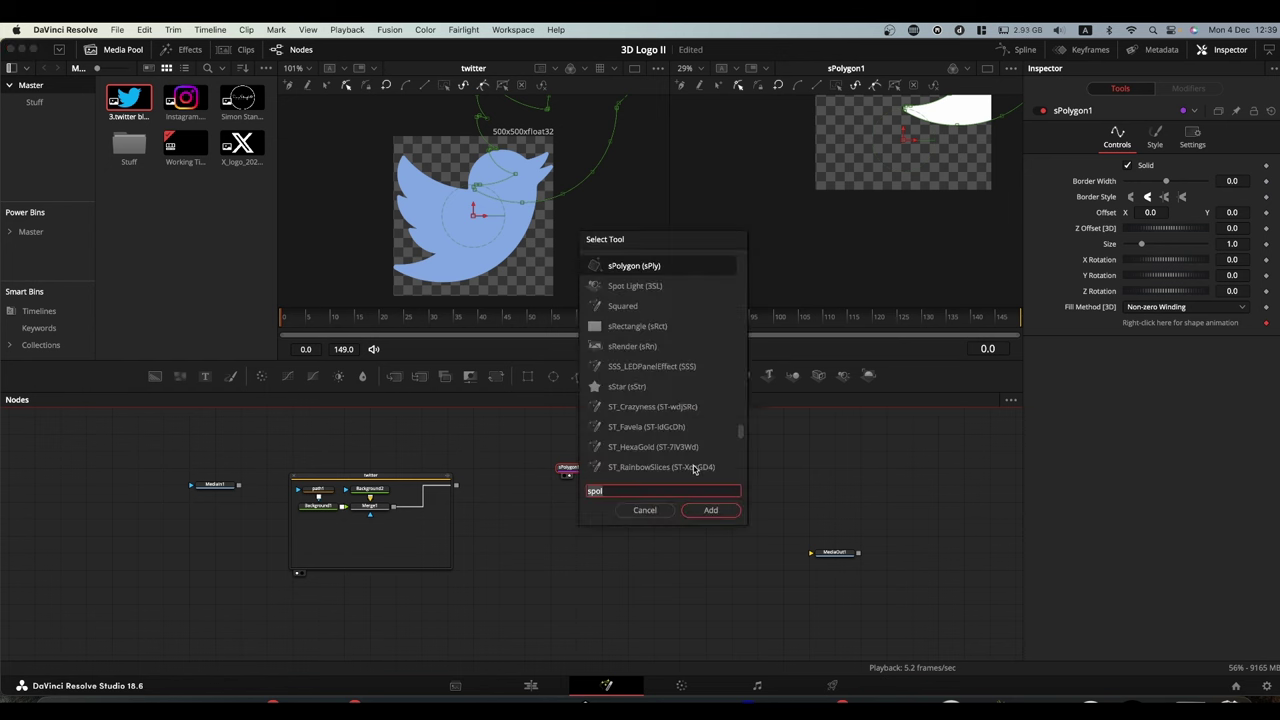
key("BackSpace")
key("BackSpace")
key("BackSpace")
key("BackSpace")
type("ex")
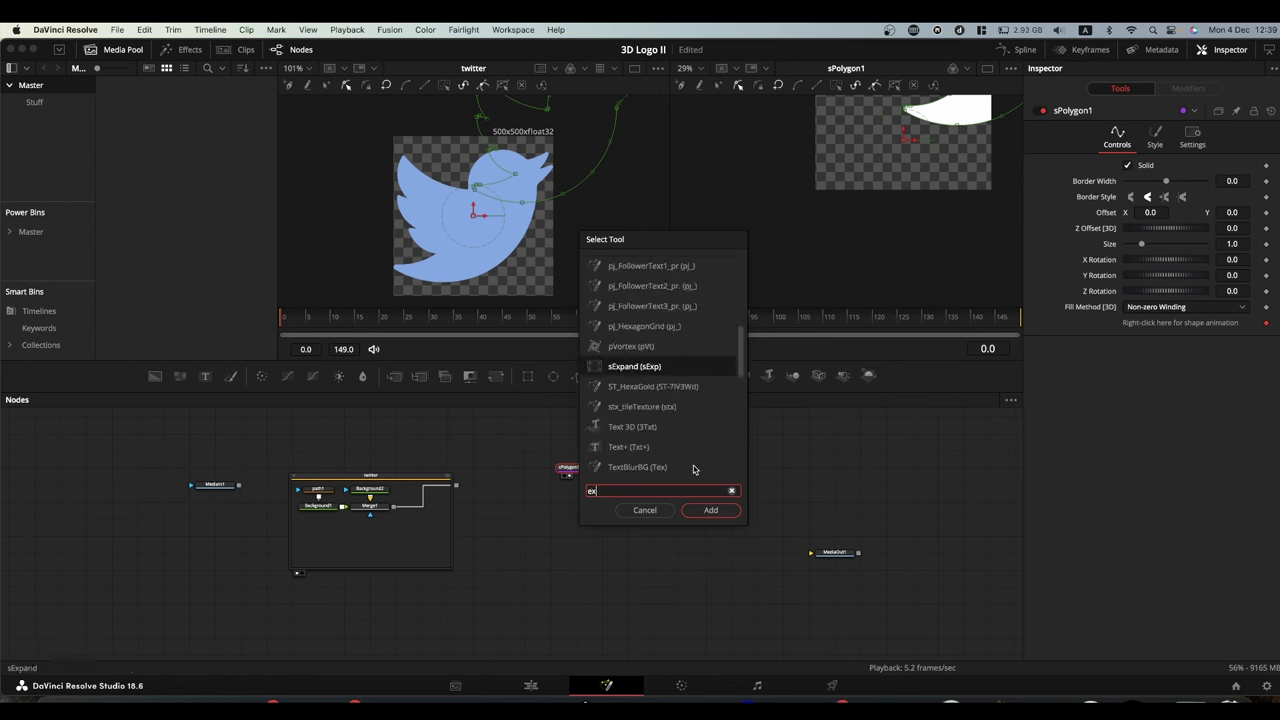
type("t")
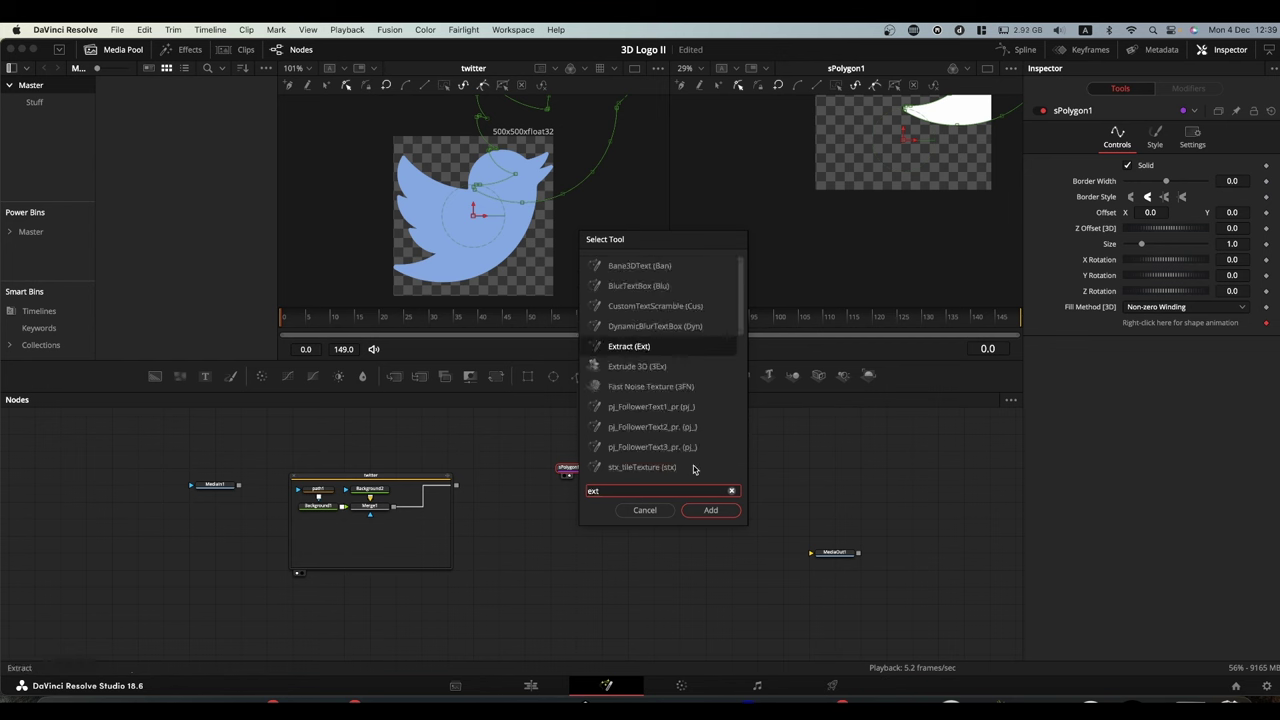
left_click(626, 370)
left_click(712, 510)
left_click_drag(627, 472, 711, 471)
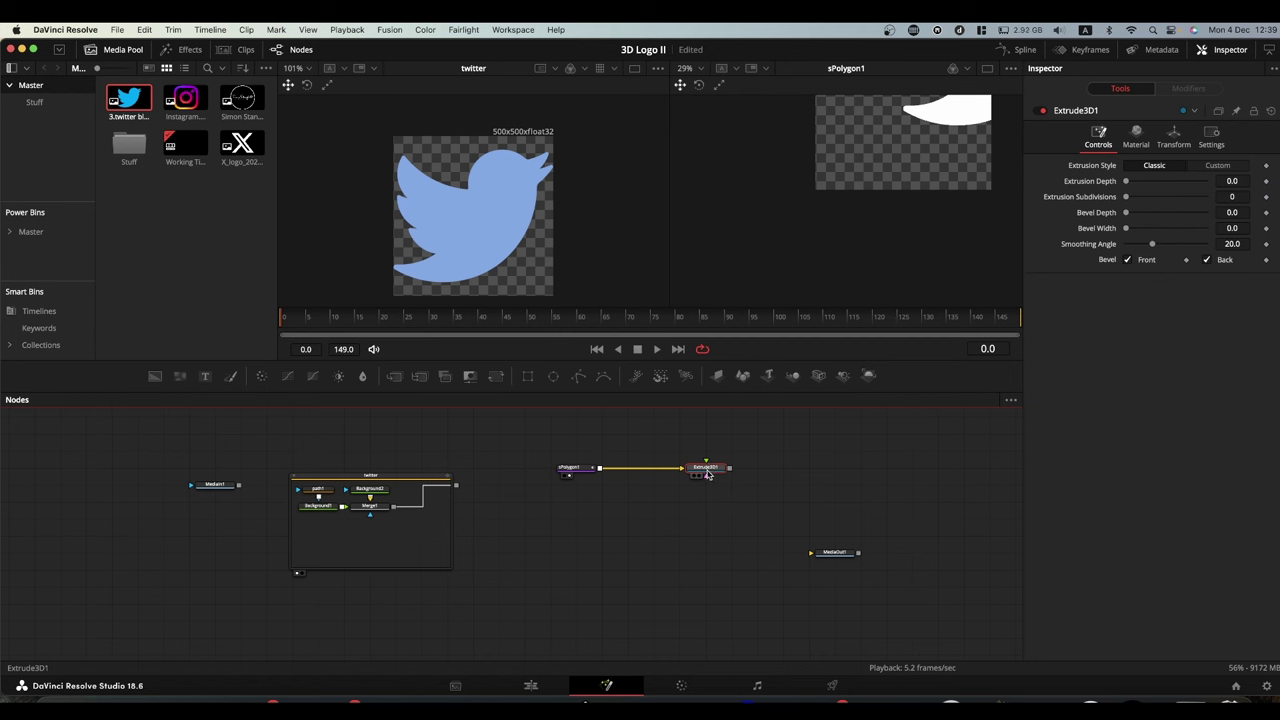
- View the extrusion in 3D with lighting on and set Extrusion Depth to 0.1055
key("2")
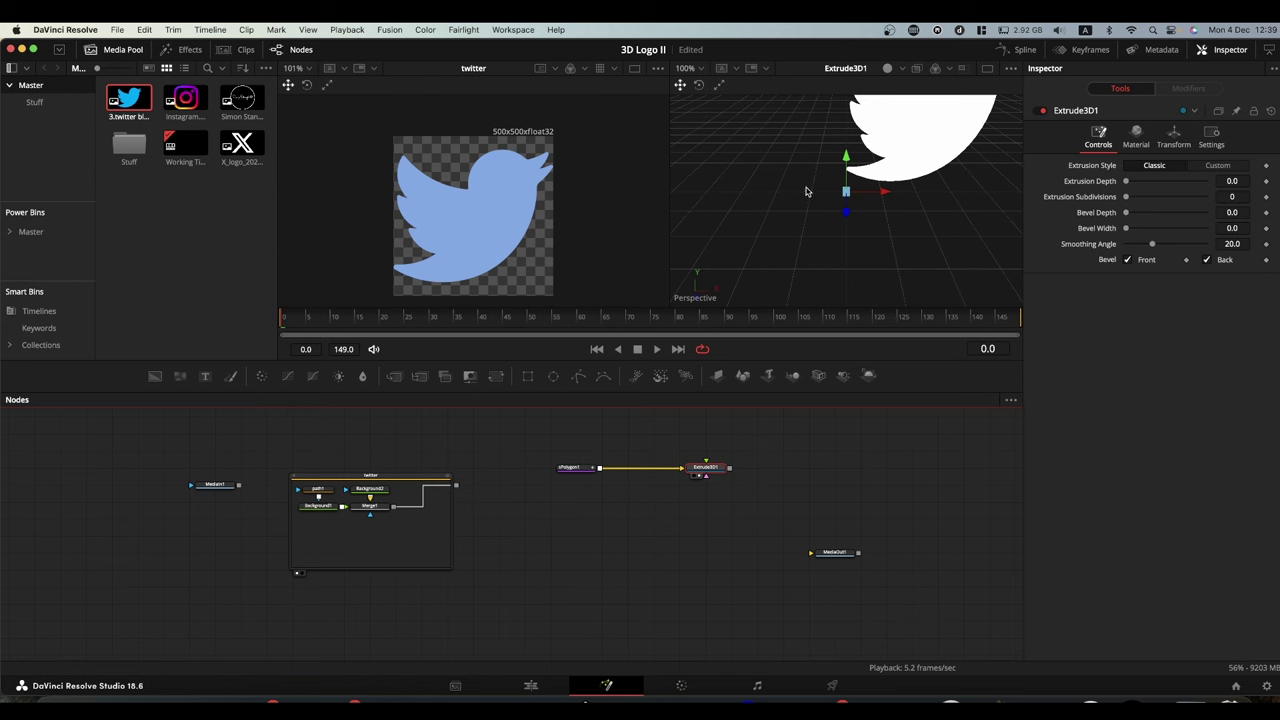
scroll(843, 190, "down", 2)
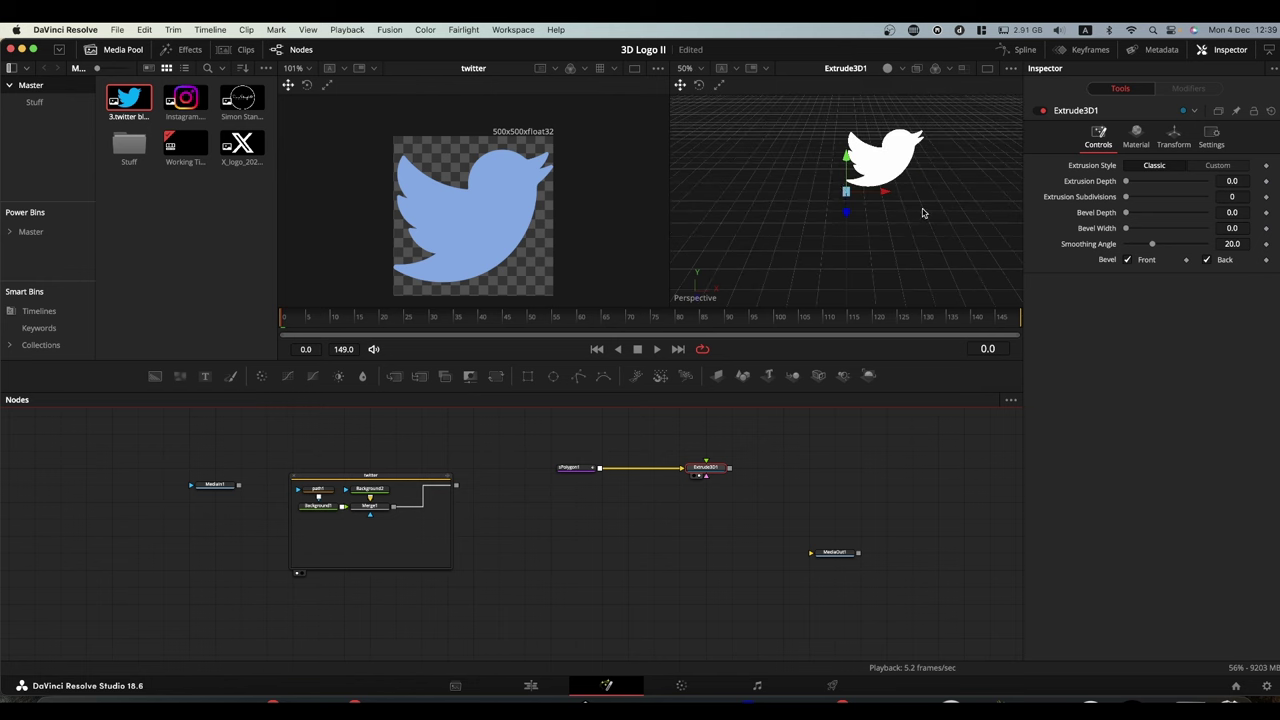
left_click_drag(925, 214, 812, 212)
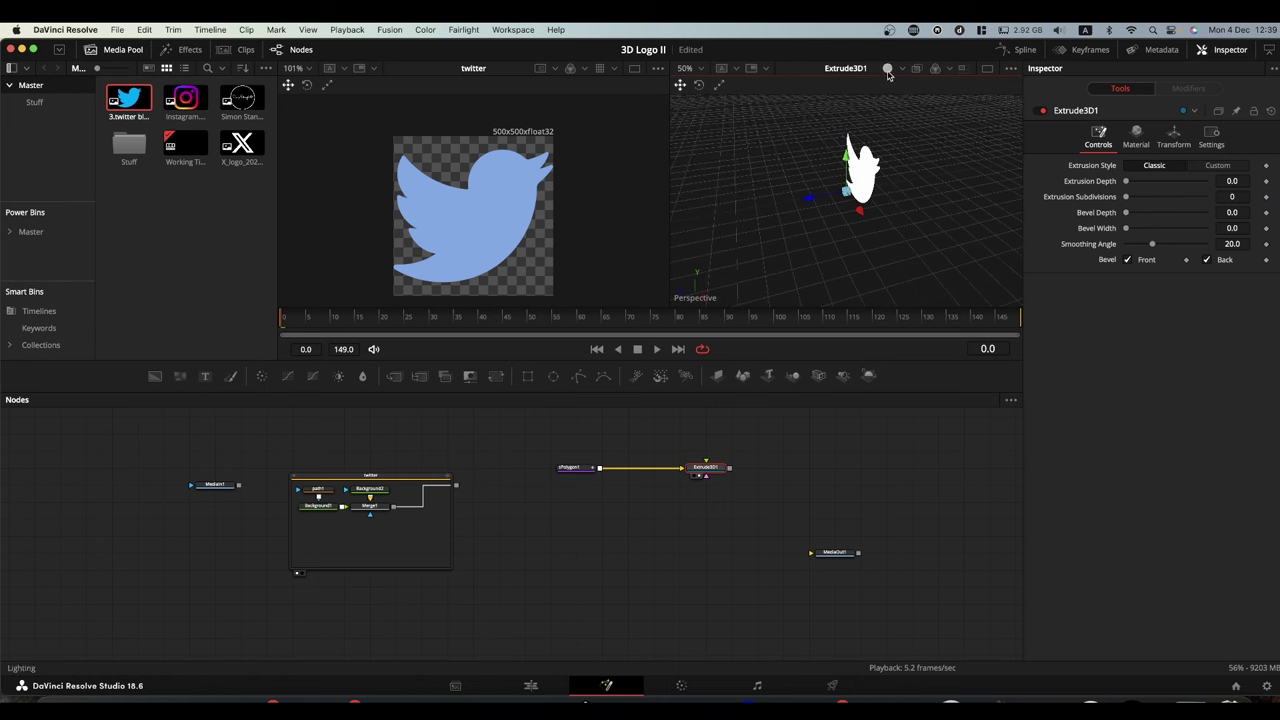
left_click(887, 69)
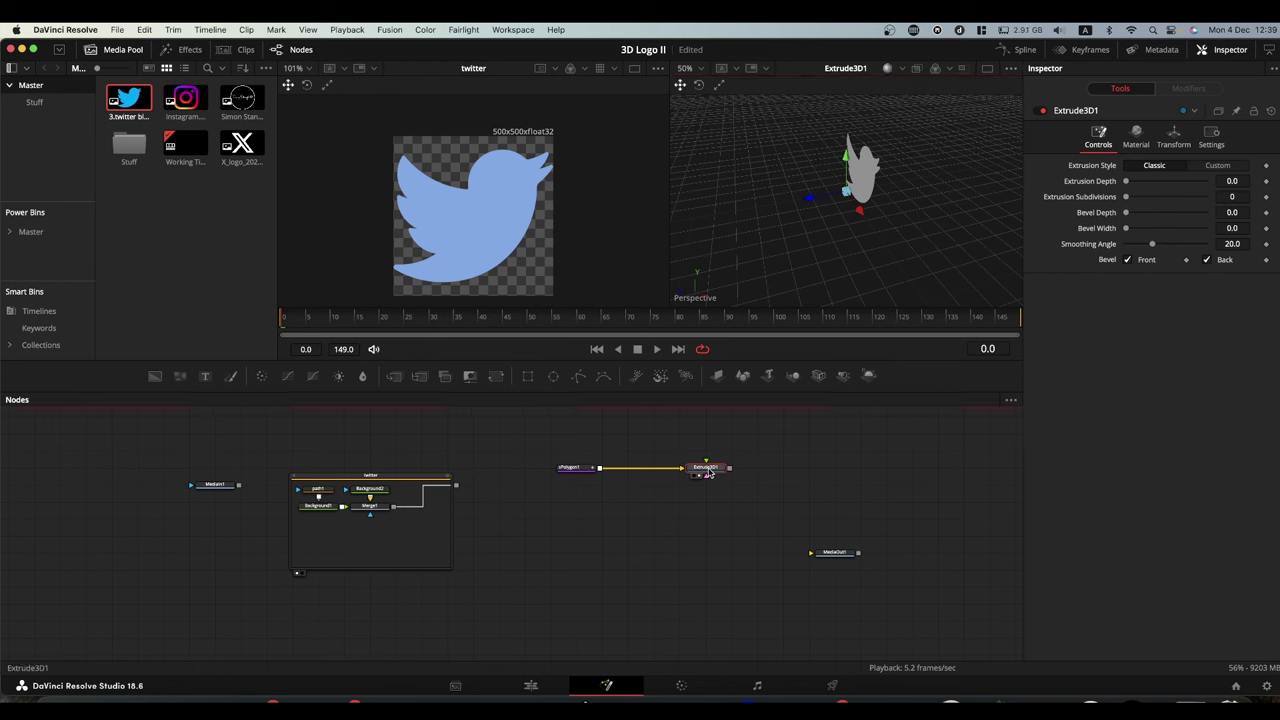
left_click_drag(1126, 183, 1167, 191)
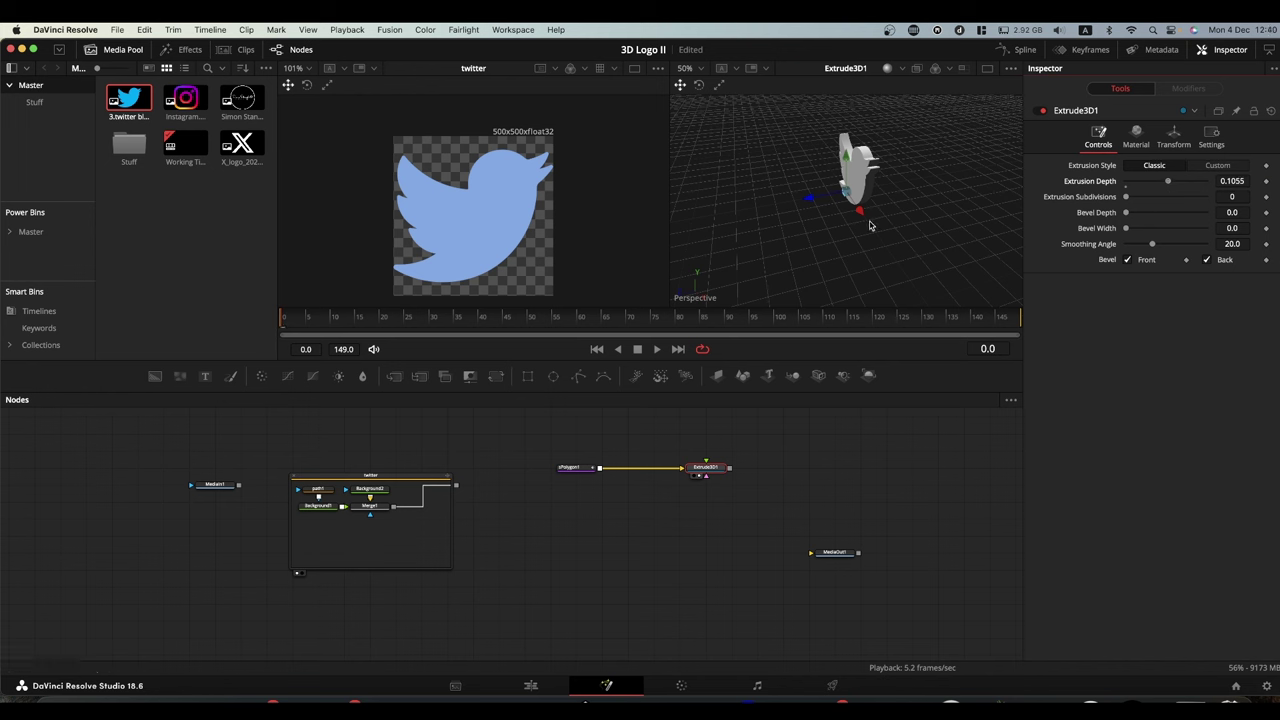
mouse_move(848, 238)
left_mouse_down()
mouse_move(883, 240)
mouse_move(897, 214)
mouse_move(886, 209)
mouse_move(931, 251)
mouse_move(938, 242)
mouse_move(845, 241)
left_mouse_up()
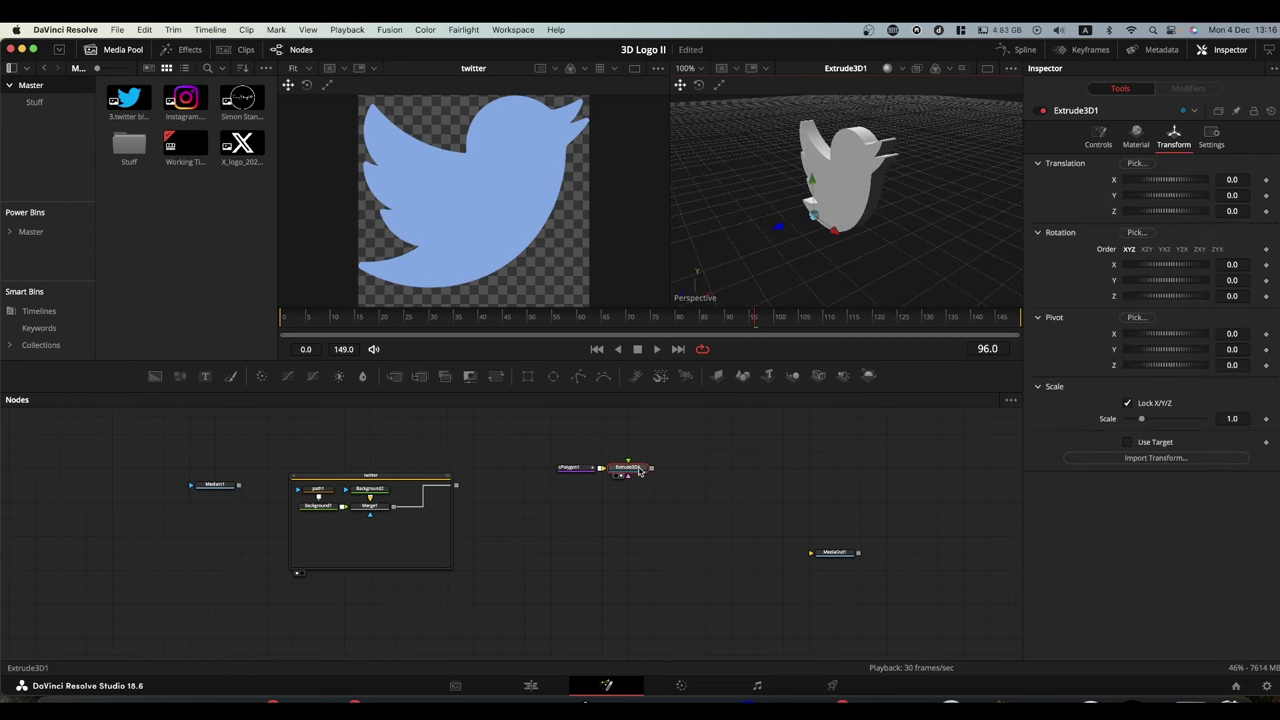
- Set Extrude3D1's X and Y translation to -0.5
left_click(640, 471)
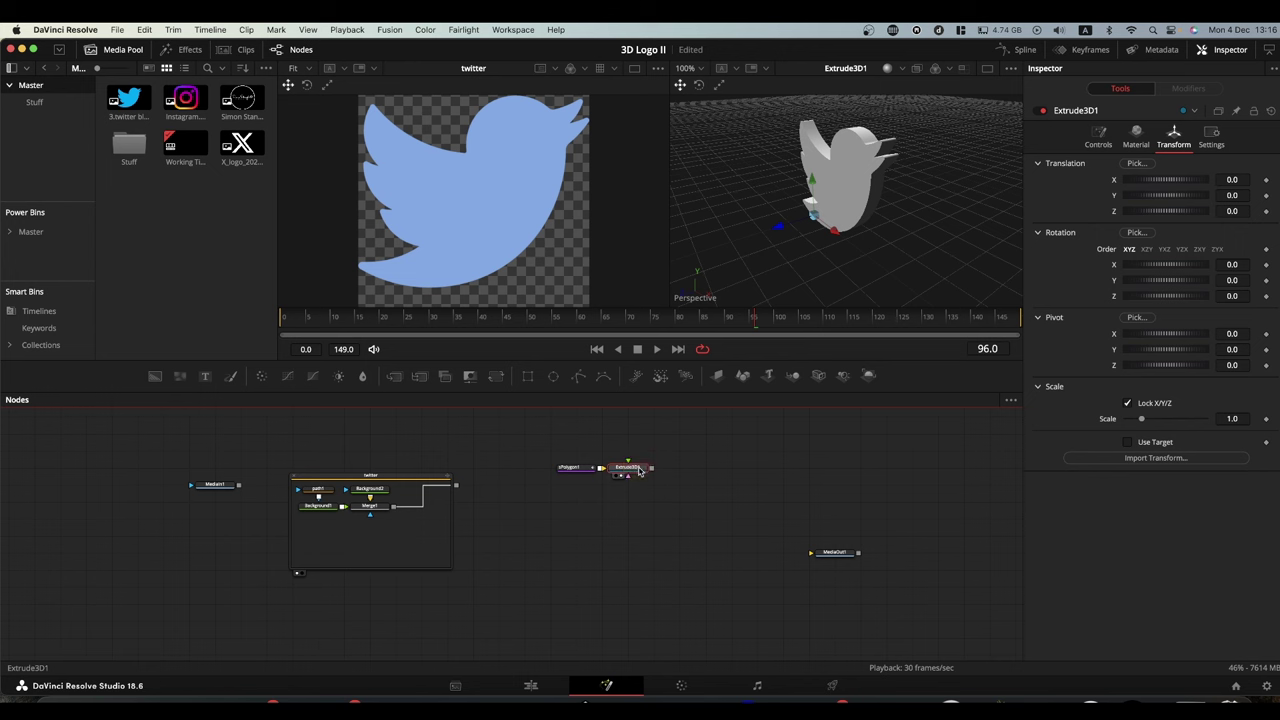
left_click(1236, 180)
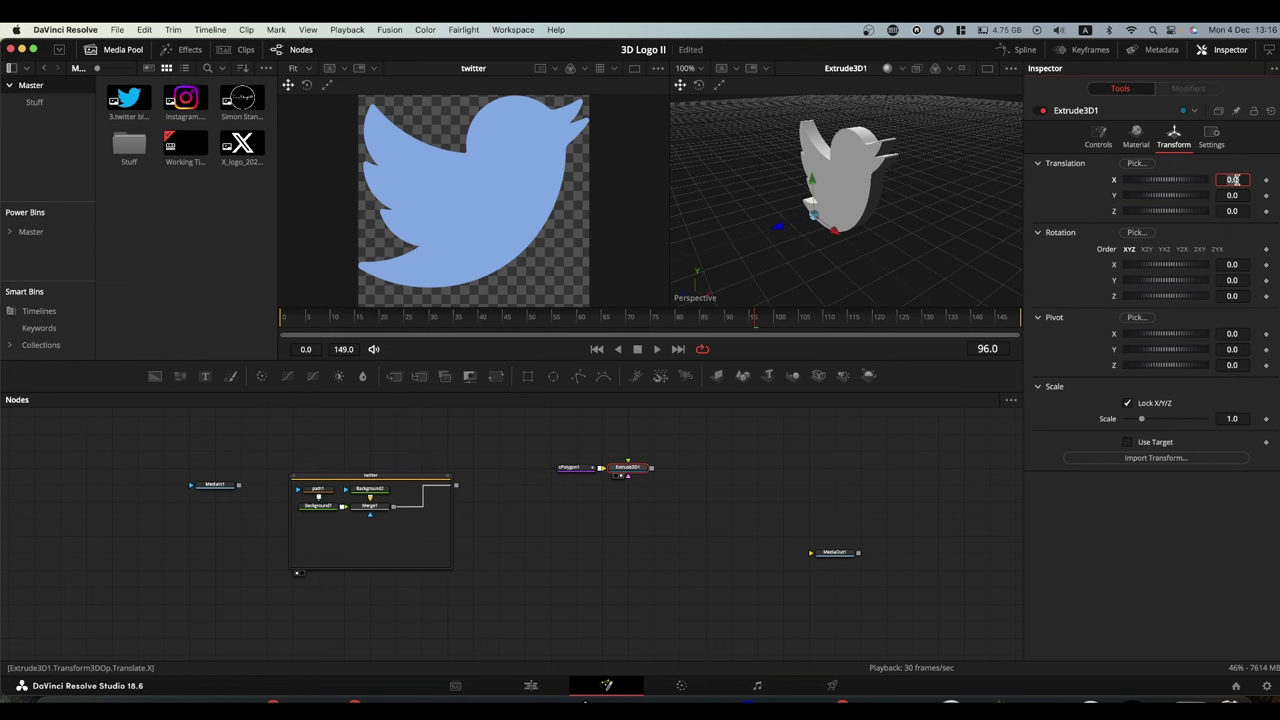
type("-")
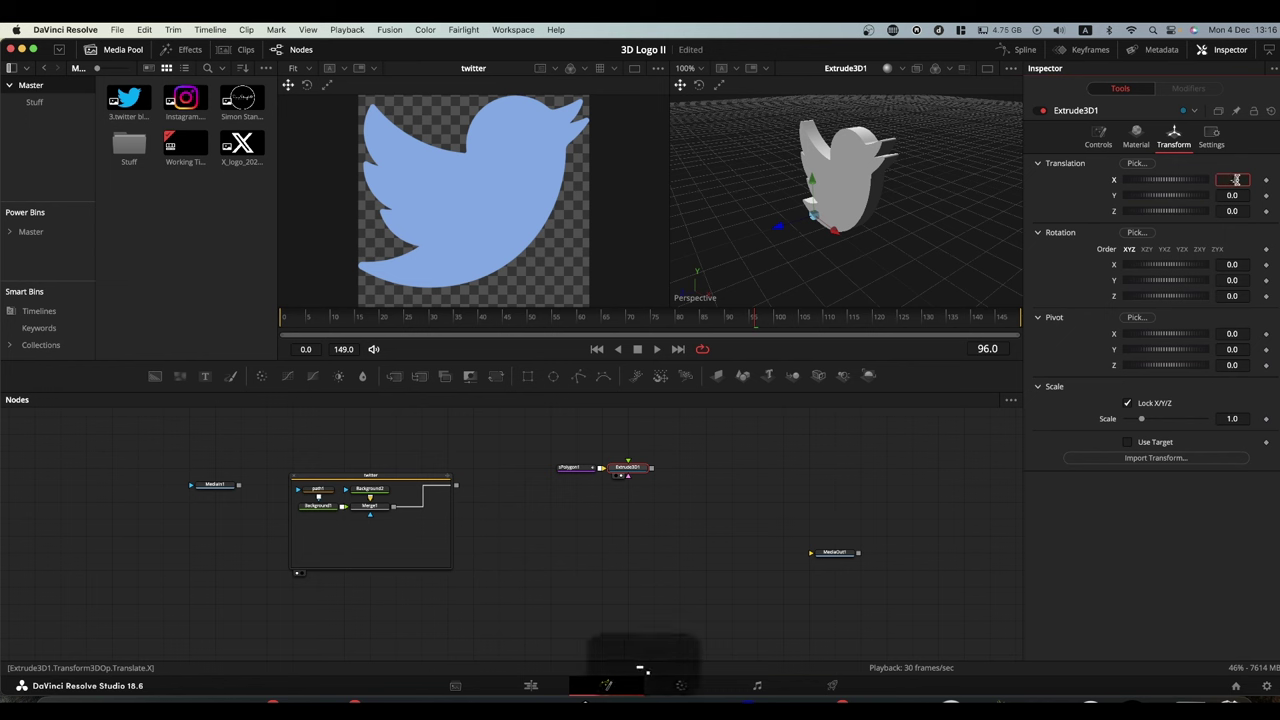
type(".5")
left_click(1237, 194)
type("-")
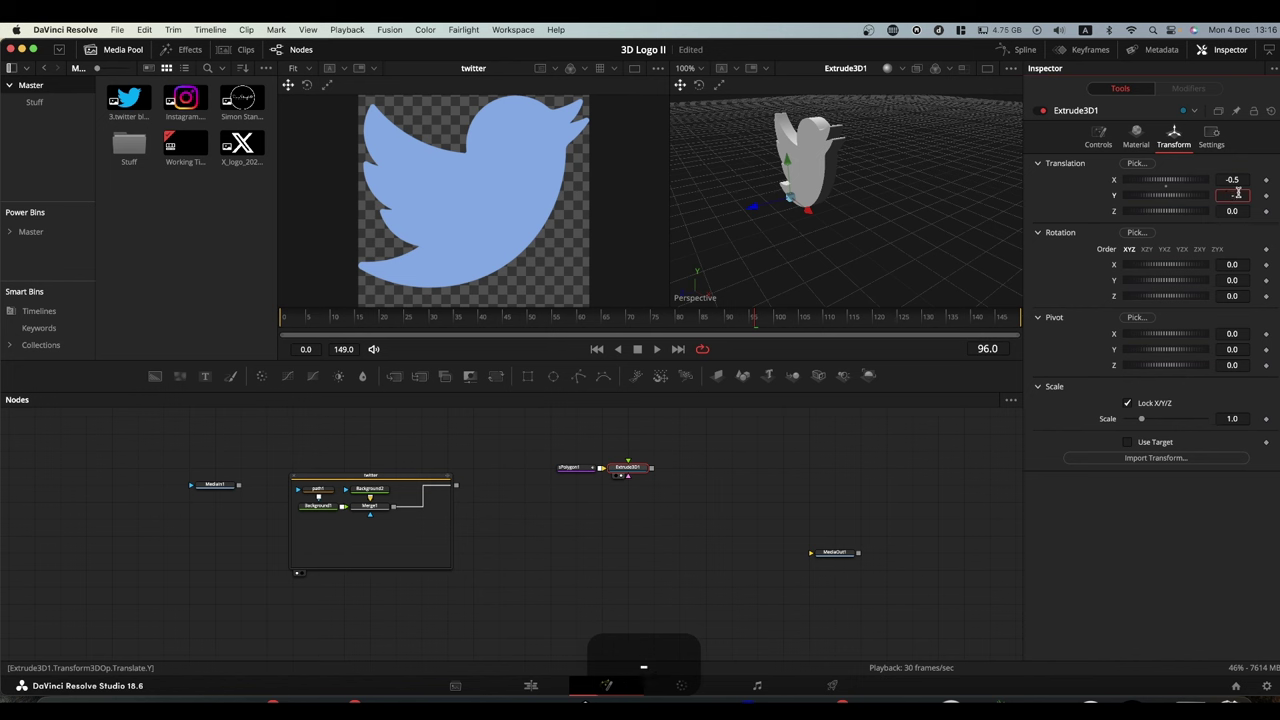
type(".5")
left_click(1037, 318)
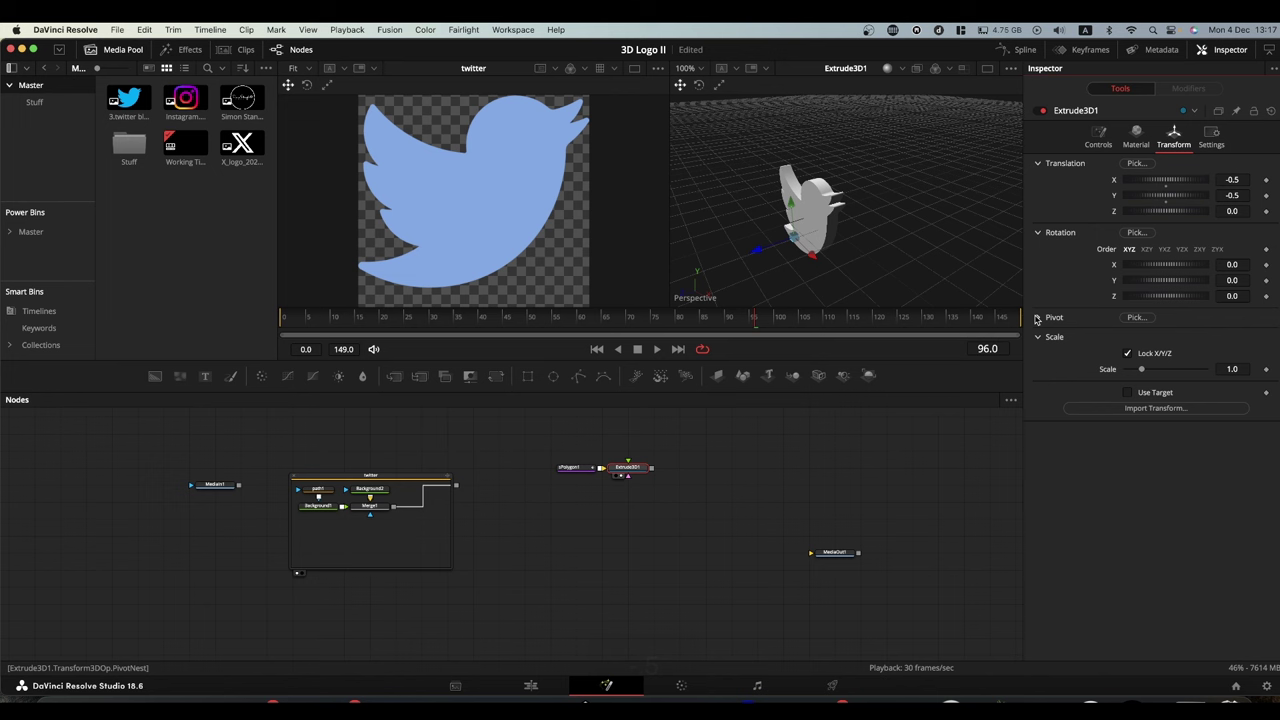
- Set the Extrude3D1 pivot X and Y to 0.5
left_click(1039, 318)
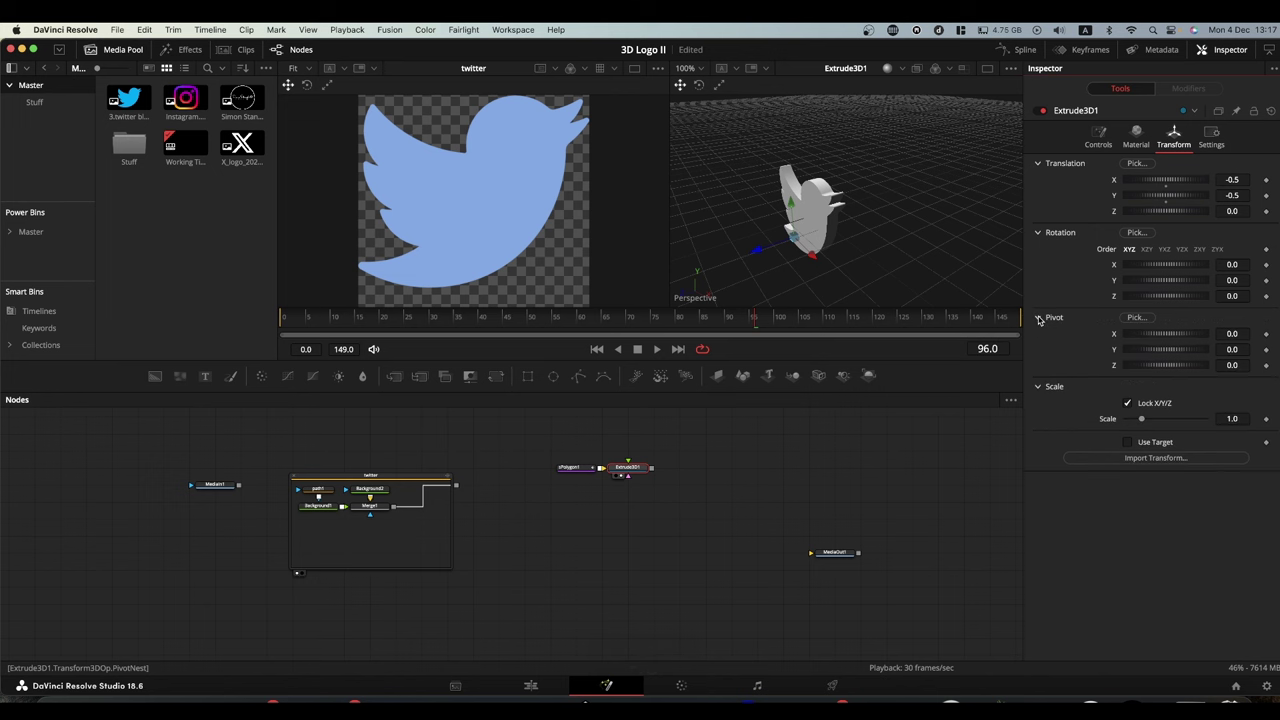
left_click(1233, 334)
type(".5")
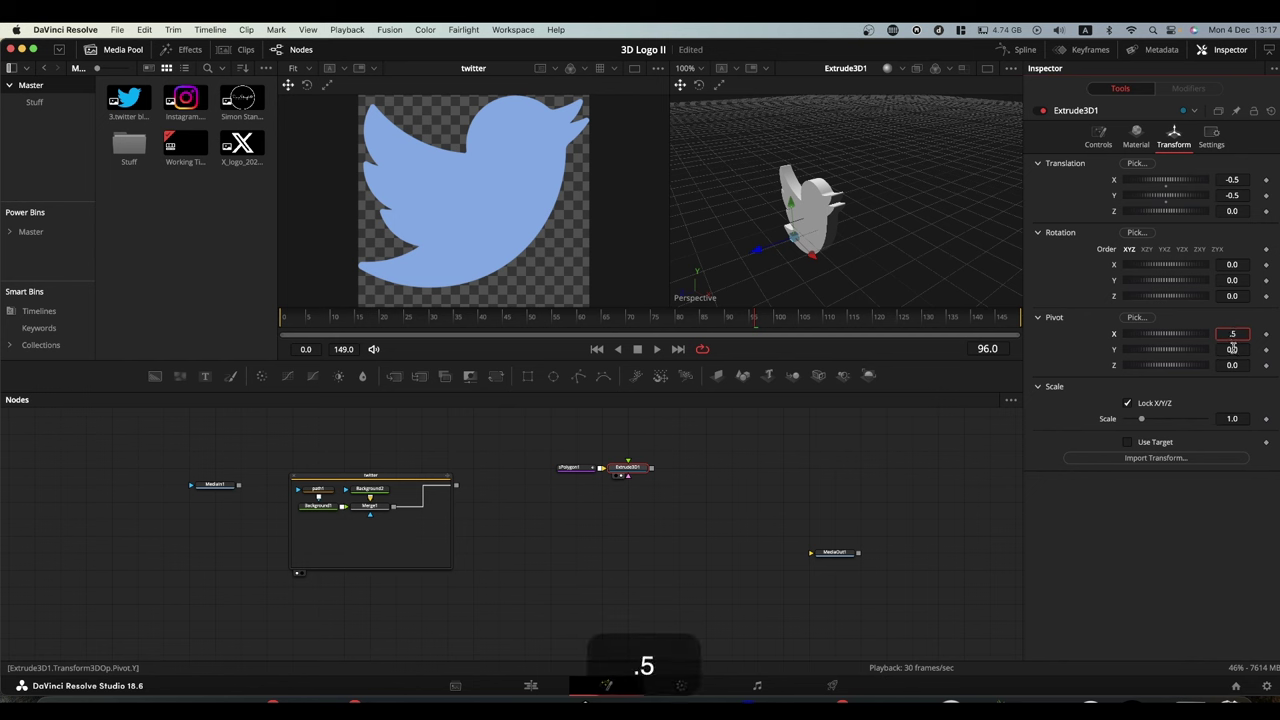
left_click(1233, 350)
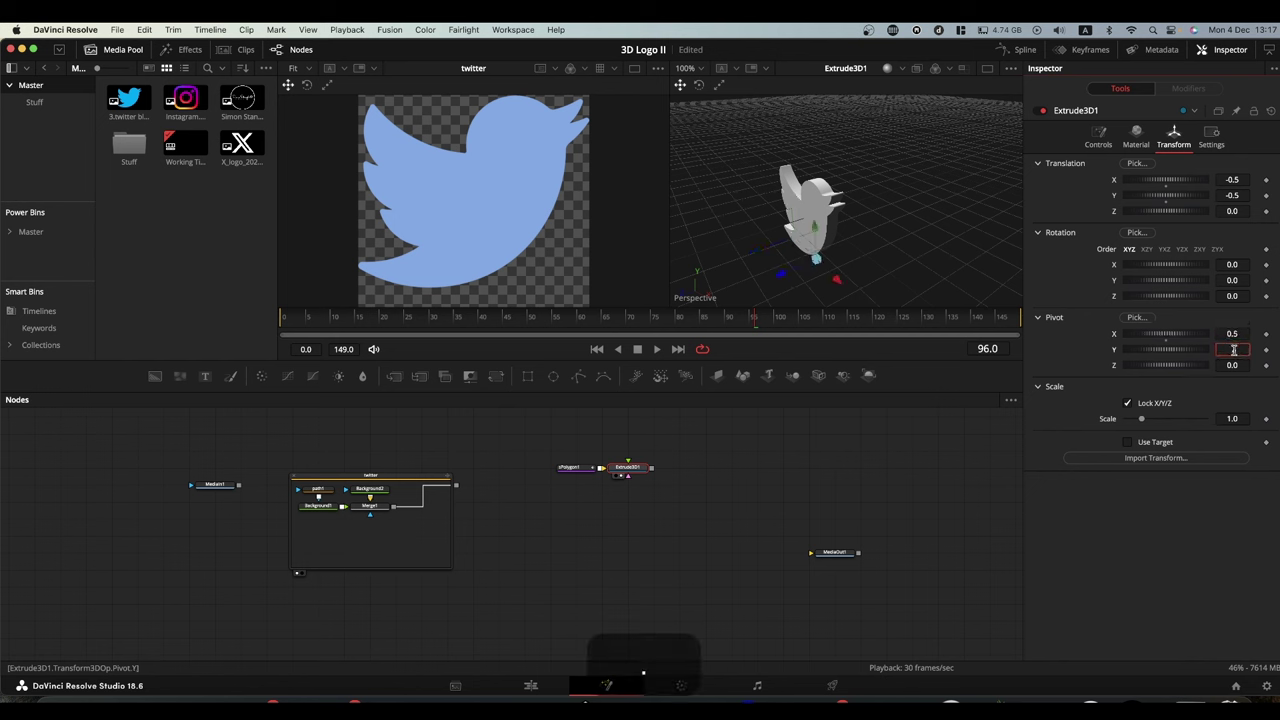
type(".5.5")
left_click(1067, 362)
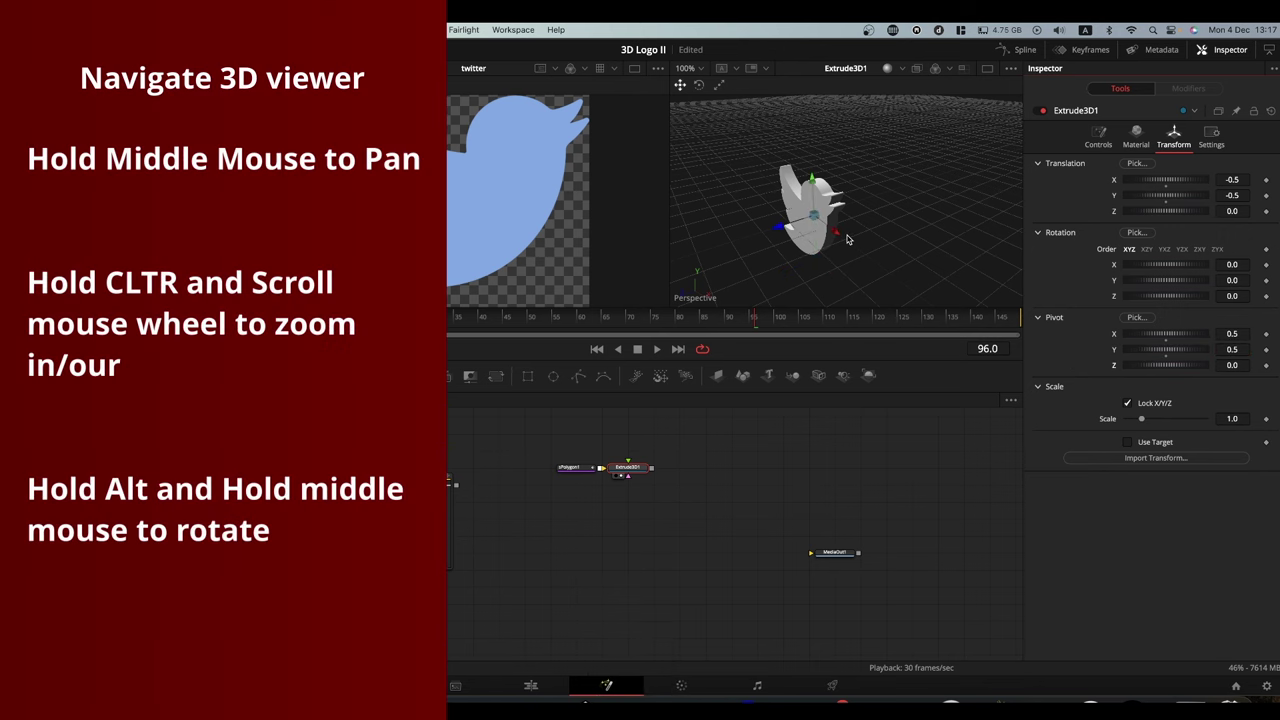
- Orbit the 3D viewer edge-on to the extruded bird, then pan around it
left_click_drag(892, 244, 852, 226)
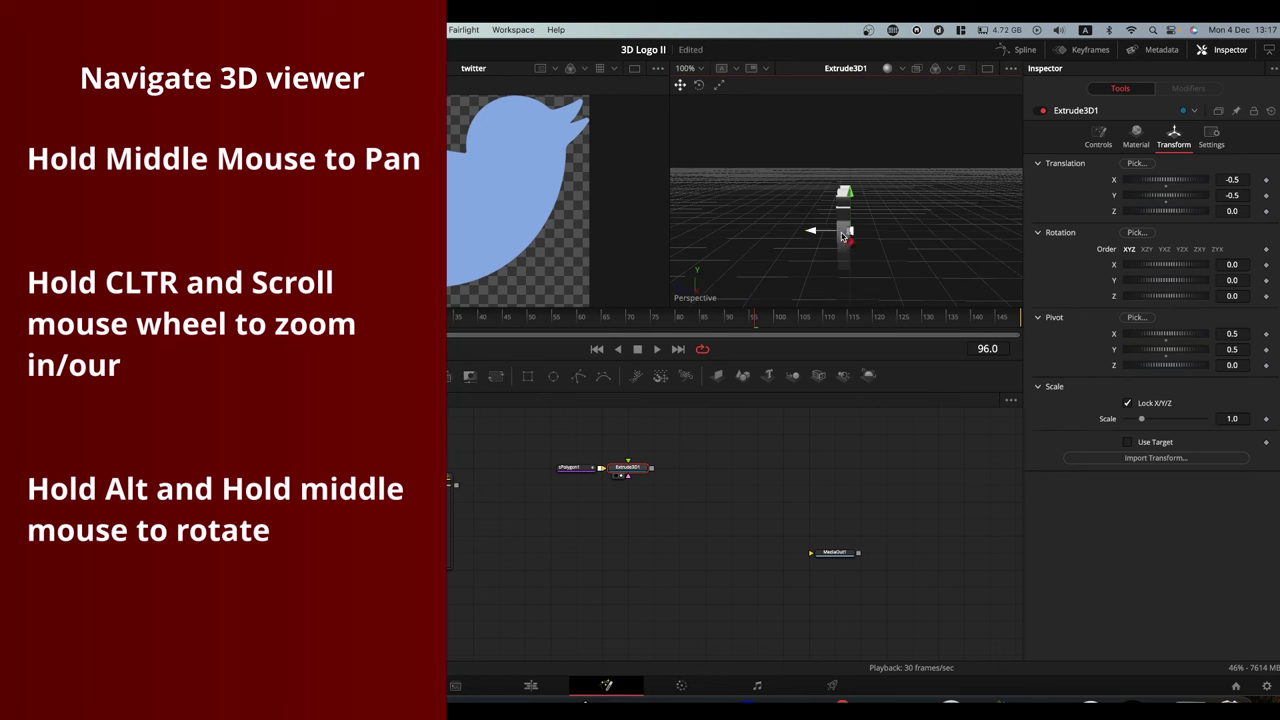
left_click_drag(820, 258, 861, 252)
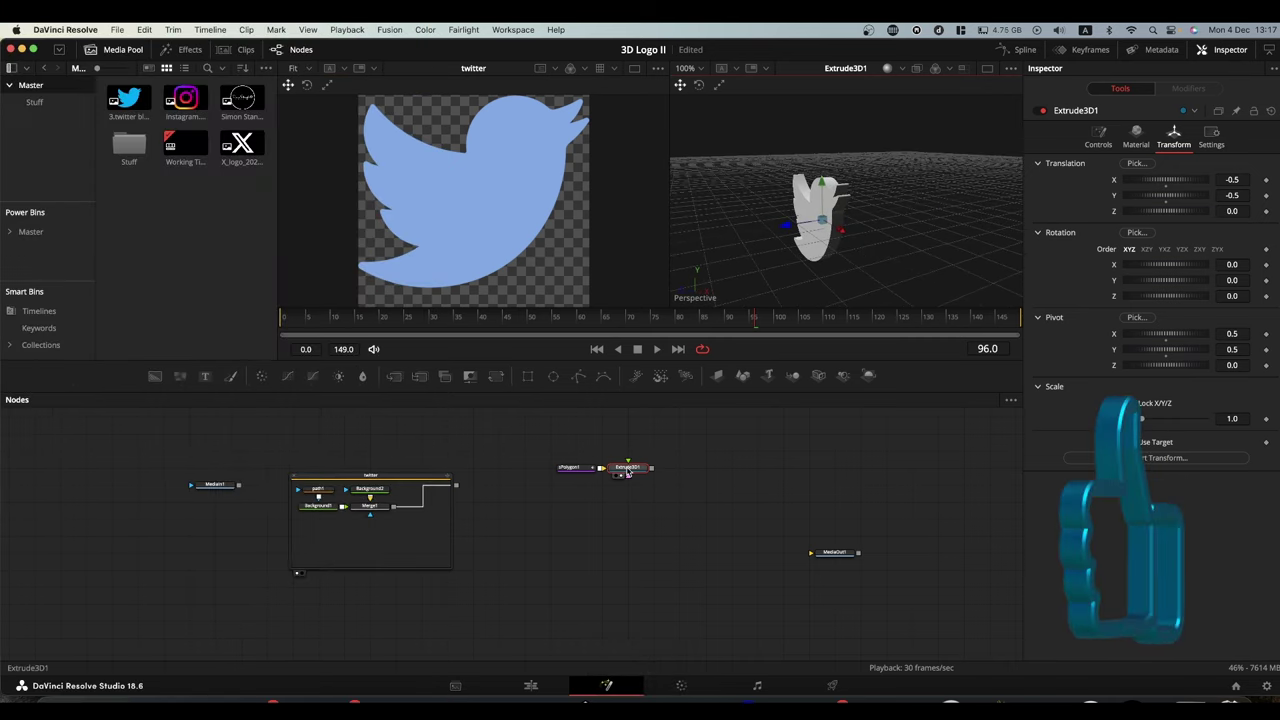
- Set Extrude3D1's pivot Z to 0.0528, entered as 0.1056/2, half the extrusion depth
left_click(1098, 137)
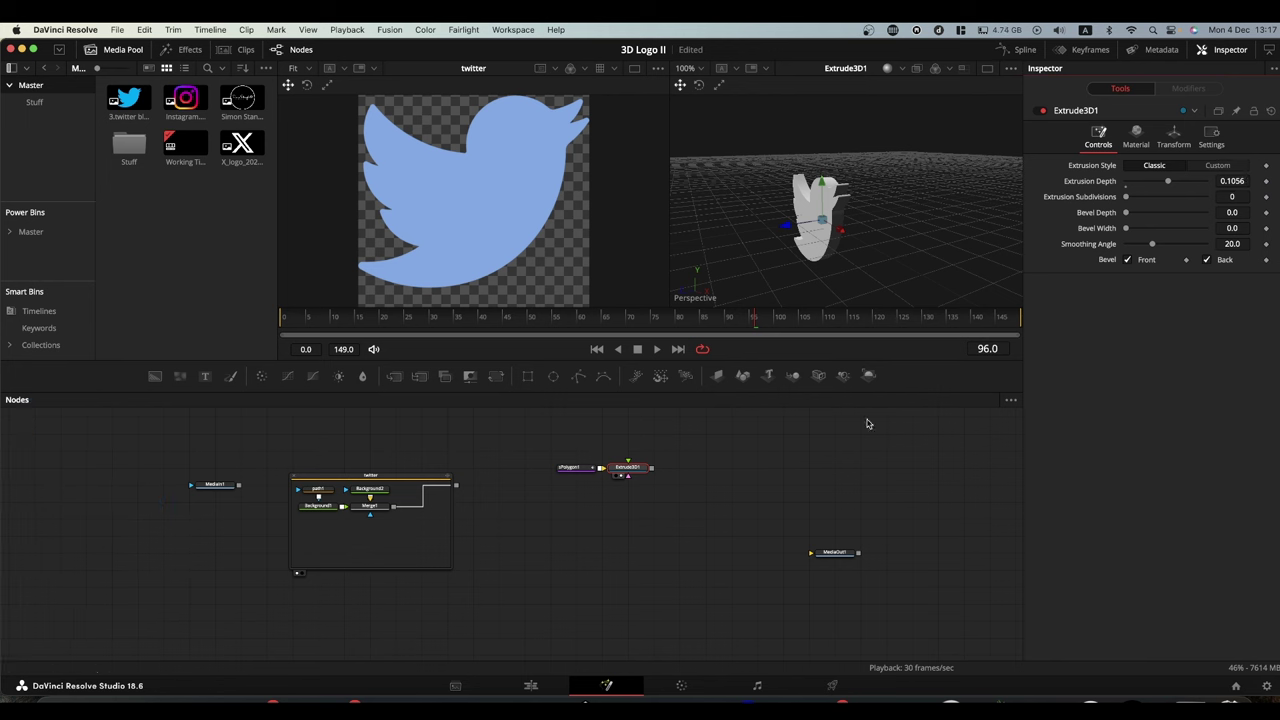
left_click(1173, 138)
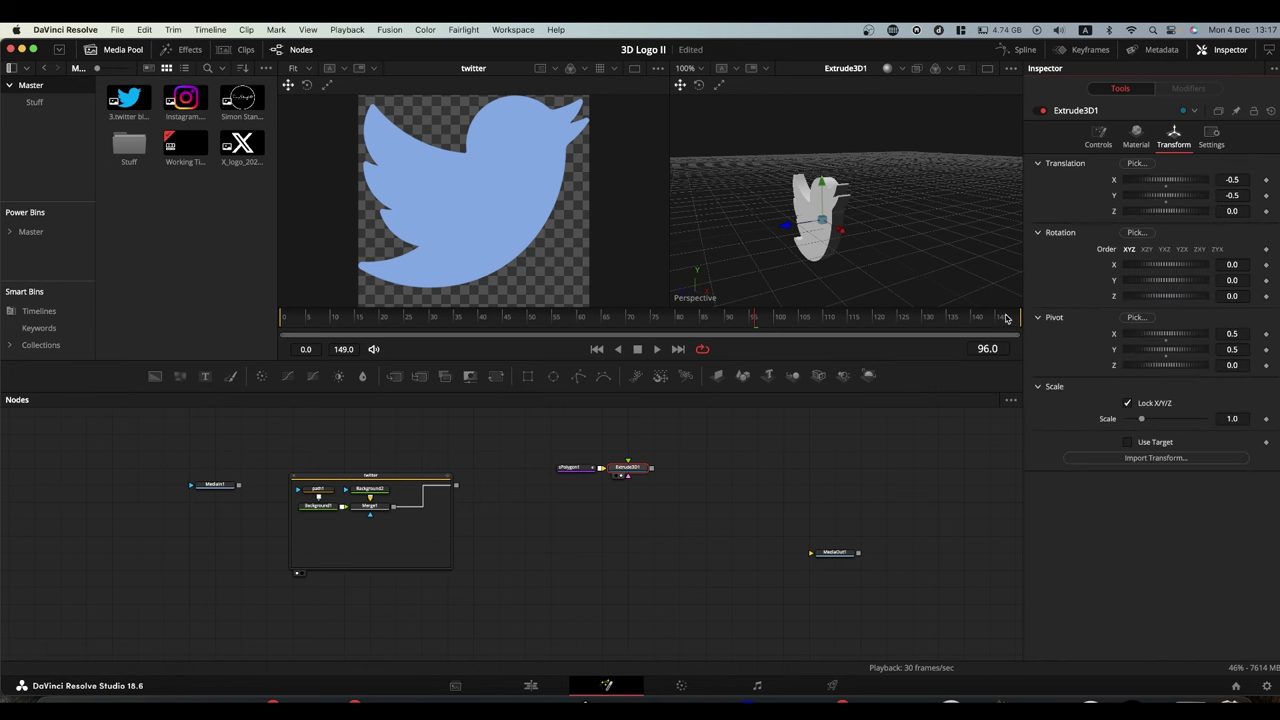
left_click(1238, 365)
key("BackSpace")
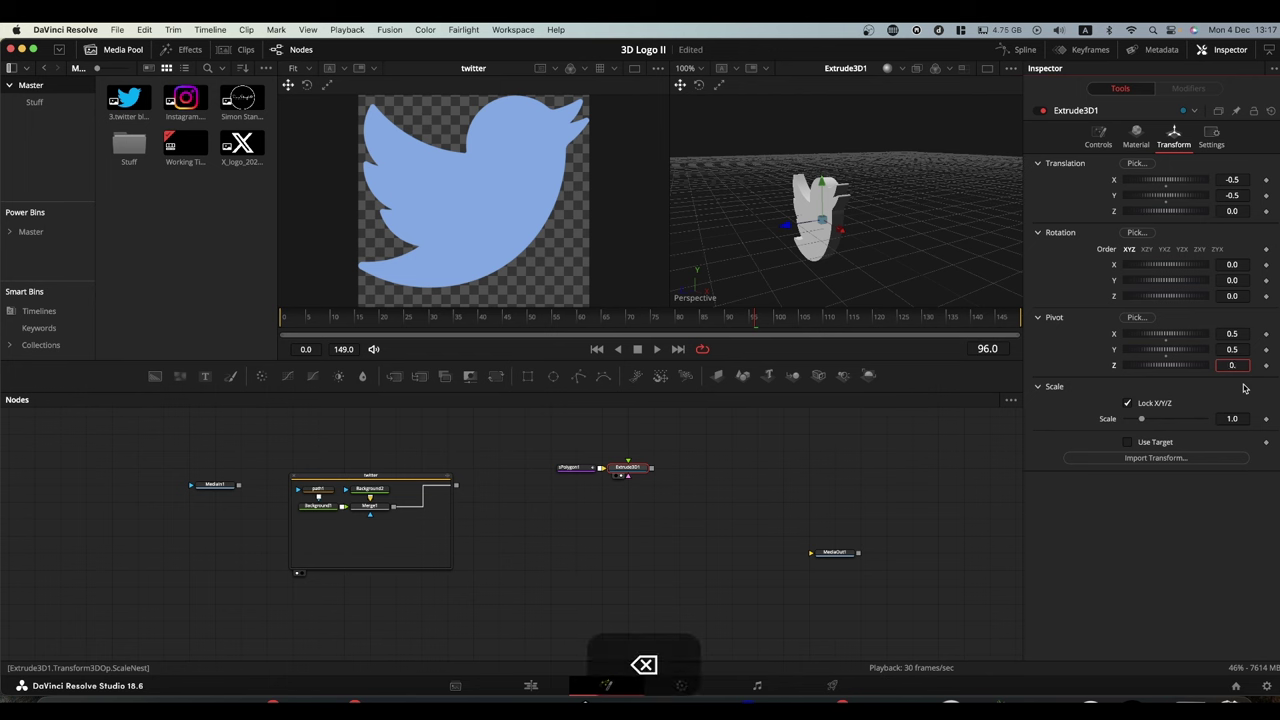
type("1056")
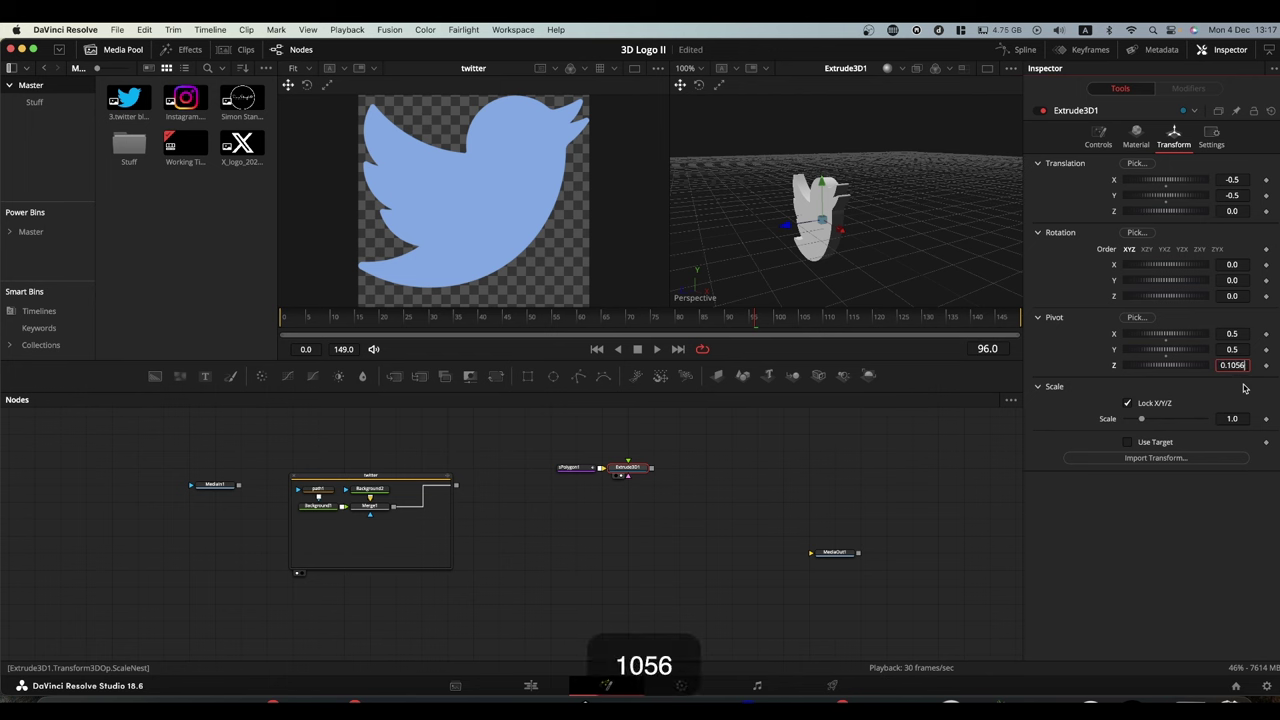
type("/2")
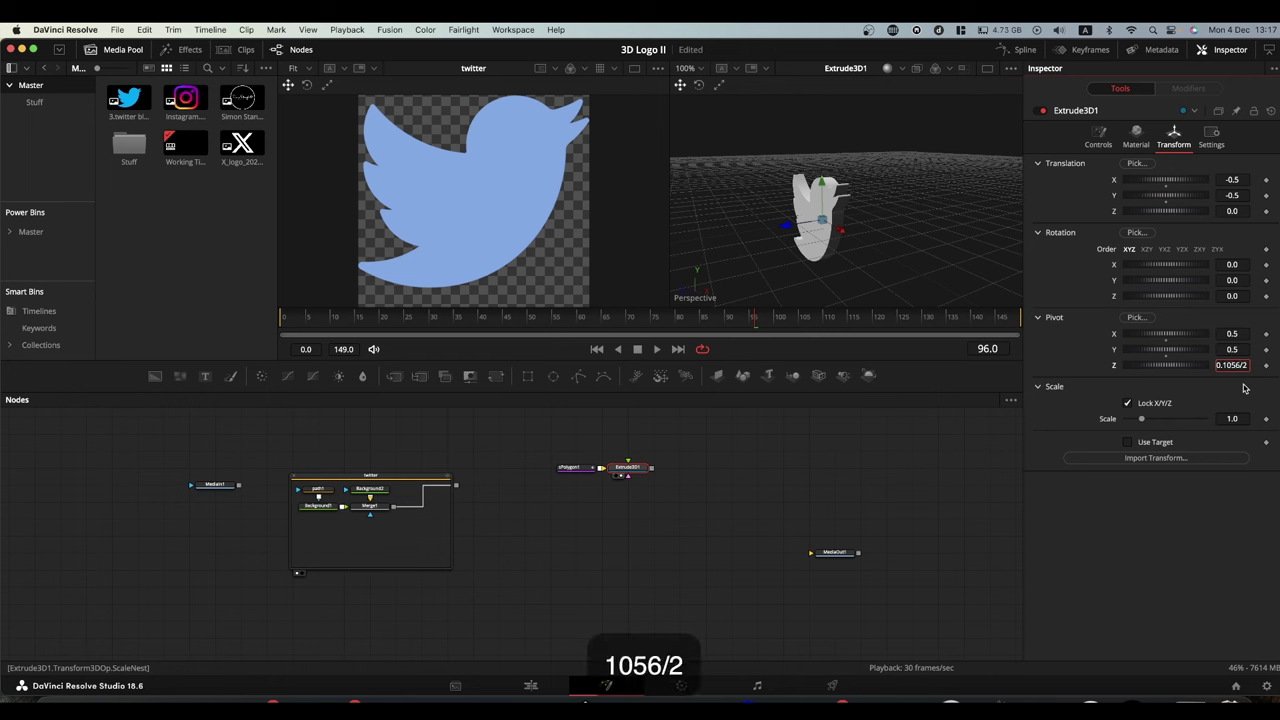
key("Return")
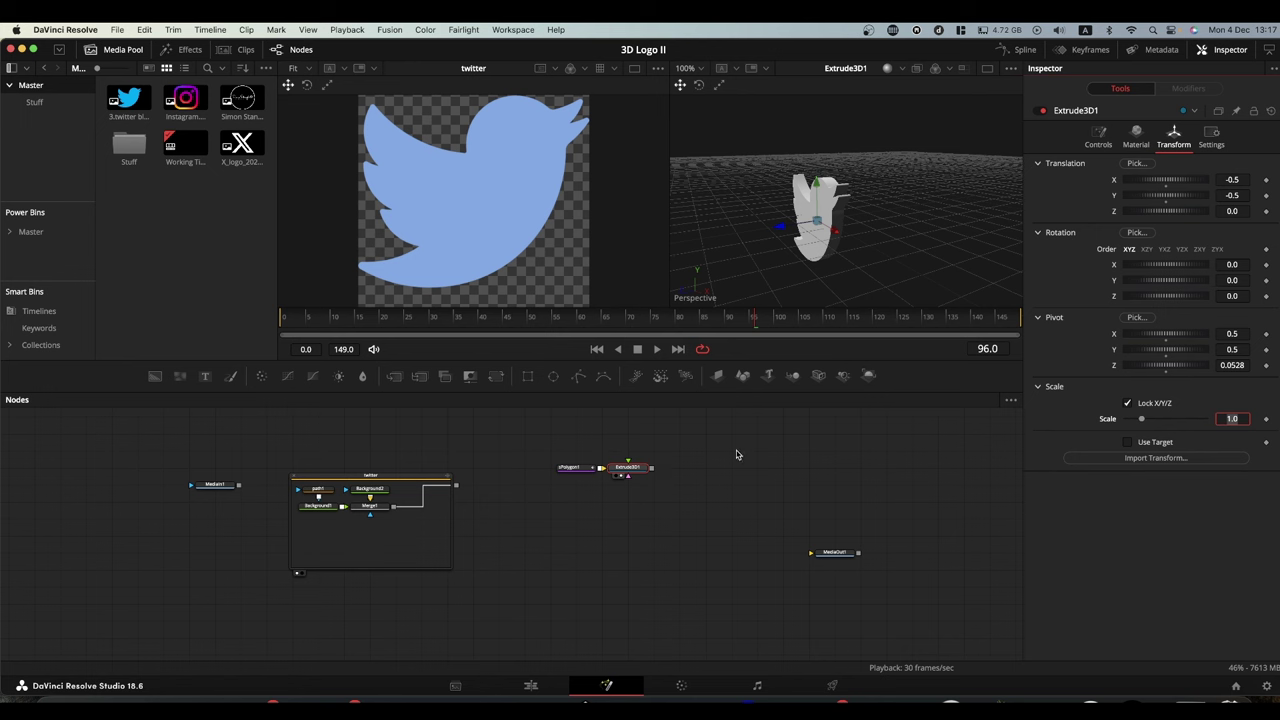
left_click(632, 470)
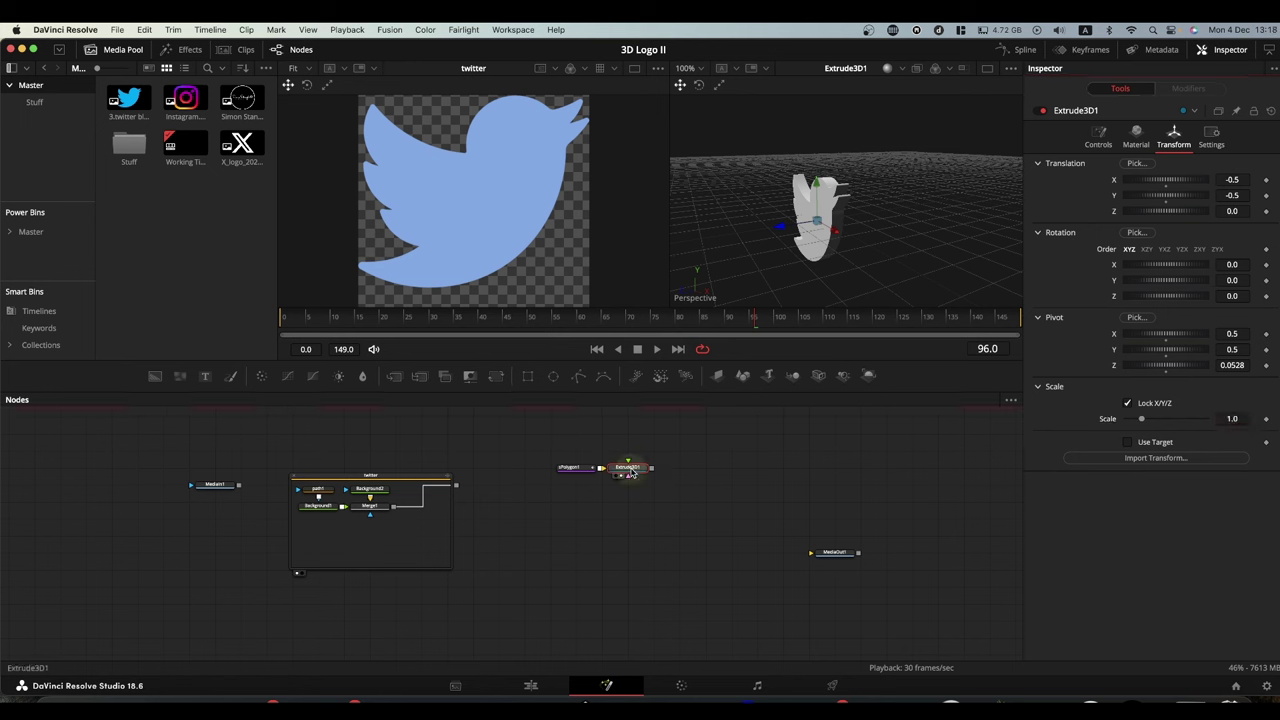
- Add Merge3D, Camera3D, SpotLight and Renderer3D nodes after the extruded bird
left_click(793, 377)
left_click(818, 376)
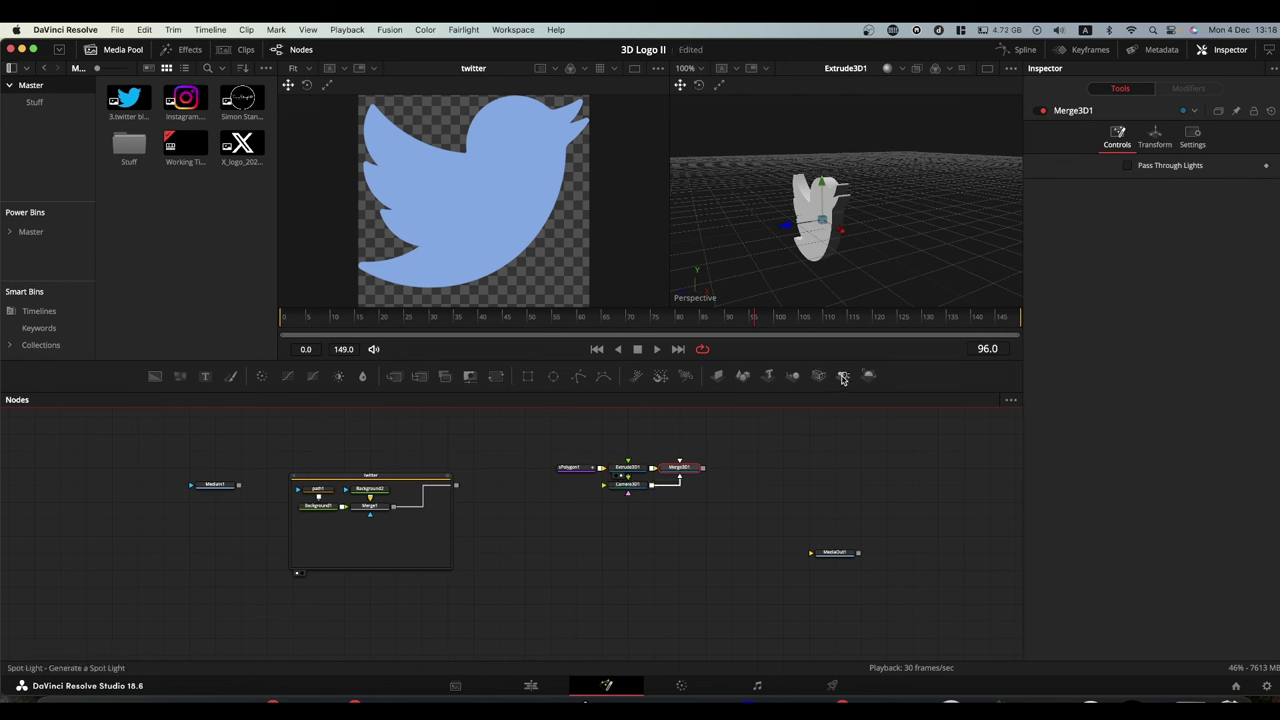
left_click(843, 377)
left_click(869, 376)
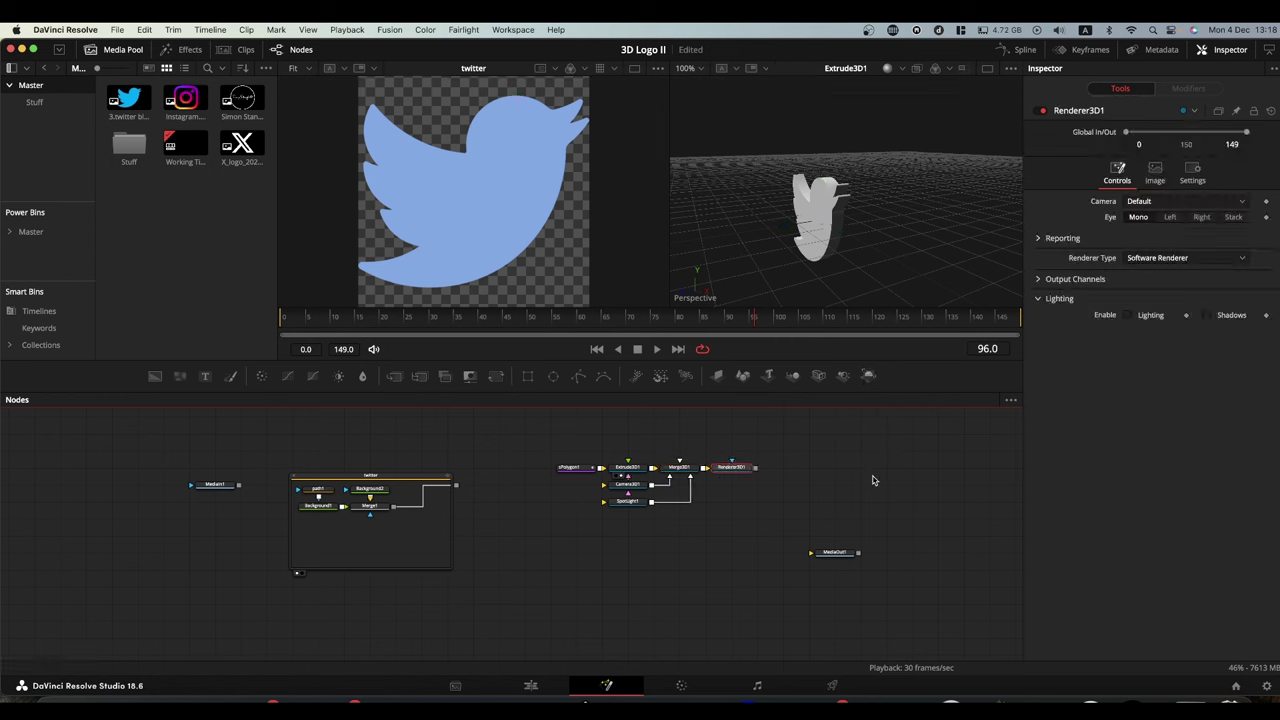
- Preview Renderer3D1 in the left viewer with Lighting and Shadows enabled
left_click_drag(732, 466, 424, 195)
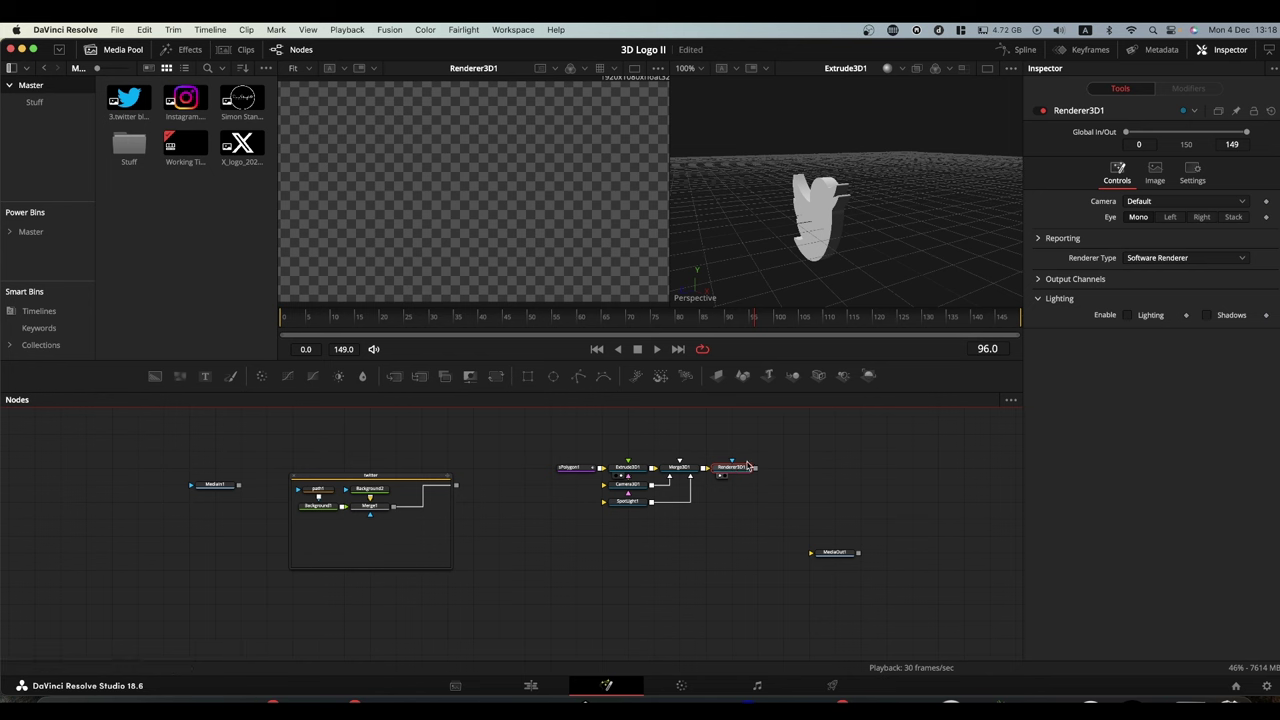
mouse_move(740, 471)
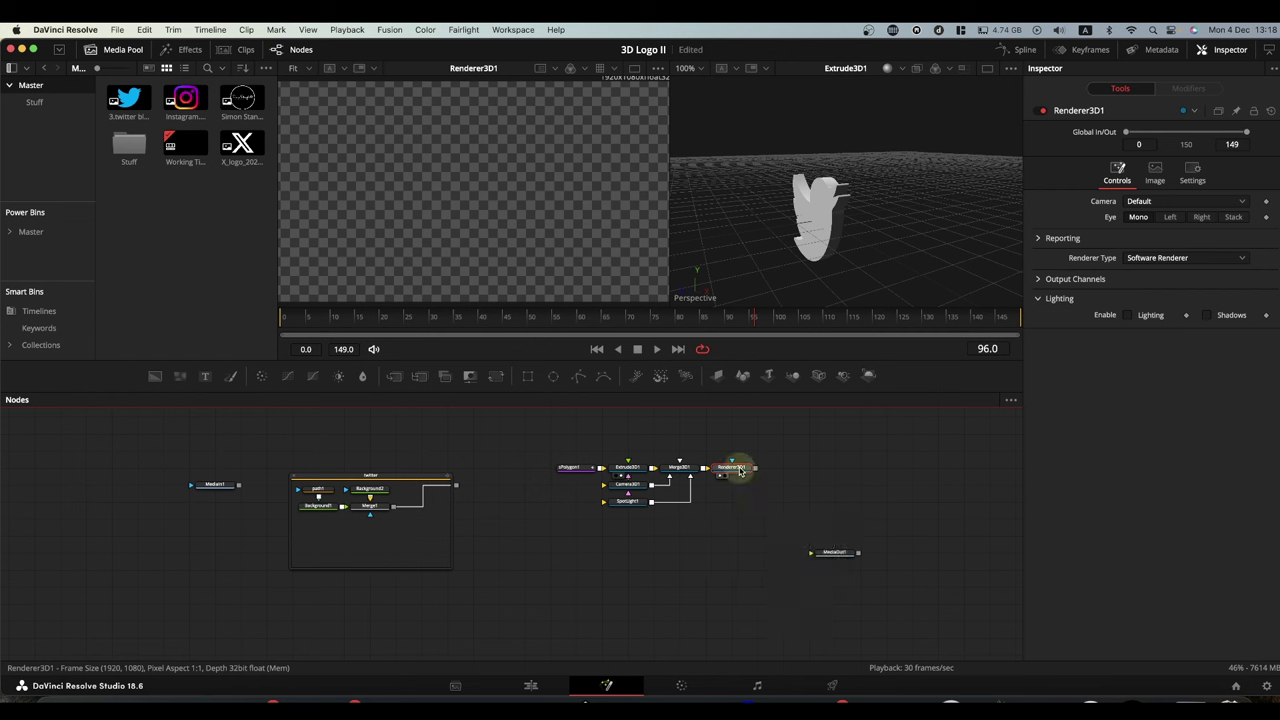
left_click(1127, 315)
left_click(1206, 316)
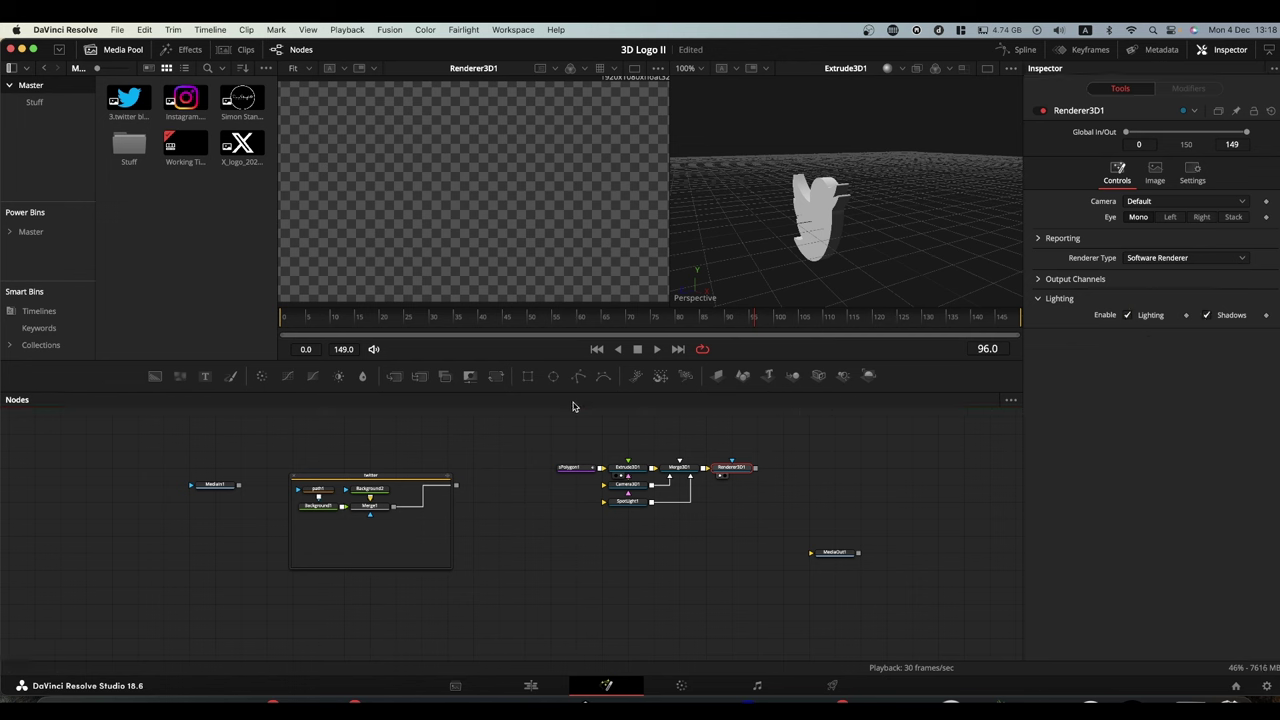
- Turn on Use Target for Camera3D1 and pull it back to Translation Z 3.91
left_click(629, 489)
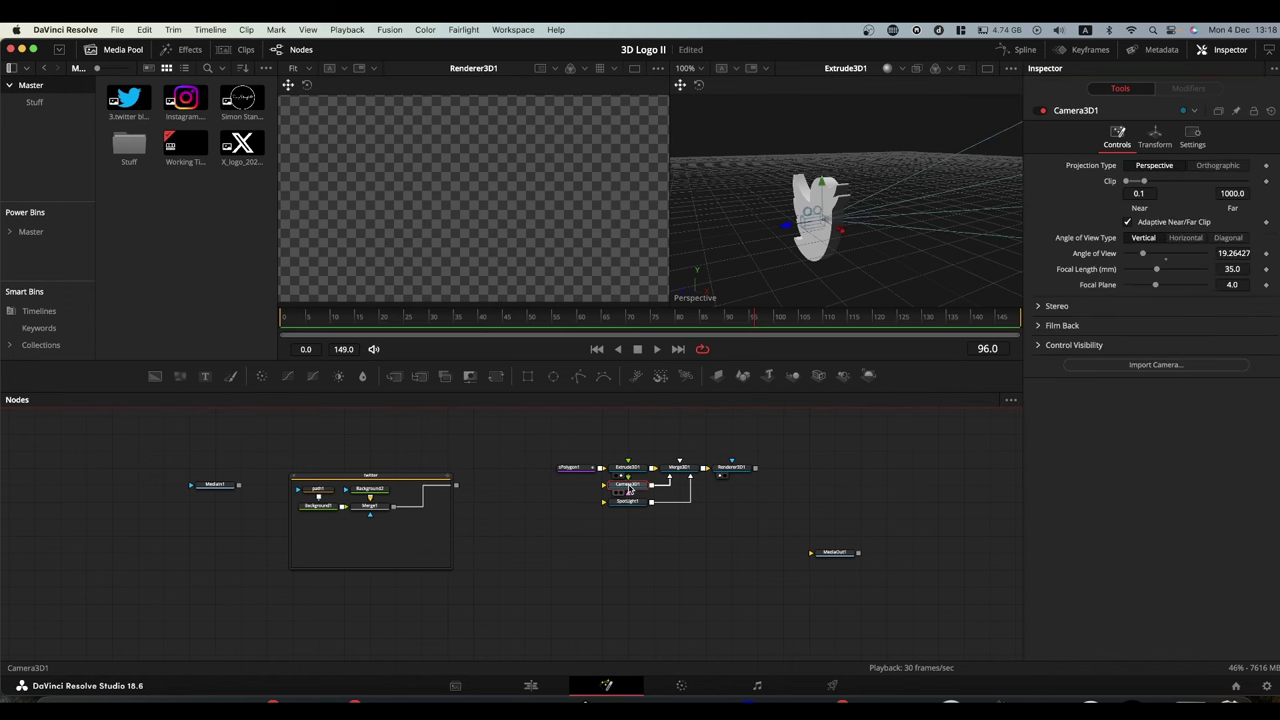
left_click(1155, 140)
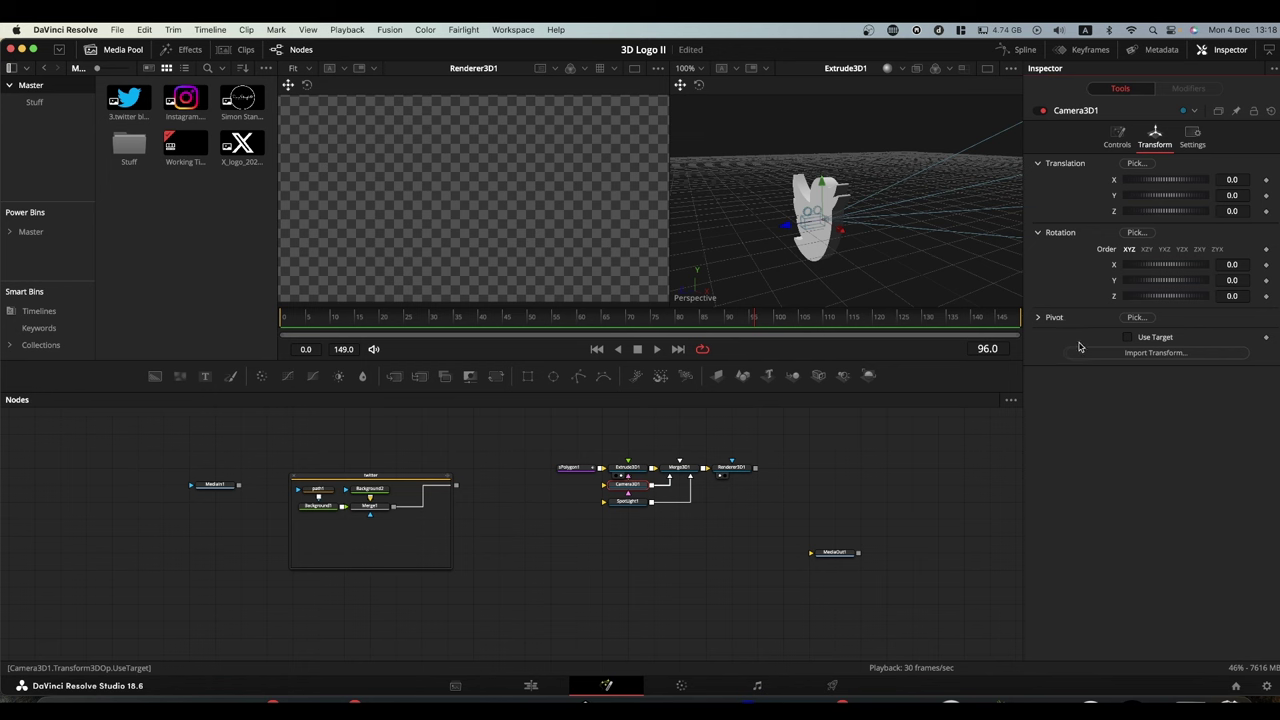
left_click(1129, 338)
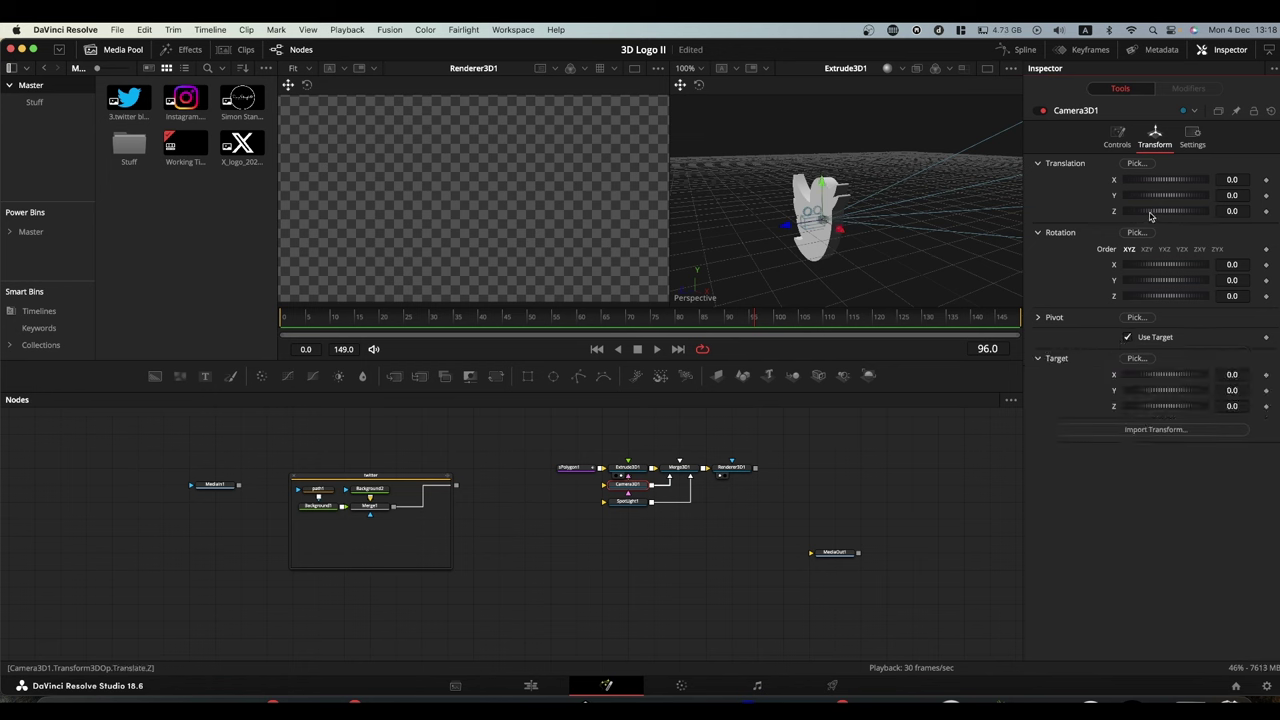
left_click_drag(1150, 215, 1168, 220)
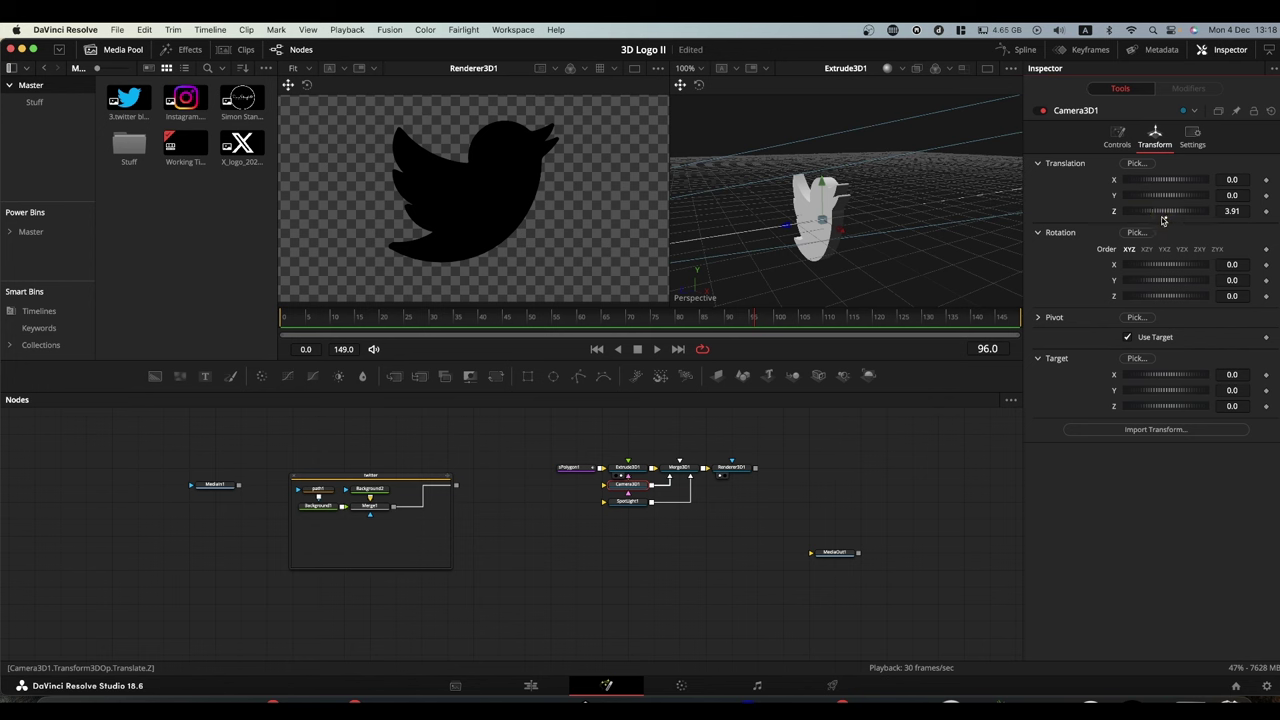
- Aim SpotLight1 at a target and move it to X -13.913, Y 4.232, Z 12.17
left_click(634, 503)
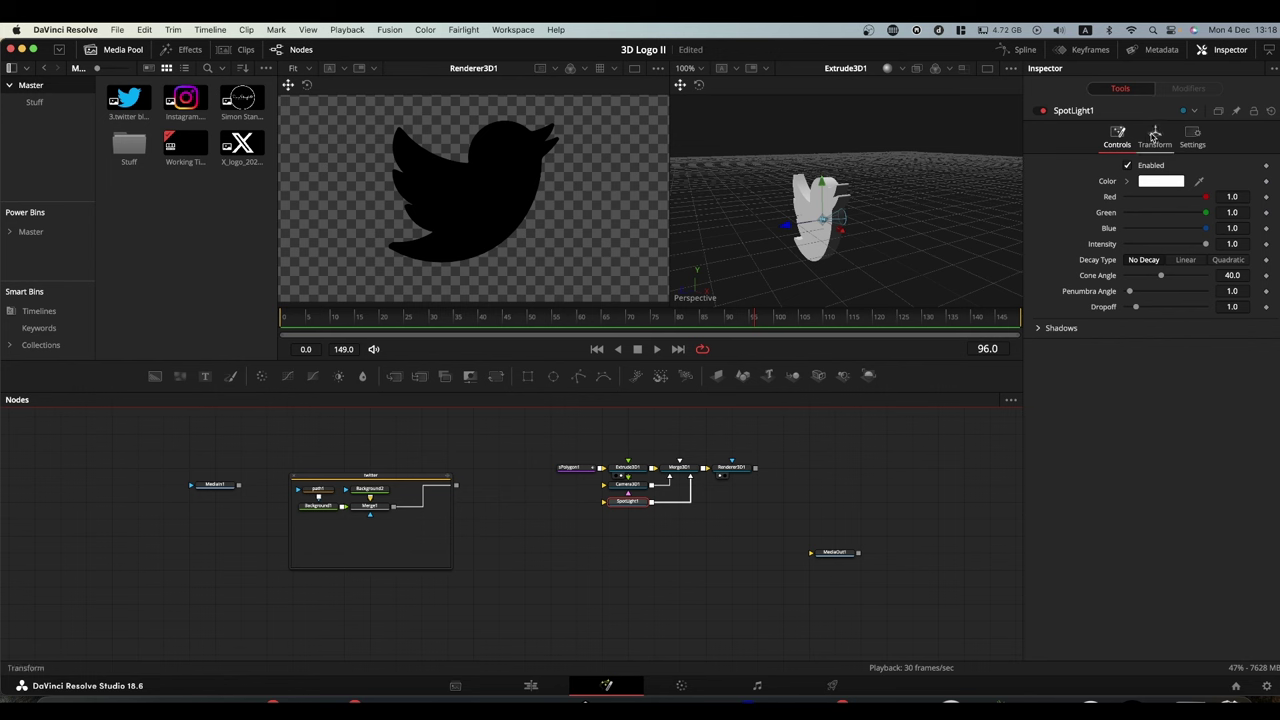
left_click(1154, 136)
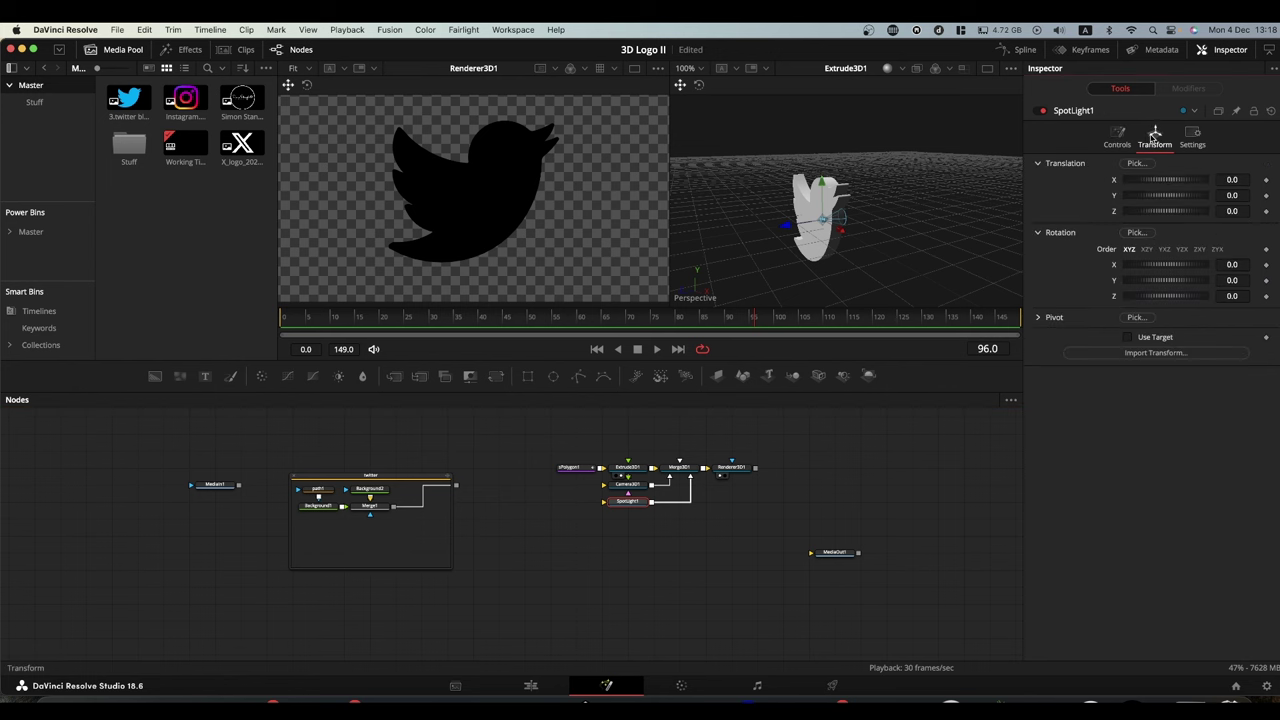
left_click(1129, 338)
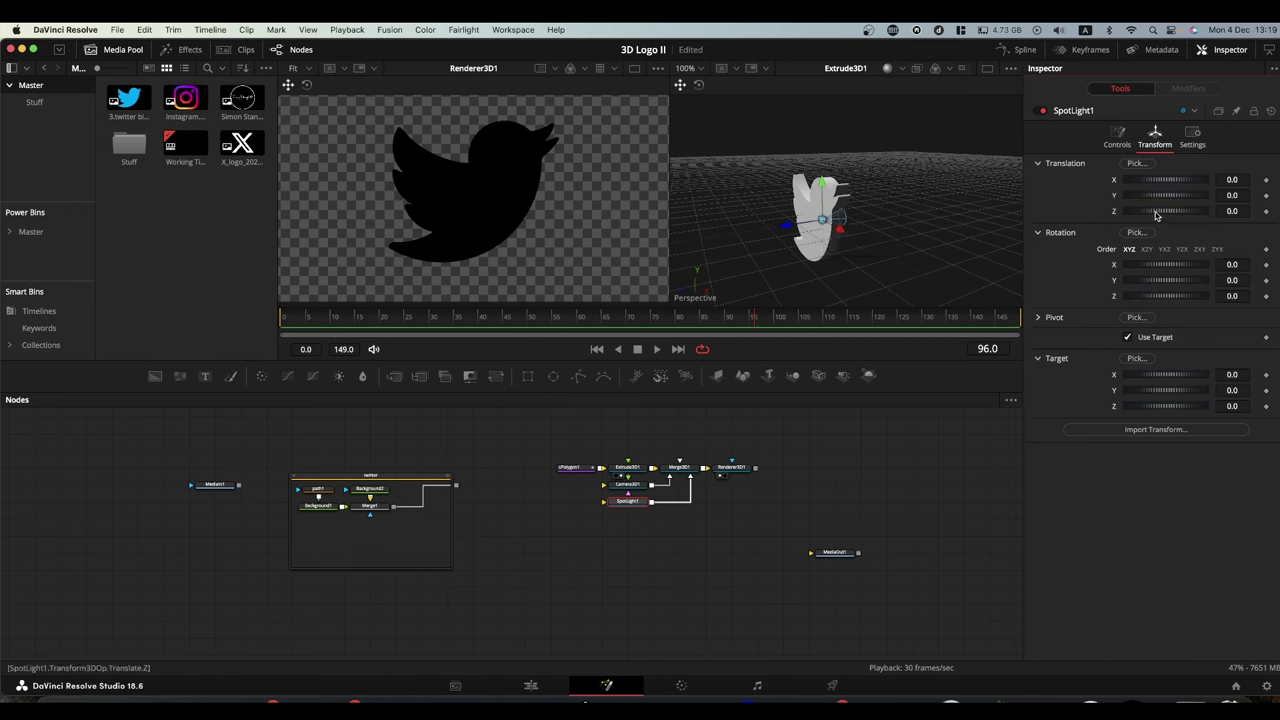
left_click_drag(1155, 215, 1279, 210)
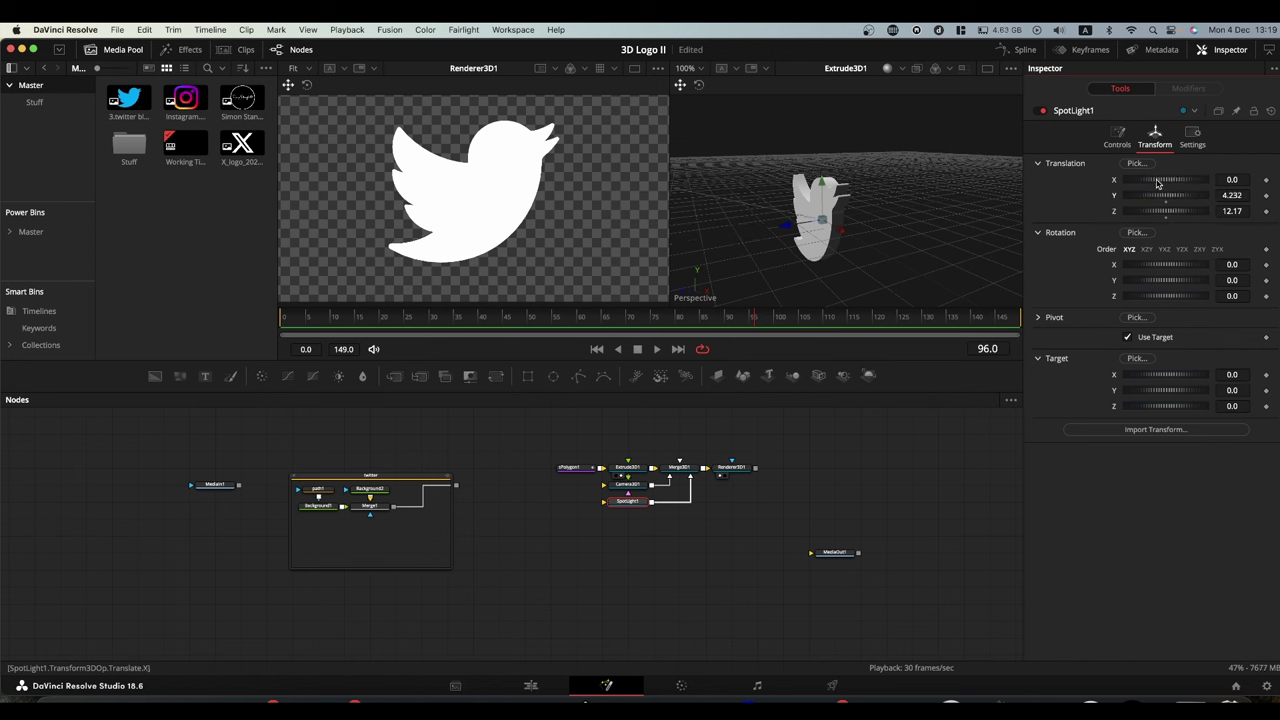
left_click_drag(1157, 183, 851, 163)
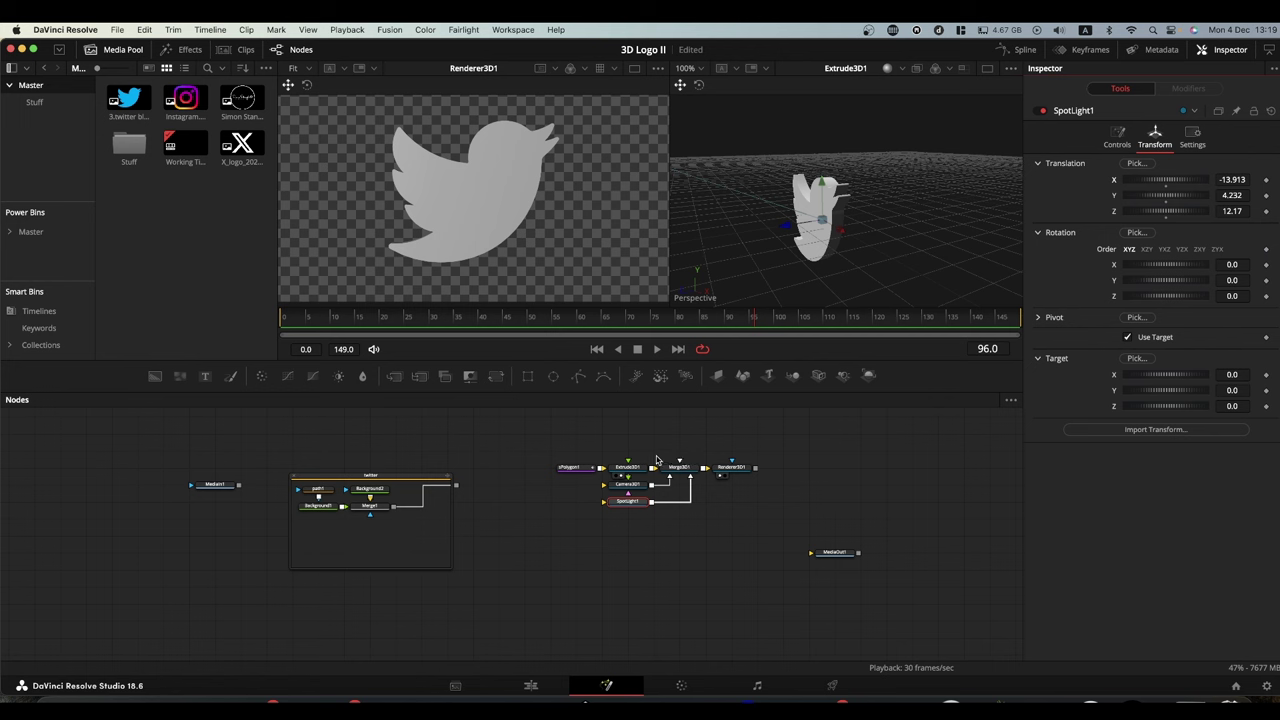
- Override Extrude3D1's diffuse colour with the logo's sampled blue and view the rendered bird
left_click(628, 468)
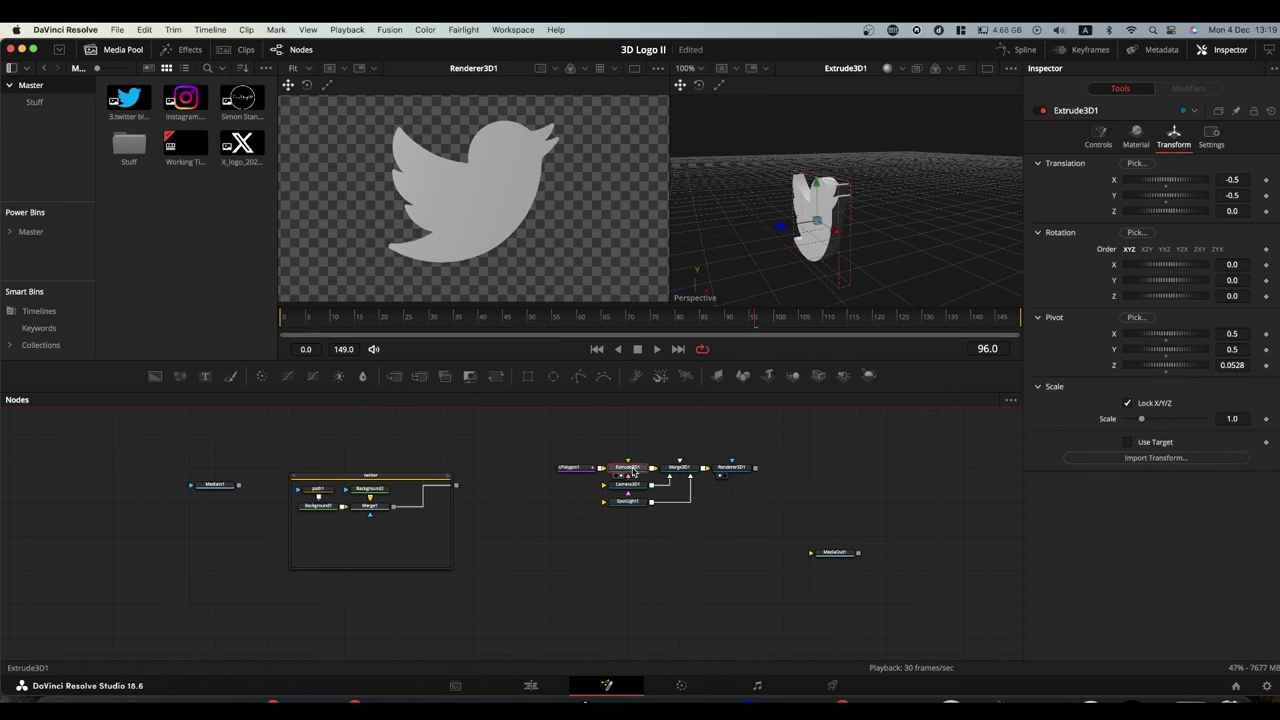
left_click_drag(209, 490, 446, 201)
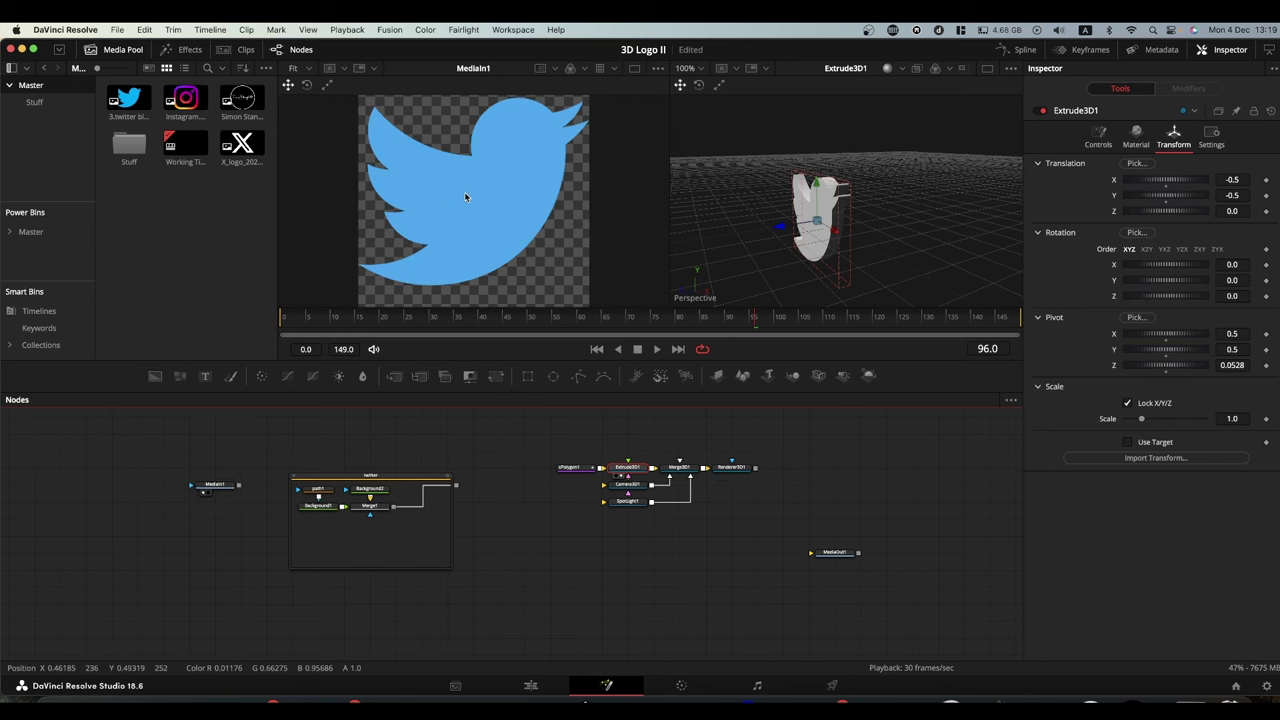
left_click(1136, 136)
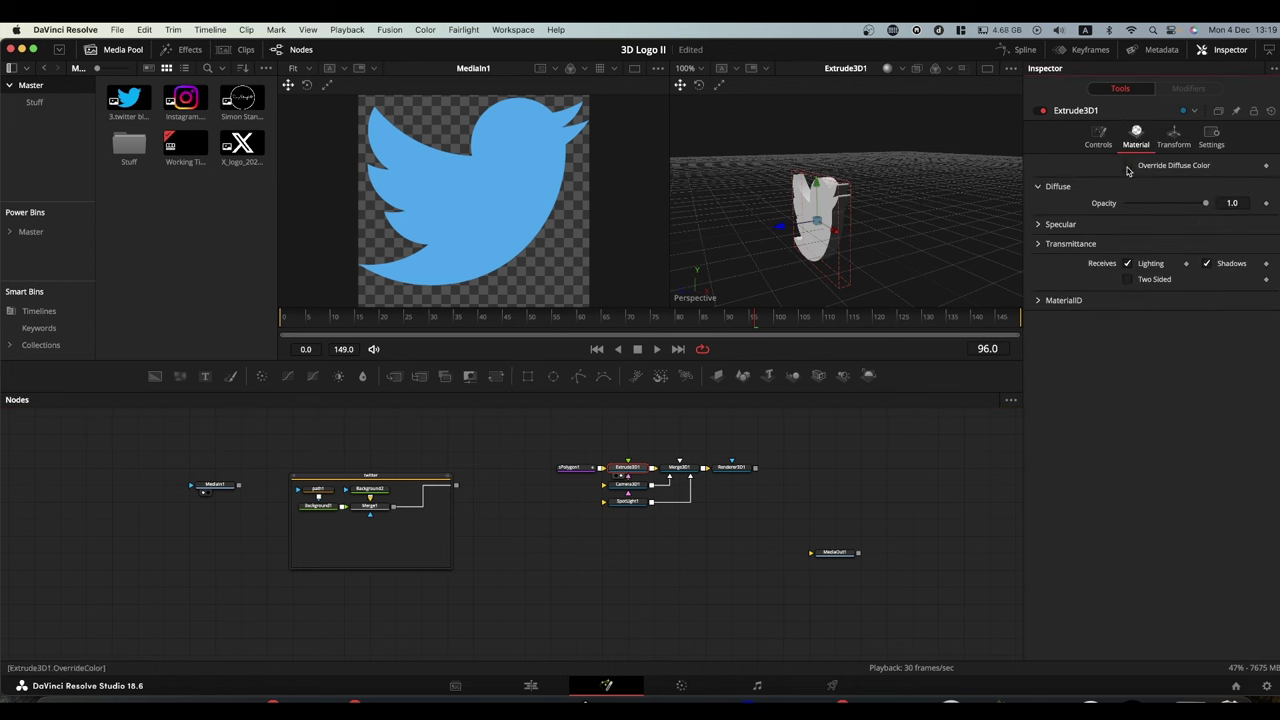
left_click(1127, 167)
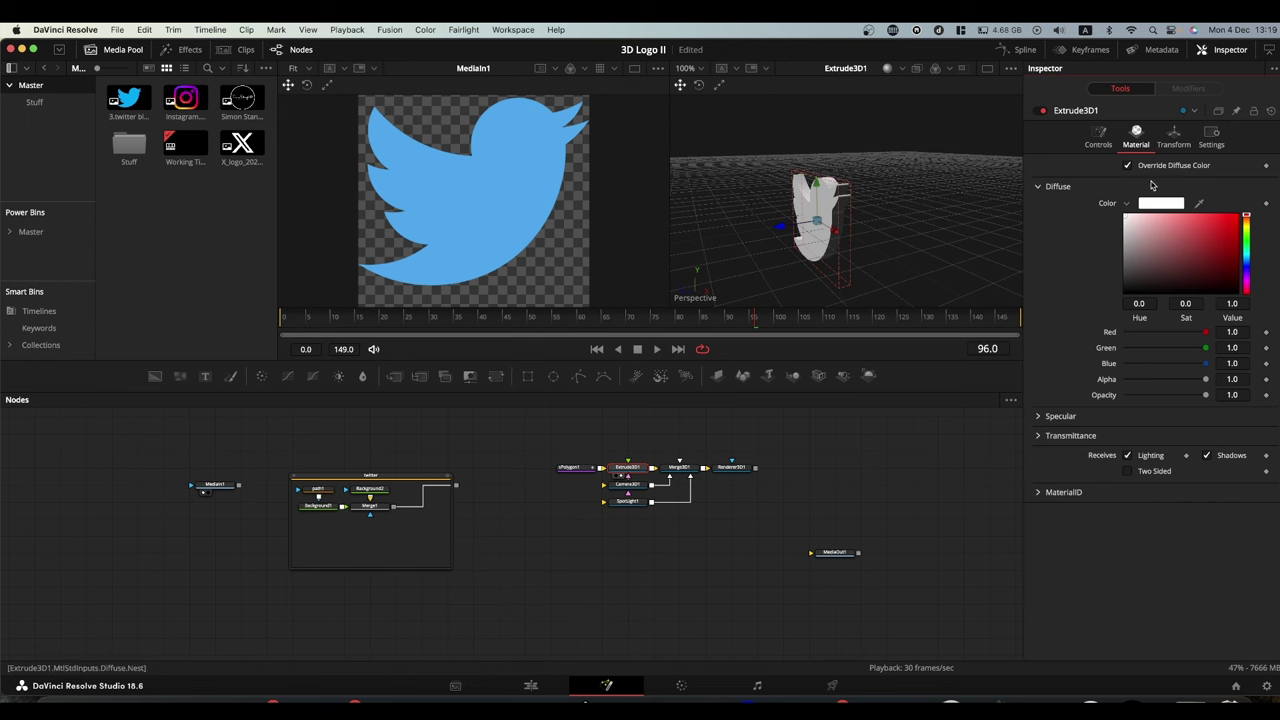
left_click_drag(1198, 205, 516, 170)
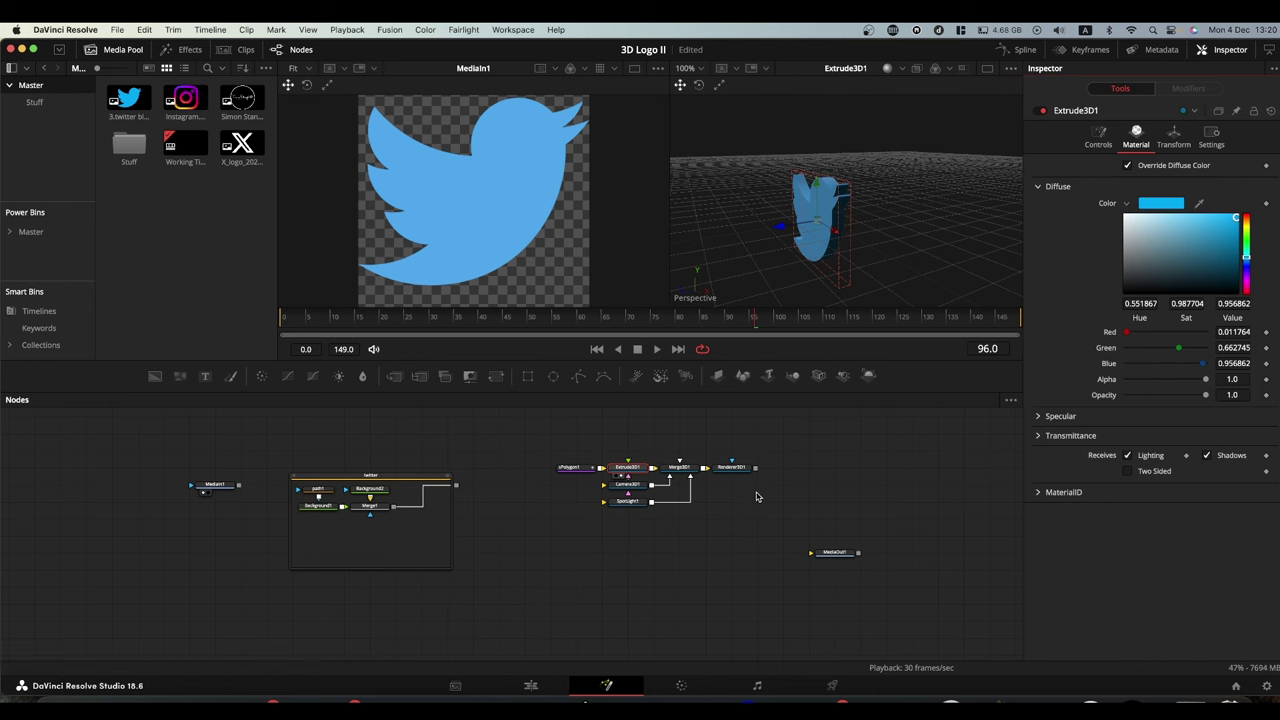
left_click_drag(729, 468, 533, 248)
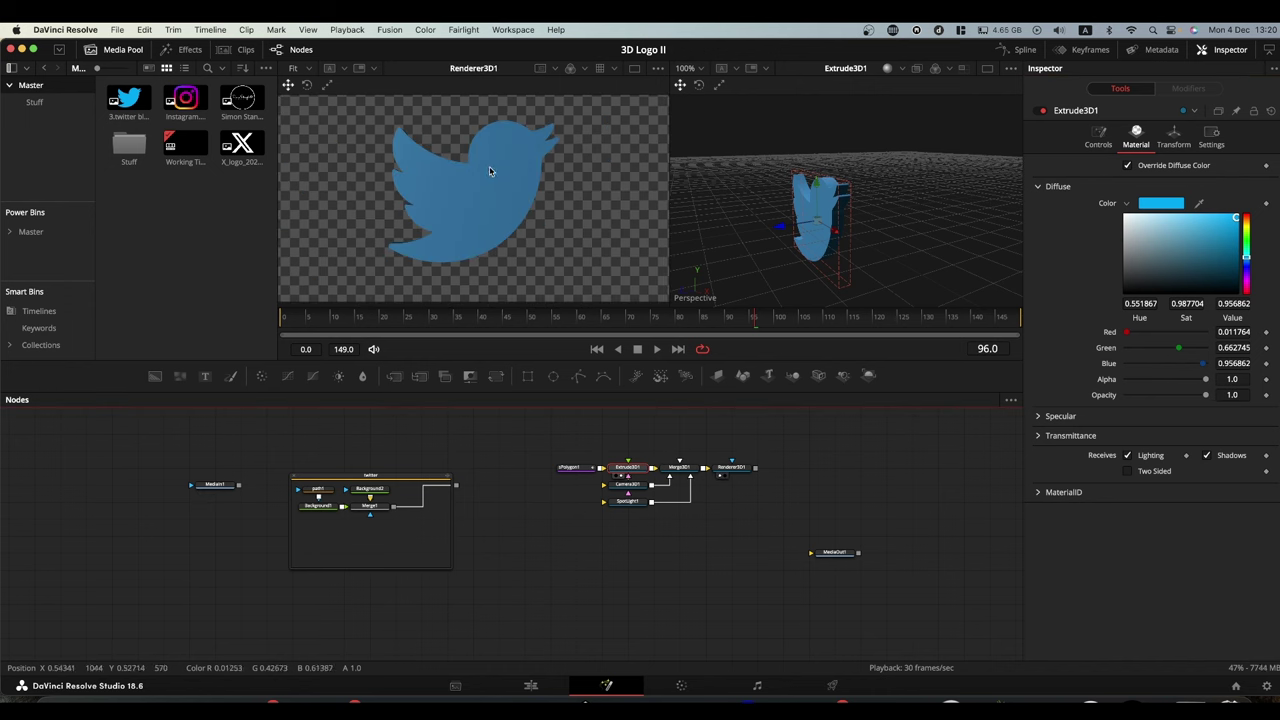
- Spin the extruded bird around its vertical axis using Extrude3D1's Rotation Y
left_click(628, 486)
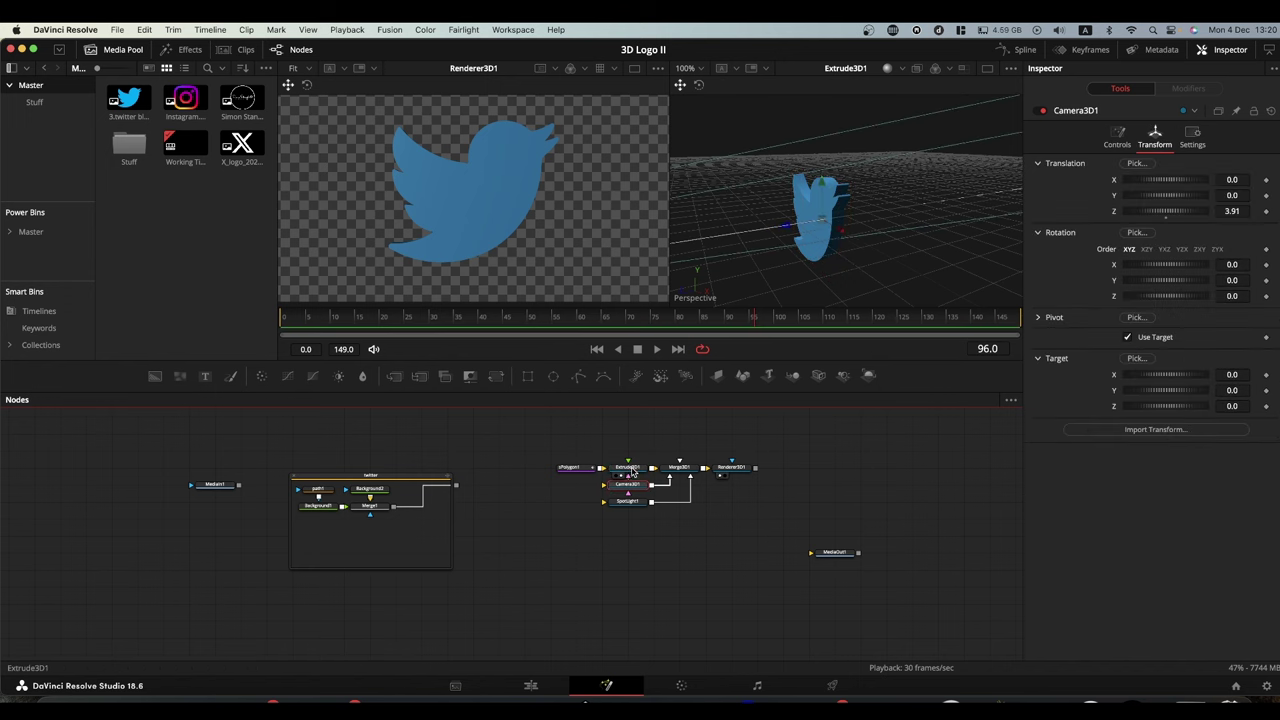
left_click(628, 468)
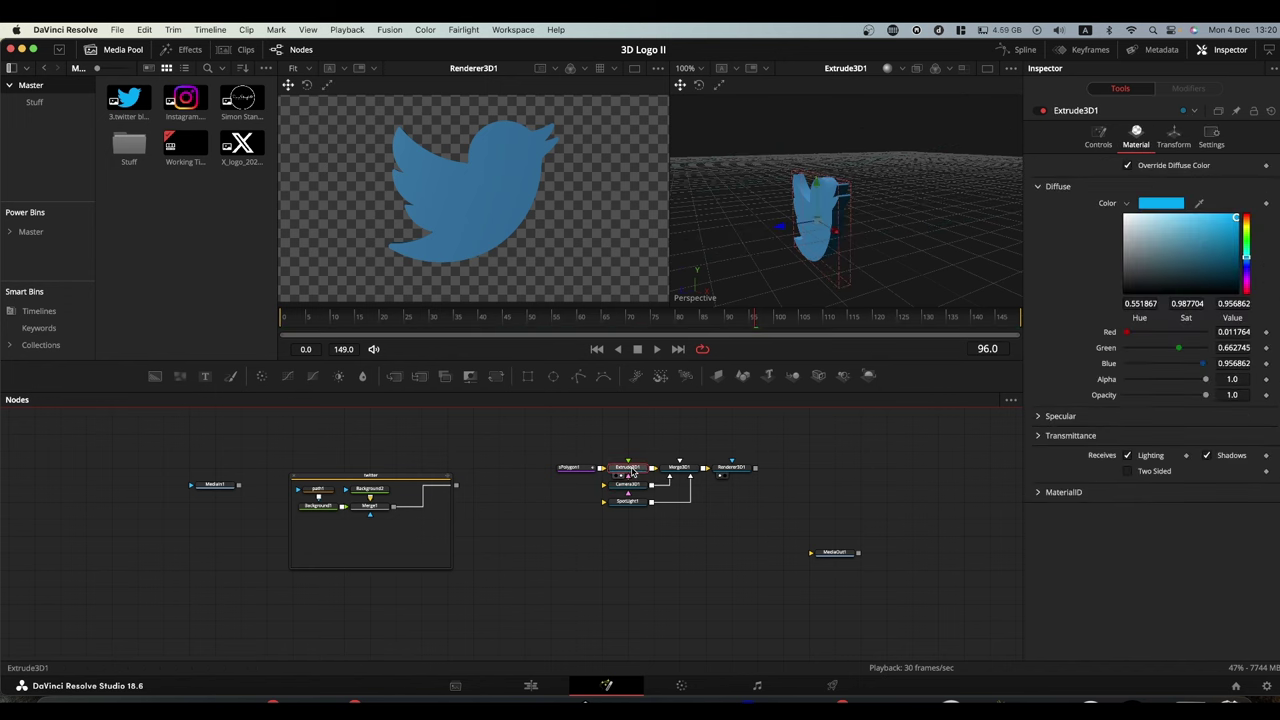
left_click(1174, 136)
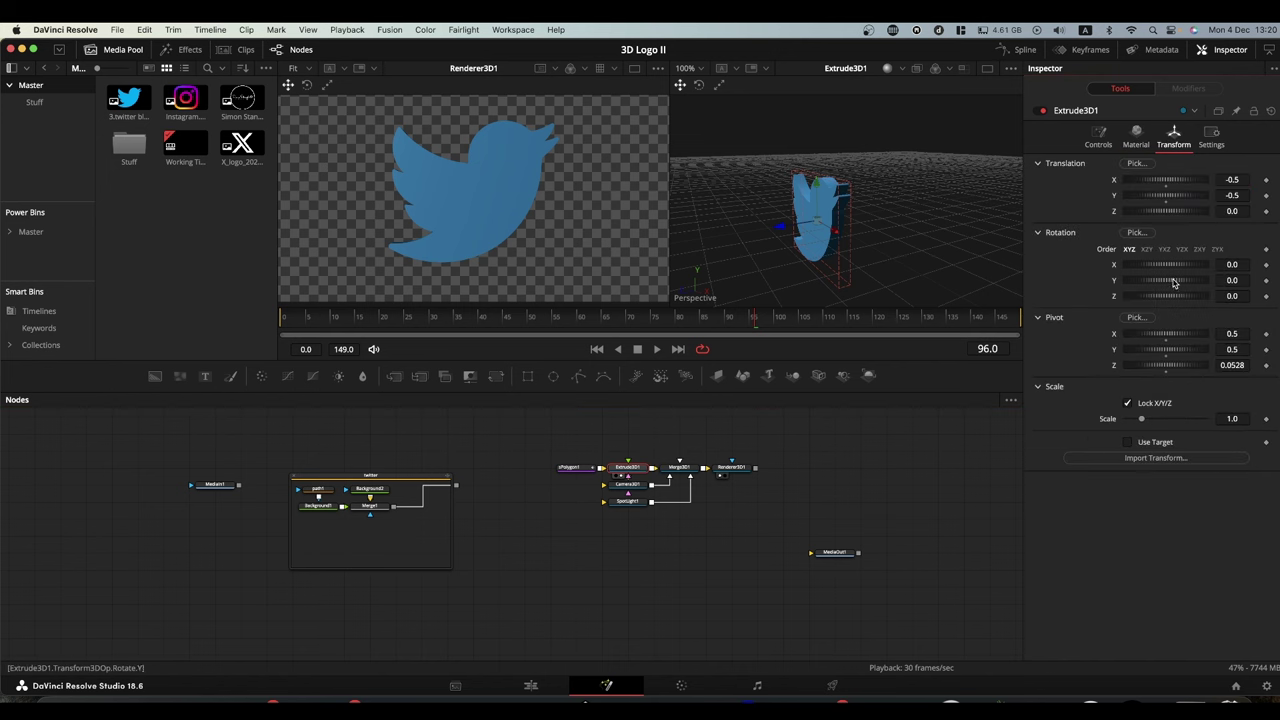
left_click_drag(1178, 283, 1077, 280)
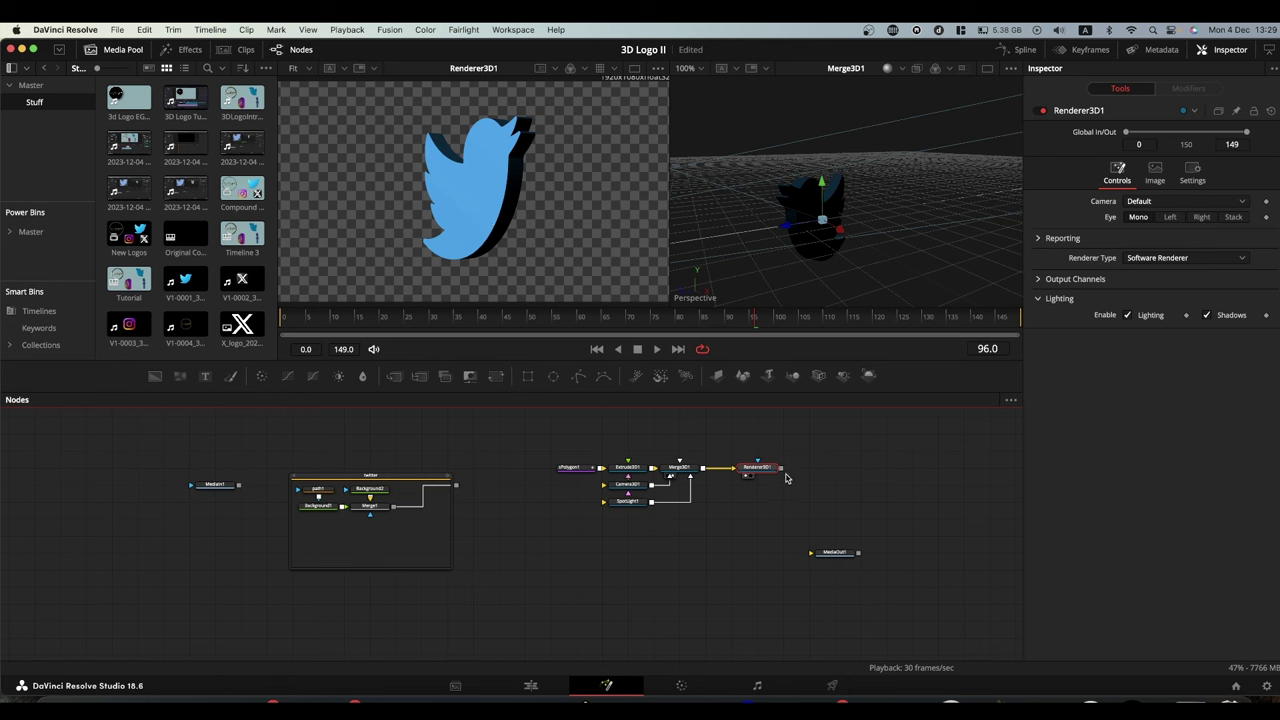
- Connect Renderer3D1 to MediaOut1, check the Edit page, and fine-tune Y rotation to about -334
left_click_drag(781, 467, 834, 231)
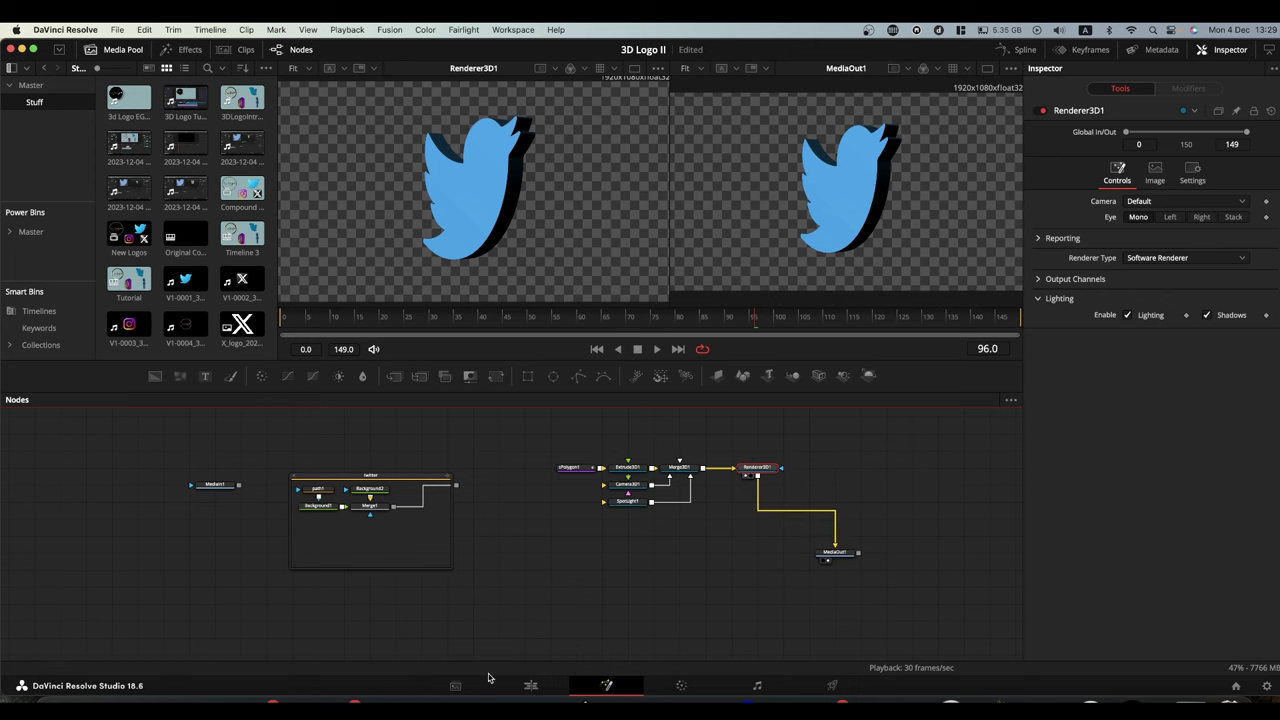
left_click(529, 687)
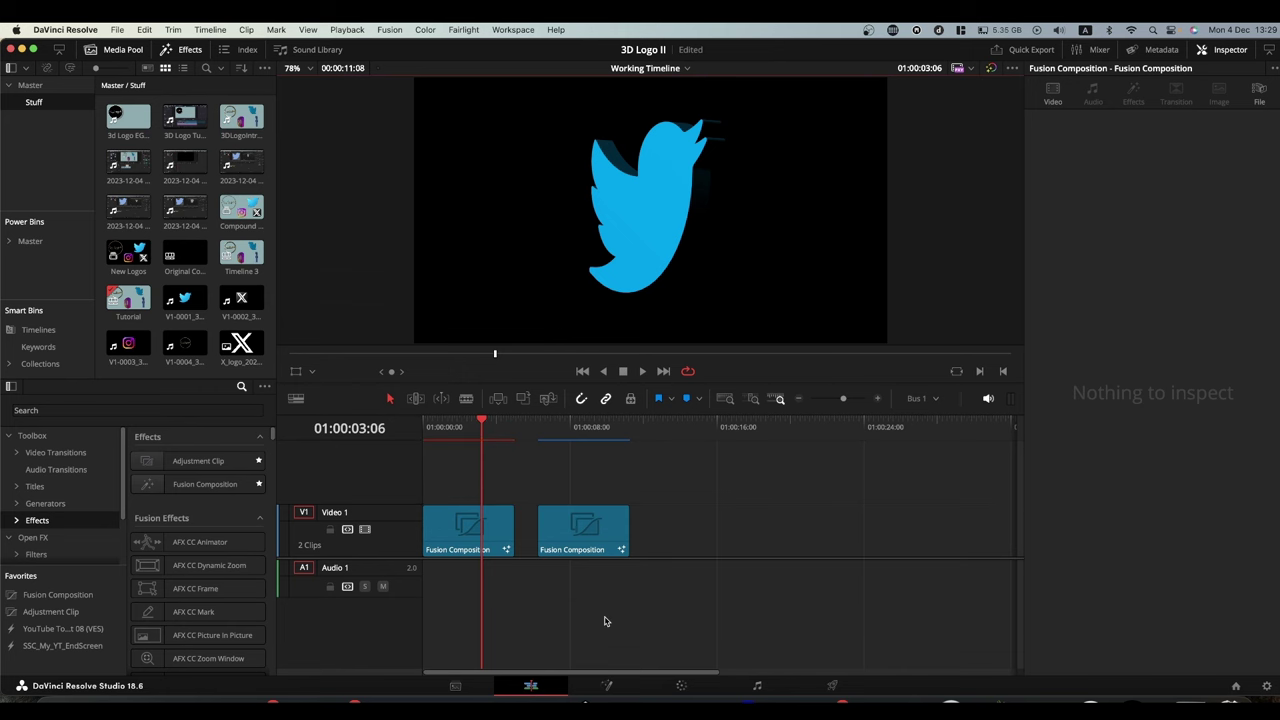
left_click(606, 686)
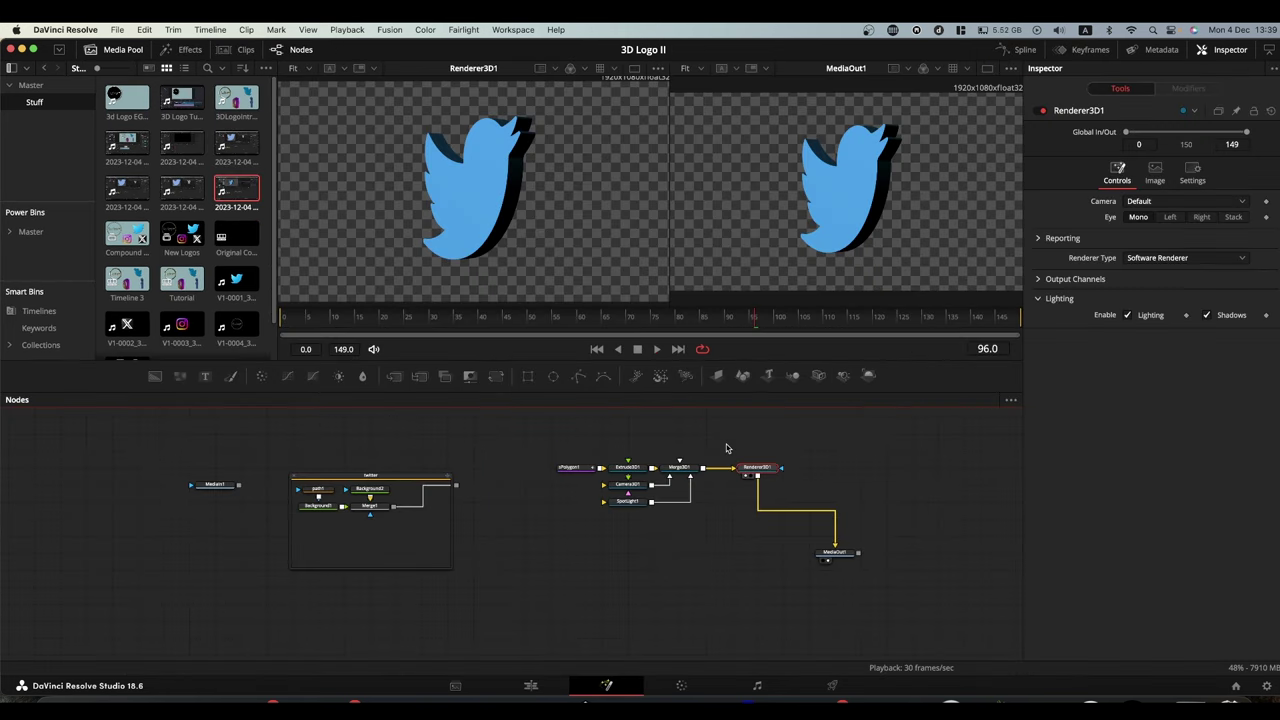
left_click(628, 474)
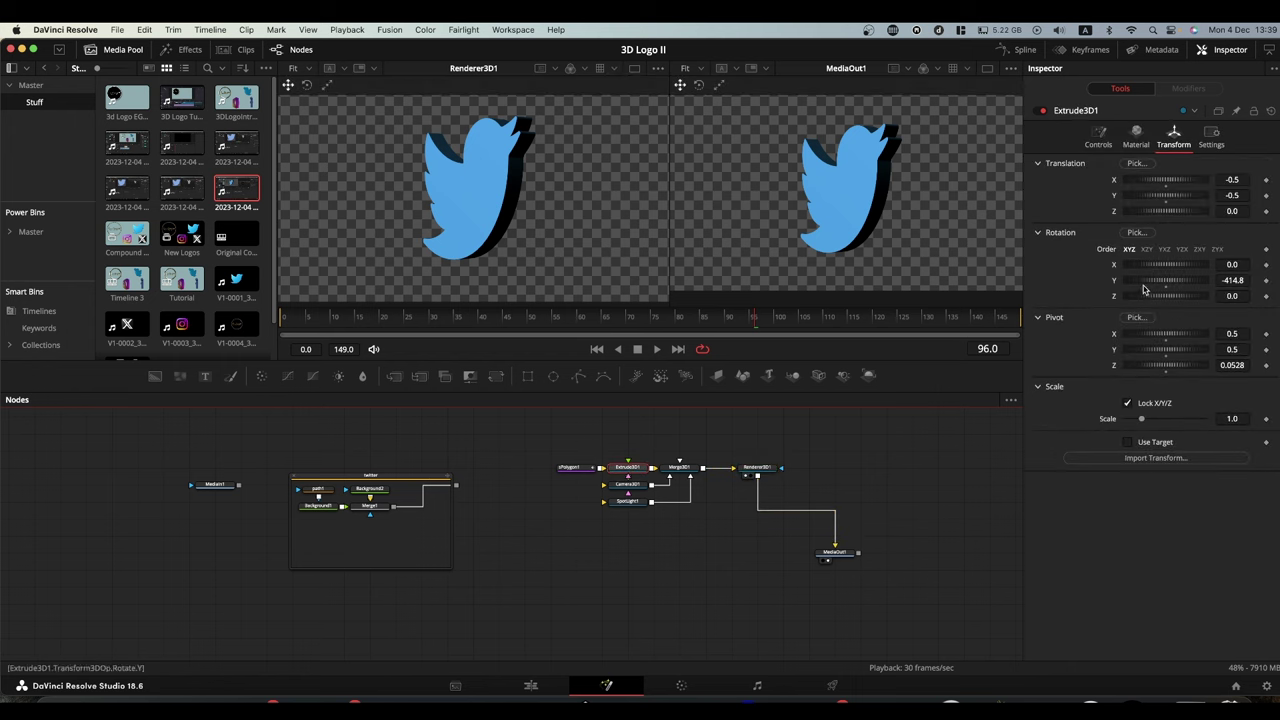
mouse_move(1160, 286)
left_mouse_down()
mouse_move(1180, 286)
mouse_move(1137, 285)
mouse_move(1180, 287)
left_mouse_up()
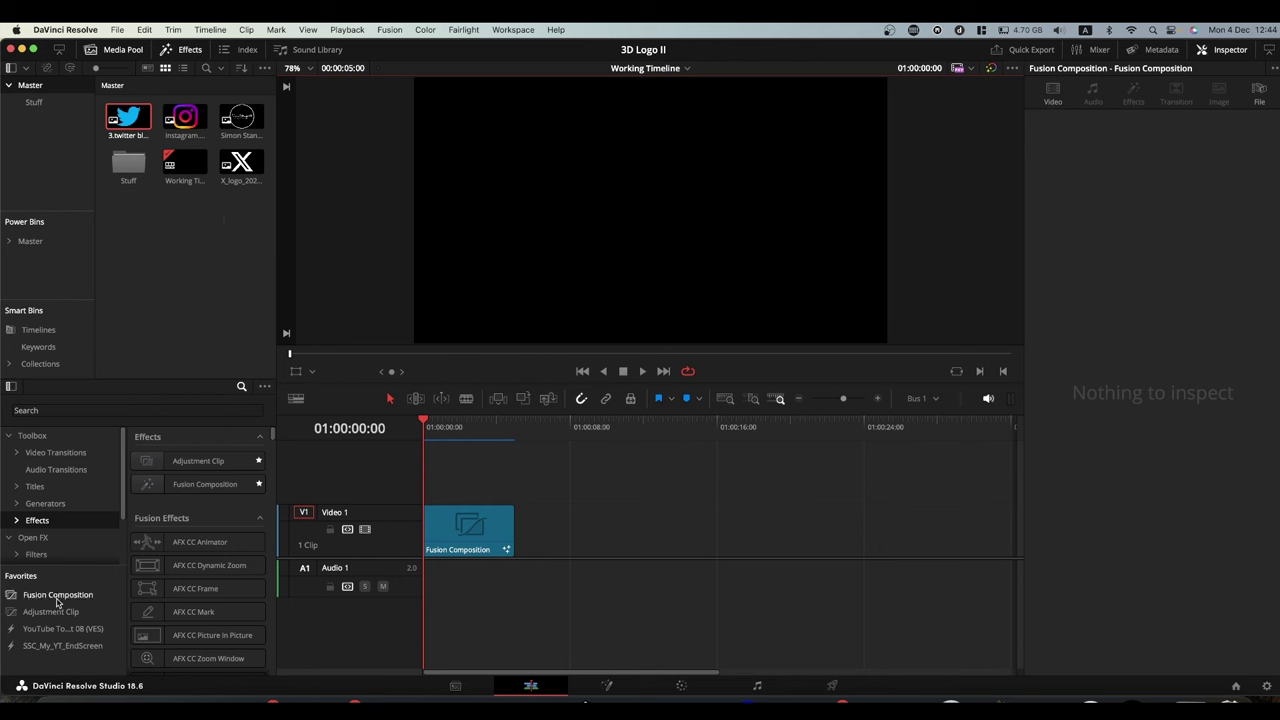
- Add a second Fusion Composition on V1 and bring in X_logo_2023_(black&white).png as MediaIn1
left_click_drag(57, 598, 546, 580)
left_click(543, 426)
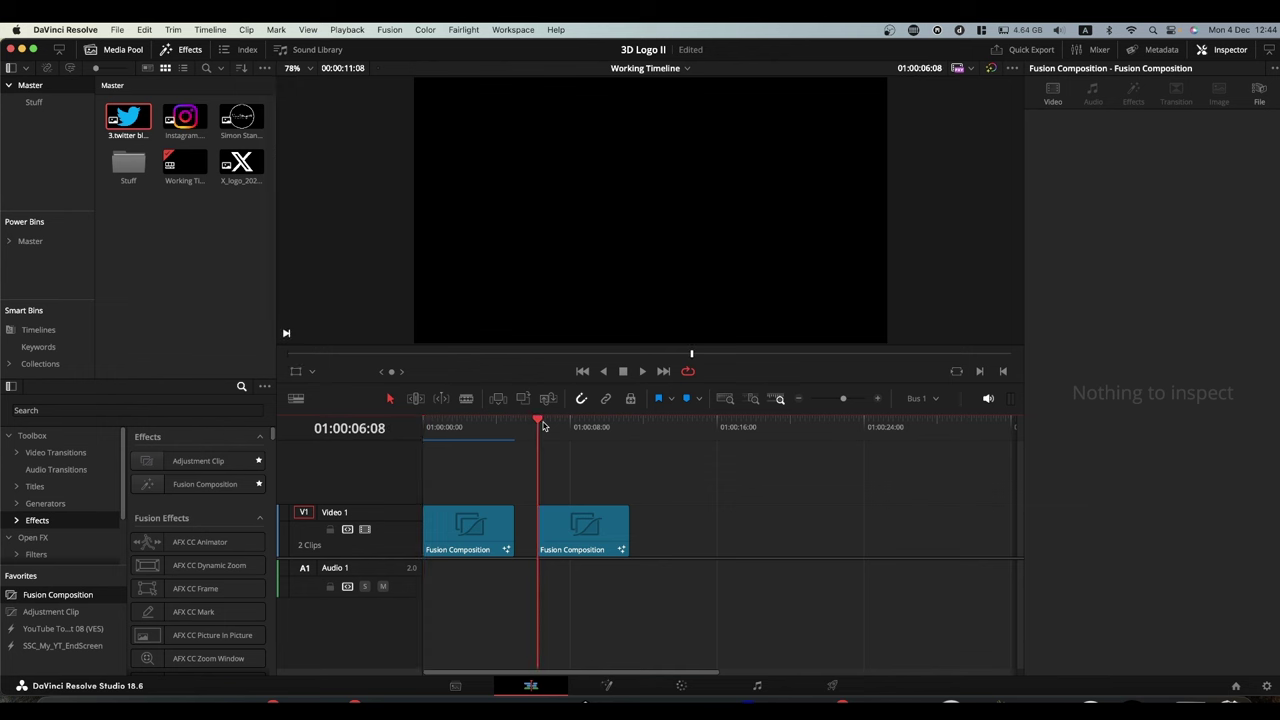
left_click(608, 685)
left_click_drag(242, 147, 447, 274)
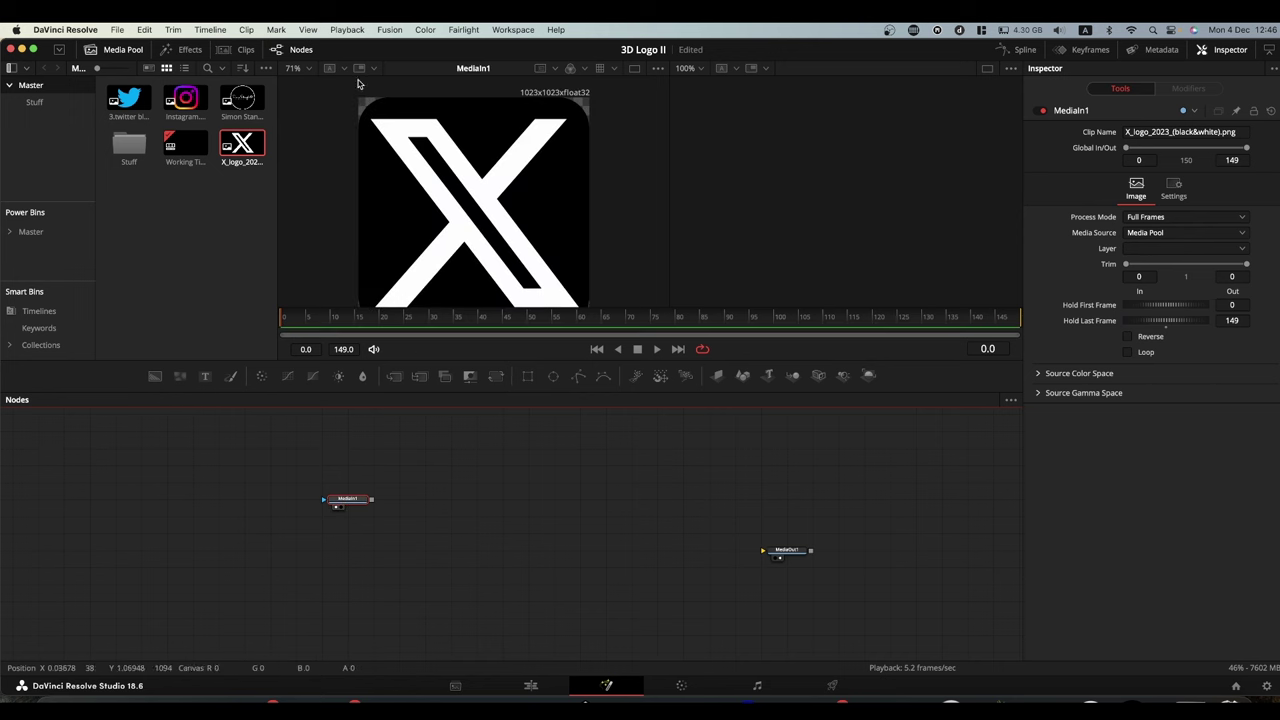
left_click(309, 69)
left_click(303, 86)
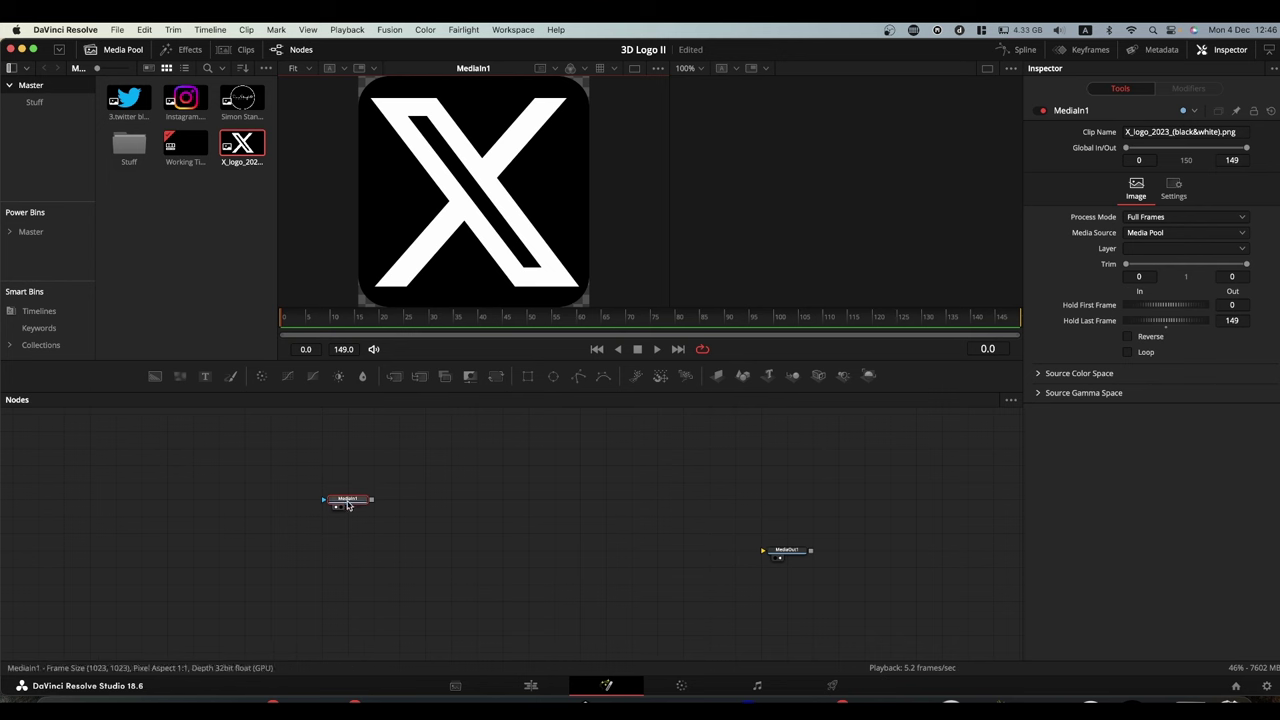
left_click_drag(347, 500, 244, 484)
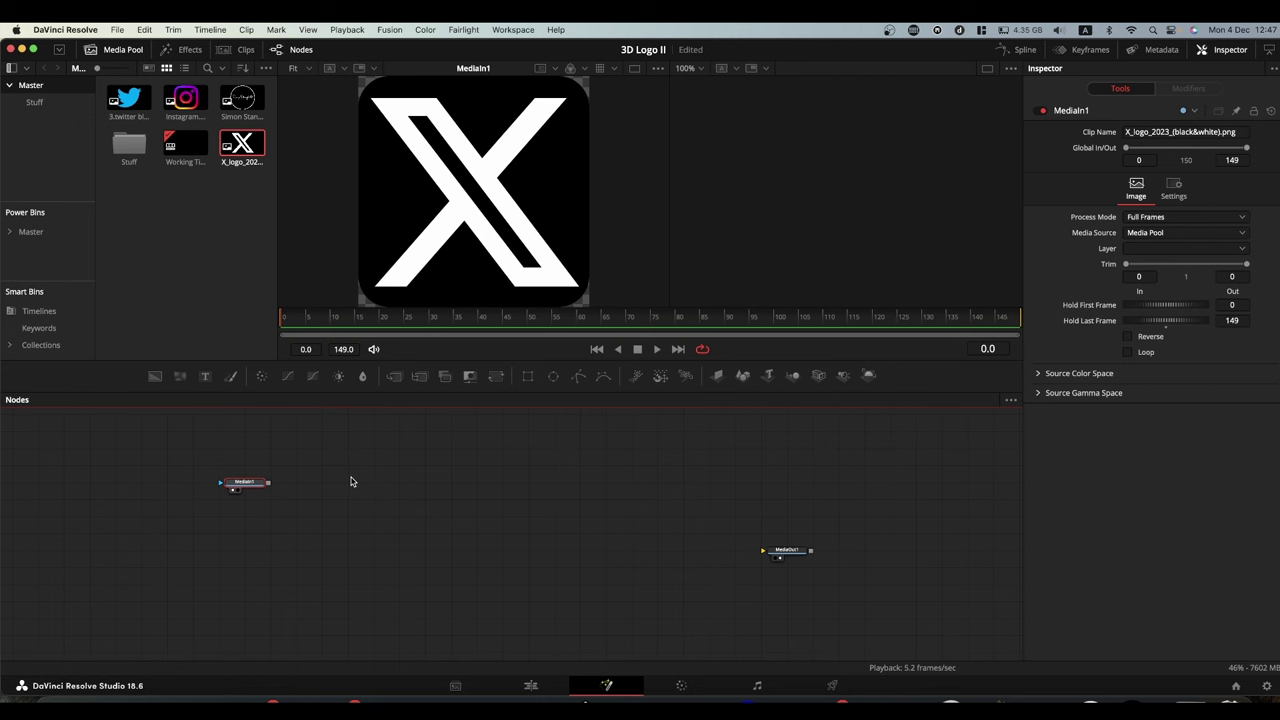
- Import the black-and-white X logo SVG via Fusion > Import > SVG with width 457
left_click(392, 30)
mouse_move(392, 104)
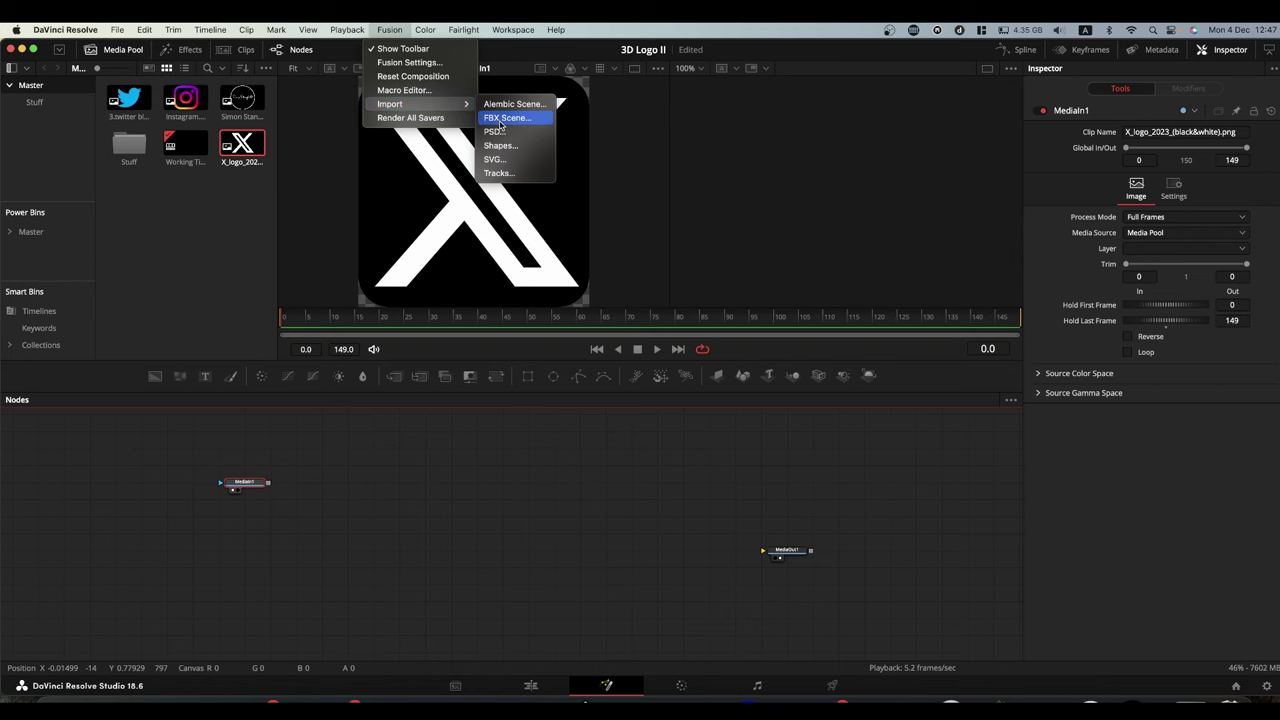
left_click(500, 160)
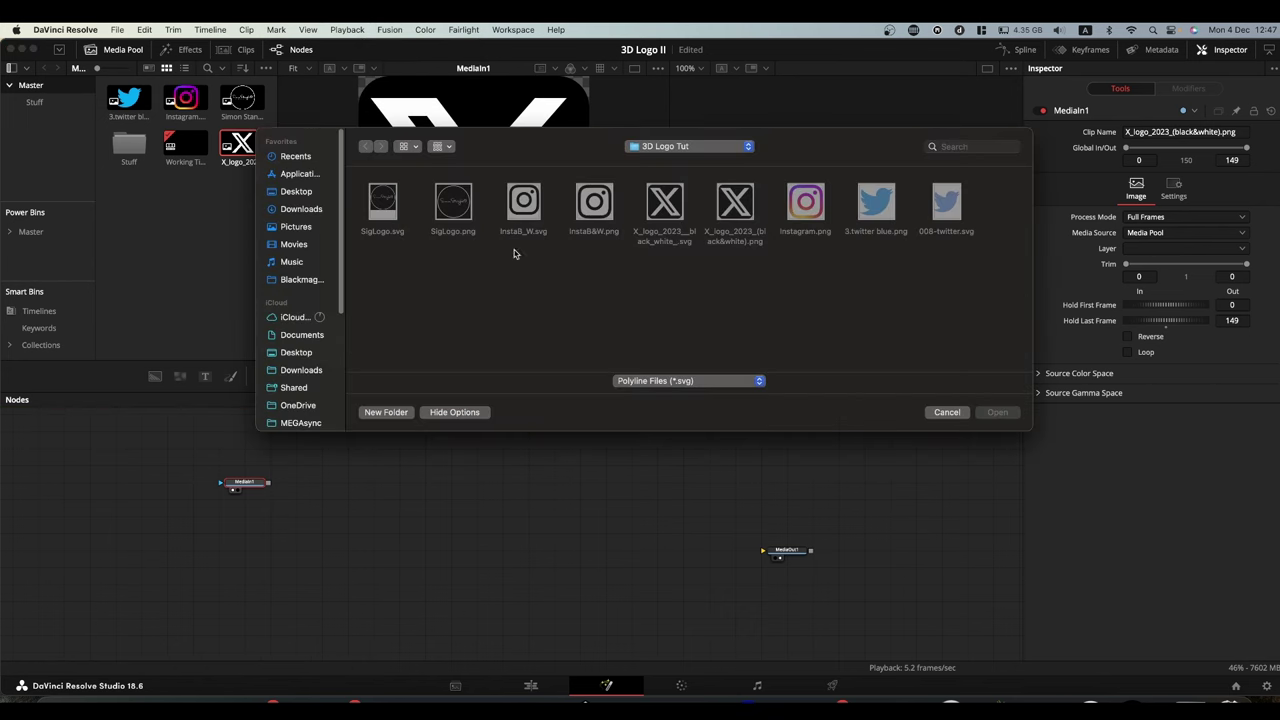
double_click(673, 202)
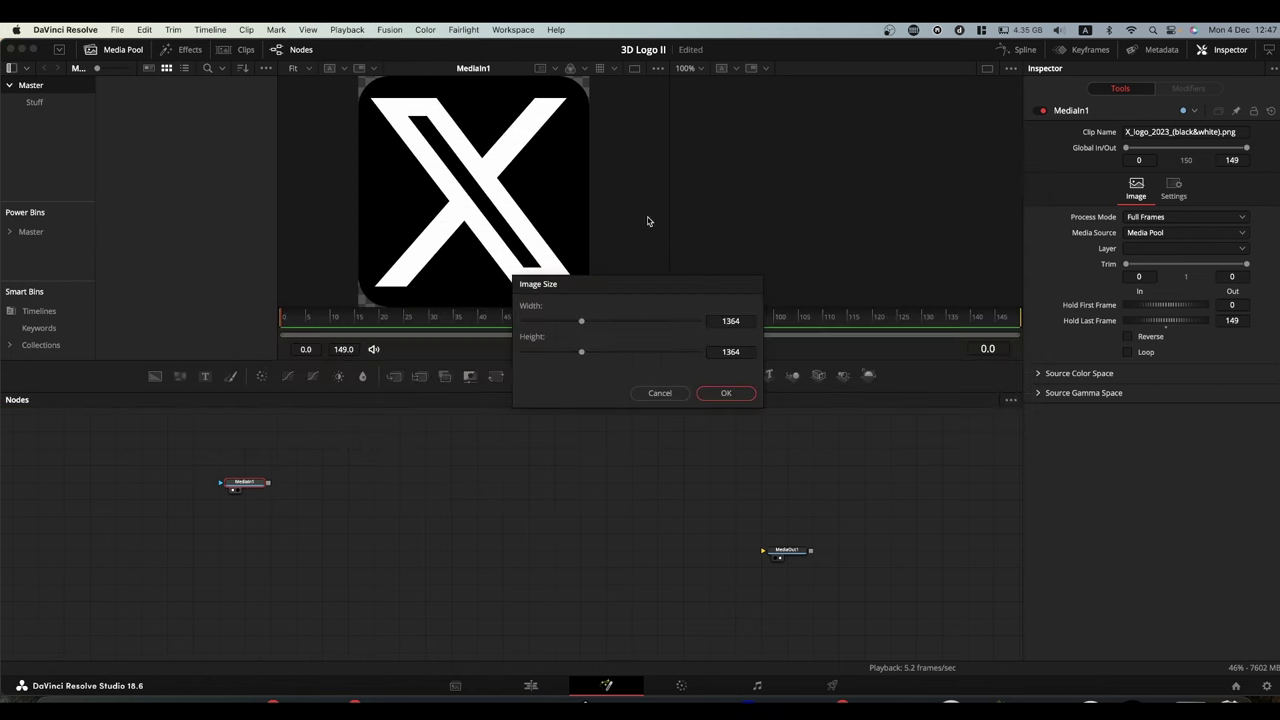
left_click(727, 320)
left_click_drag(581, 323, 547, 323)
- Add the X logo group beside MediaIn1 and expand it to show its nodes
left_click(723, 392)
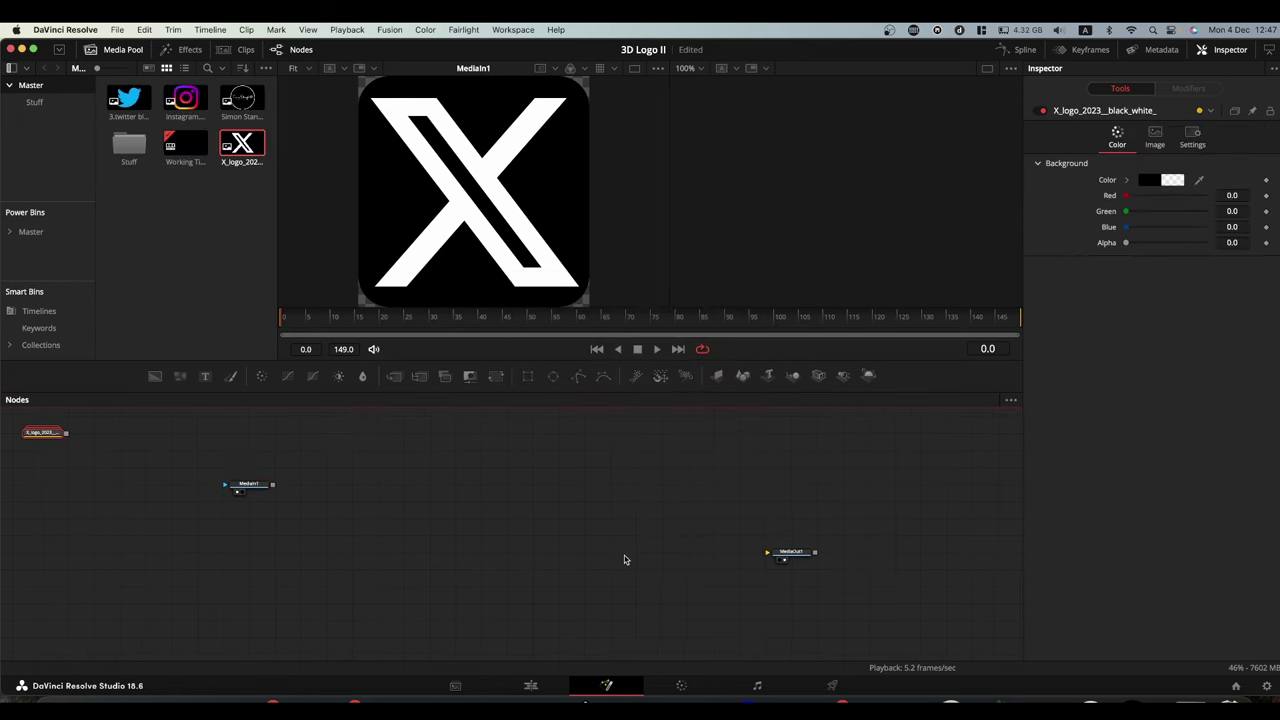
left_click_drag(44, 433, 468, 252)
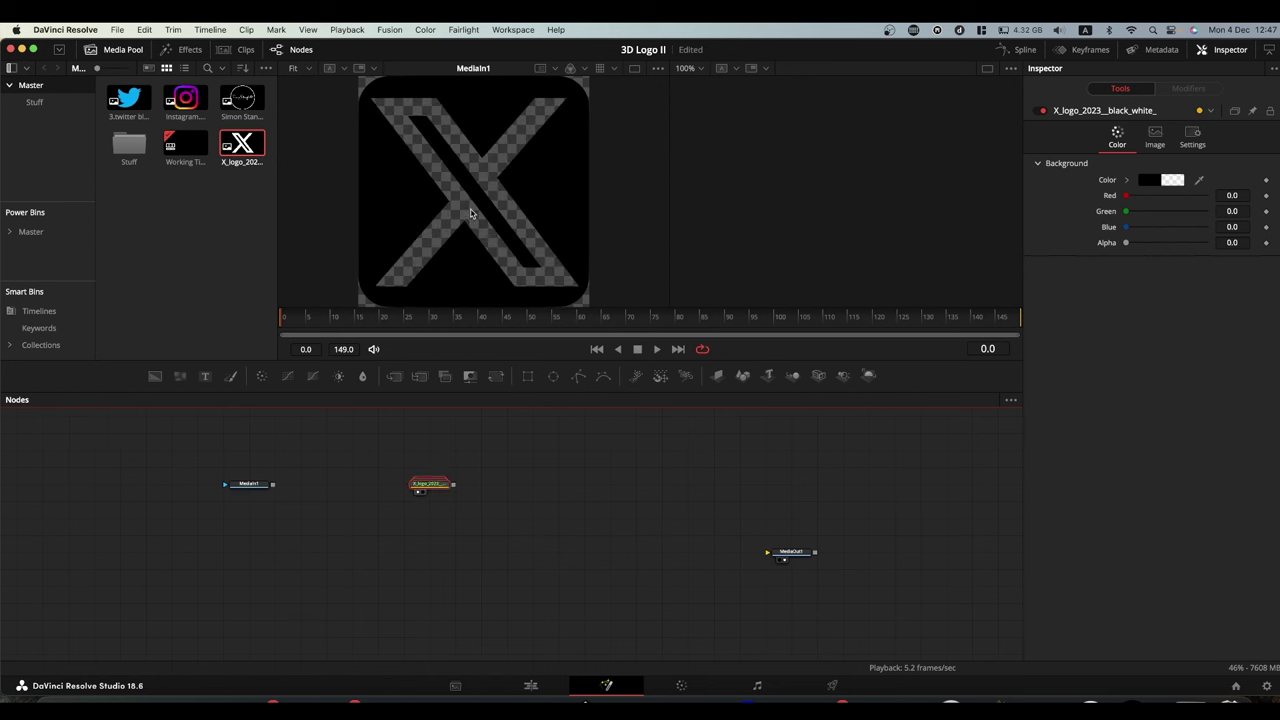
double_click(427, 487)
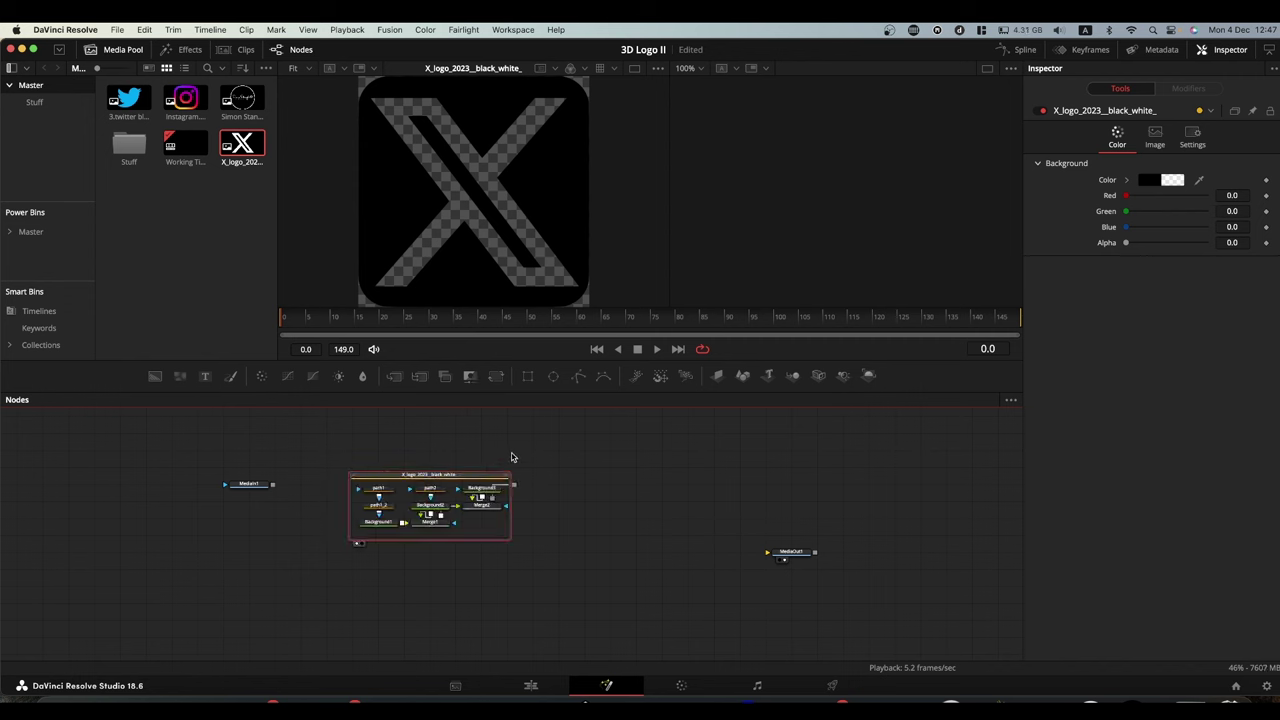
- Inspect the path1, path2 and path1_2 shapes inside the expanded X logo group
left_click(376, 490)
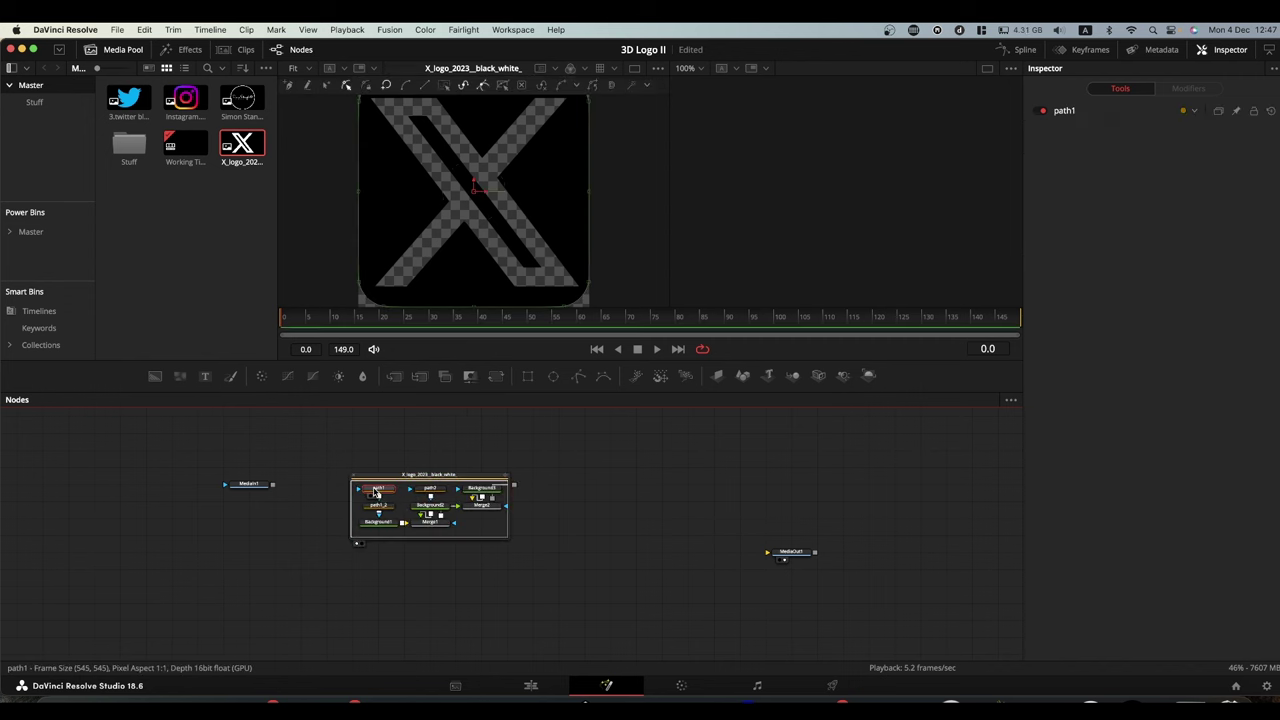
left_click(432, 490)
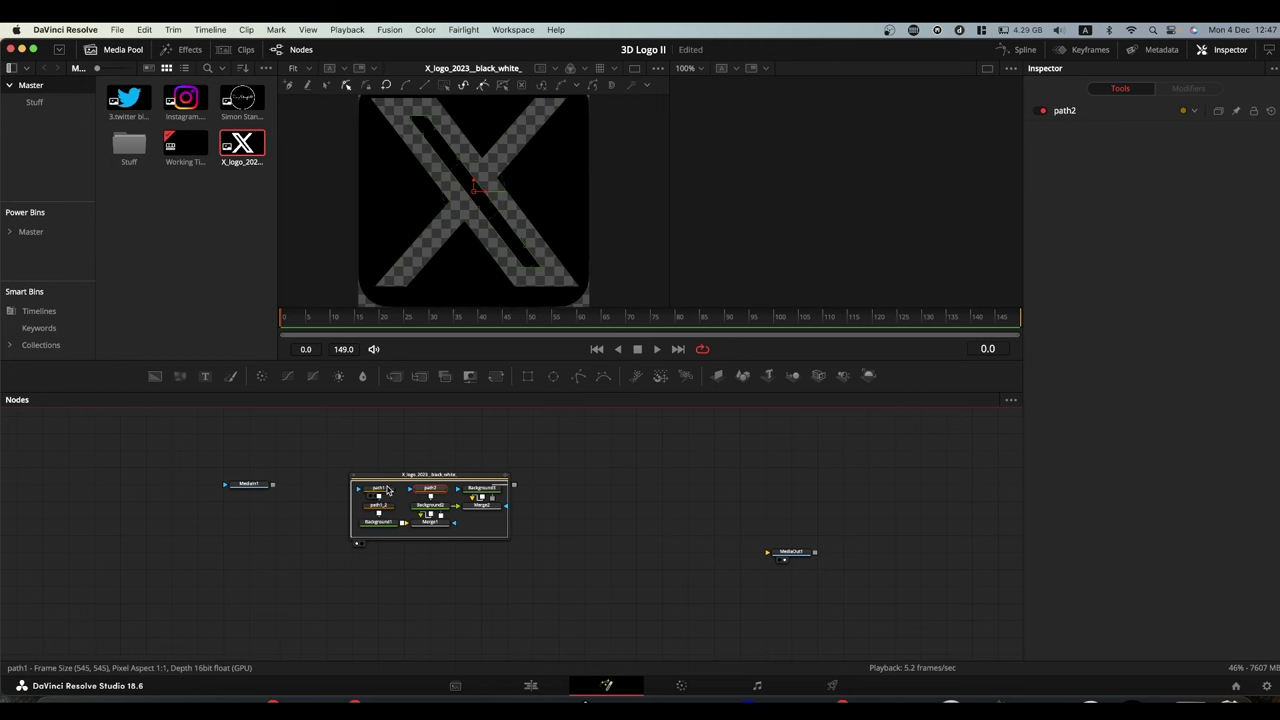
mouse_move(378, 494)
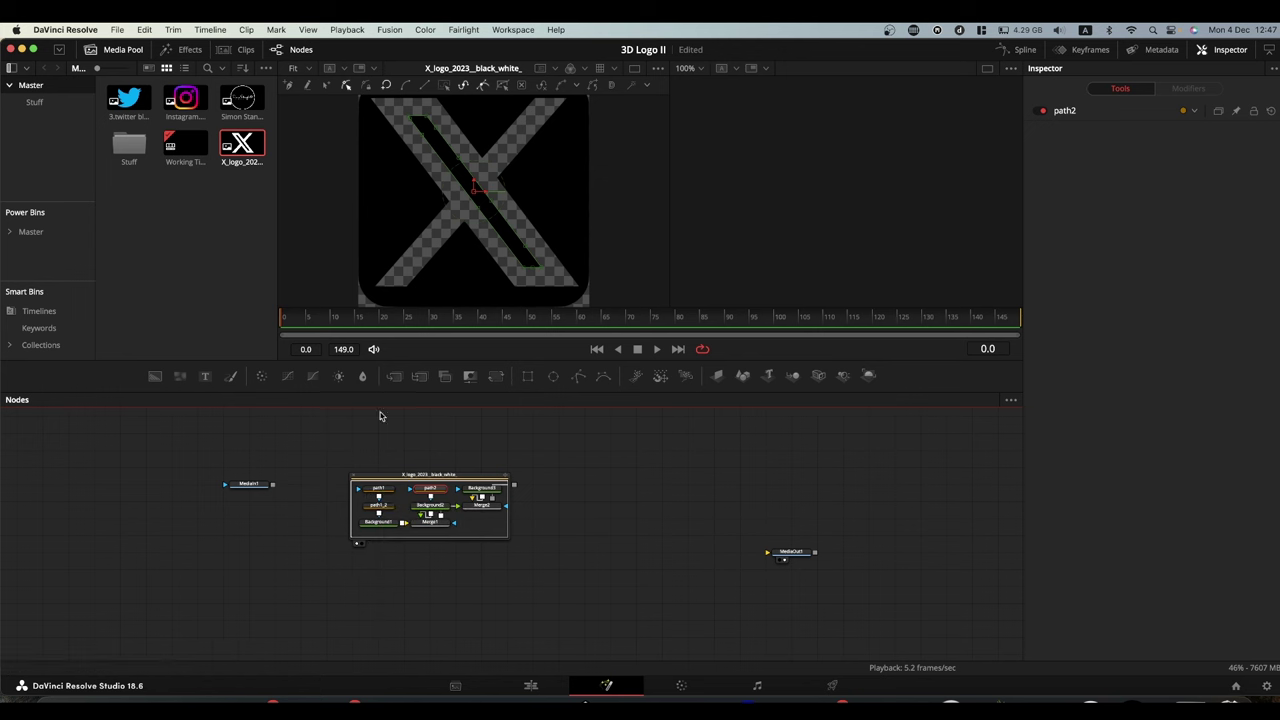
left_click(383, 508)
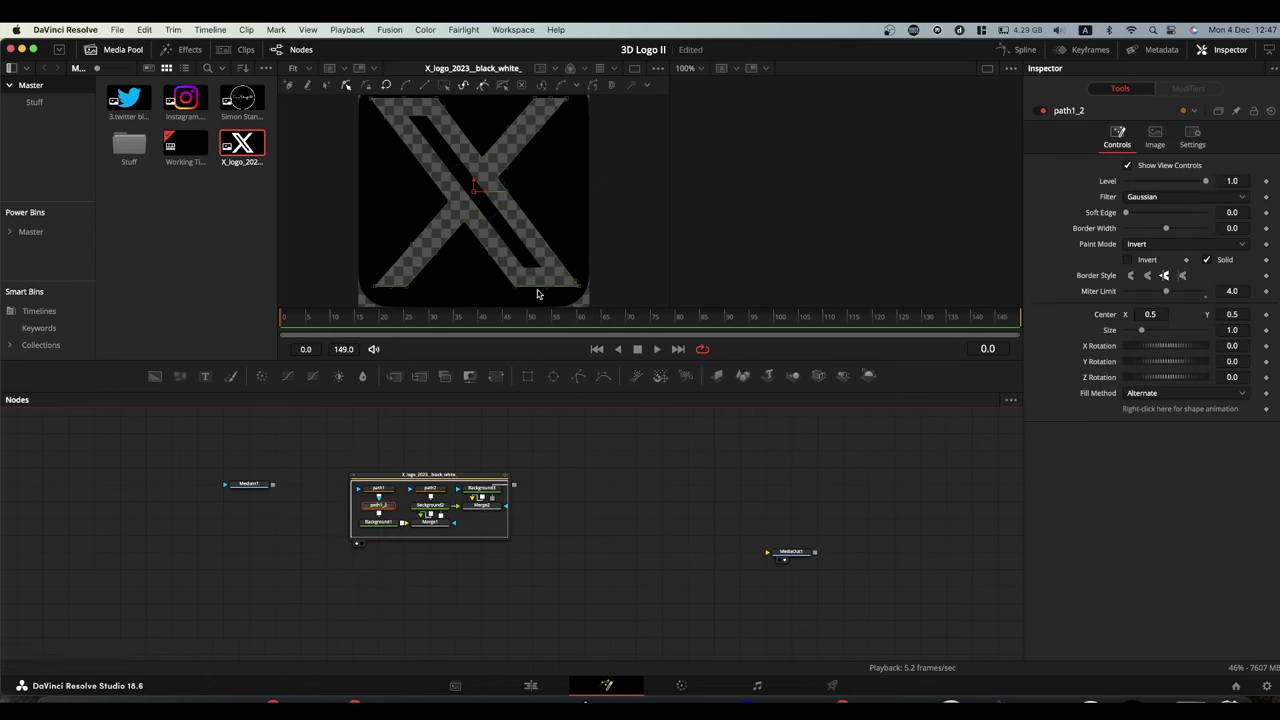
left_click(380, 493)
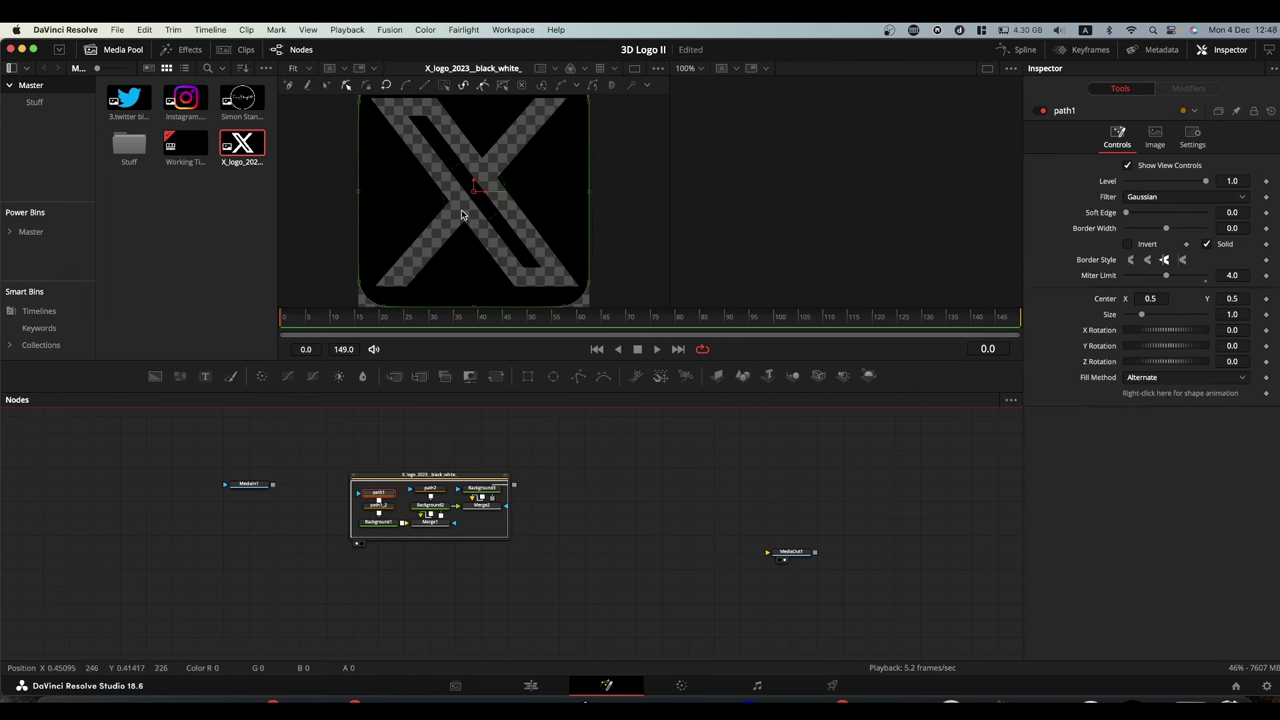
scroll(449, 215, "down", 1)
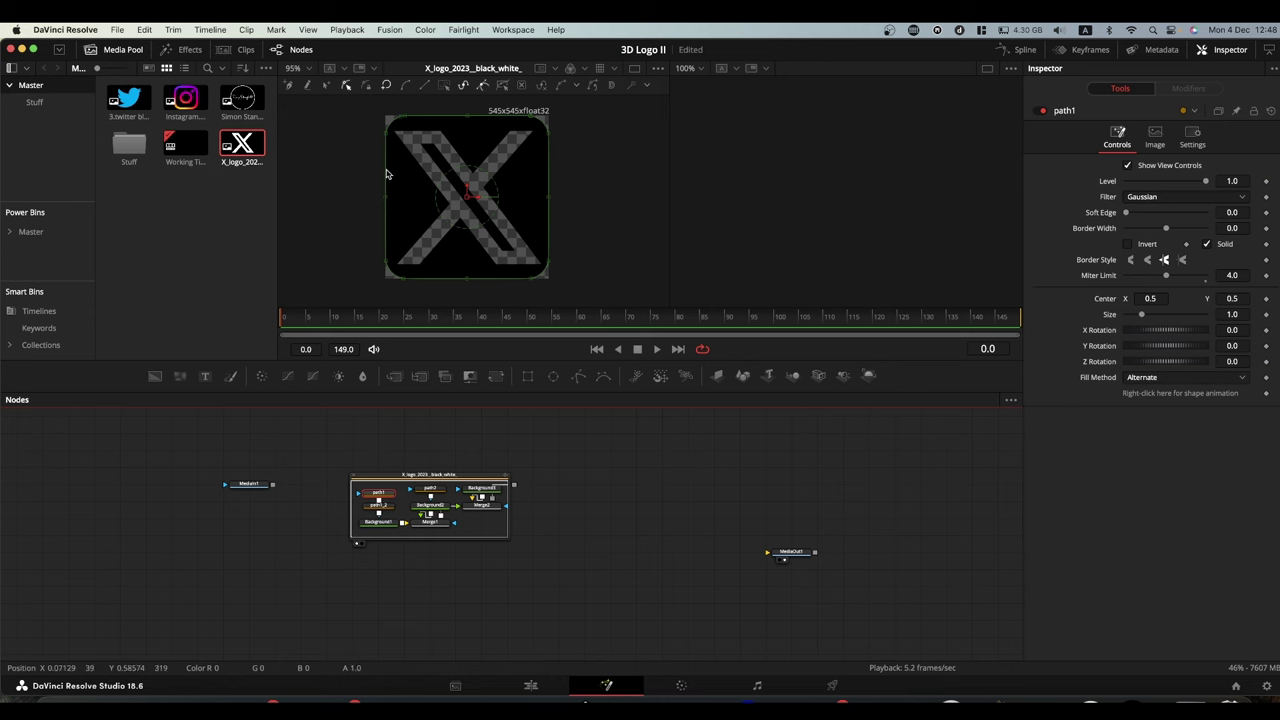
left_click_drag(430, 476, 404, 458)
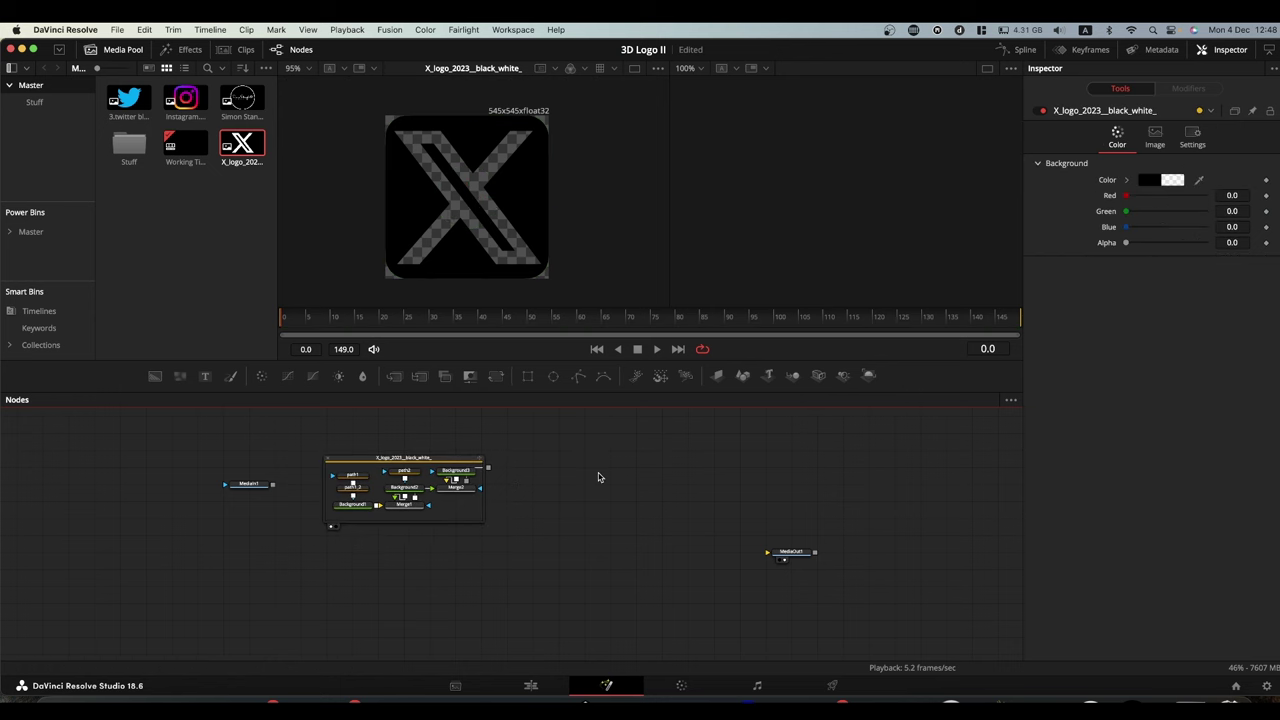
- Add an sPolygon node using the spol tool search
key("shift+space")
type("spol")
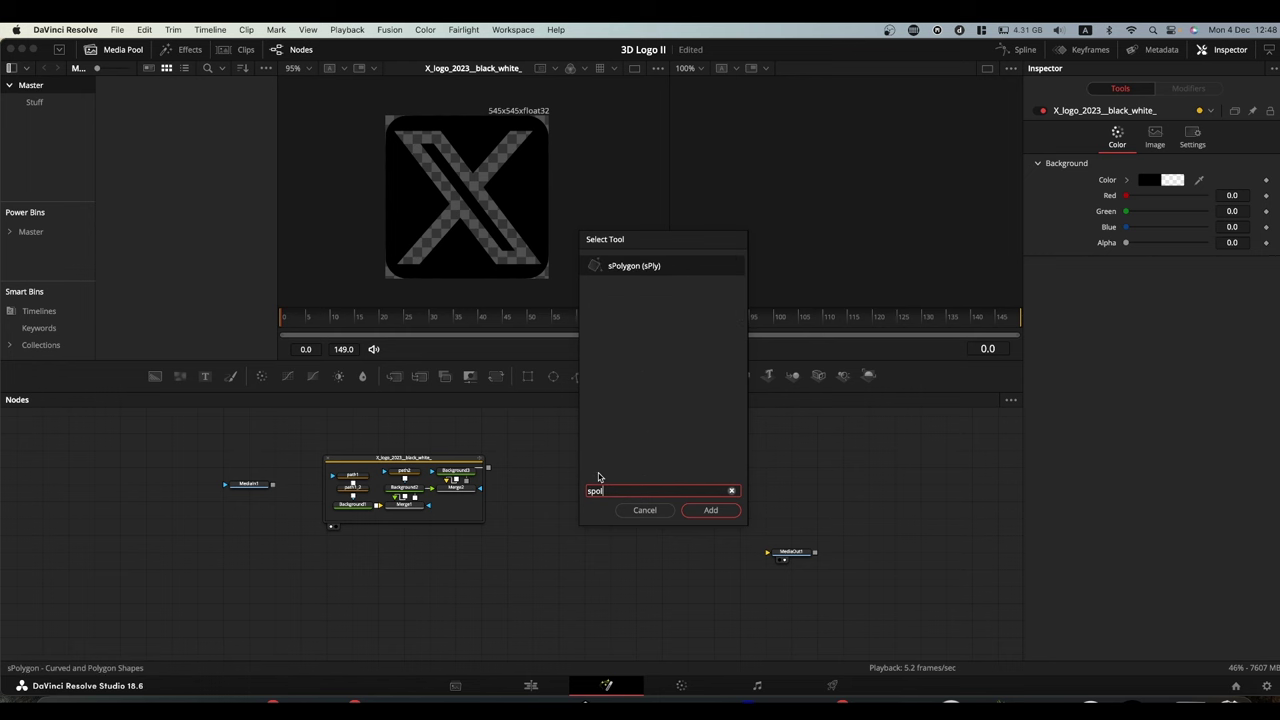
key("Return")
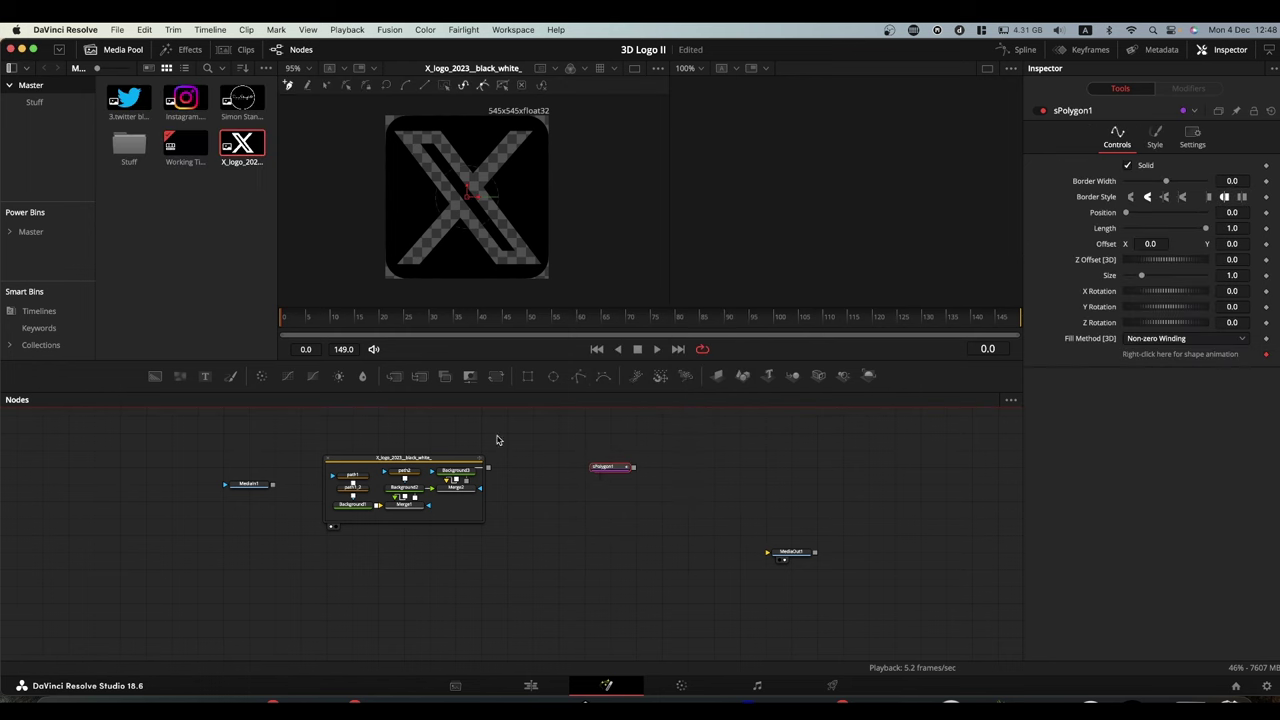
- Select all path1 control points, copy the polyline, and select sPolygon1
left_click(352, 476)
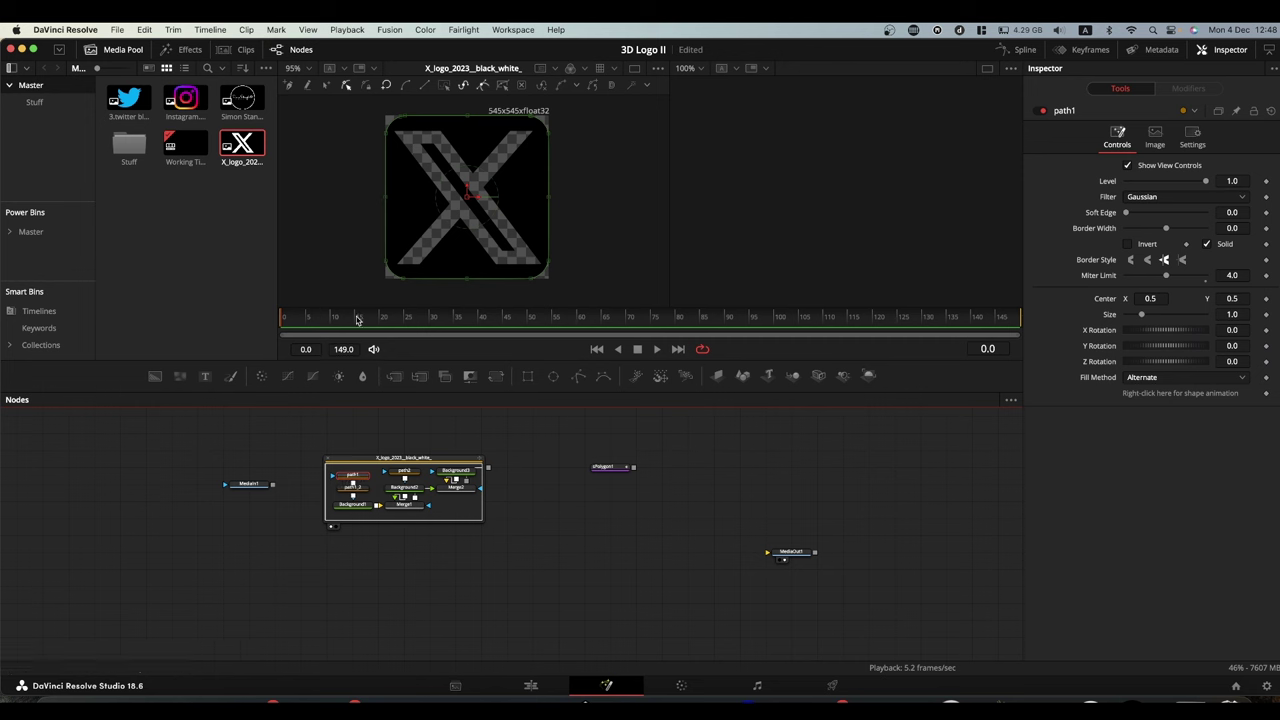
left_click_drag(338, 106, 576, 299)
right_click(549, 266)
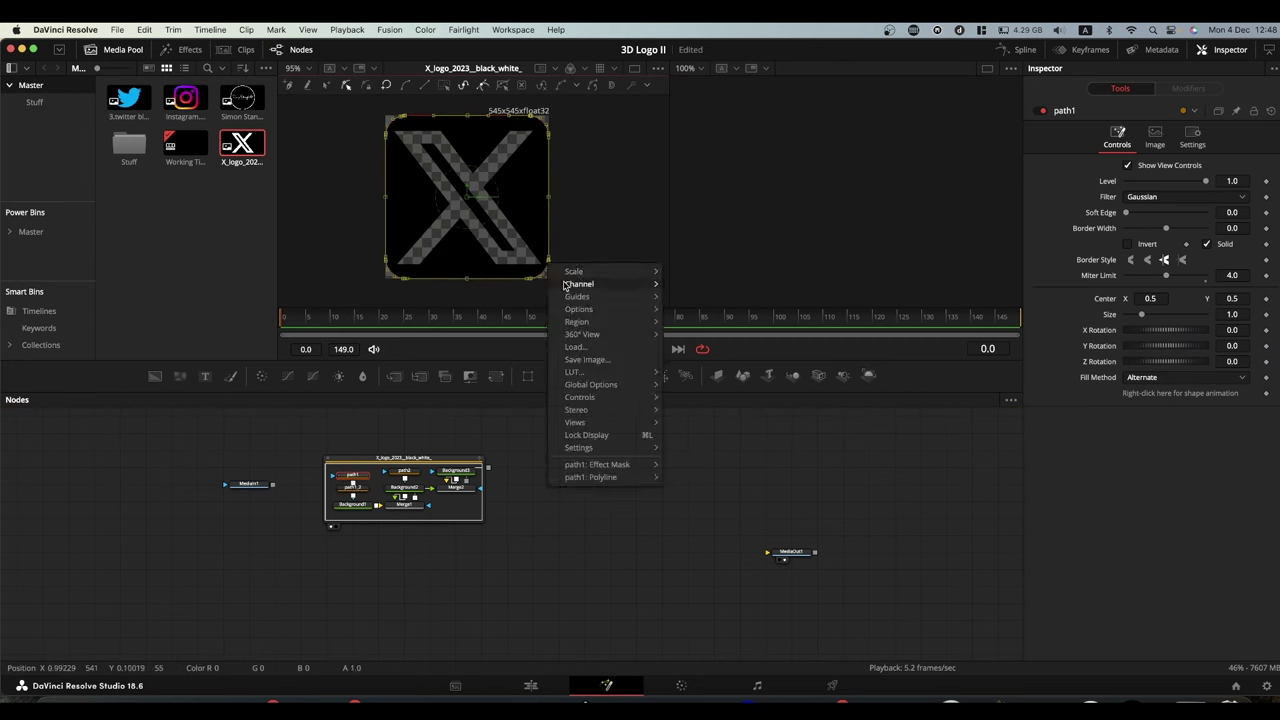
mouse_move(603, 479)
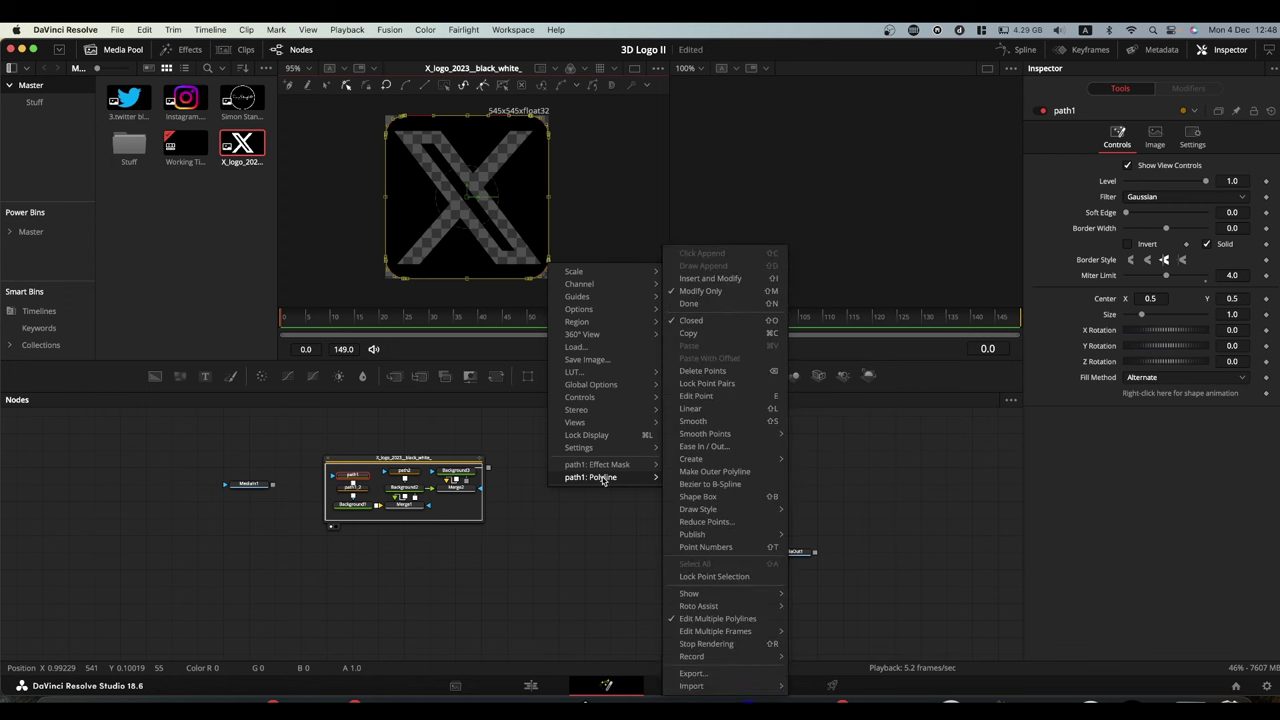
left_click(688, 333)
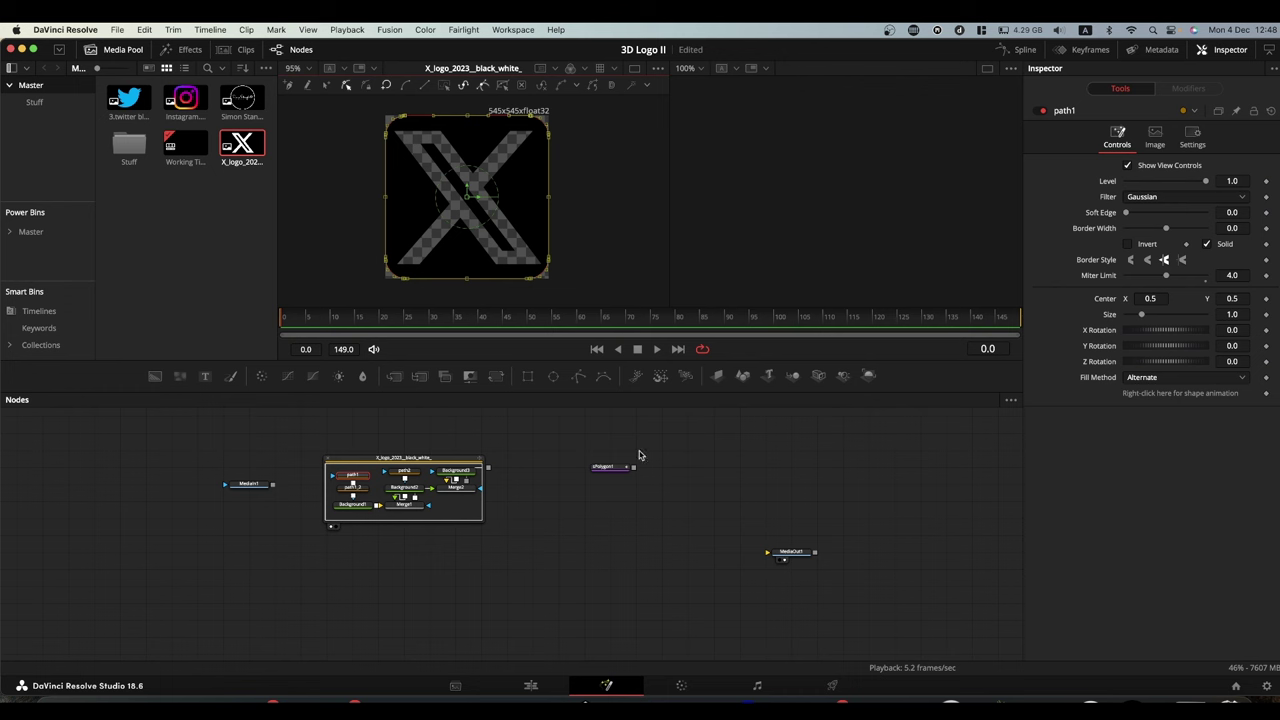
left_click(610, 466)
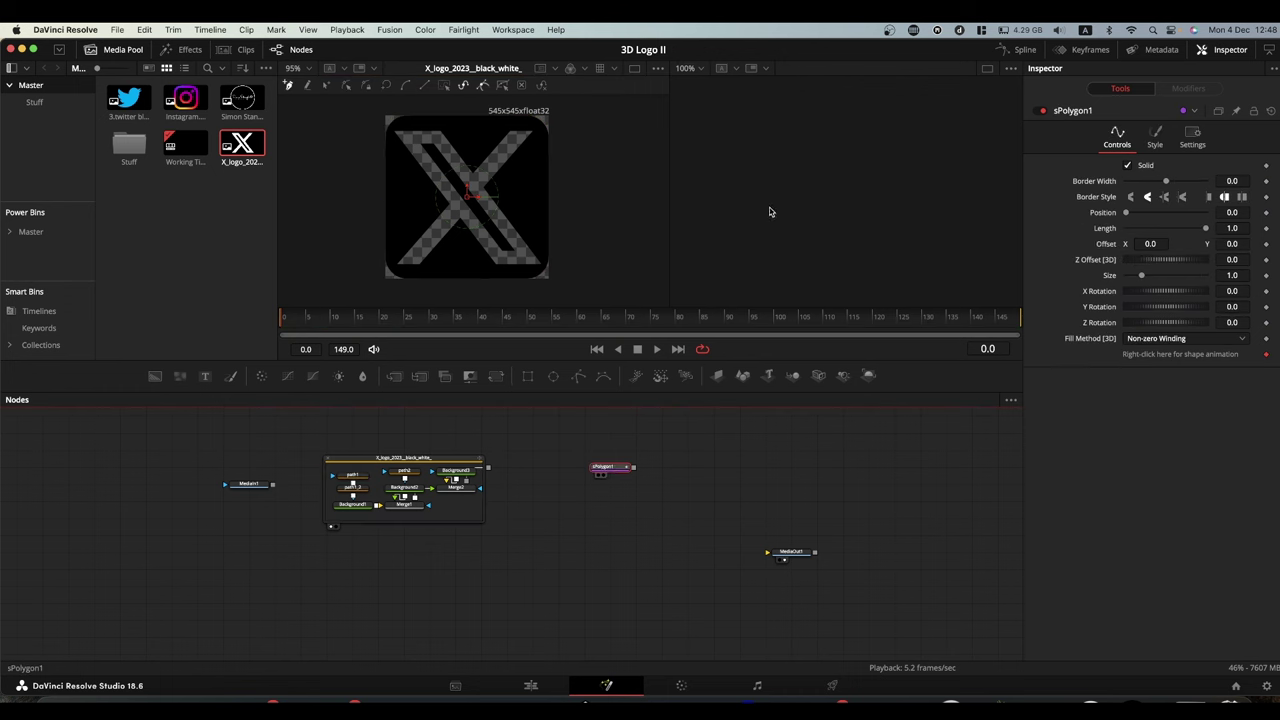
- View sPolygon1 in the second viewer and paste the copied path1 outline into its polyline
key("2")
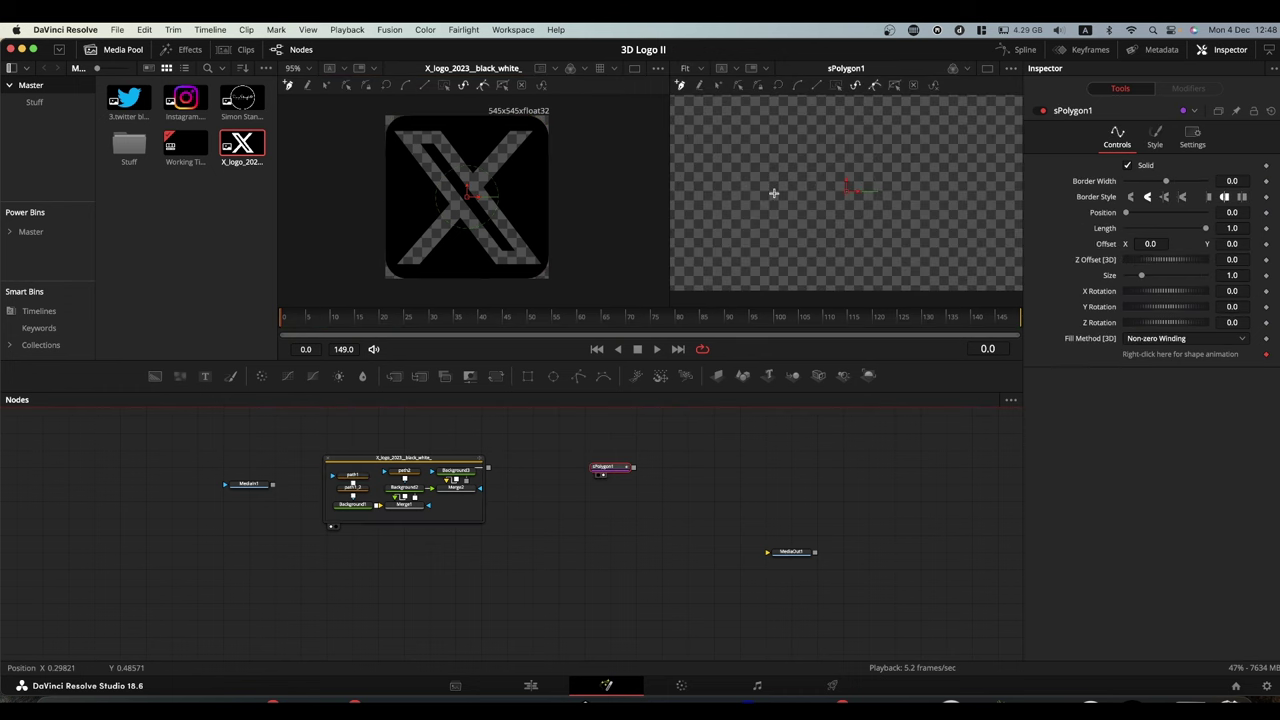
right_click(773, 193)
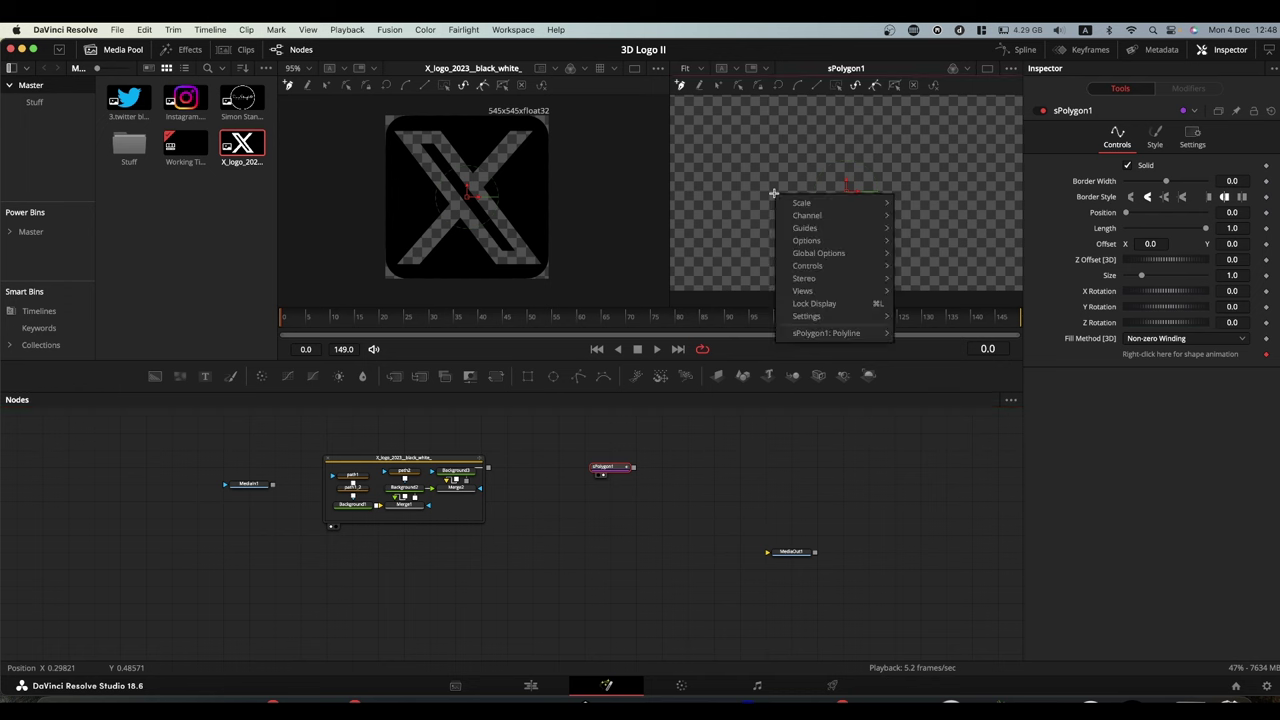
mouse_move(838, 333)
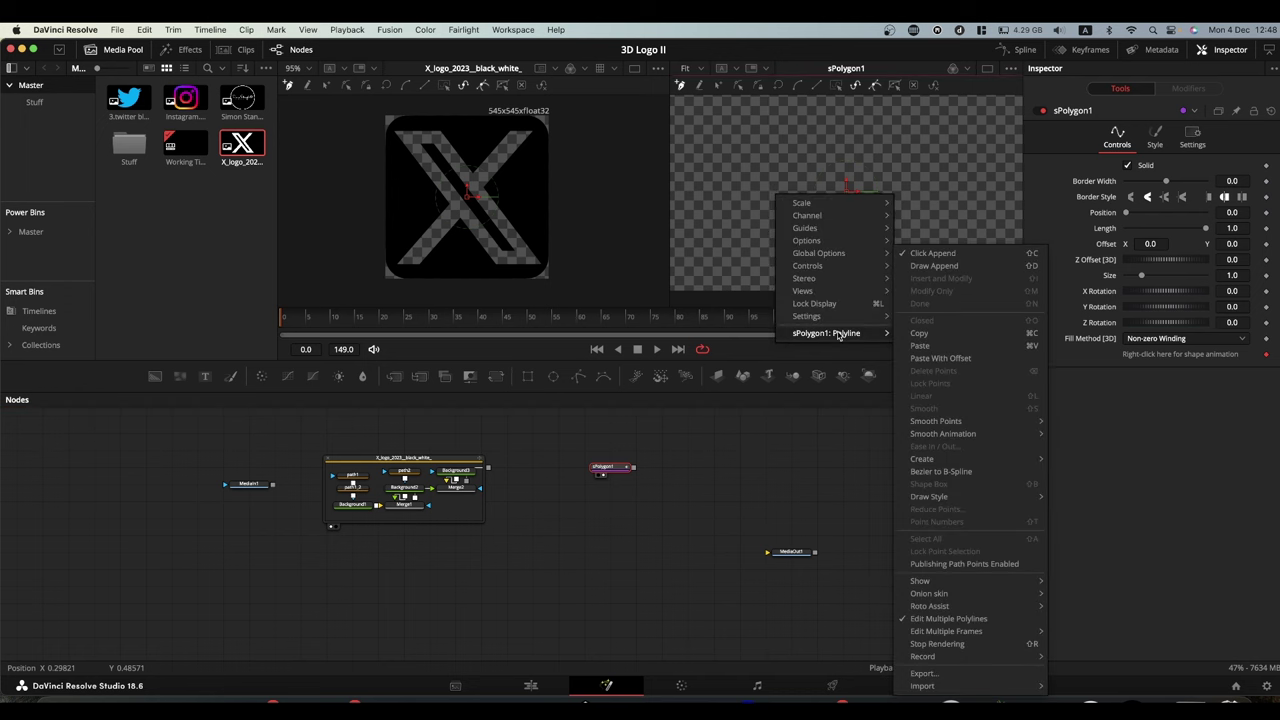
left_click(920, 346)
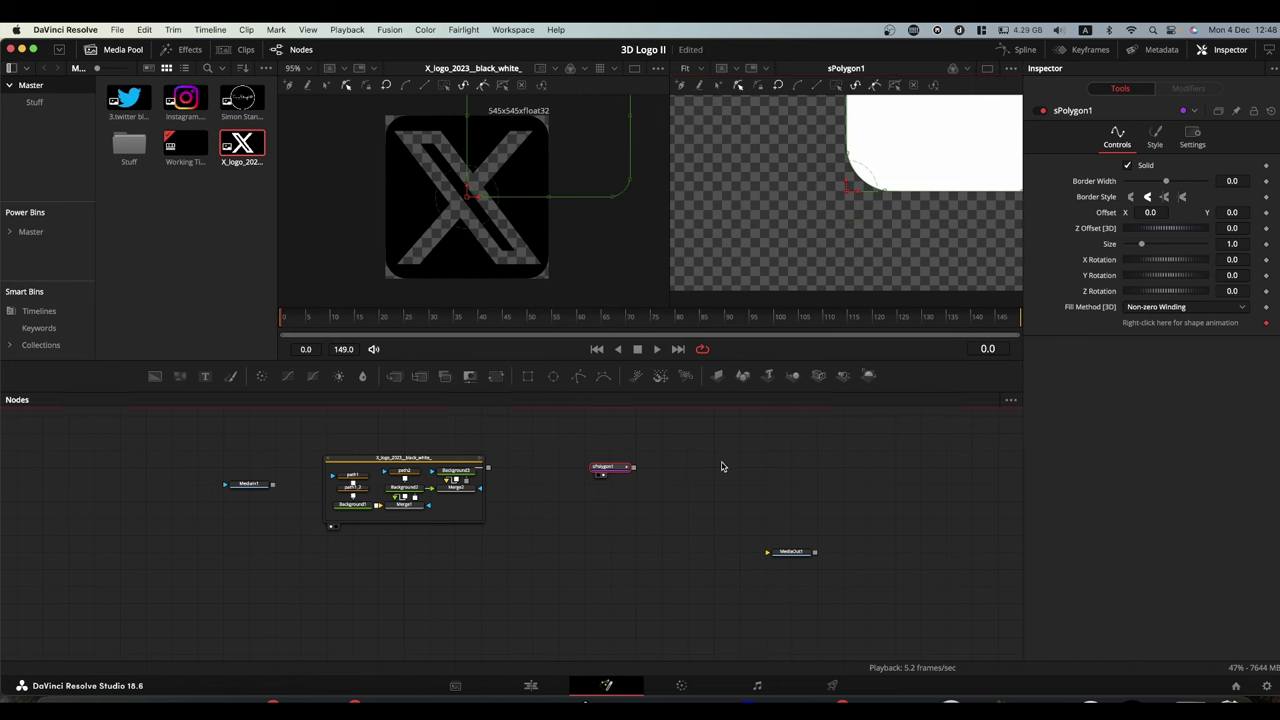
- Add an Extrude 3D node after sPolygon1 and drag Extrude3D1 up and to the right
key("shift+space")
type("e")
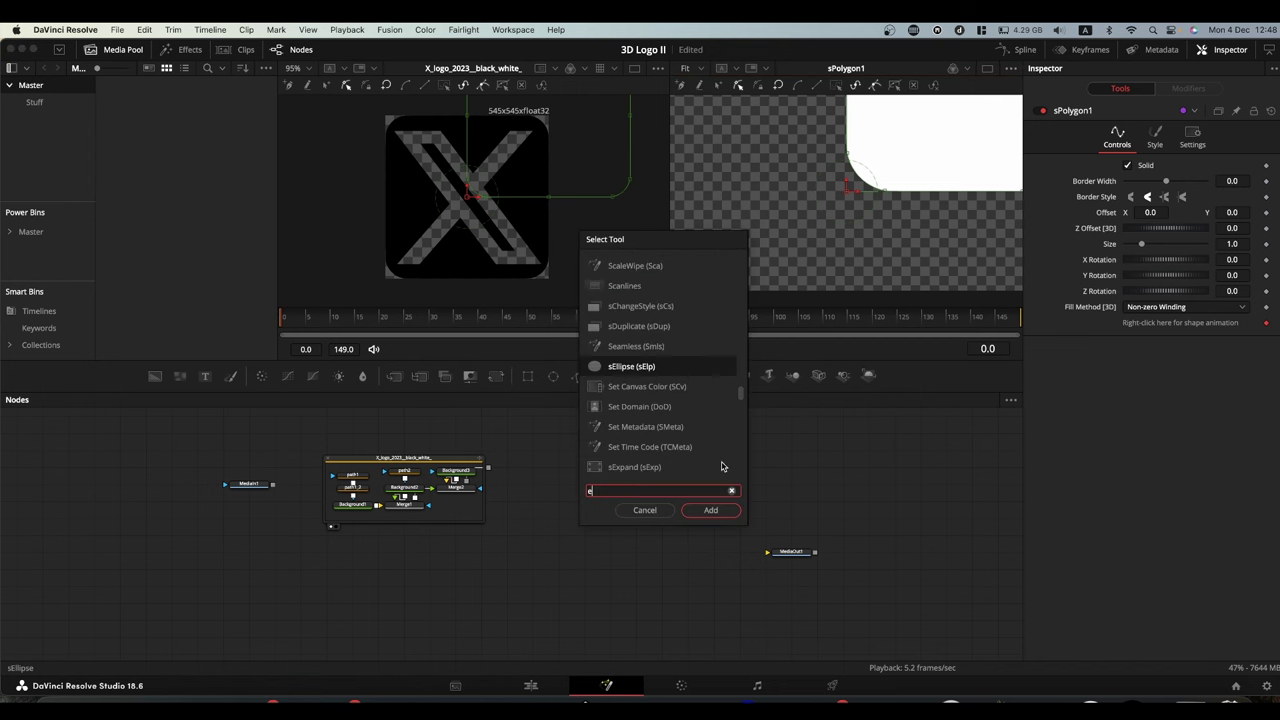
type("xtrud")
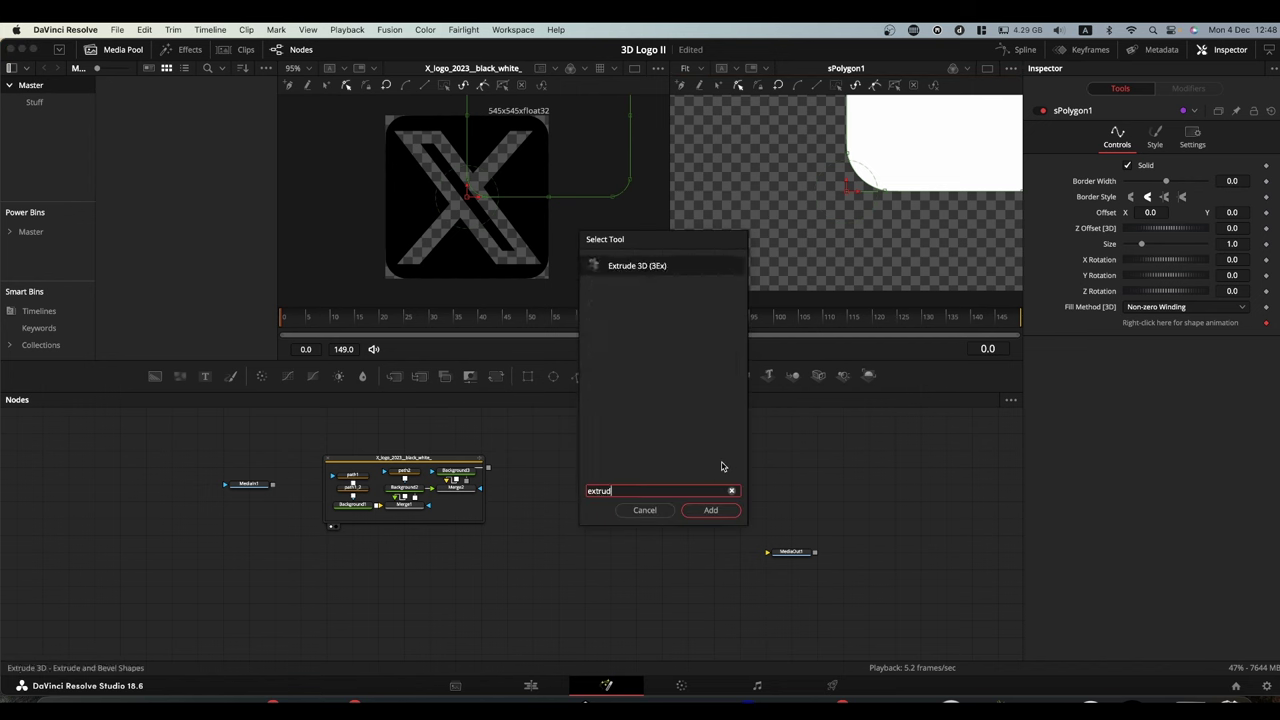
key("Return")
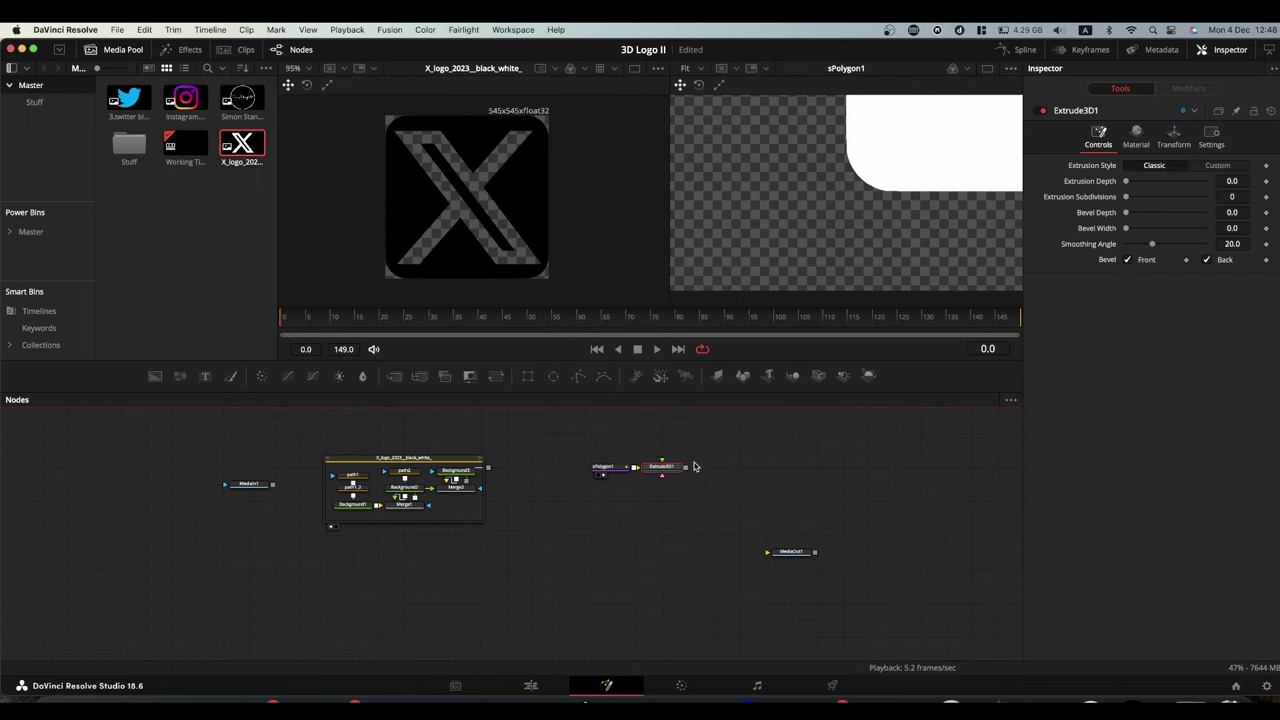
left_click_drag(676, 466, 797, 251)
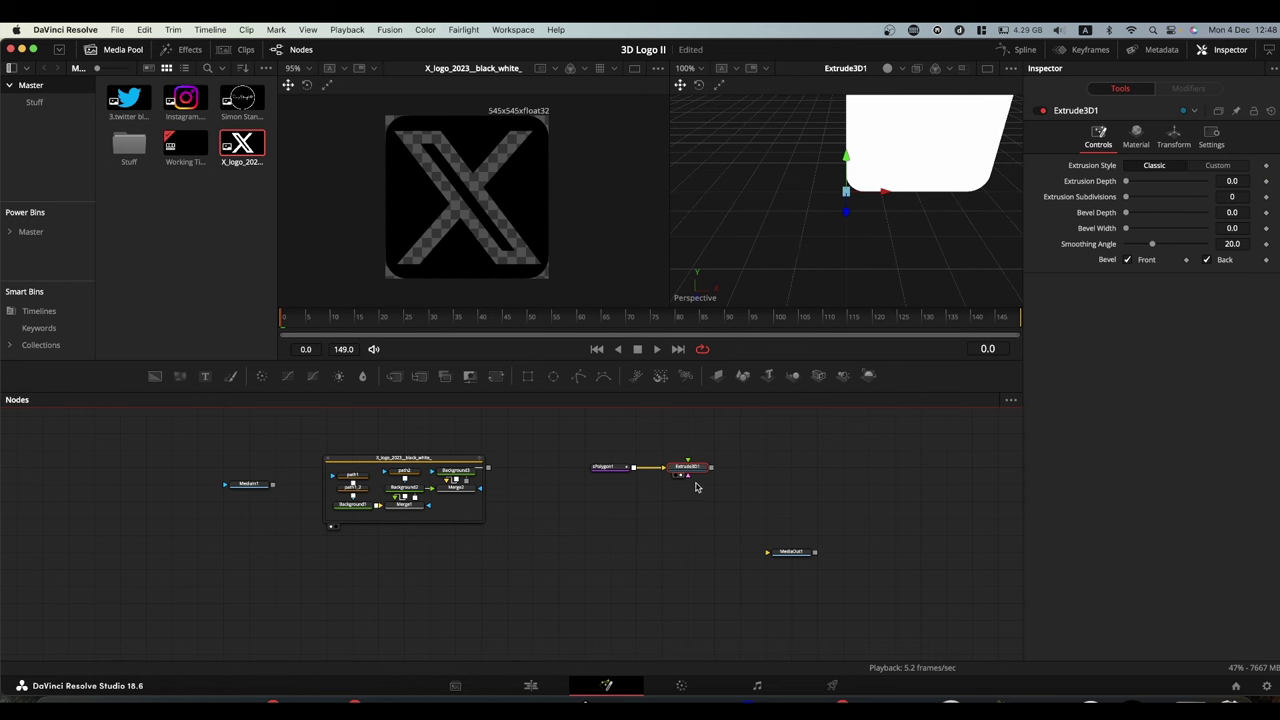
- Set Extrude3D1's Translation X and Y to -0.5 and its Pivot Y to 0.5
left_click(1174, 136)
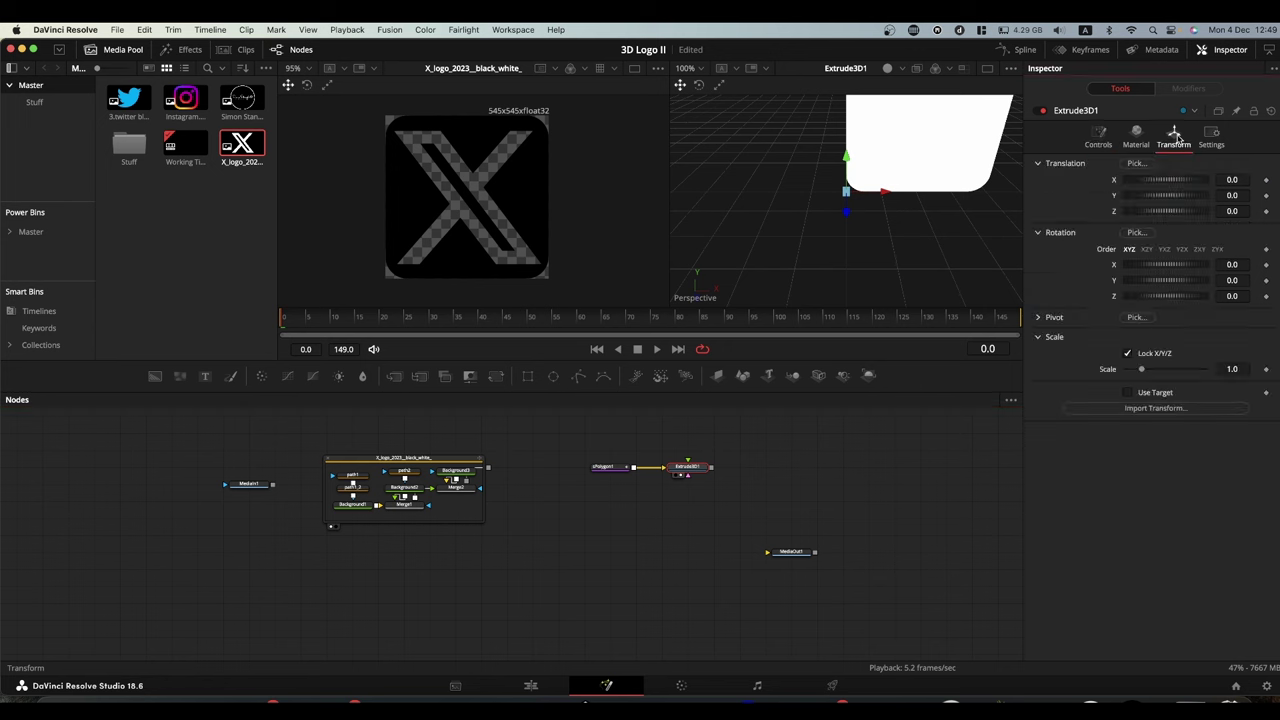
left_click(1232, 180)
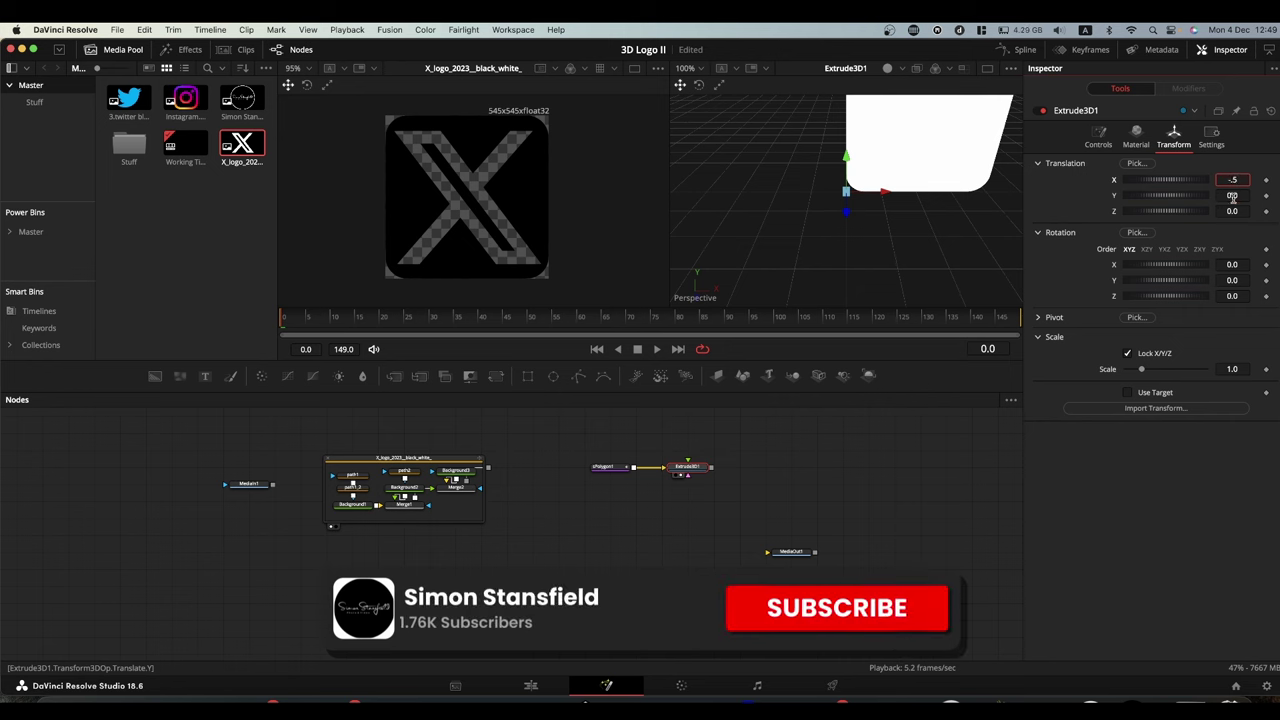
type("-0.5")
left_click(1232, 196)
type("-0.5")
key("Return")
left_click(1038, 317)
left_click(1232, 349)
type(".5")
key("Return")
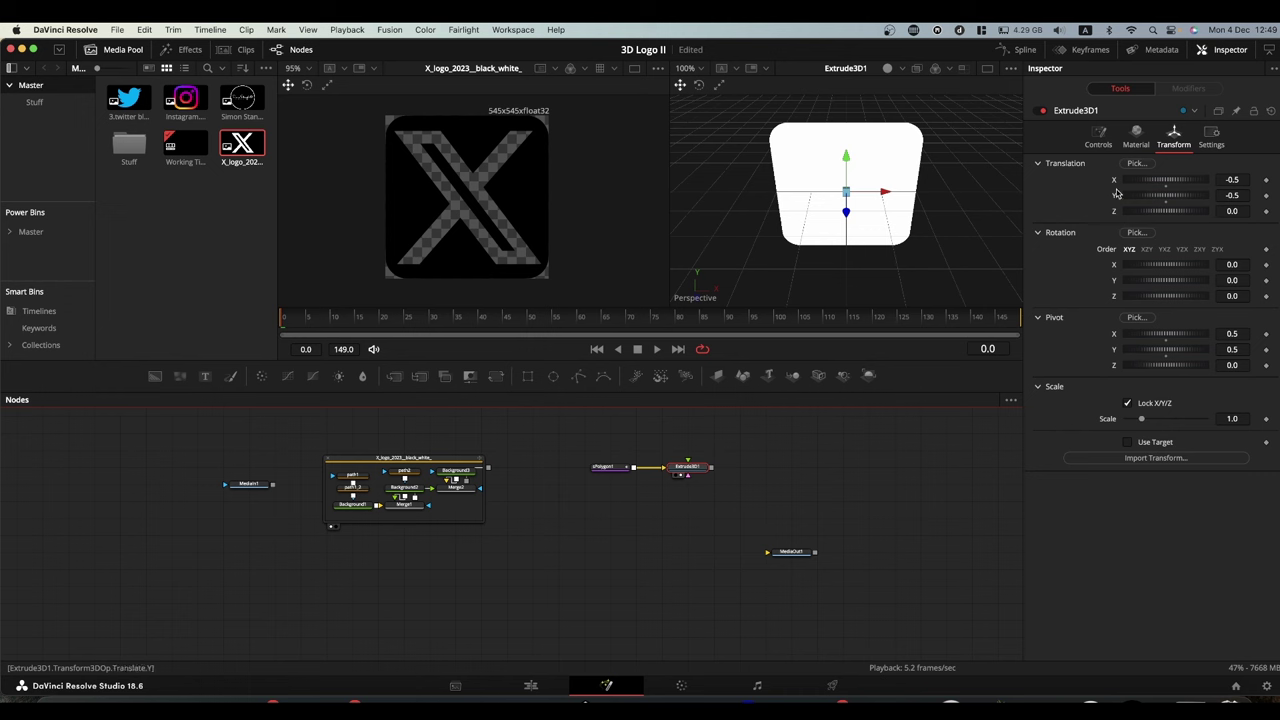
- Set extrusion depth to 0.1181 in an angled, lit 3D view, then select both nodes
left_click(1098, 136)
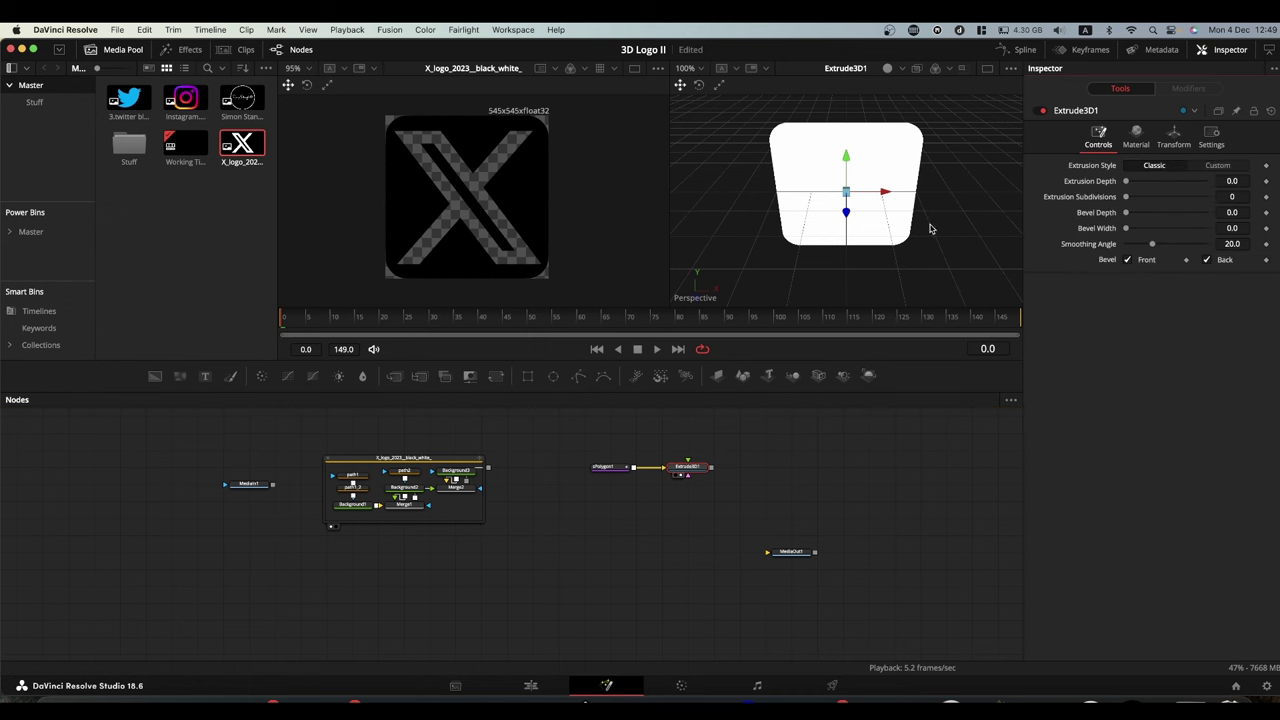
left_click_drag(930, 228, 884, 196)
left_click(887, 69)
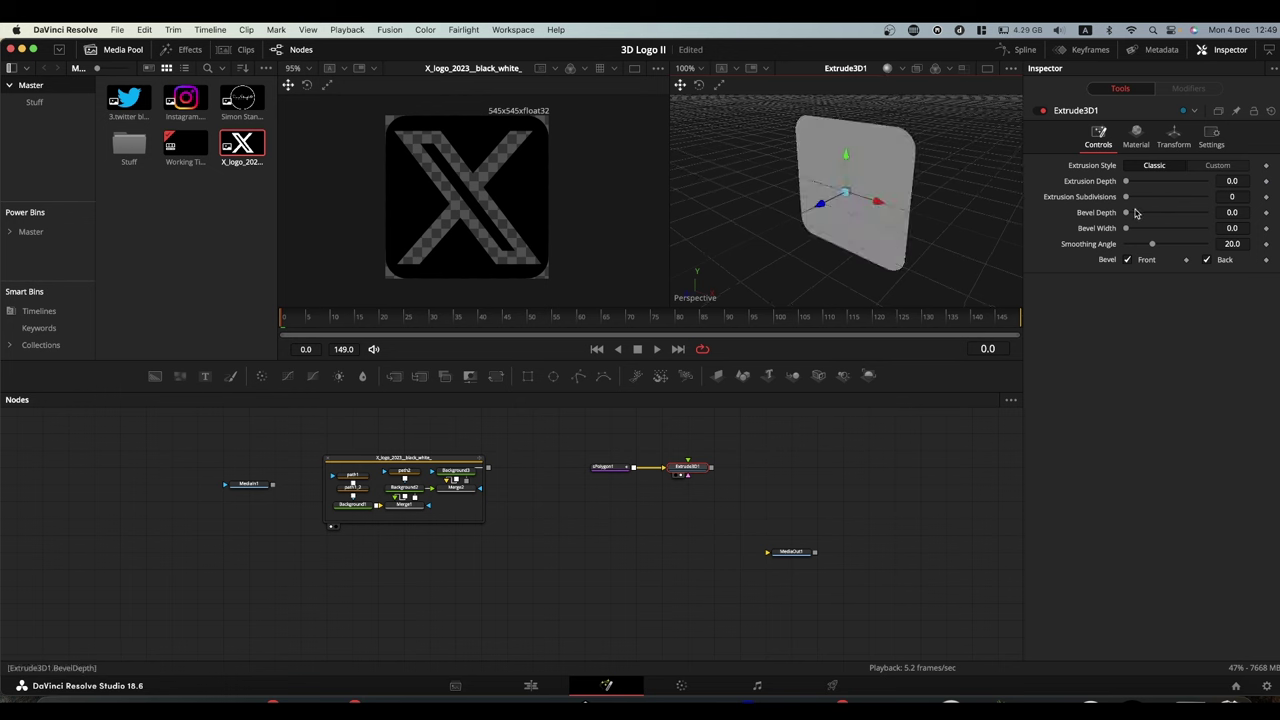
left_click_drag(1127, 183, 1173, 186)
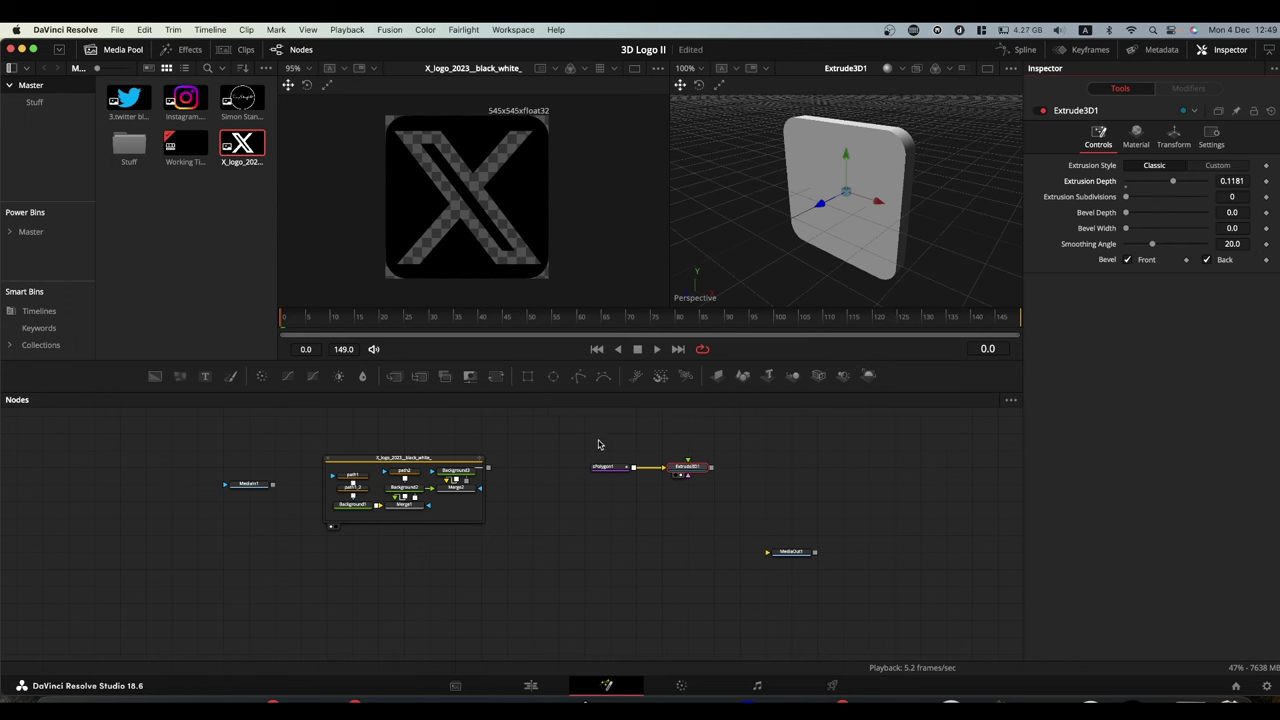
left_click_drag(597, 442, 669, 459)
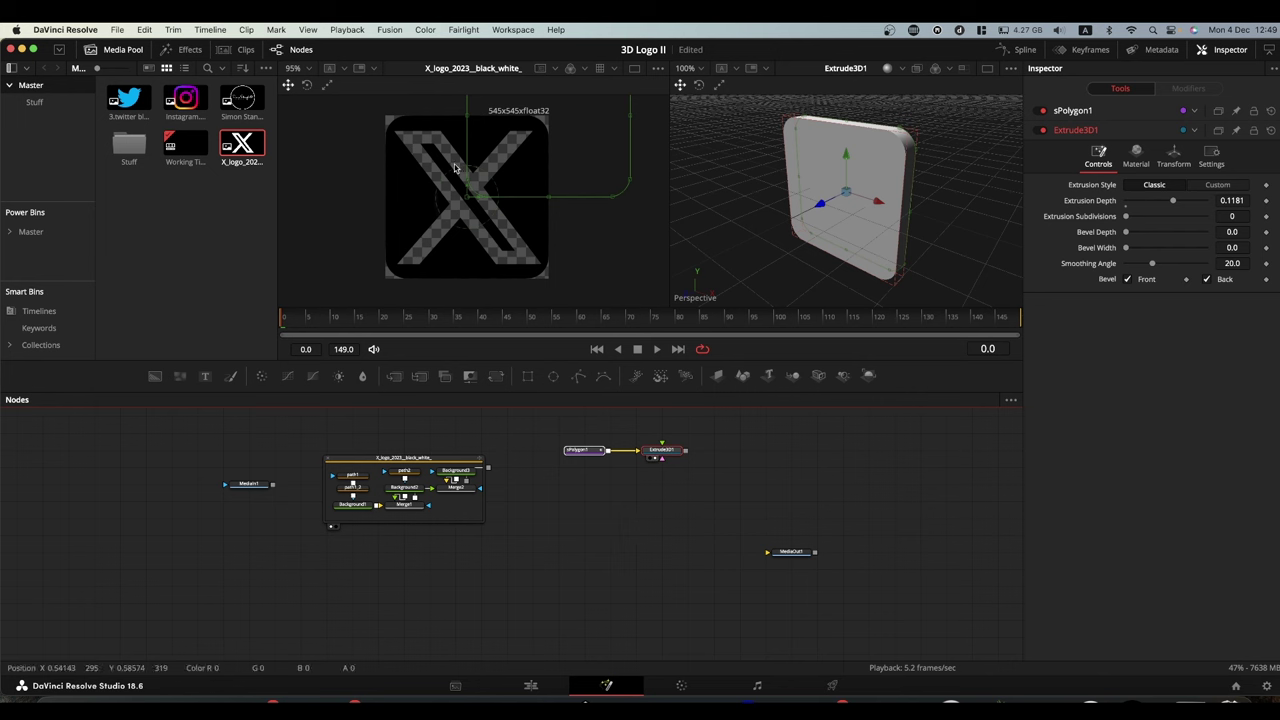
left_click(356, 490)
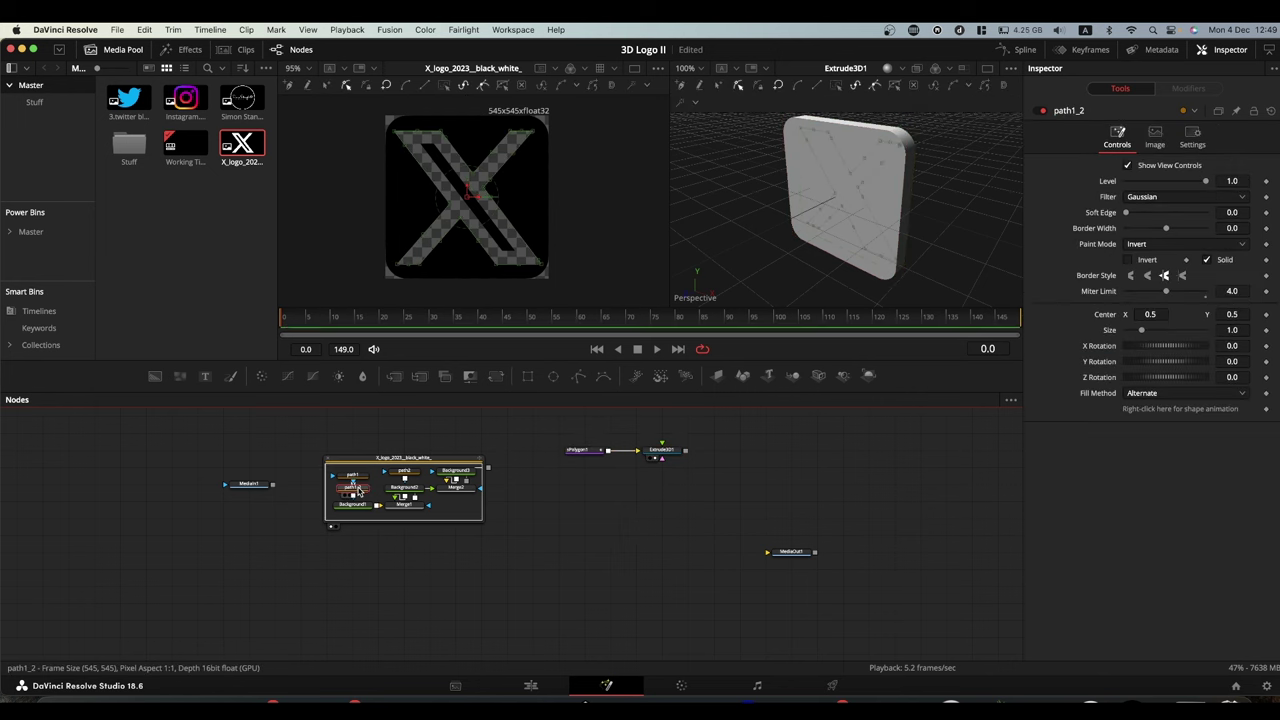
left_click(409, 473)
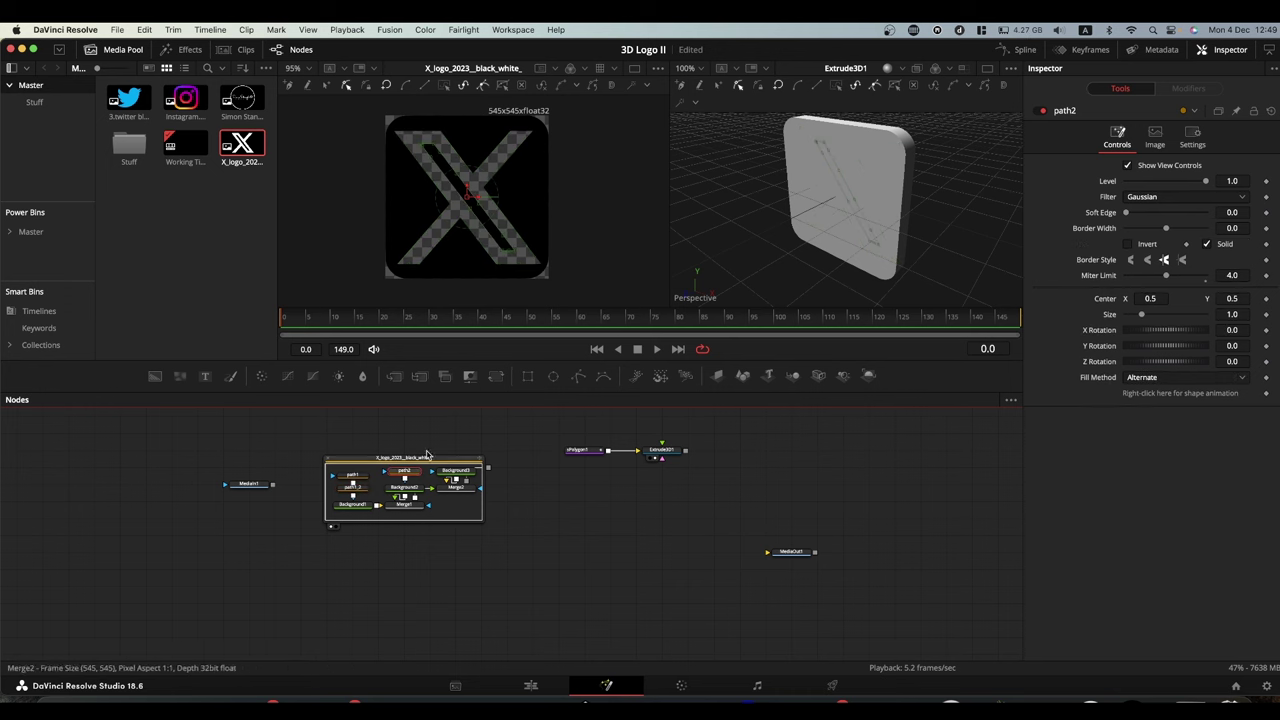
left_click(358, 491)
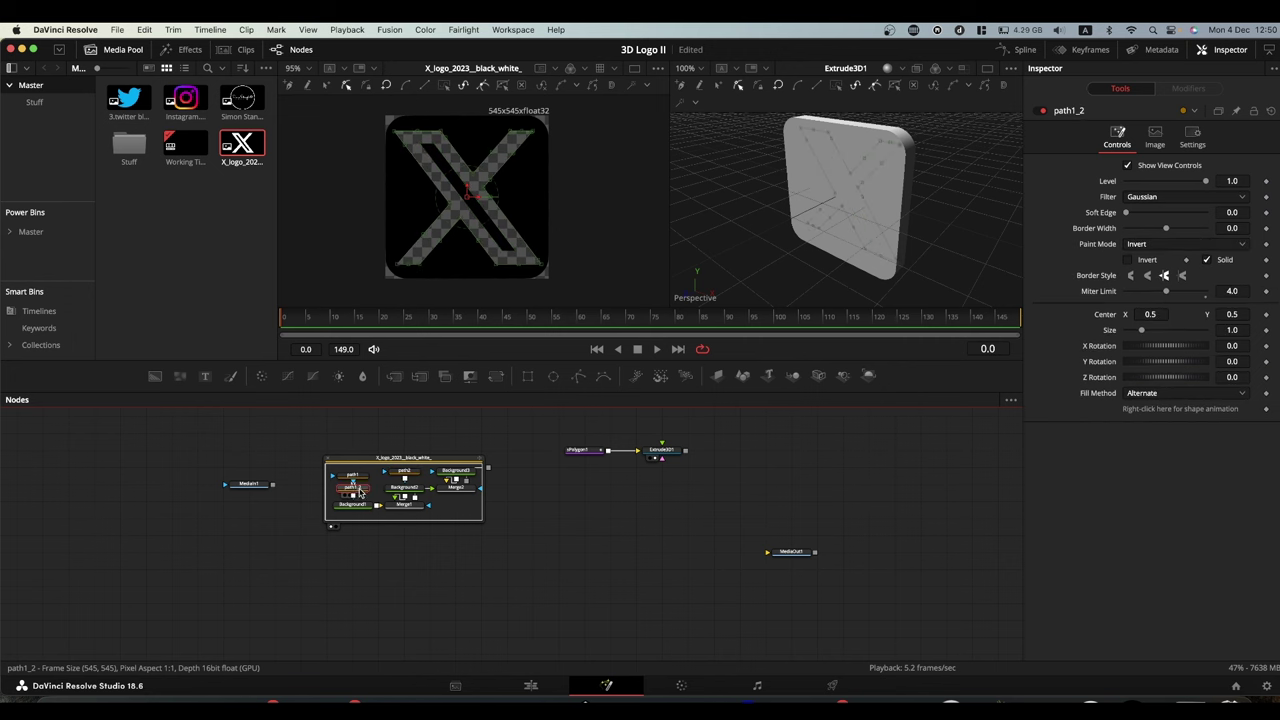
- Clear the node selection and add an sPolygon tool via an 'spoly' search, creating sPolygon2
left_click(592, 510)
key("shift+space")
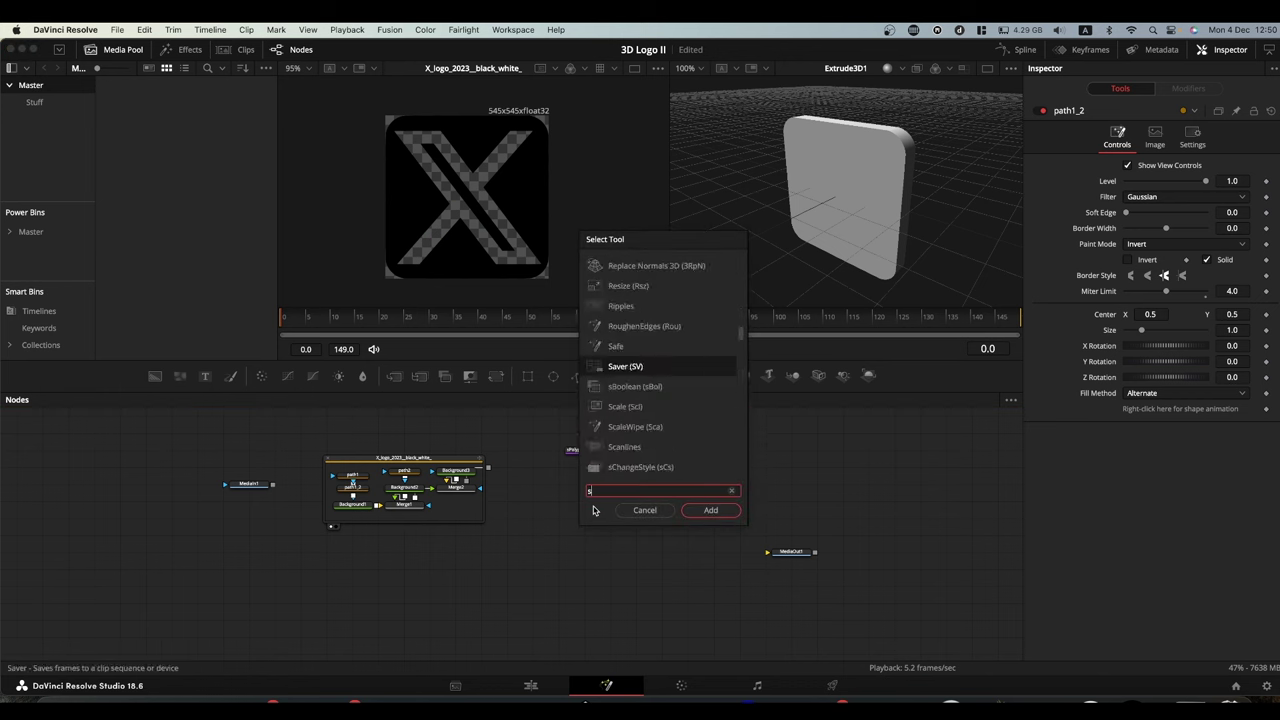
type("splo")
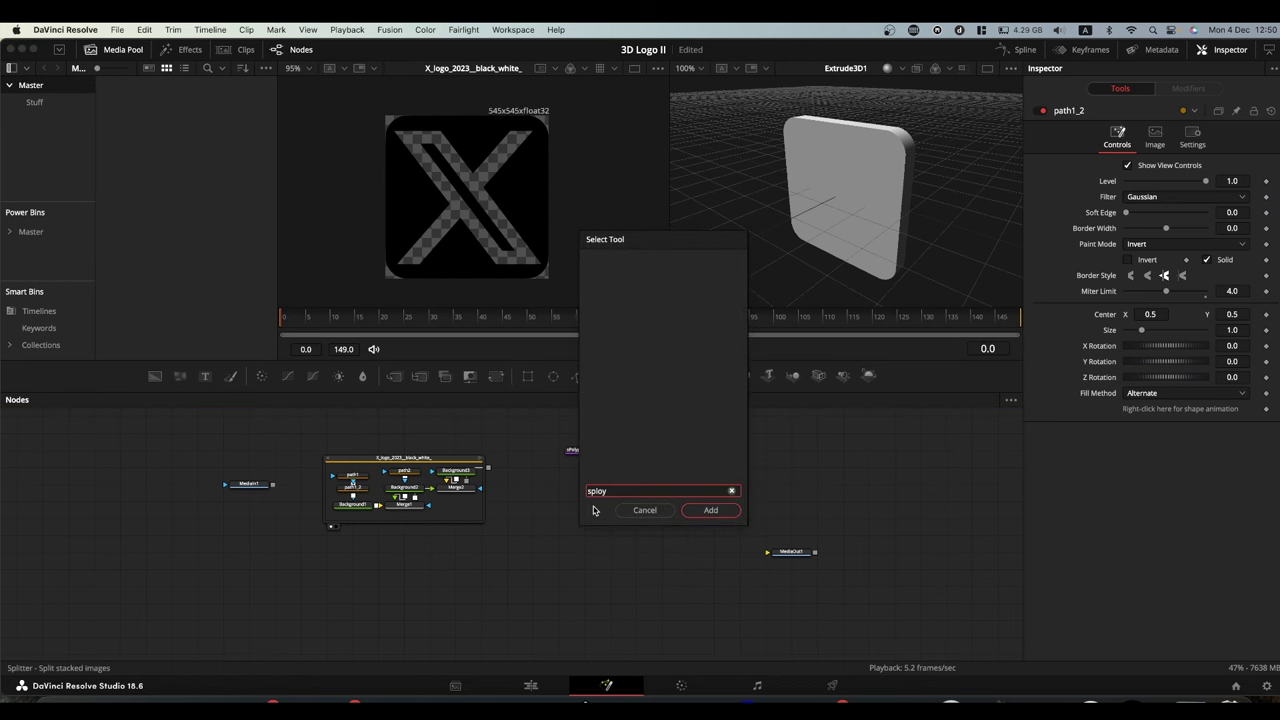
key("BackSpace")
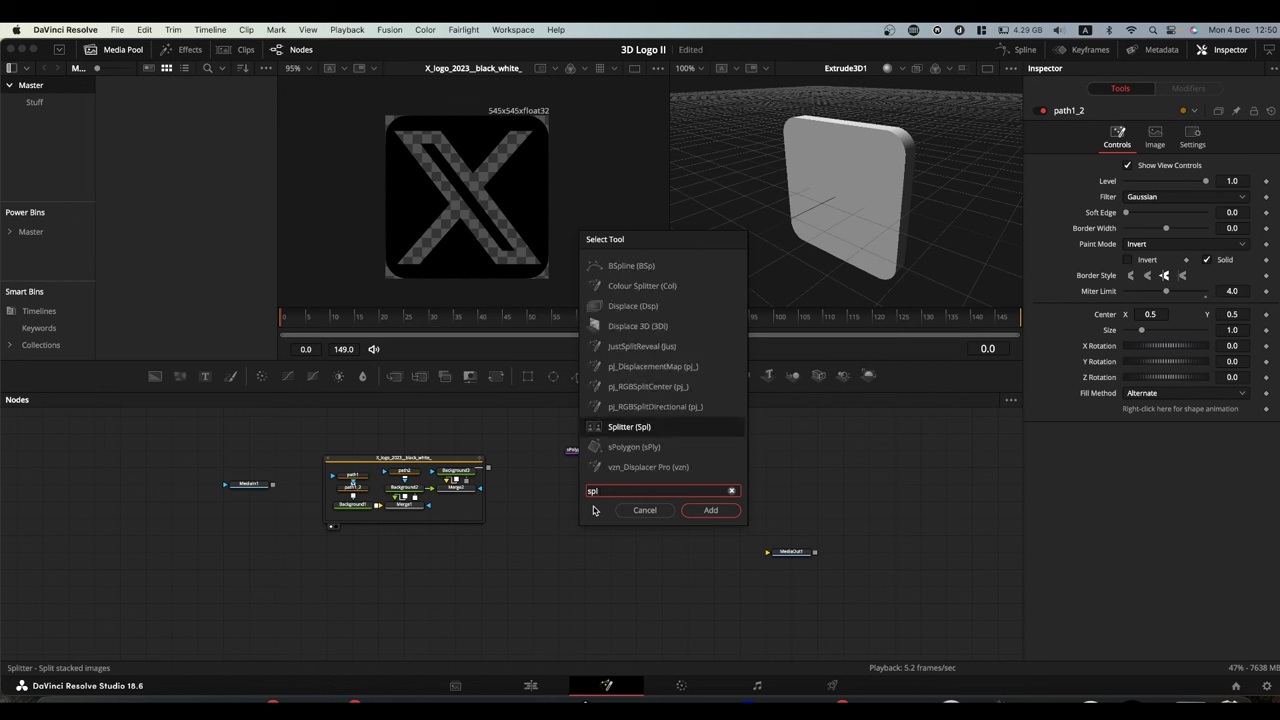
key("BackSpace")
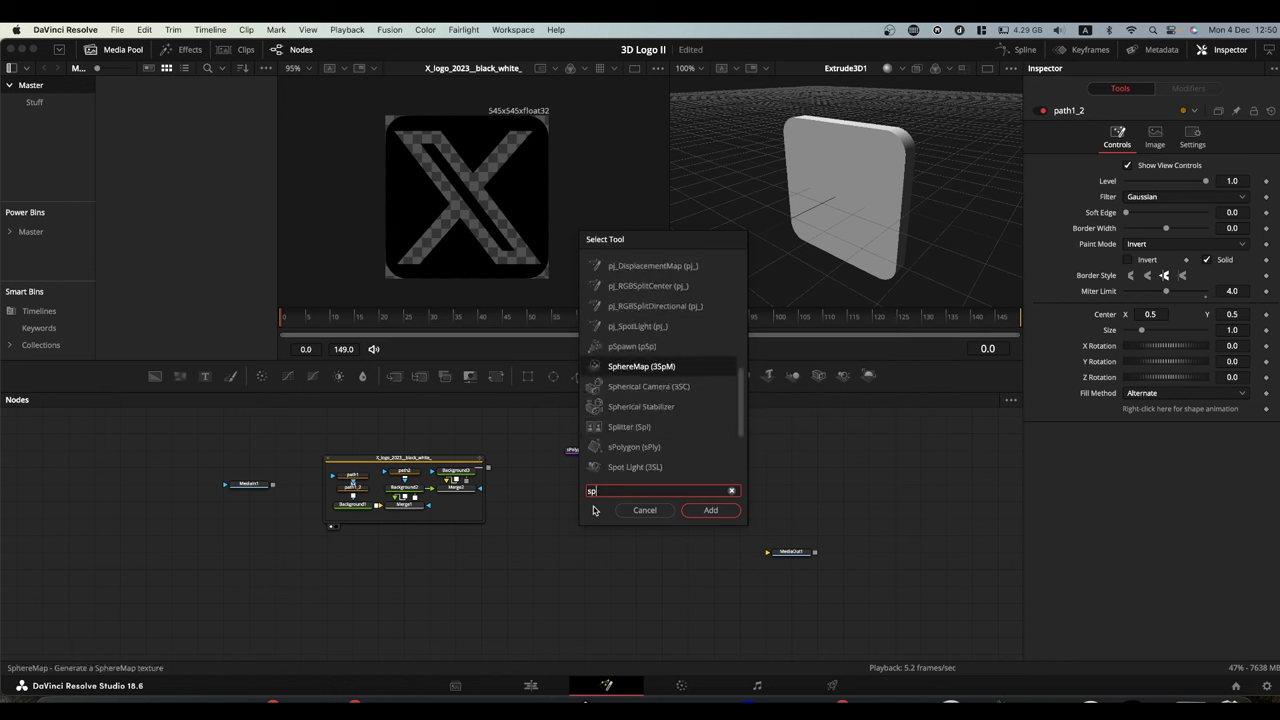
type("ol")
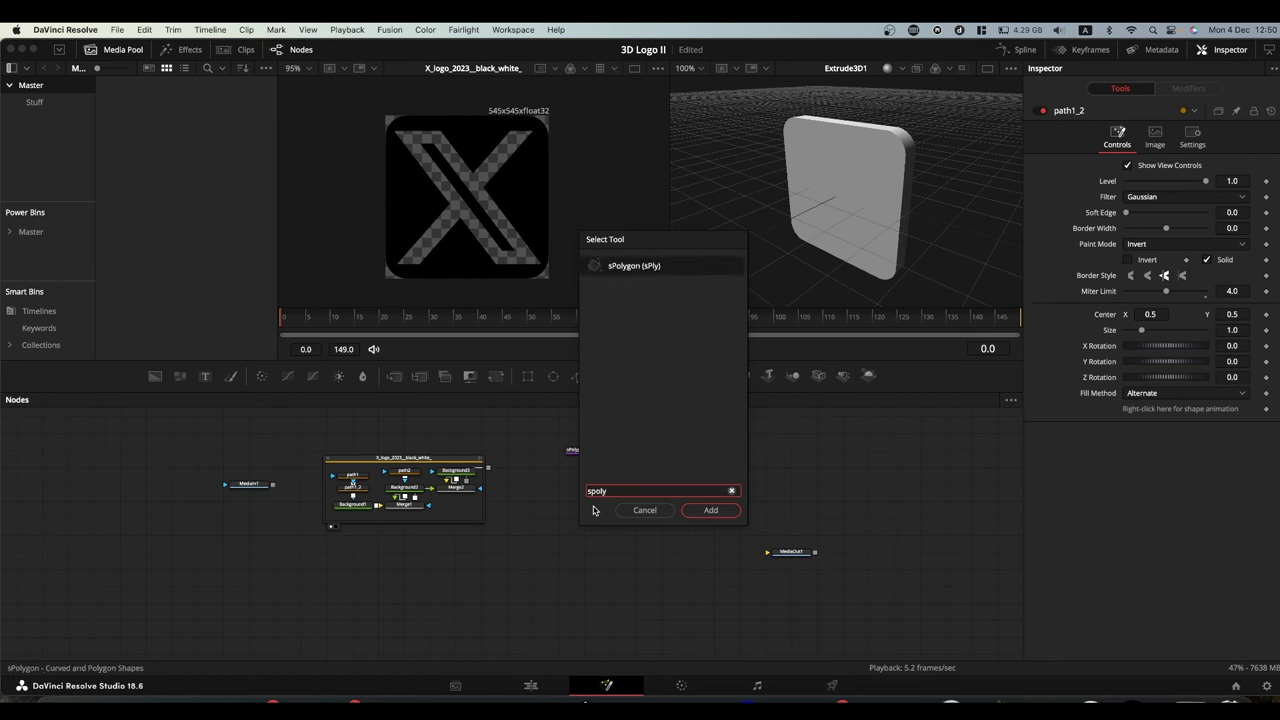
type("y")
key("Return")
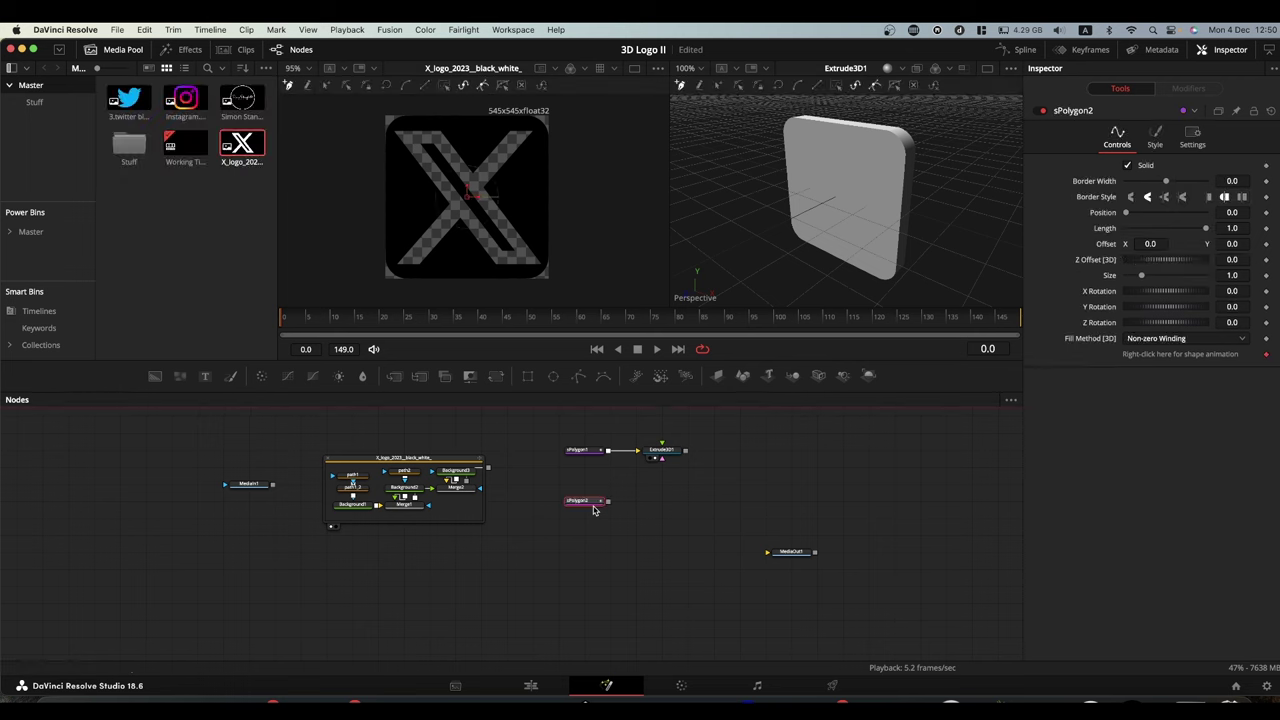
- Copy the path1_2 stroke outline from the logo's polyline
left_click(354, 492)
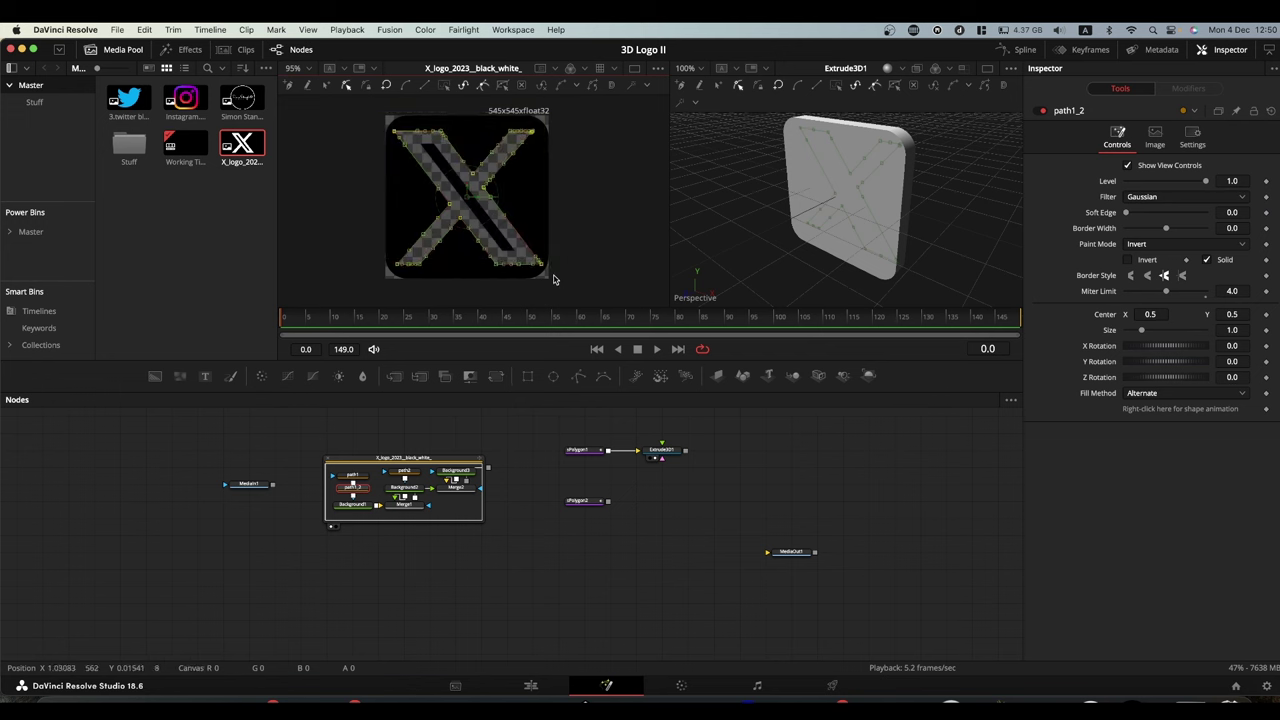
right_click(540, 265)
mouse_move(588, 482)
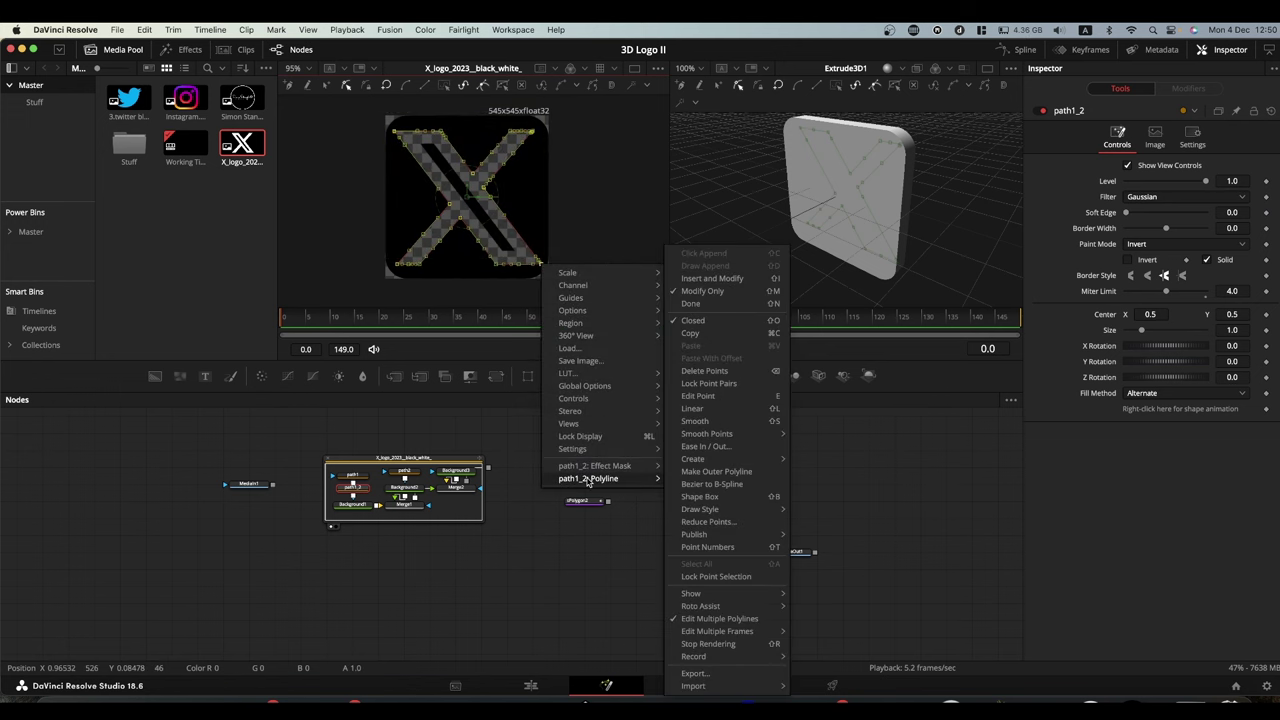
left_click(695, 334)
- Paste the outline into sPolygon2 as a white diagonal bar and move the node lower
left_click_drag(590, 499, 828, 224)
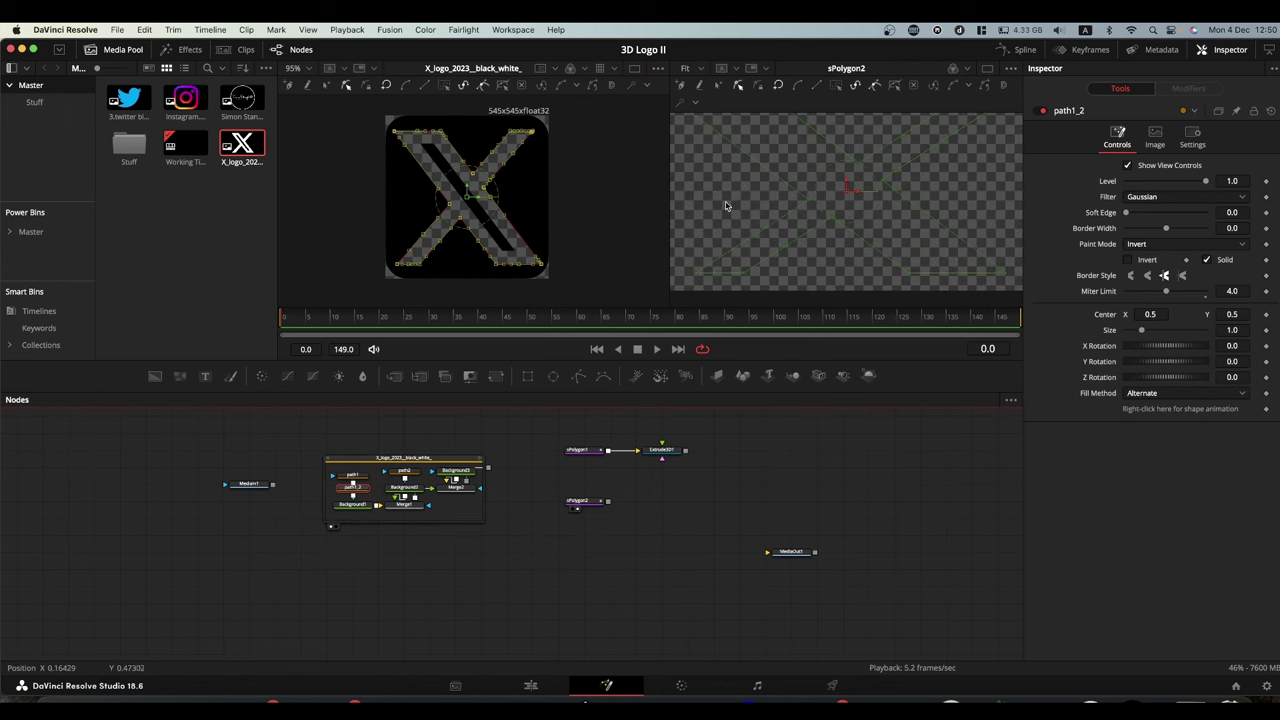
left_click(594, 502)
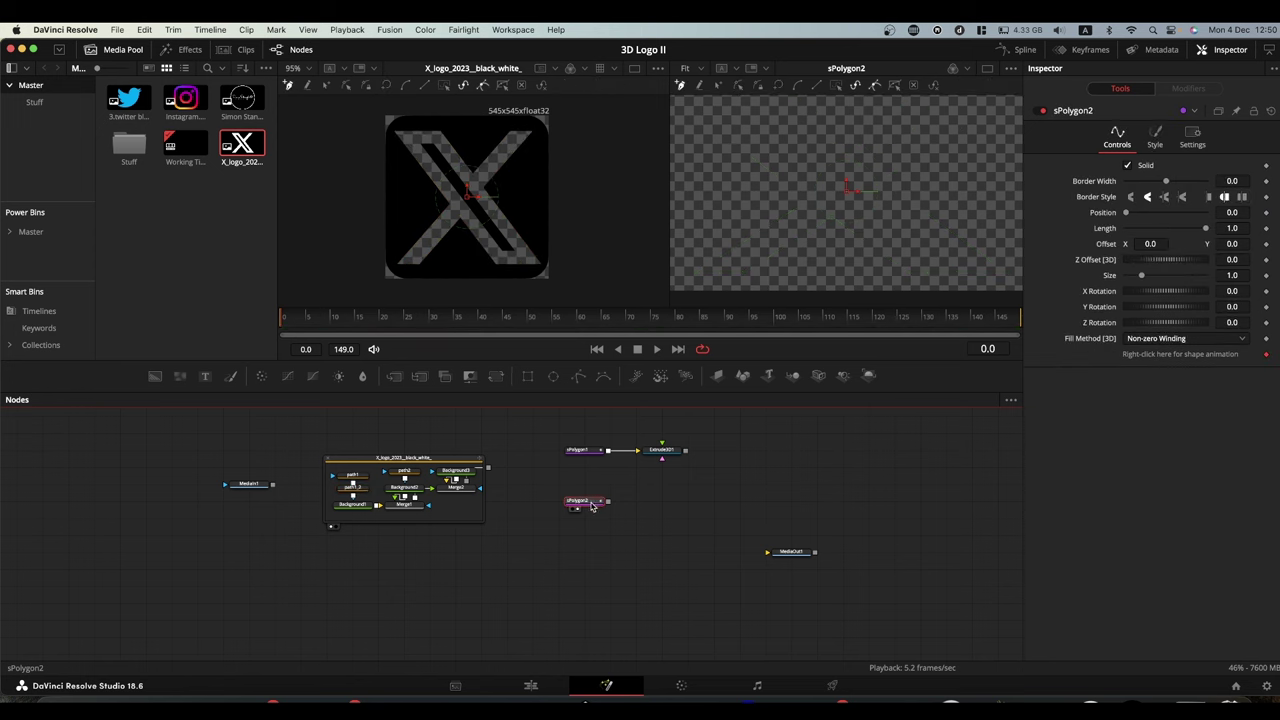
right_click(747, 204)
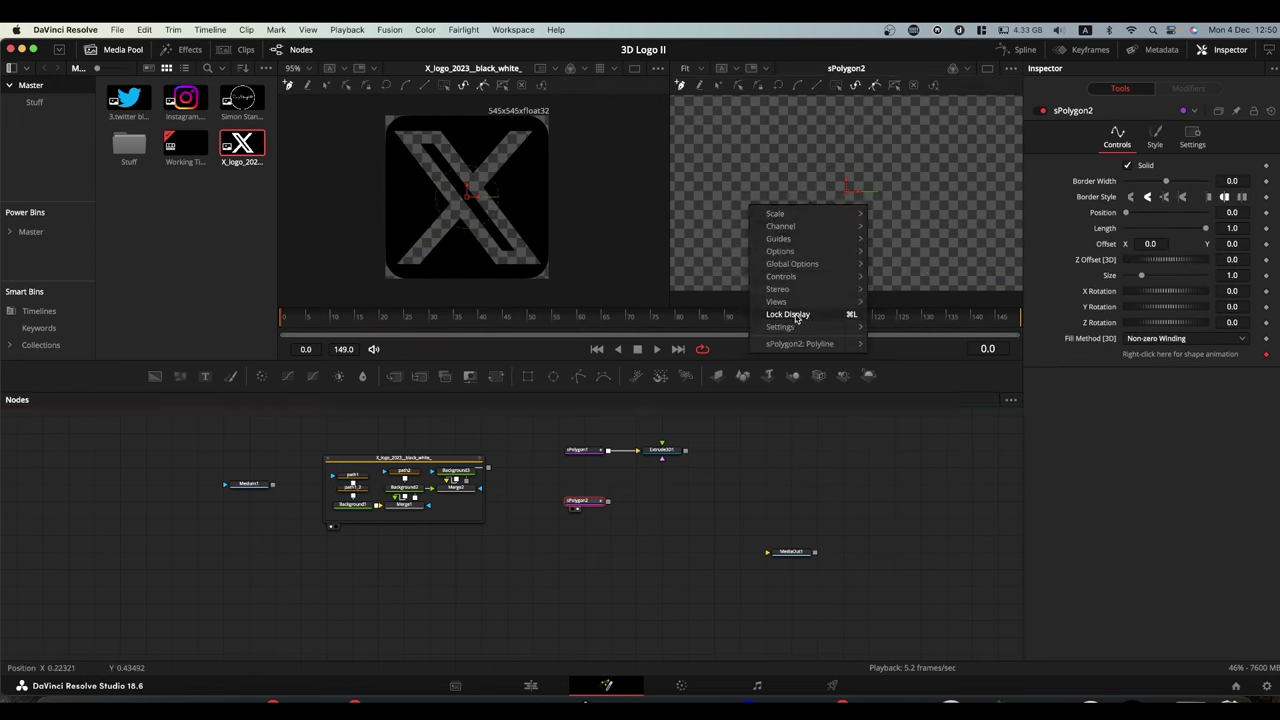
mouse_move(798, 347)
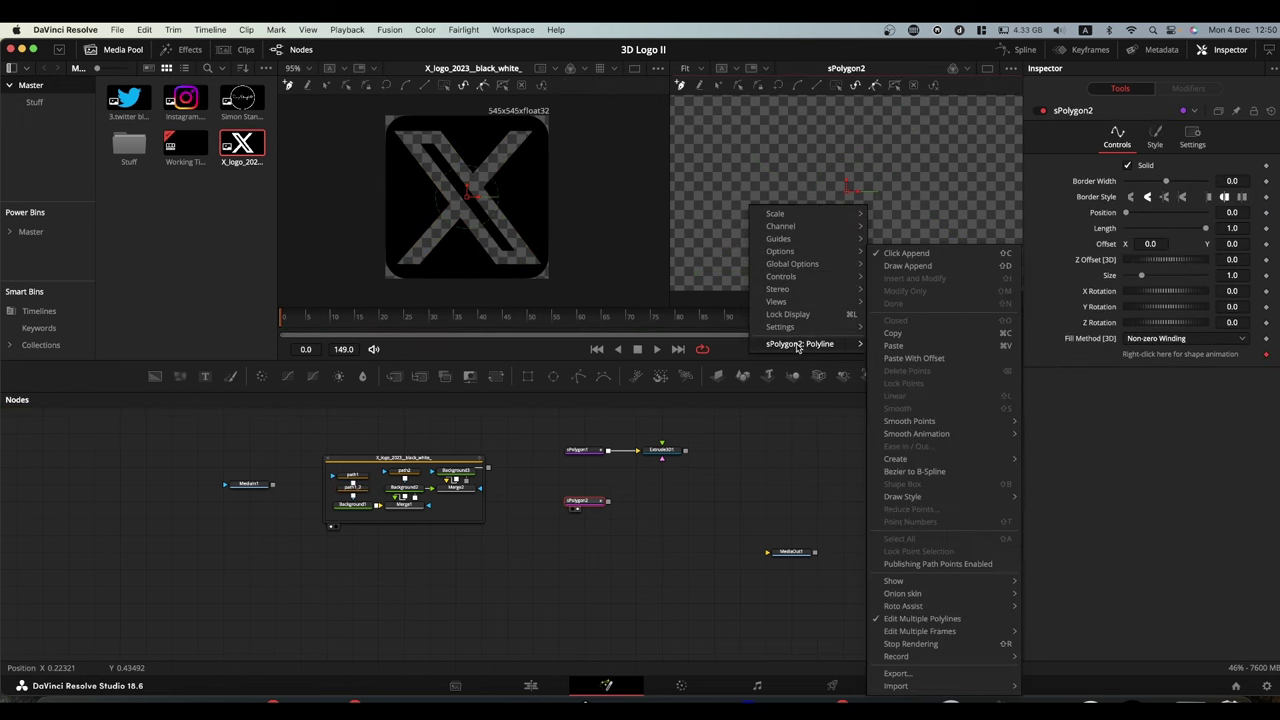
left_click(901, 346)
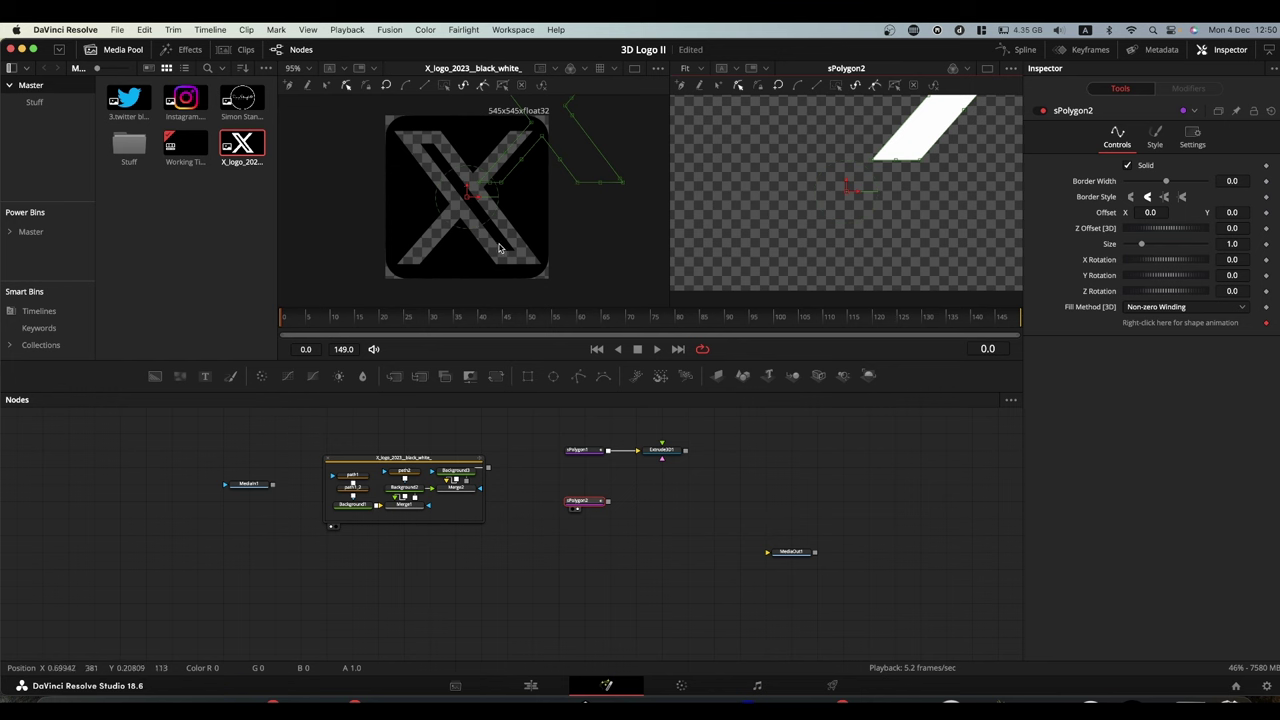
left_click_drag(590, 515, 590, 548)
- Add another sPolygon node, sPolygon3, via a 'spol' tool search
left_click(580, 489)
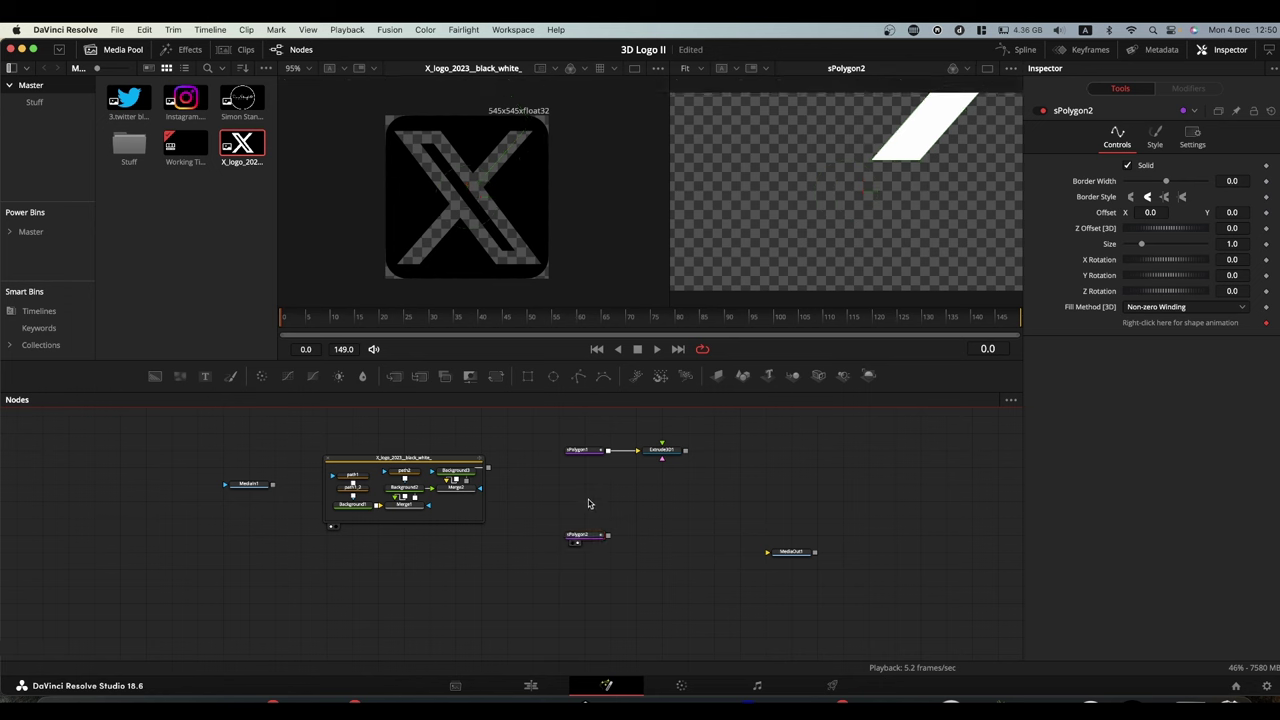
key("shift+space")
type("spol")
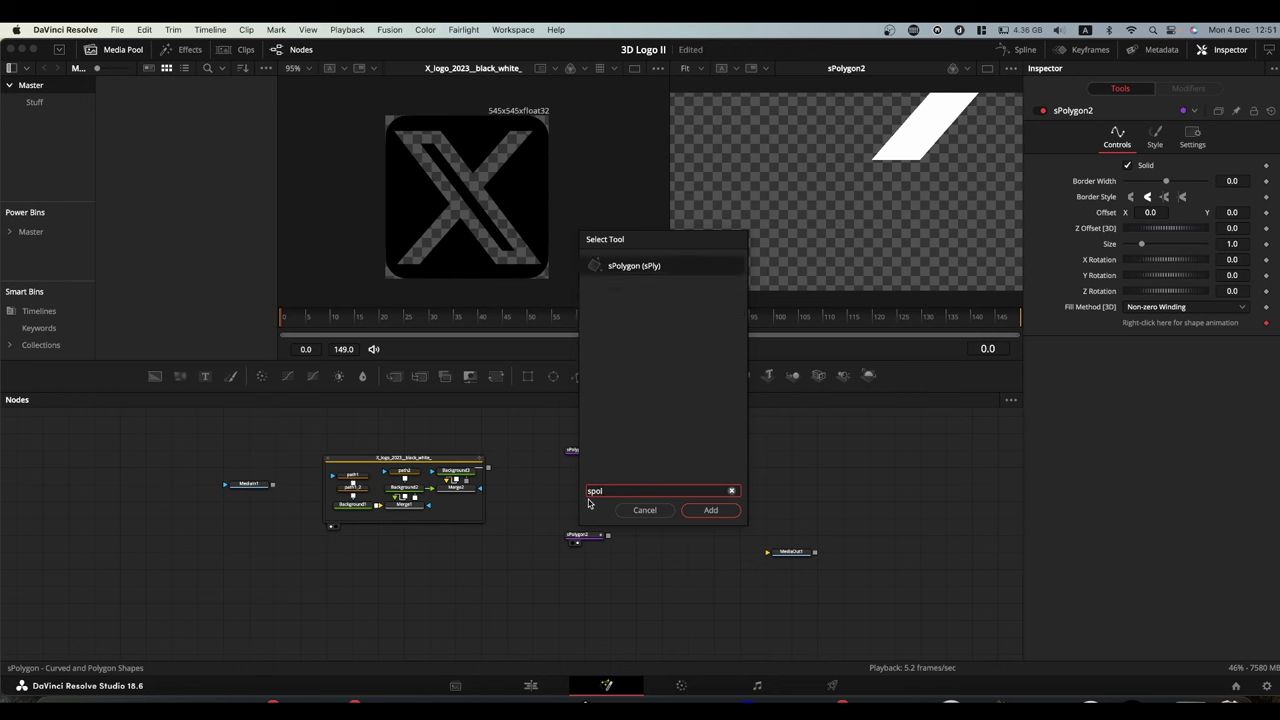
key("Return")
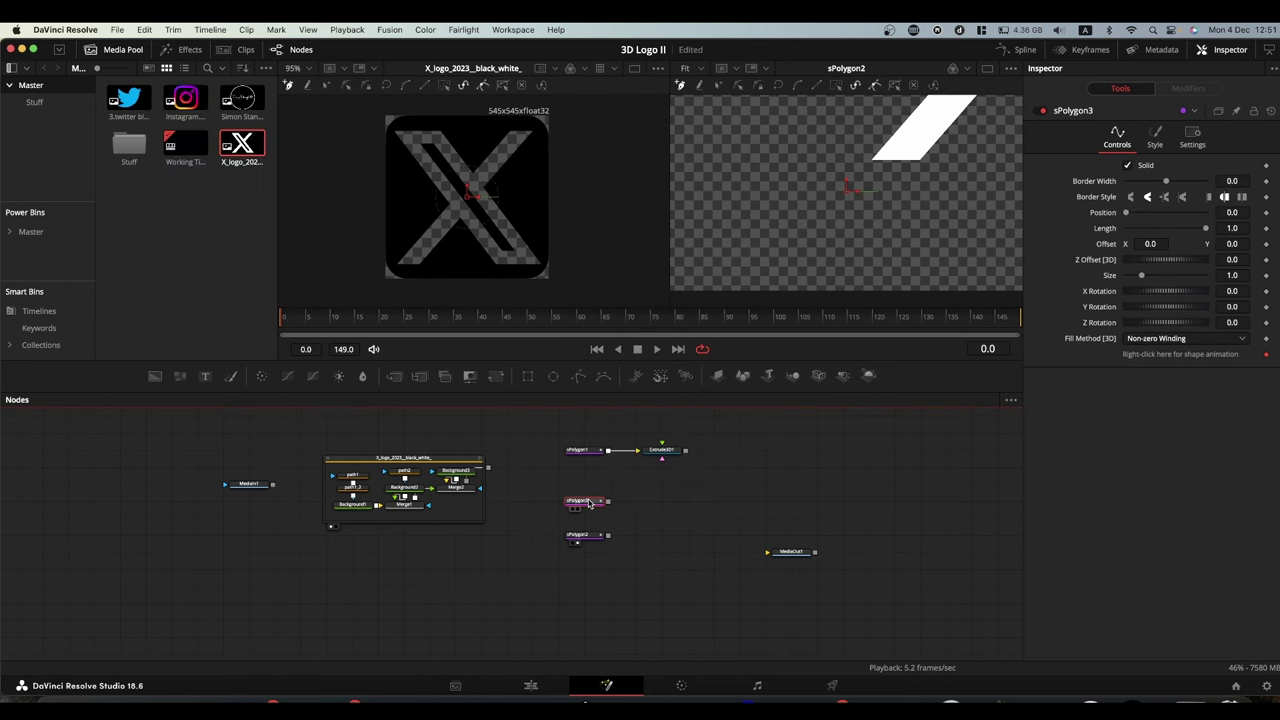
- Select all points of the path2 diagonal stroke and copy its polyline
left_click(405, 472)
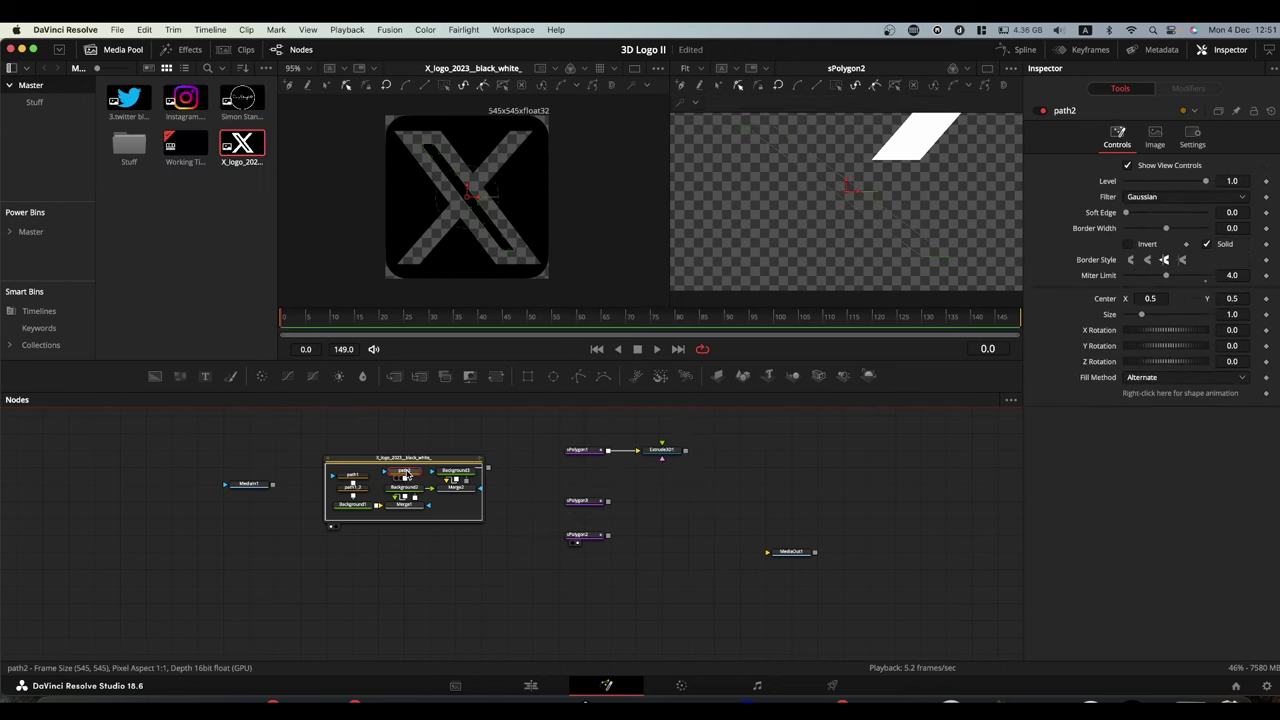
left_click_drag(479, 214, 513, 255)
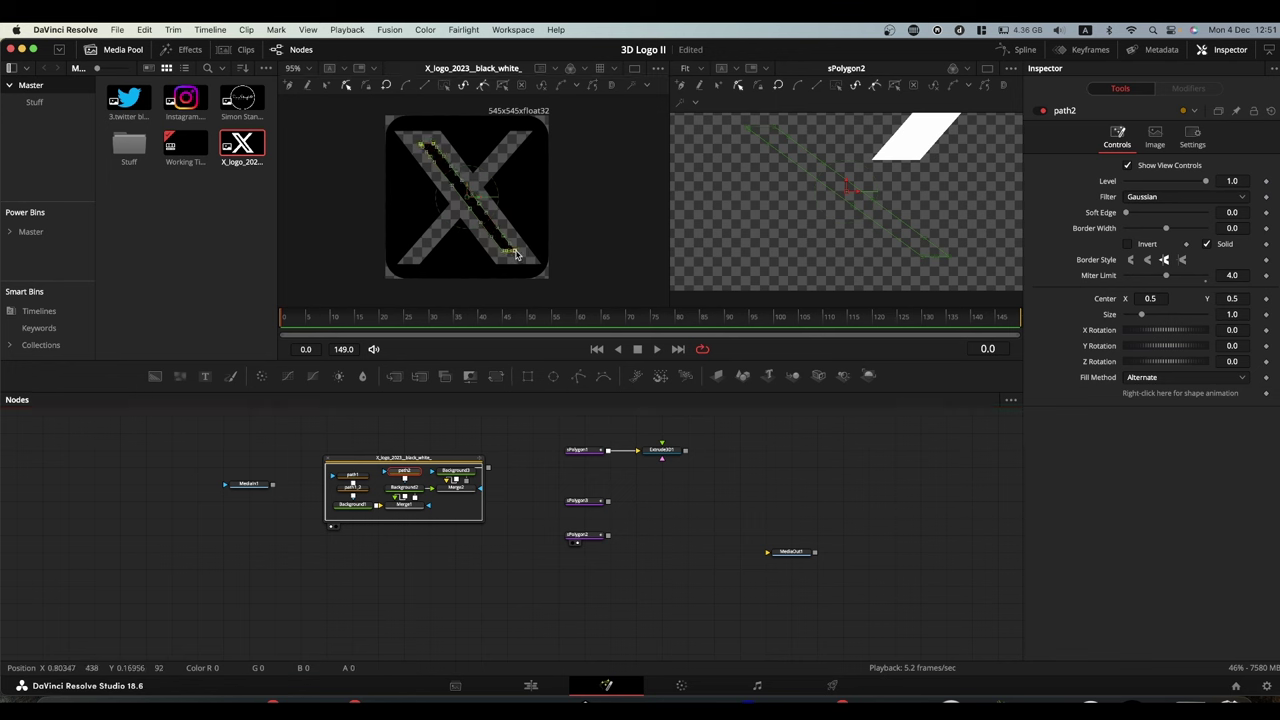
right_click(513, 255)
mouse_move(568, 467)
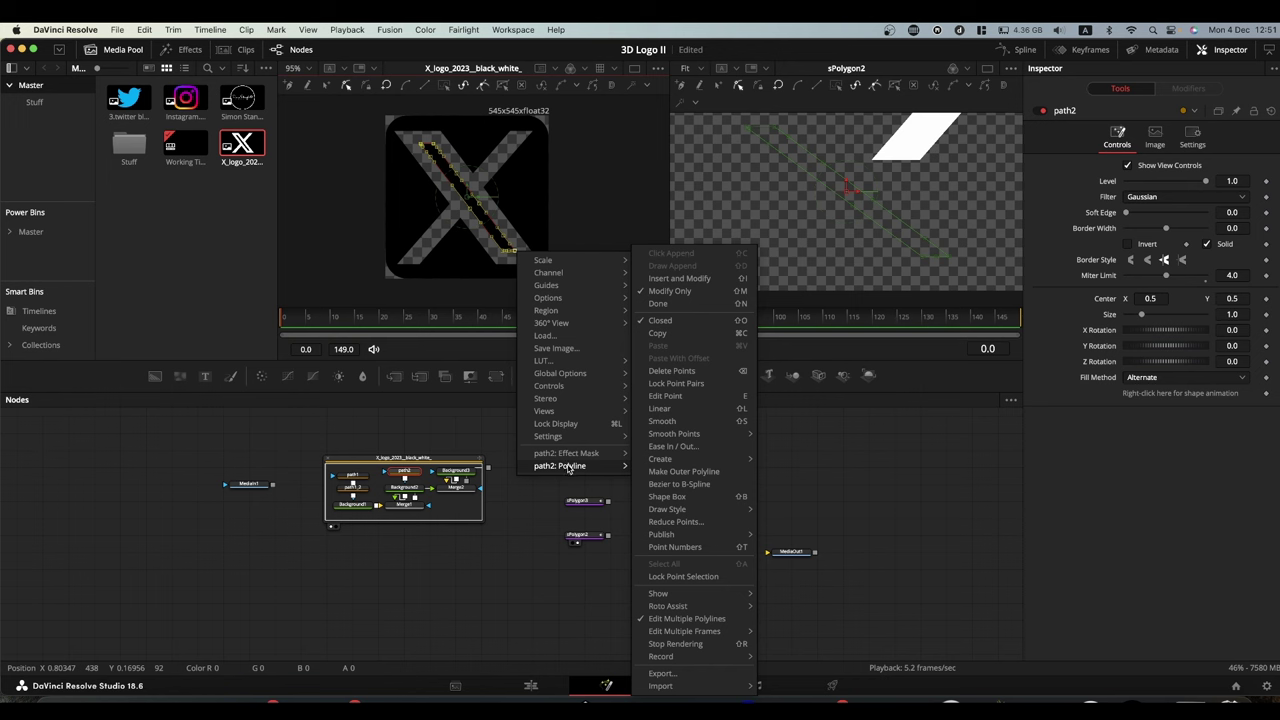
left_click(668, 337)
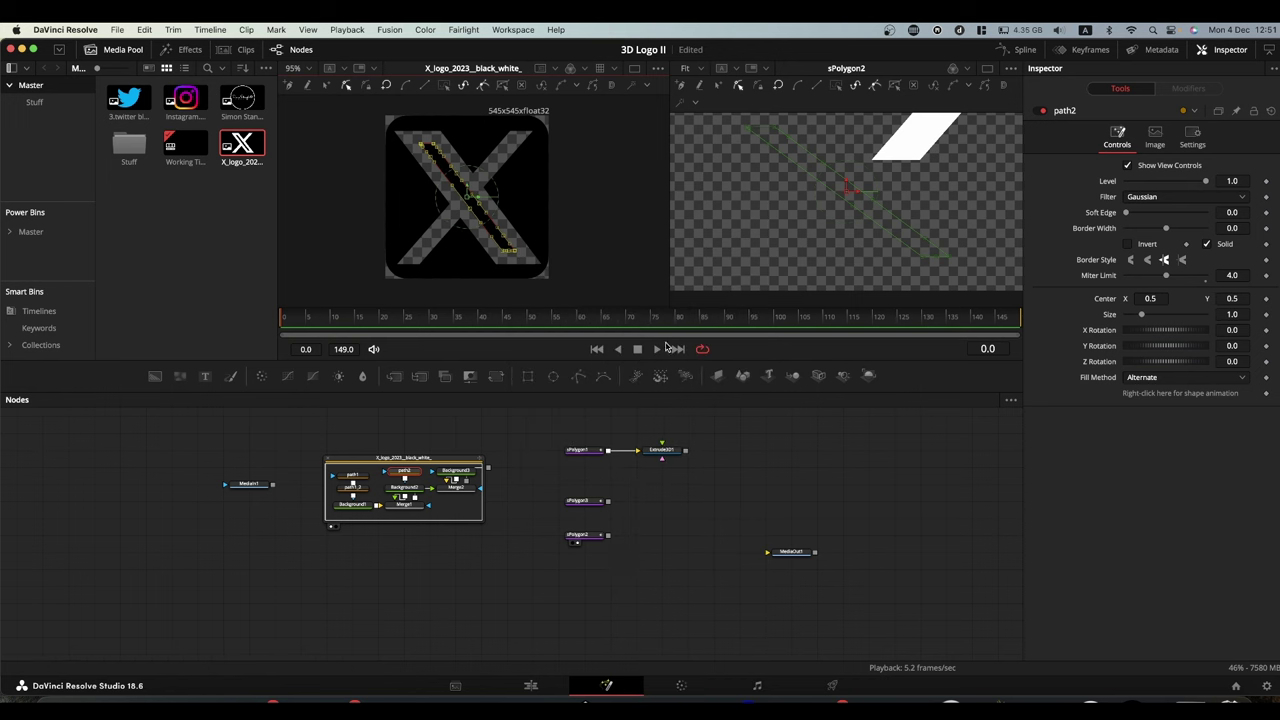
- Paste the copied path2 diagonal into sPolygon3's polyline
left_click(588, 504)
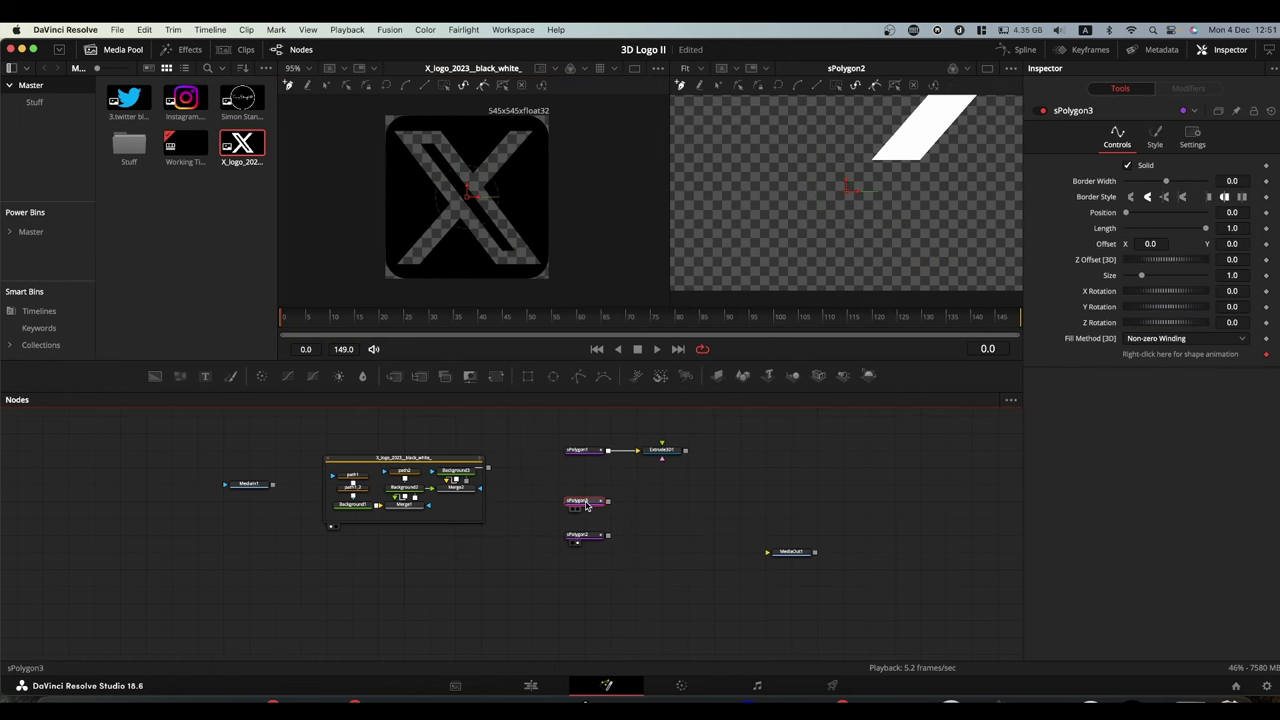
left_click(586, 537)
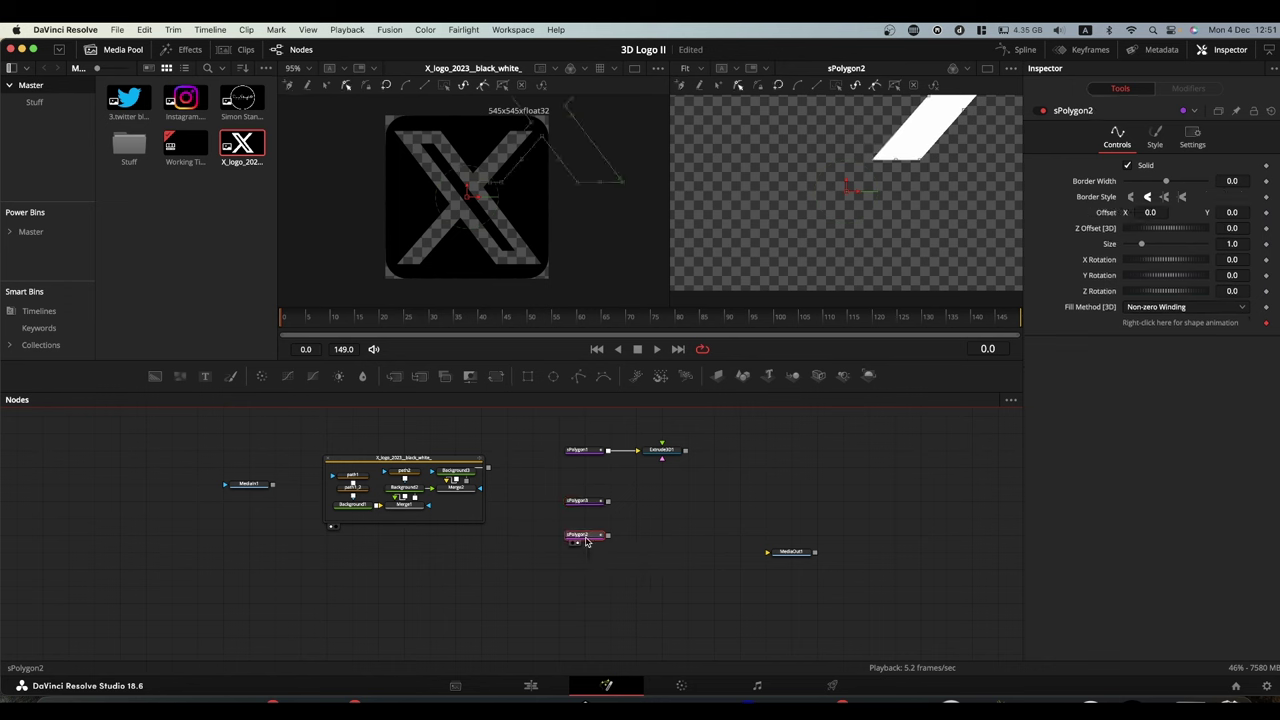
left_click(588, 503)
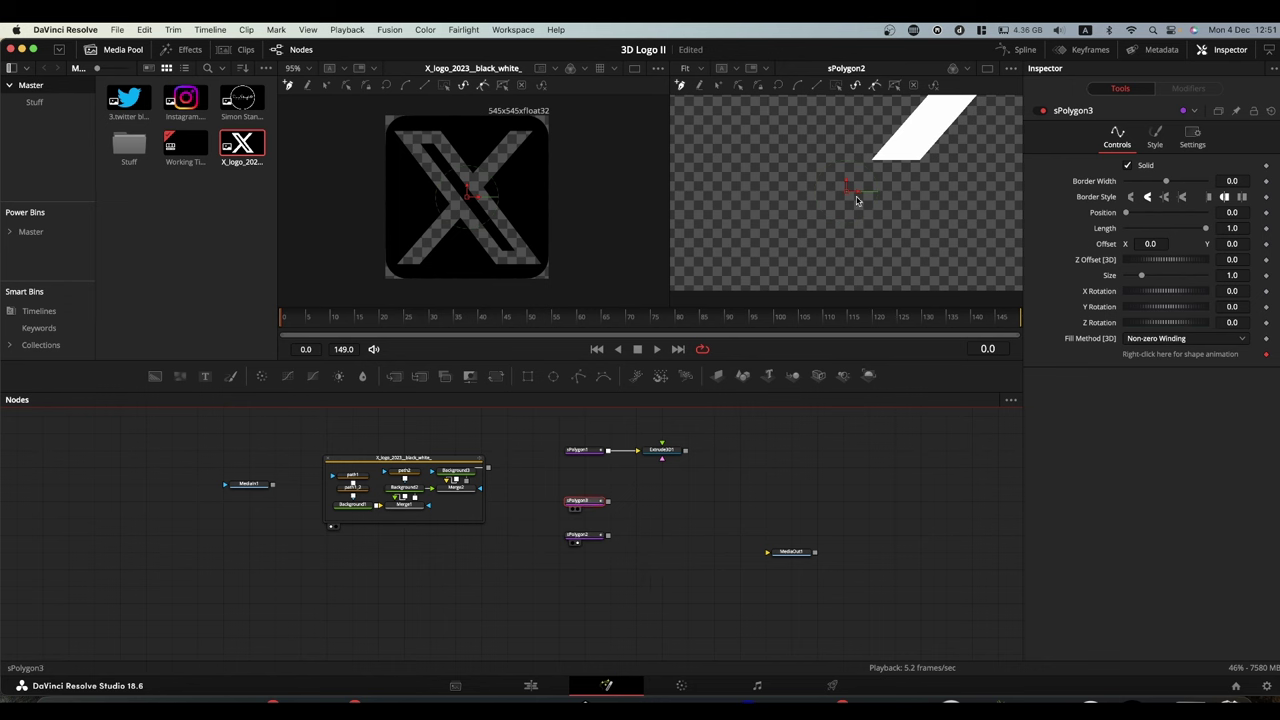
right_click(758, 195)
mouse_move(820, 334)
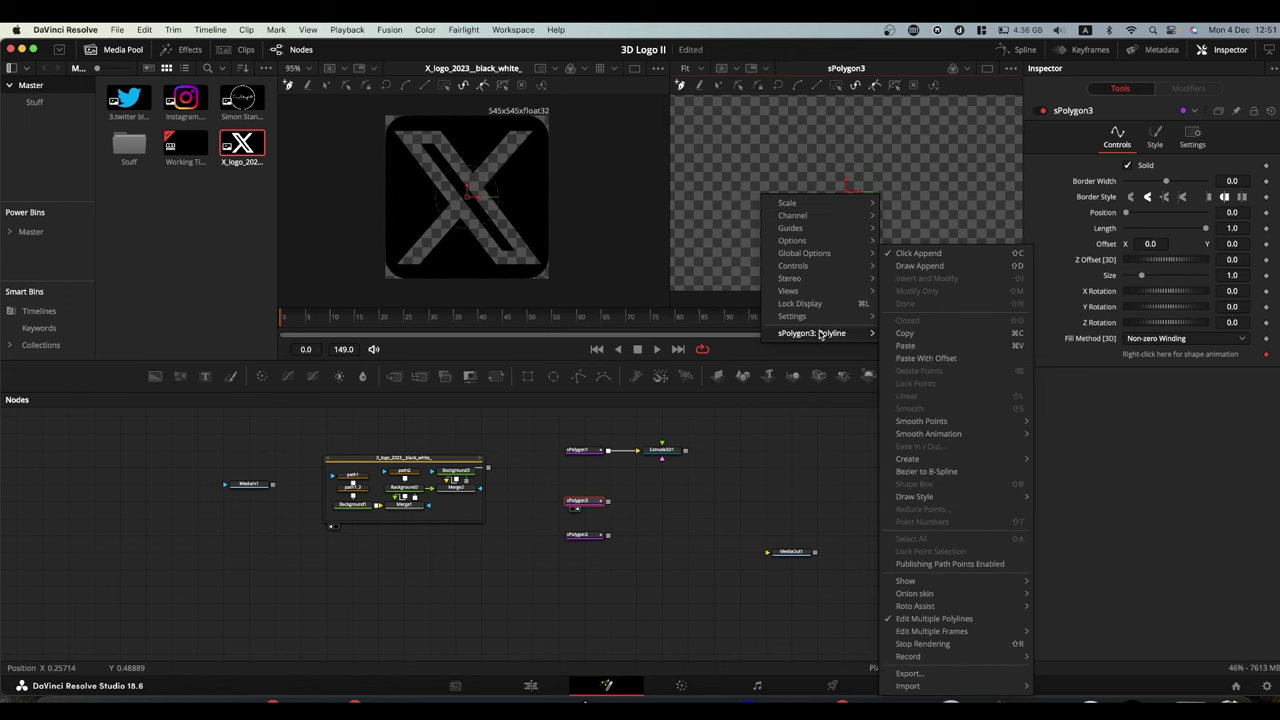
left_click(906, 346)
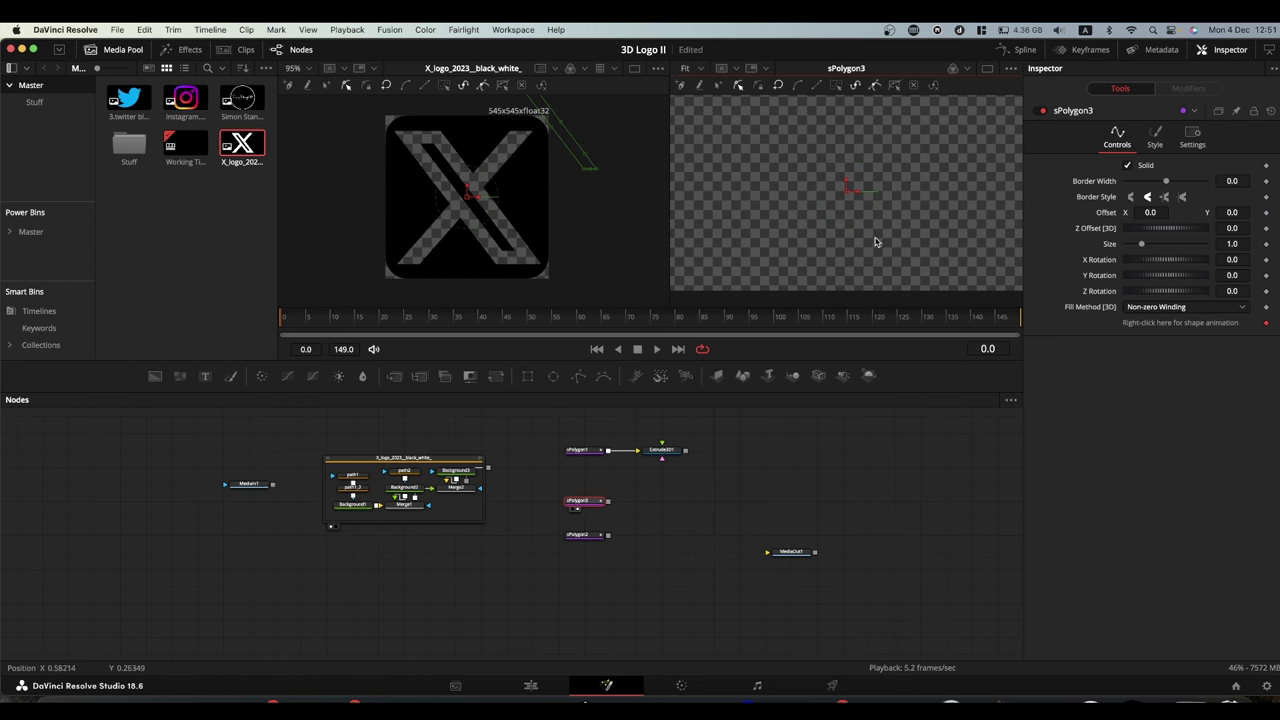
- Zoom out and compare the sPolygon2 and sPolygon3 outlines, then reselect sPolygon2 for a new node
scroll(879, 226, "down", 5)
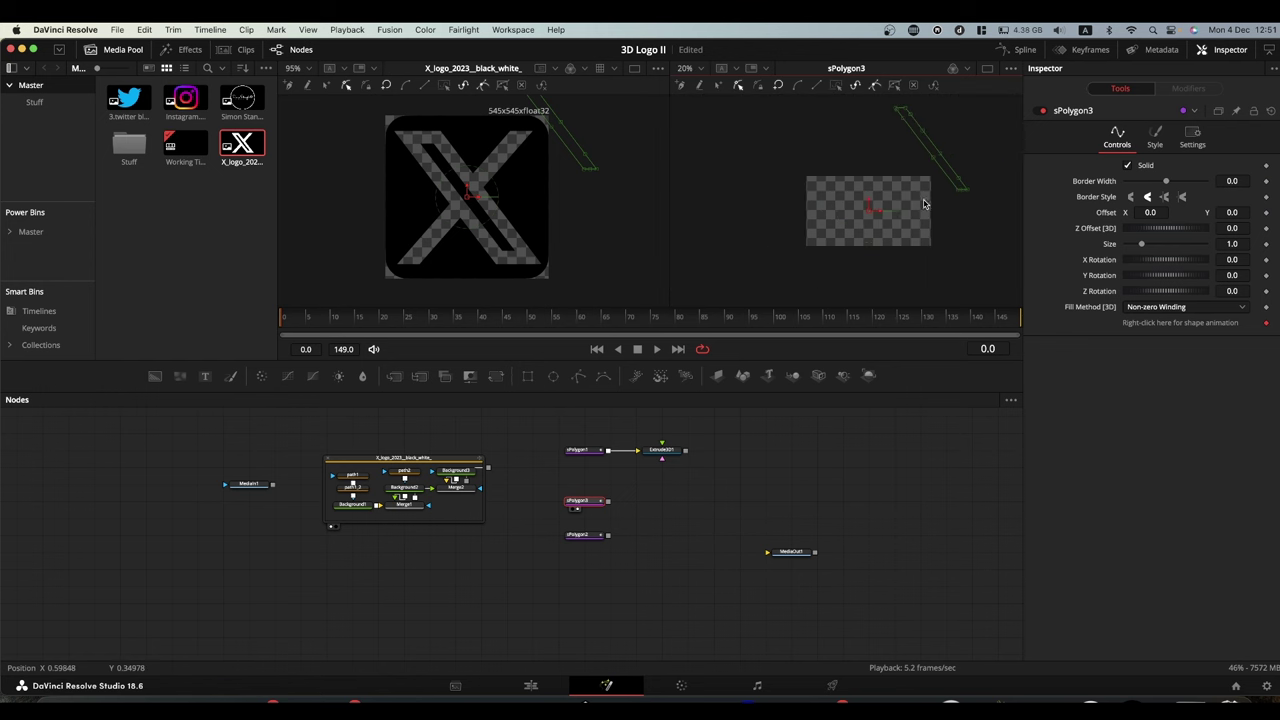
left_click(589, 537)
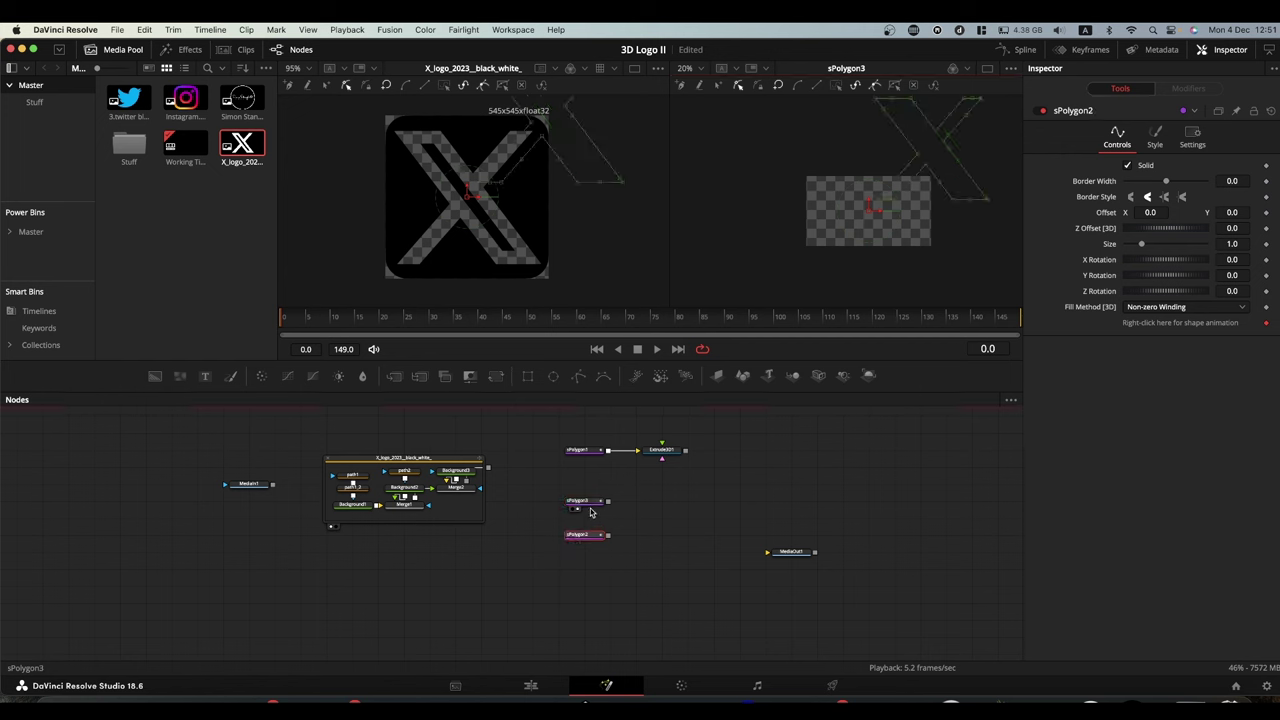
left_click(589, 505)
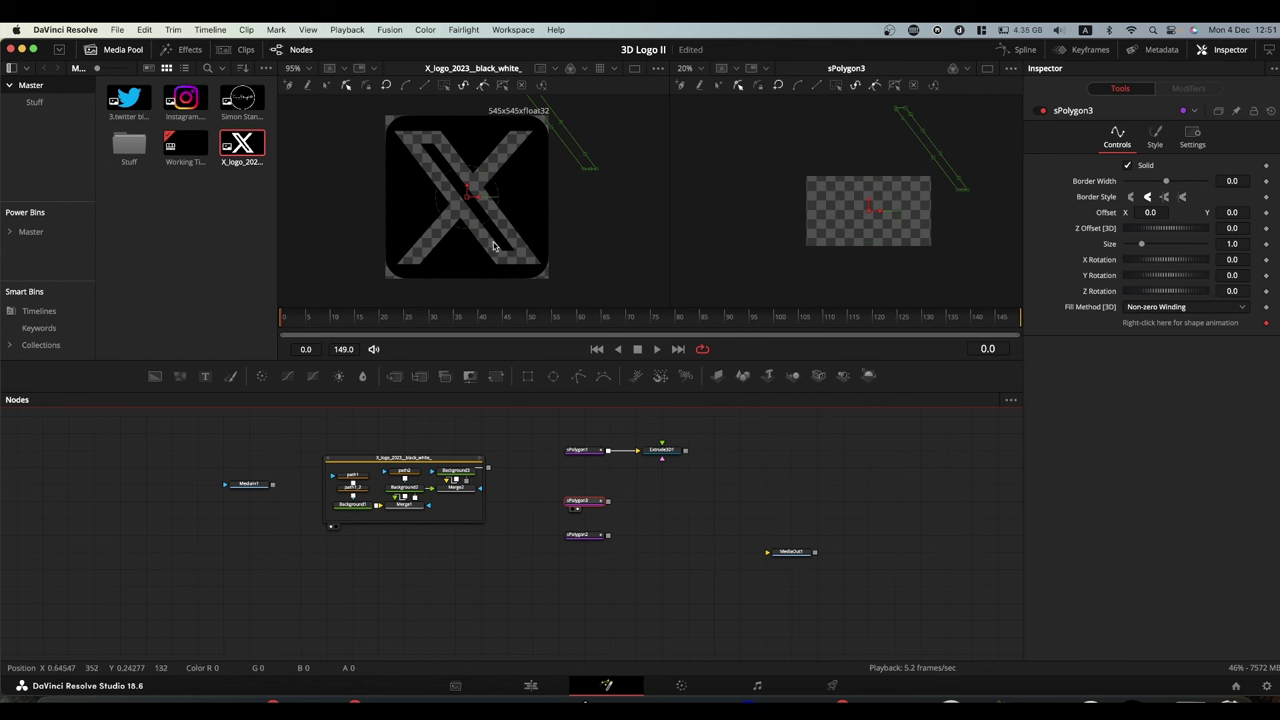
left_click(585, 537)
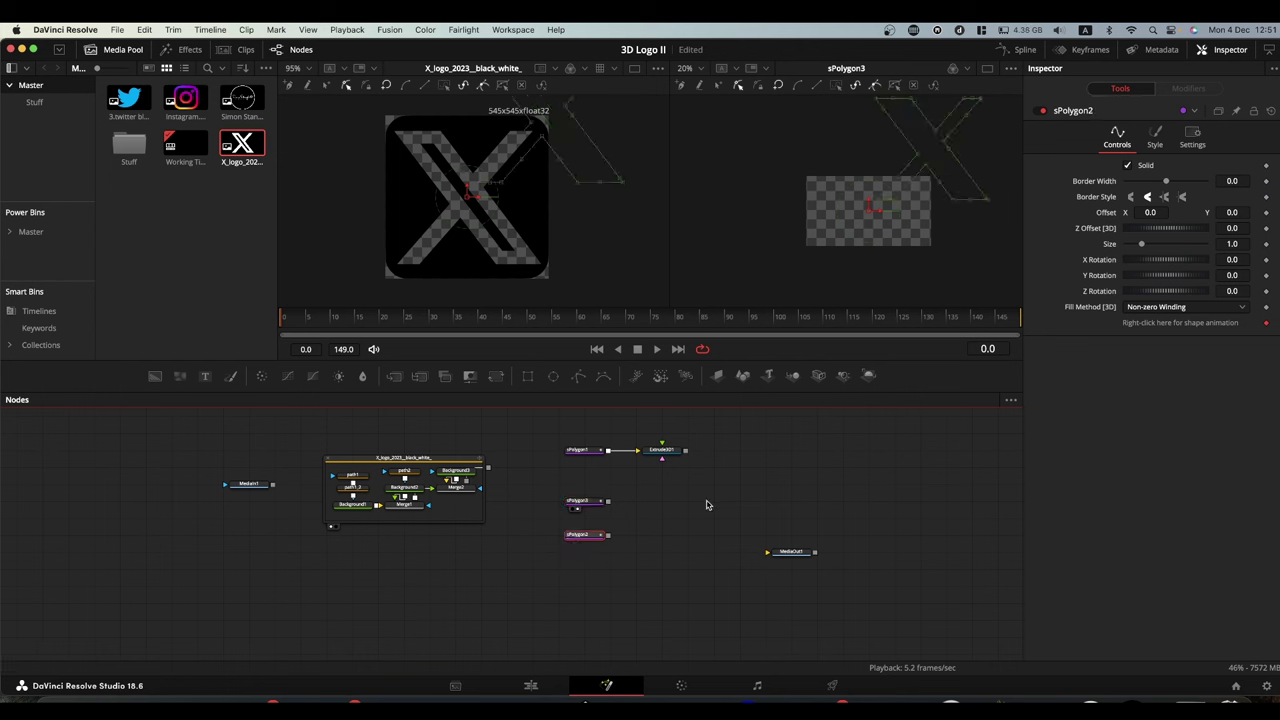
key("shift+space")
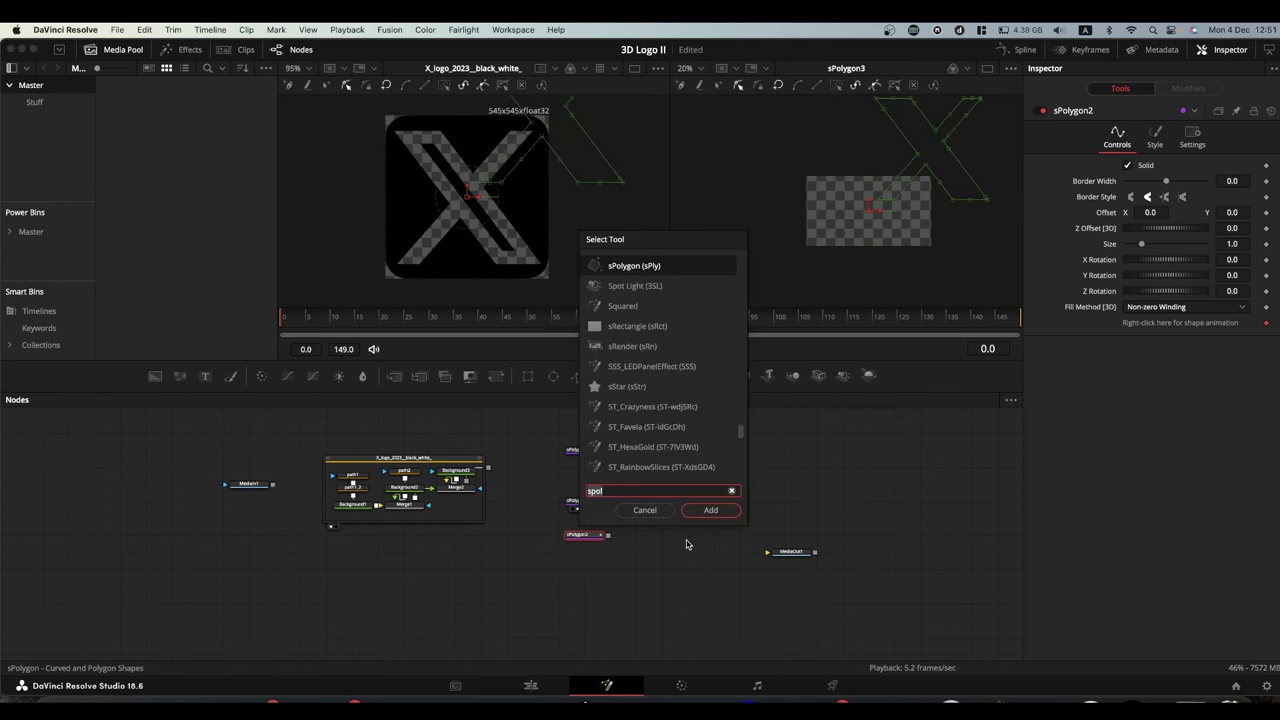
- Add an sBoolean node after sPolygon2, wire sPolygon3 into its second input, and view it
type("sboo")
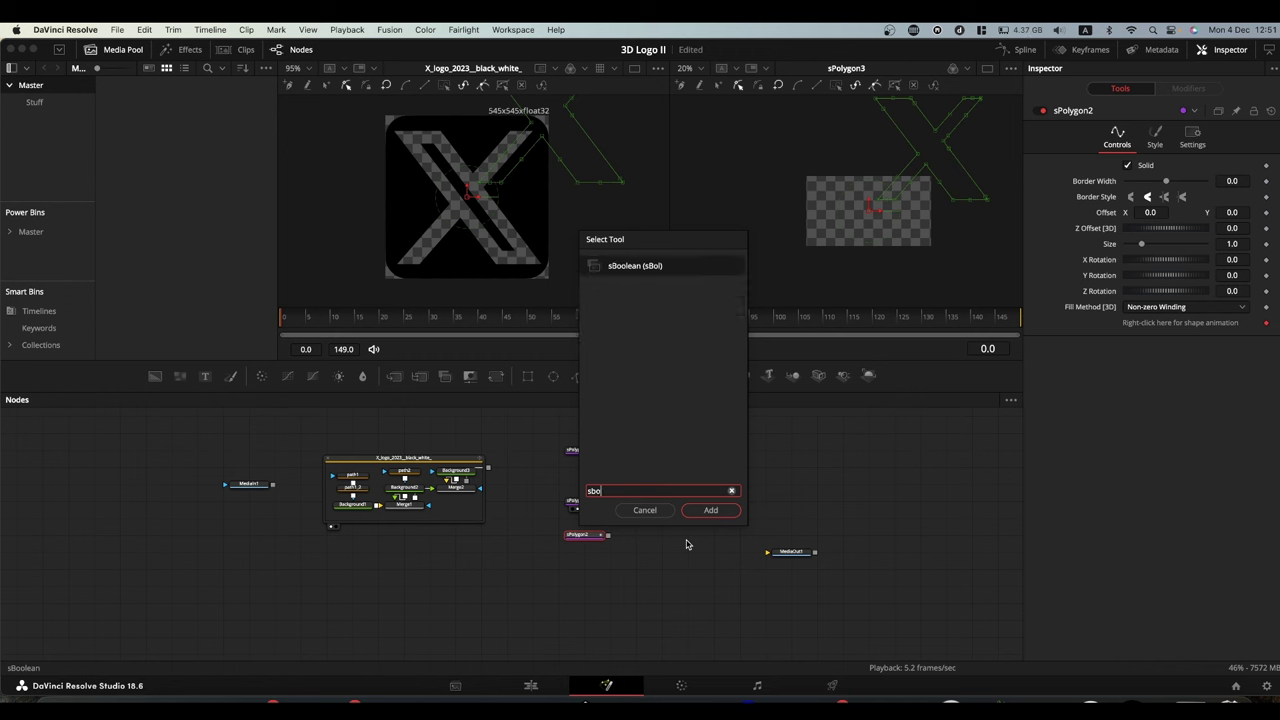
key("Return")
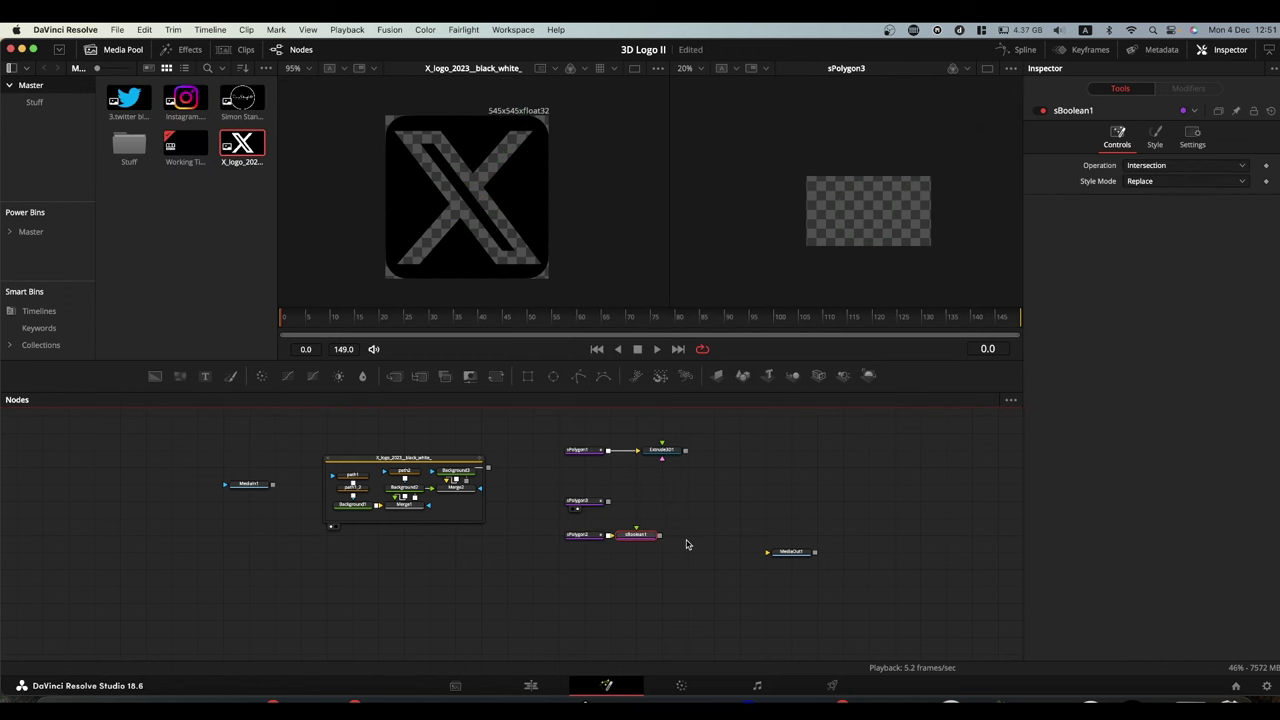
left_click_drag(648, 535, 699, 535)
left_click(588, 537)
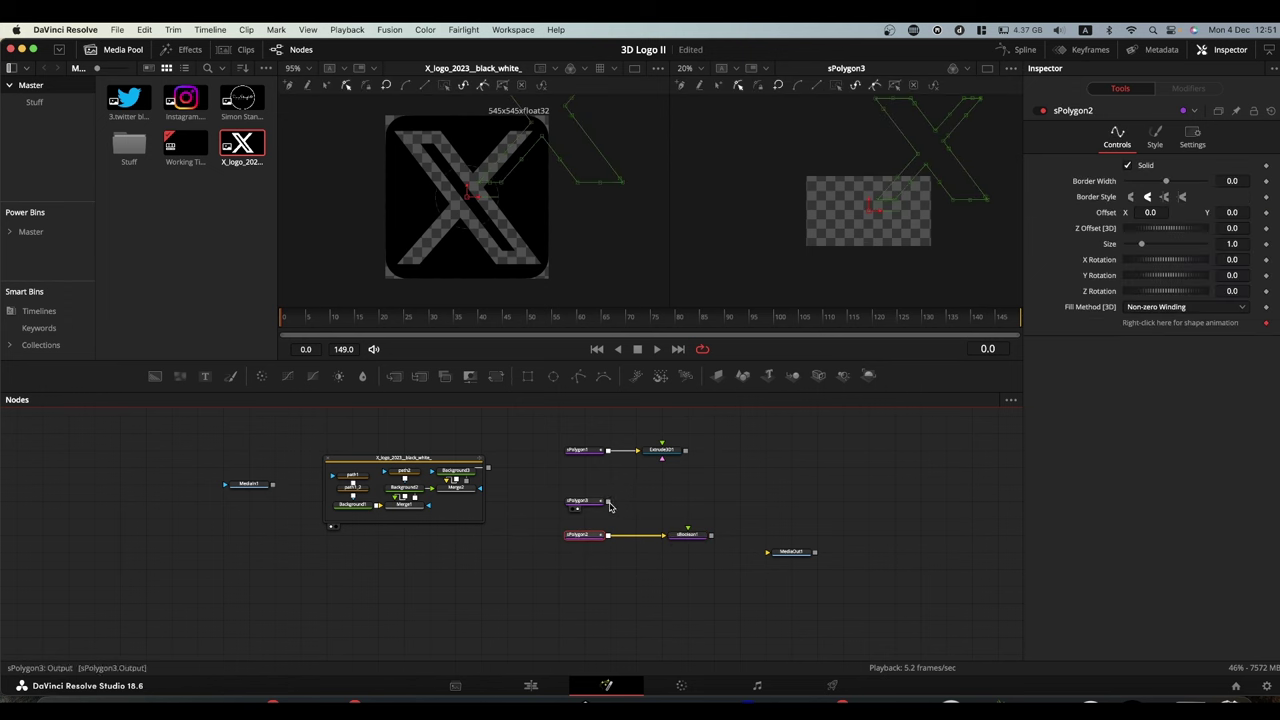
left_click_drag(609, 505, 693, 538)
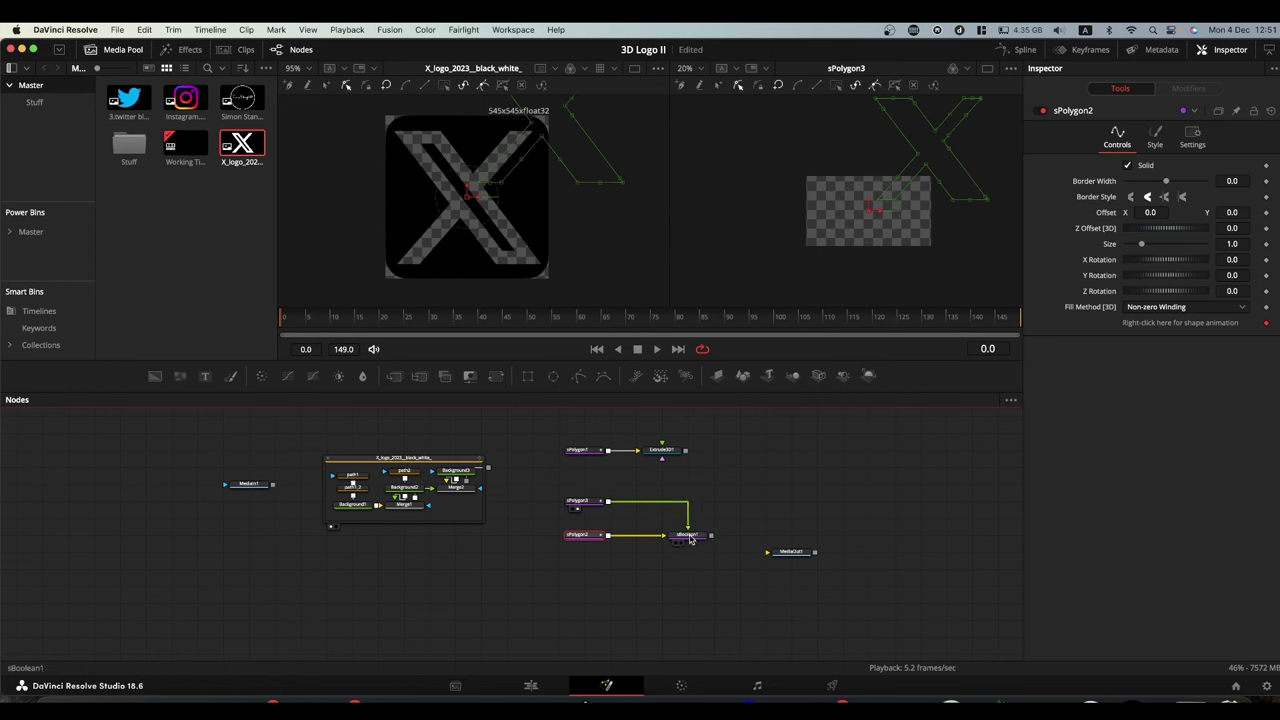
left_click(683, 543)
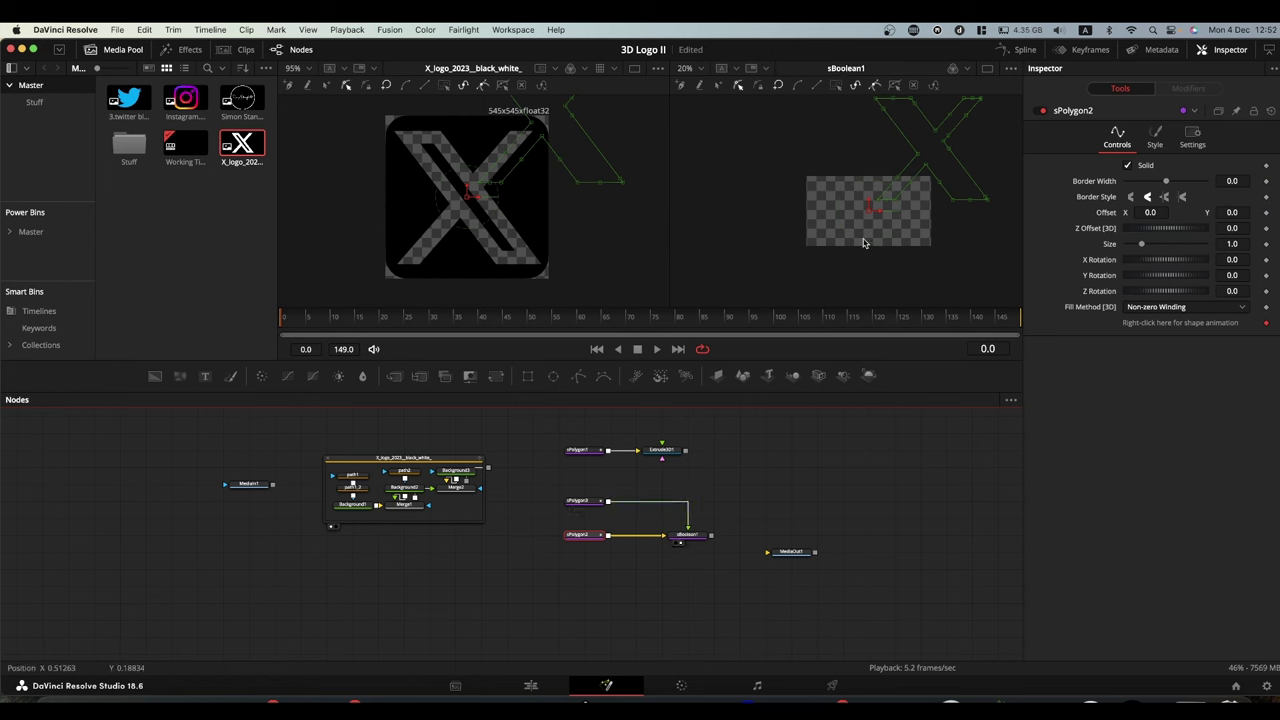
left_click(691, 537)
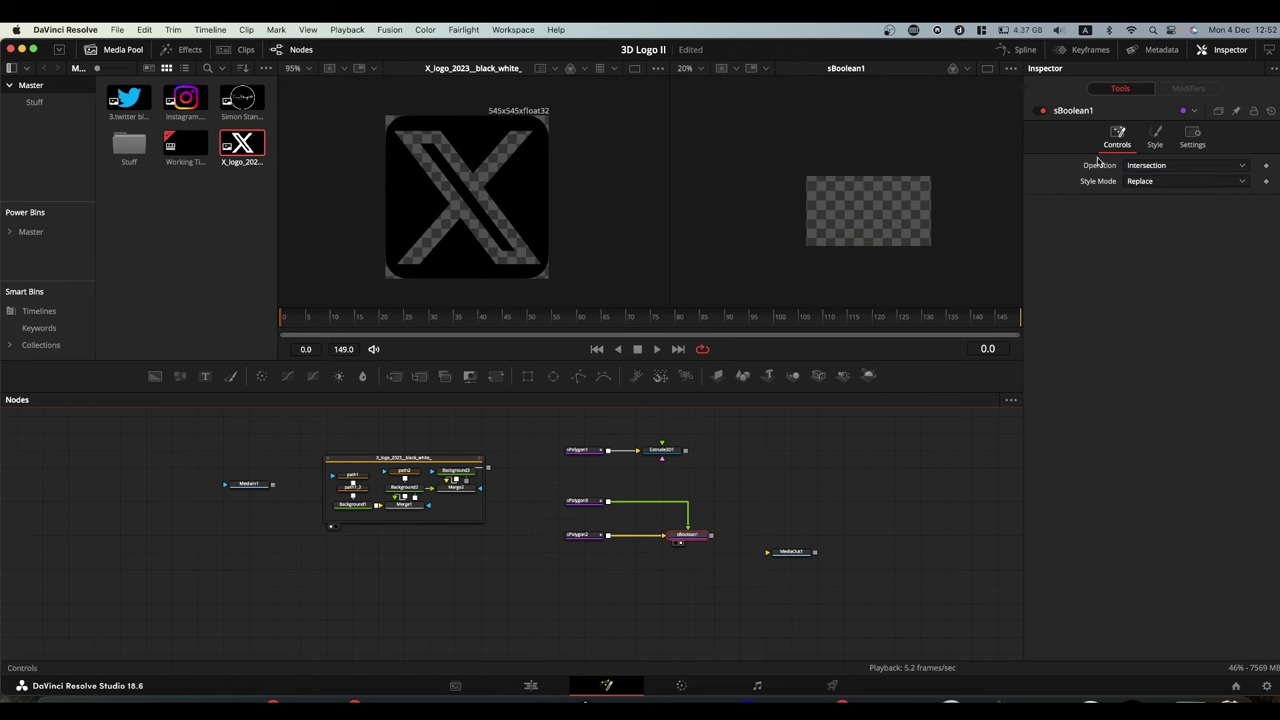
- Set sBoolean1's Operation to Subtract and shift the three shape nodes left
left_click(1148, 170)
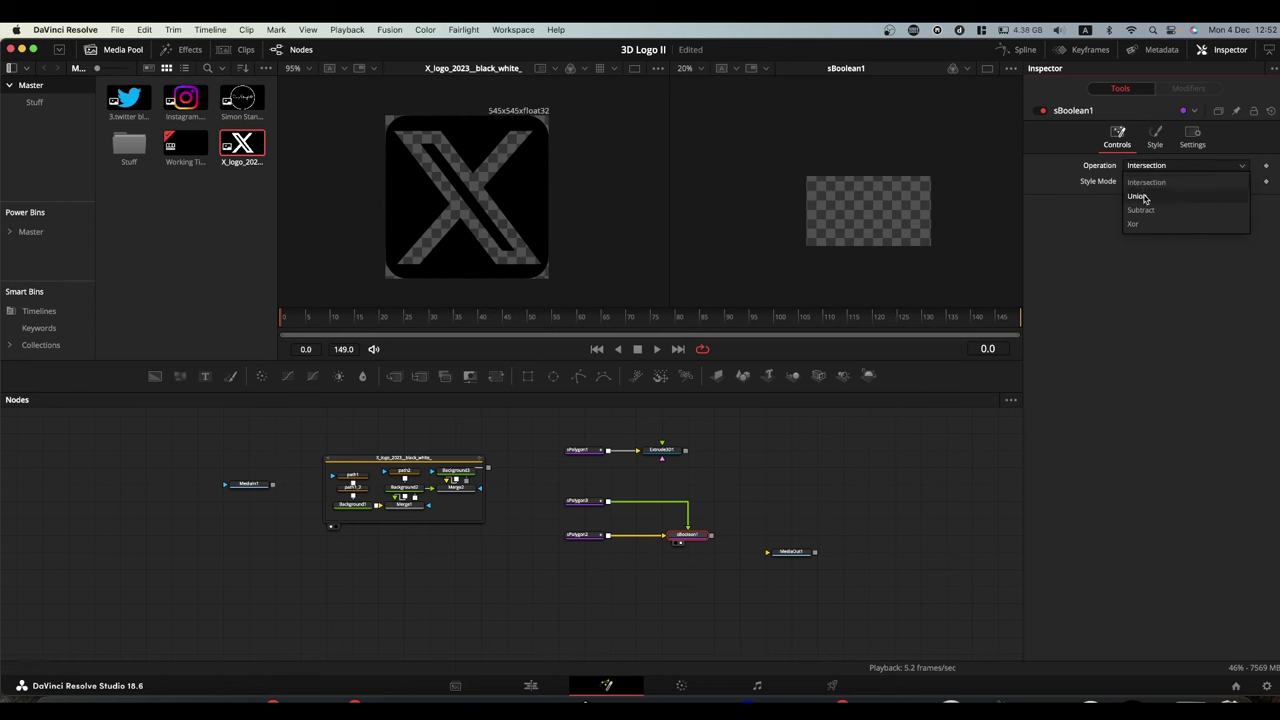
left_click(1144, 209)
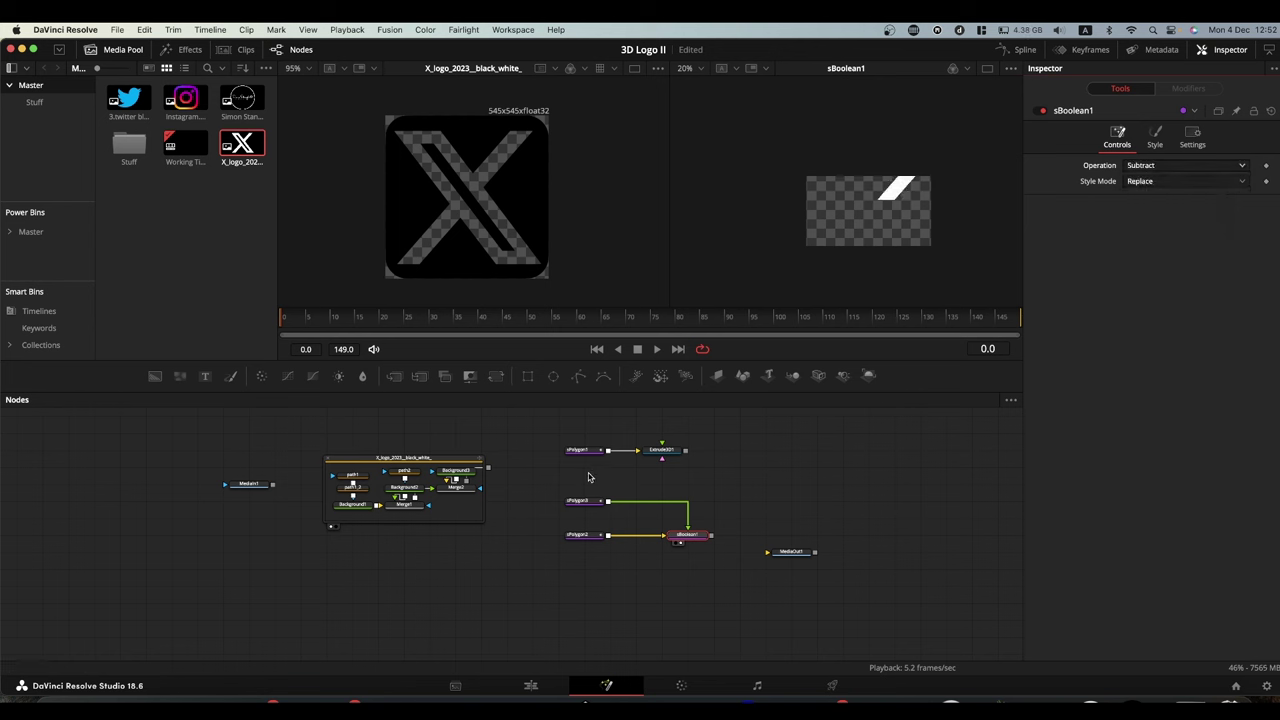
left_click_drag(578, 477, 639, 536)
left_click(700, 518)
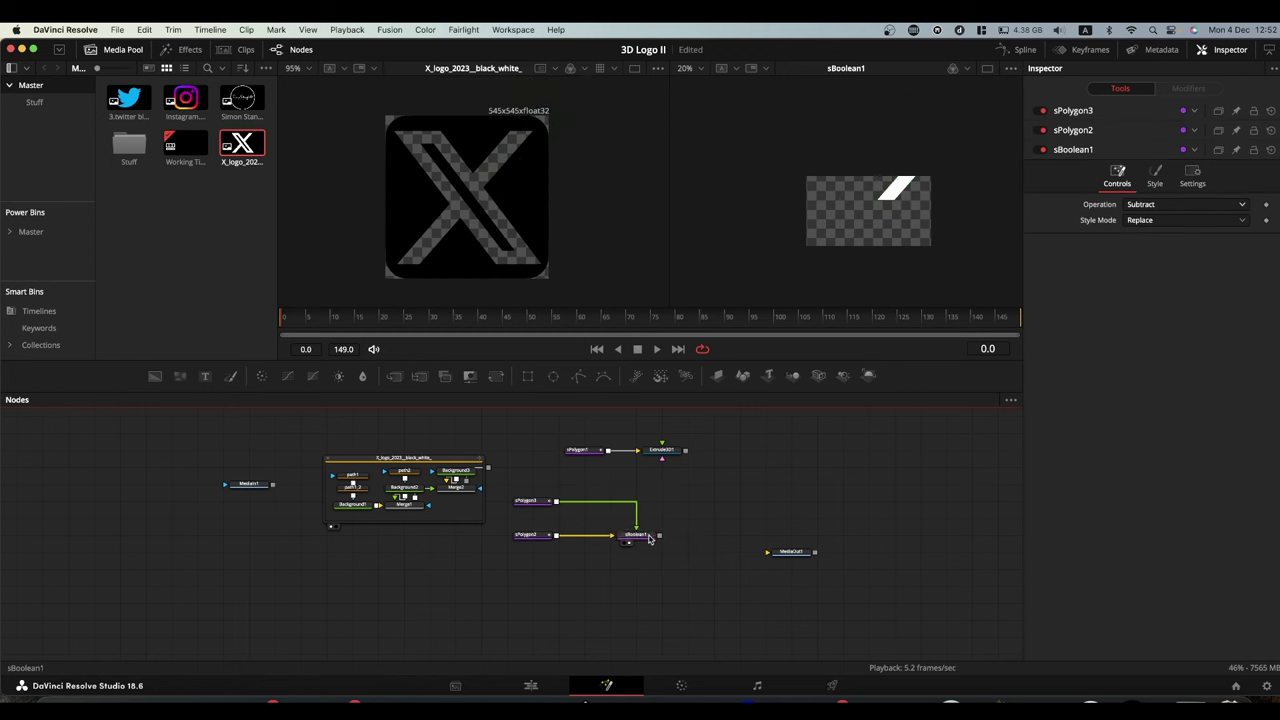
left_click(646, 538)
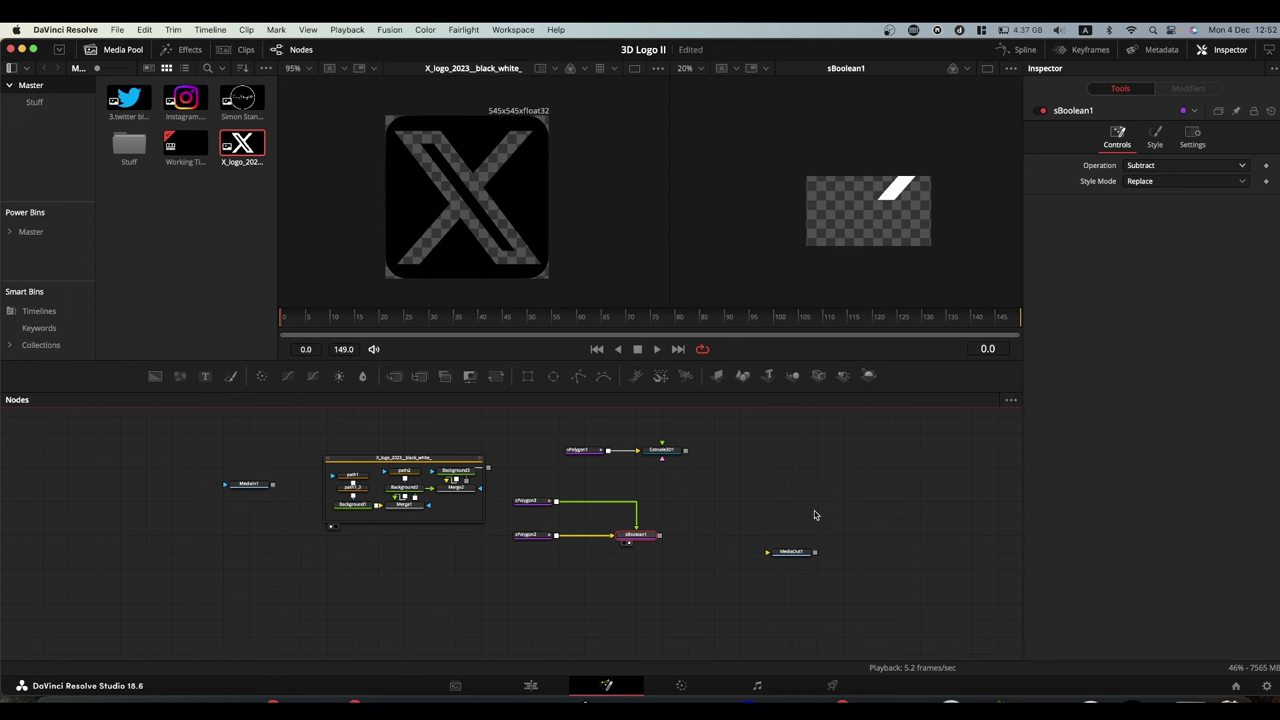
- Add an Extrude 3D node after sBoolean1, view it in 3D, and tidy the polygon nodes
key("shift+space")
type("ex")
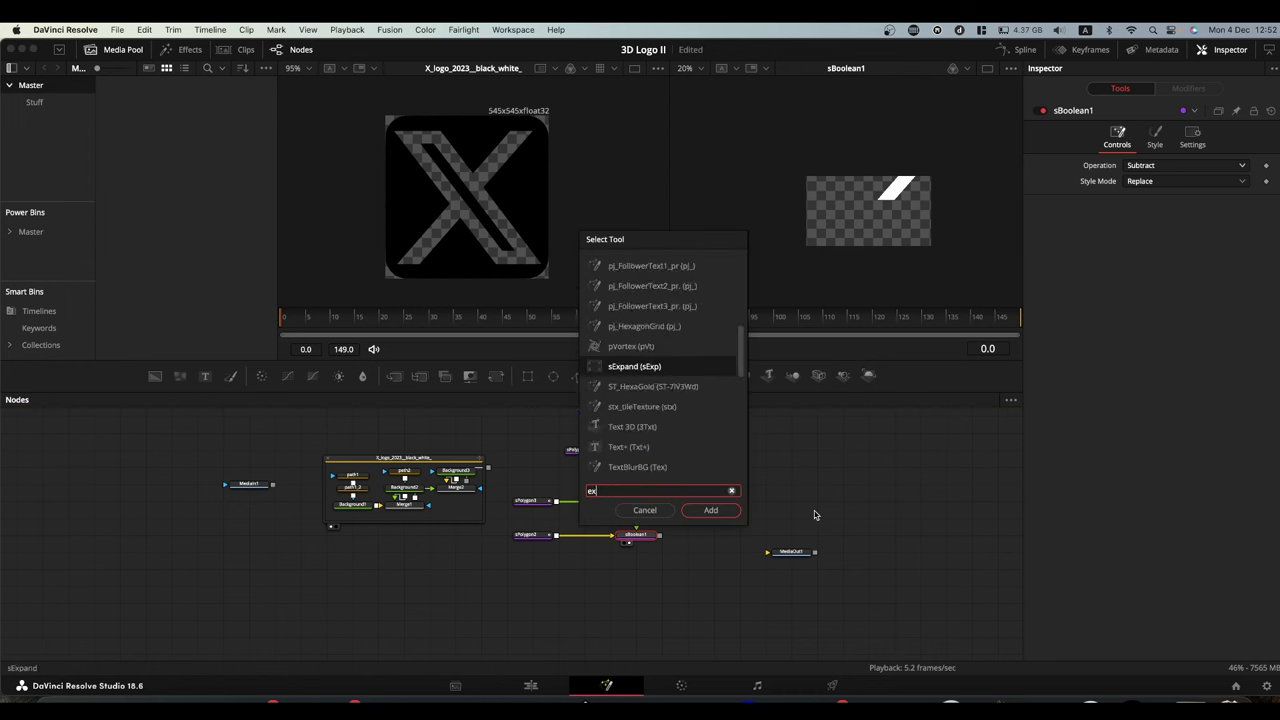
type("trud")
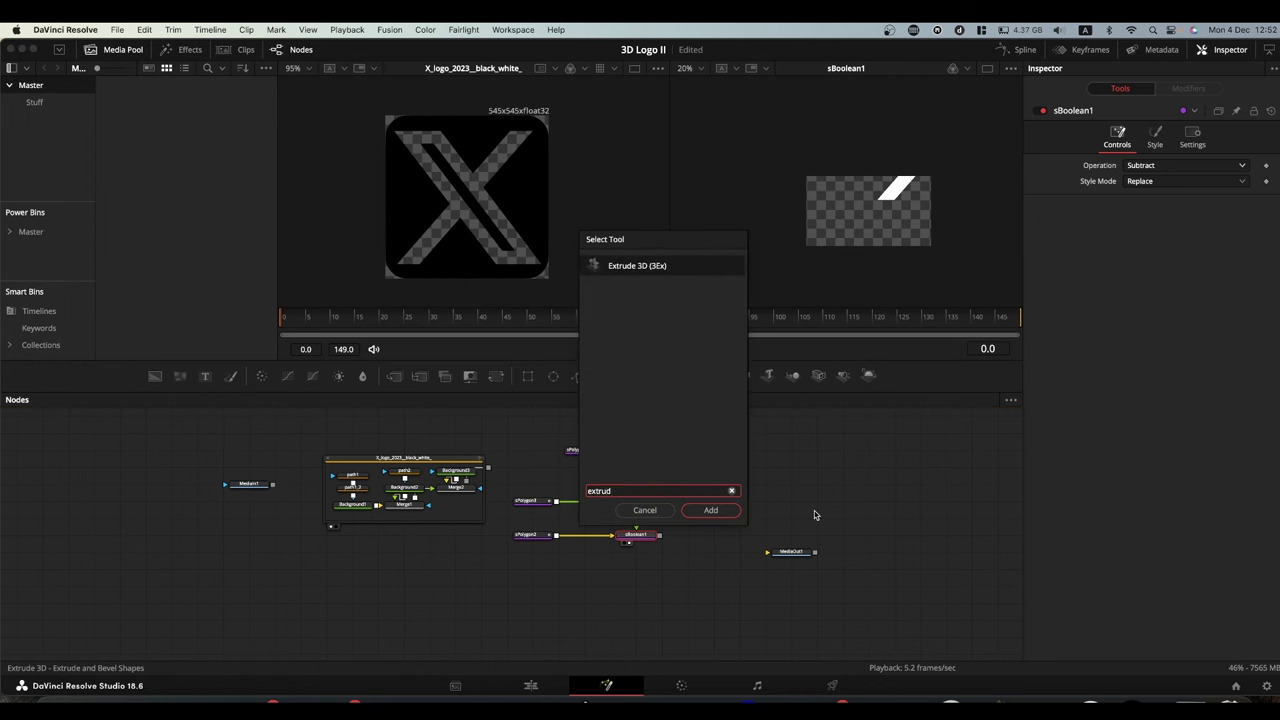
key("Return")
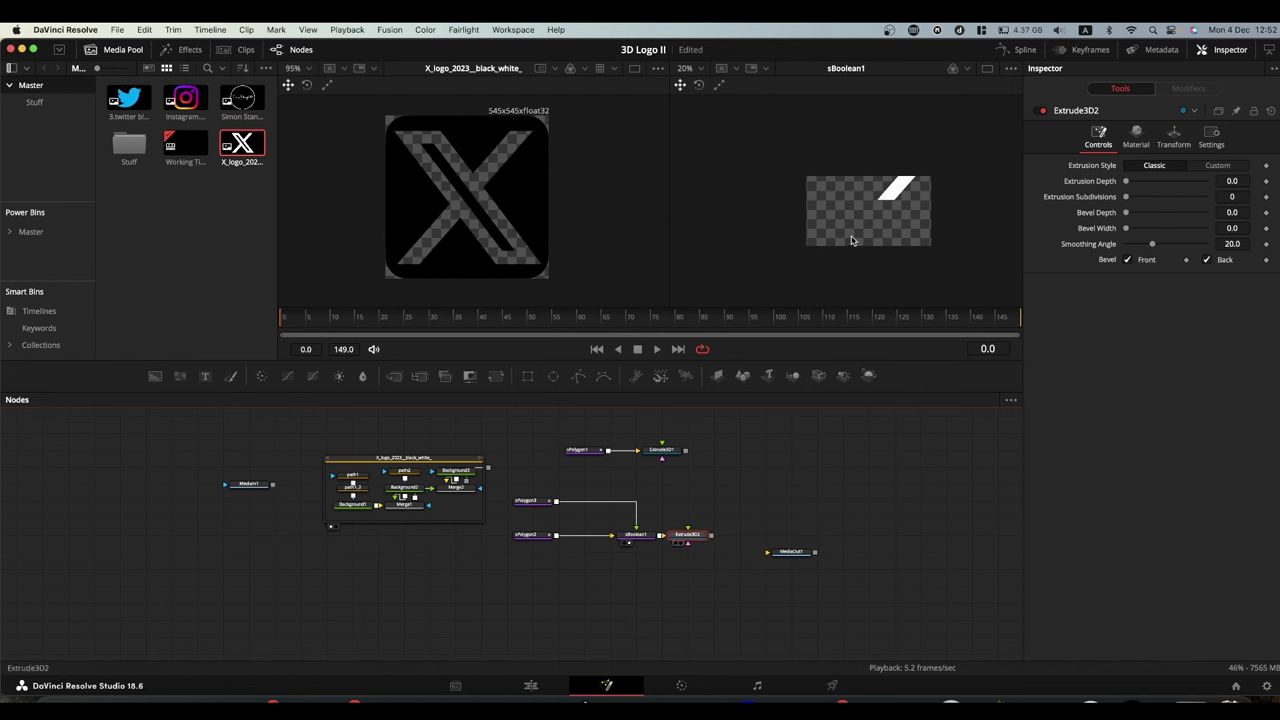
key("2")
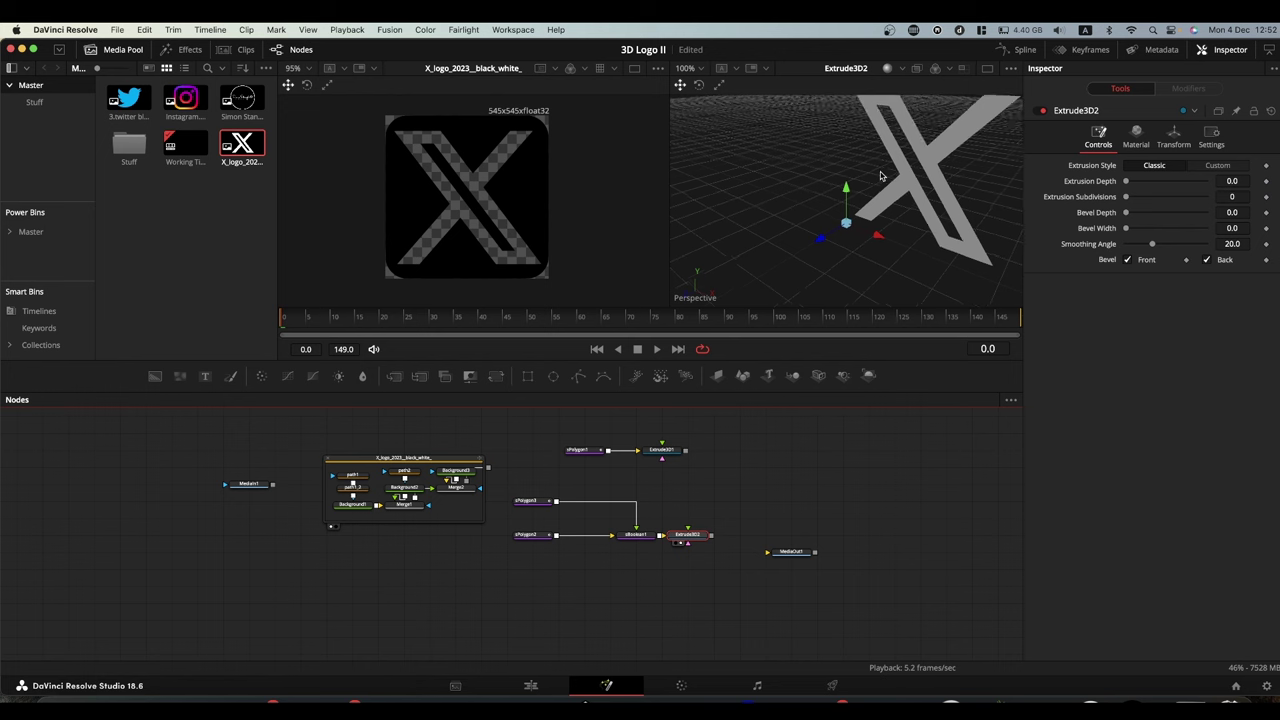
left_click_drag(880, 176, 884, 155)
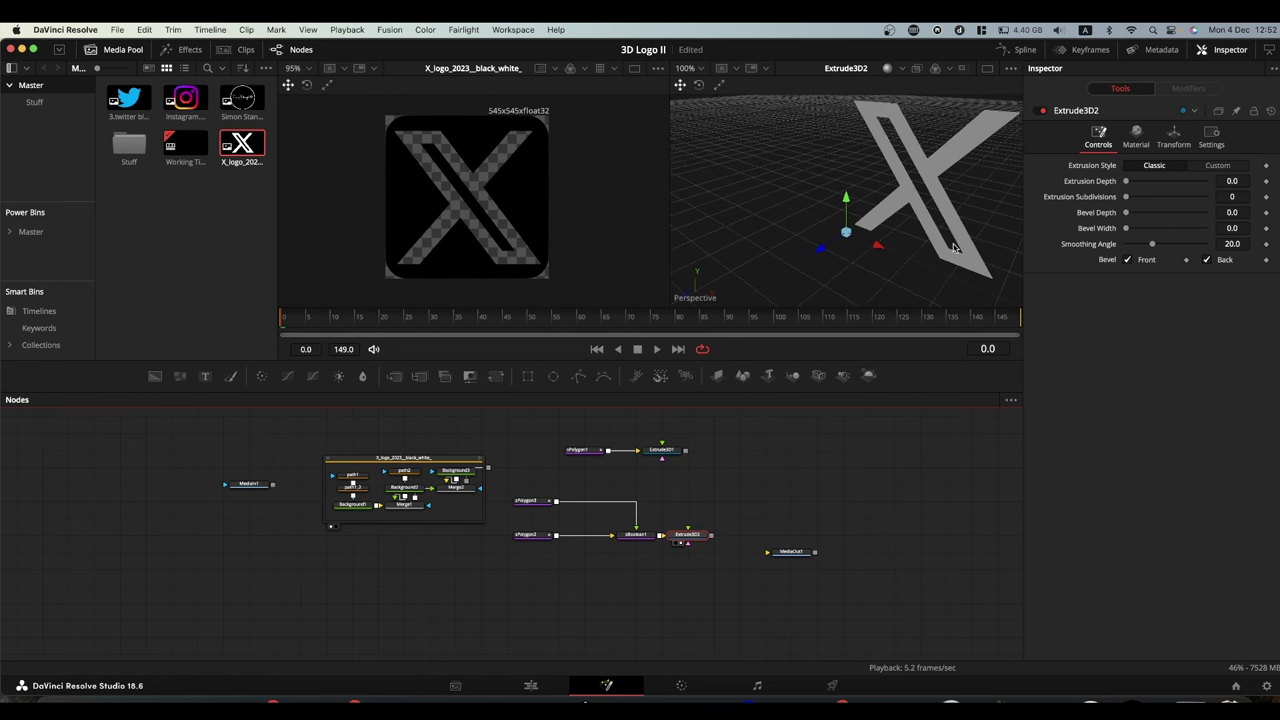
left_click_drag(541, 503, 584, 537)
left_click(528, 535, "ctrl")
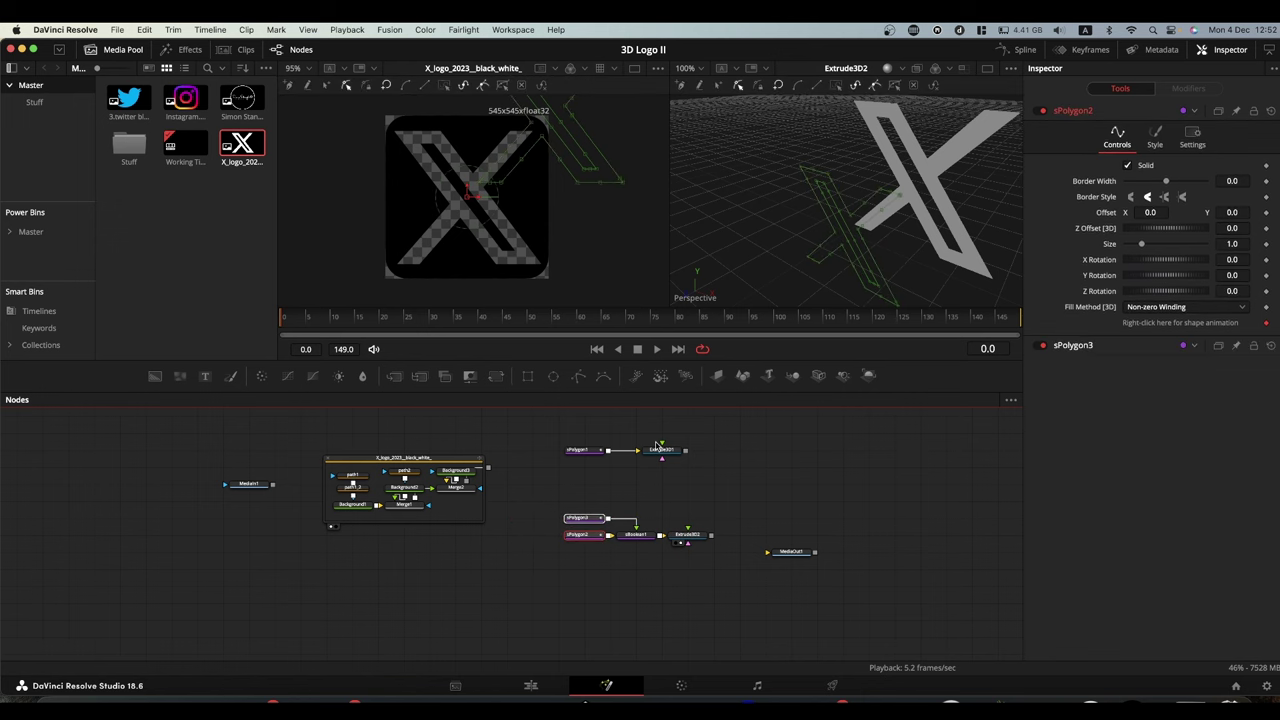
- Set Extrude3D2's Translation X and Y to -0.5 and move MediaOut1 further right
left_click(686, 535)
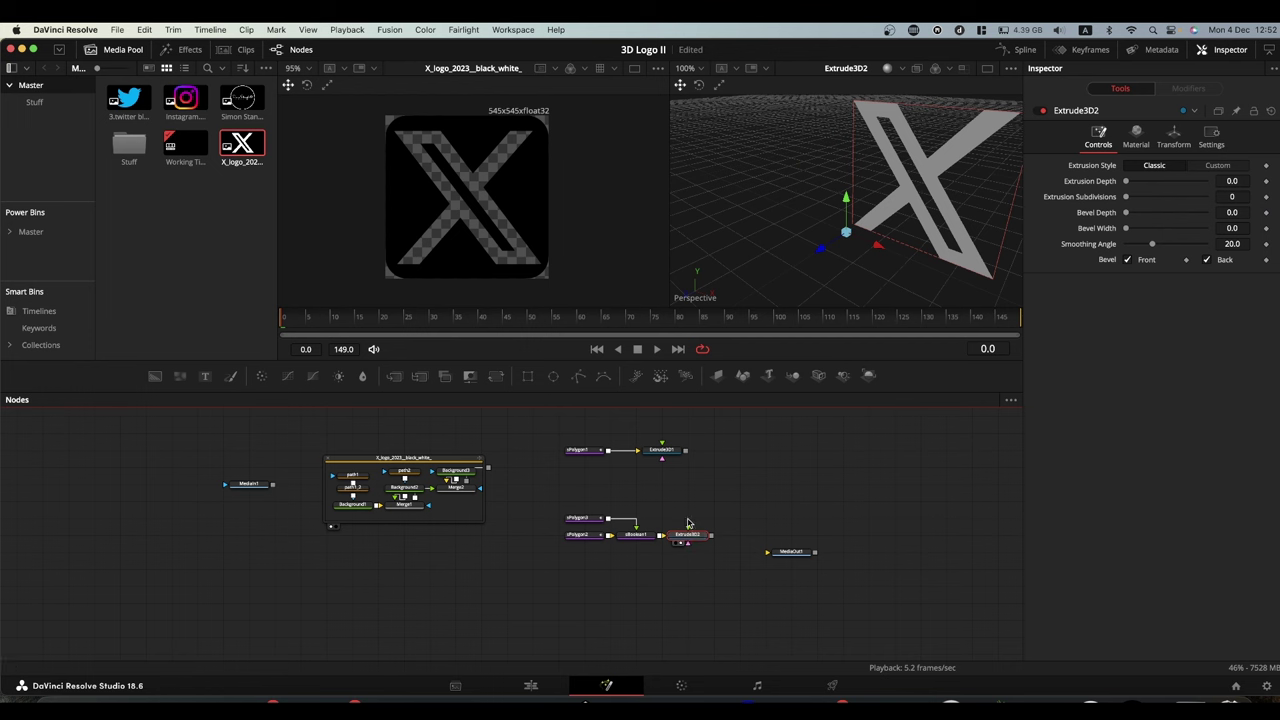
left_click(1174, 137)
left_click(1232, 180)
type("-0.5")
left_click(1240, 195)
type("-0.5")
key("Return")
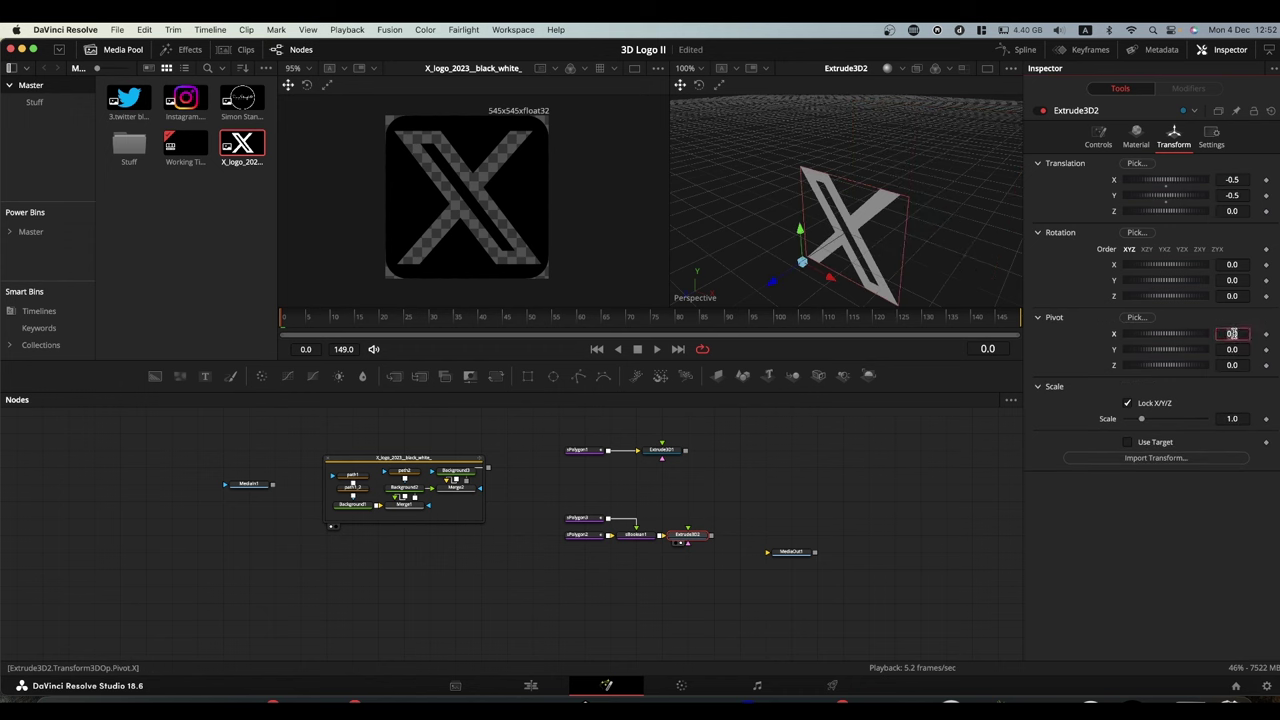
left_click_drag(790, 551, 868, 551)
- Merge Extrude3D1 with Extrude3D2 into Merge3D1 and view the combined 3D scene
left_click(687, 452)
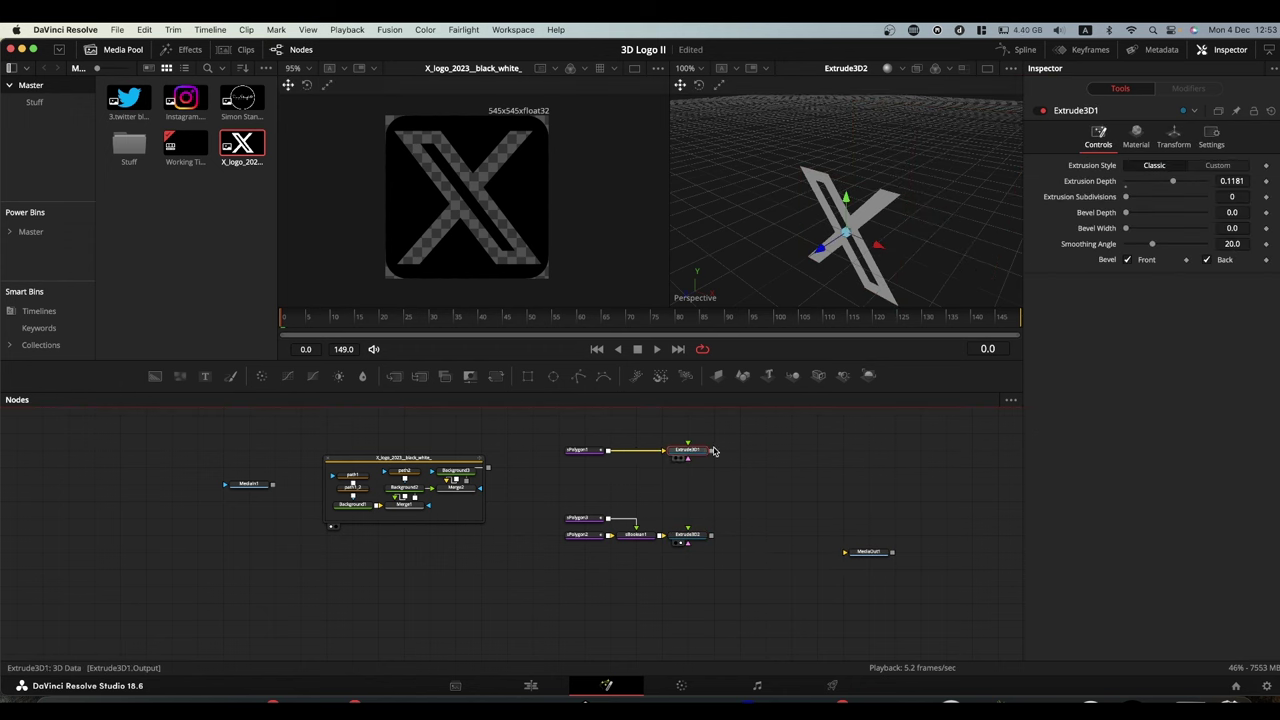
left_click_drag(711, 453, 713, 538)
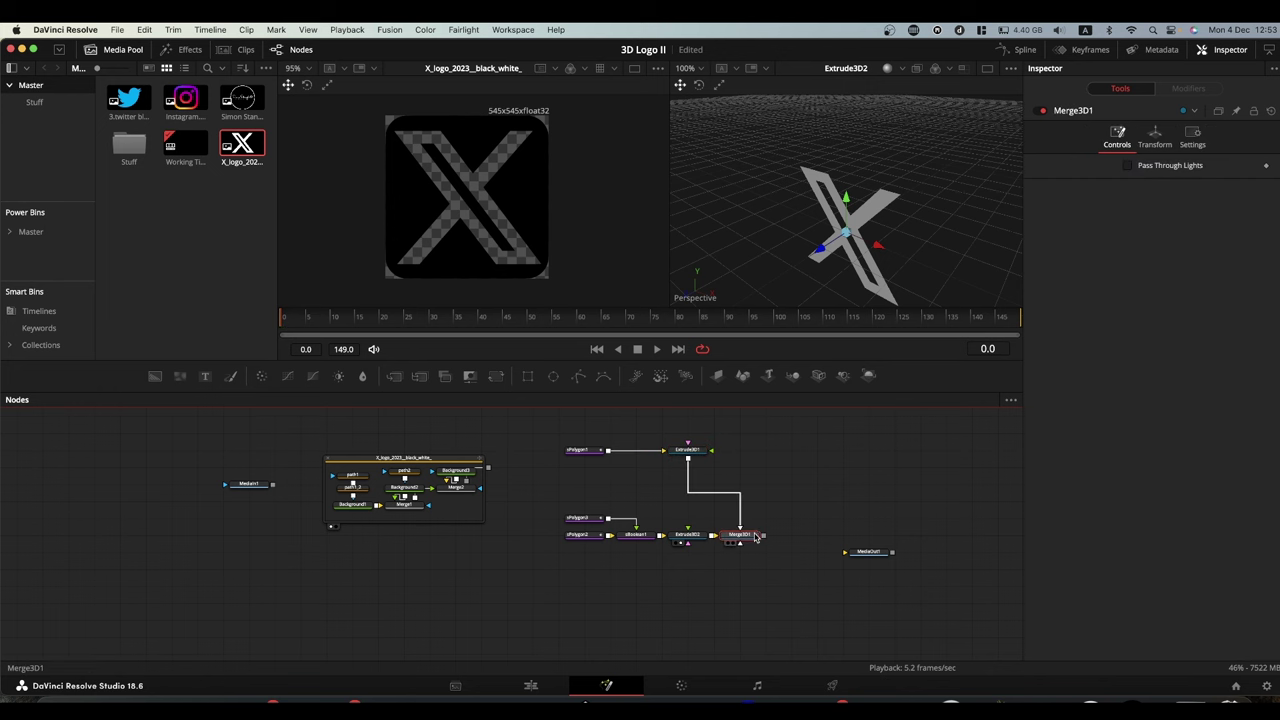
key("2")
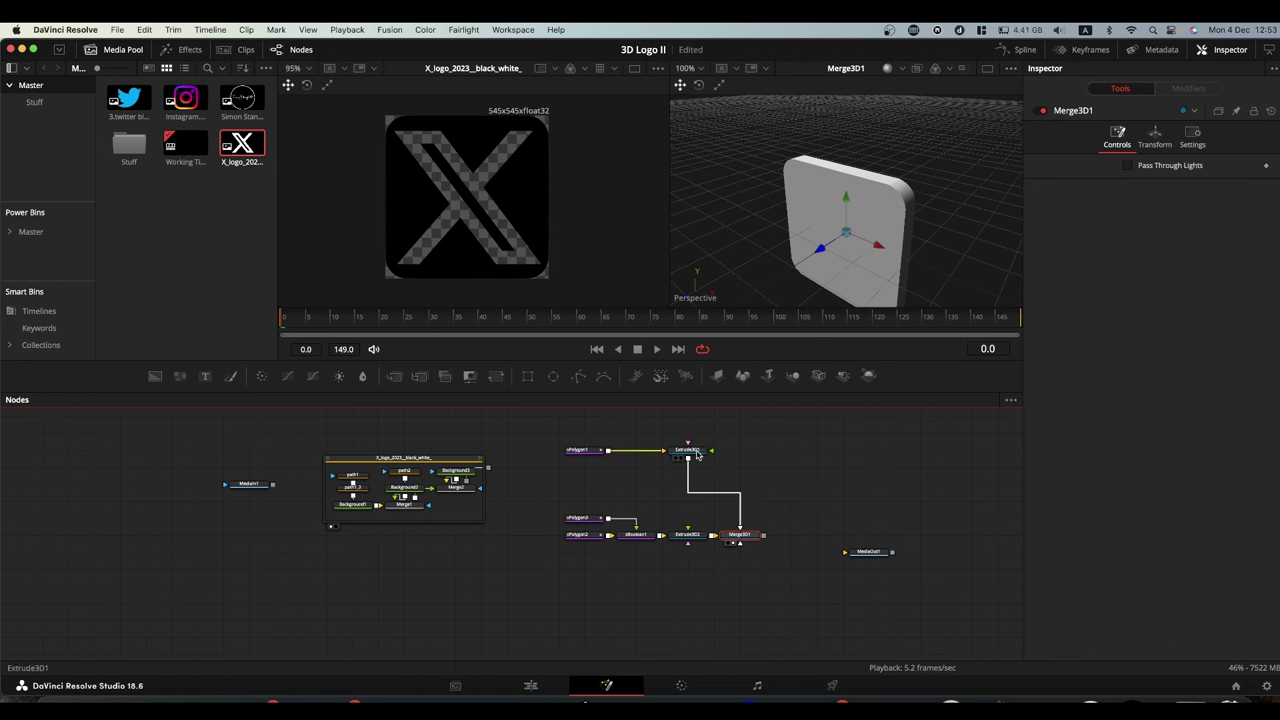
- Override Extrude3D1's diffuse colour in its Material settings and set it to black
left_click(697, 455)
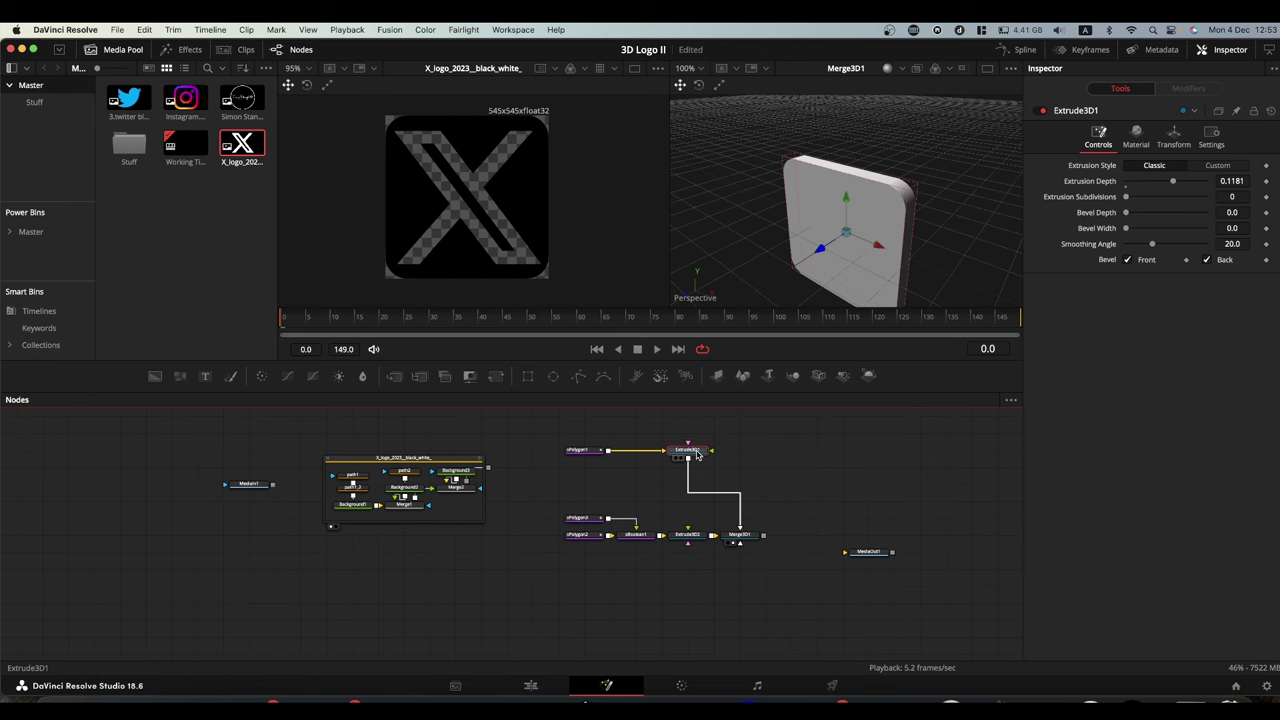
left_click(1140, 138)
left_click(1127, 166)
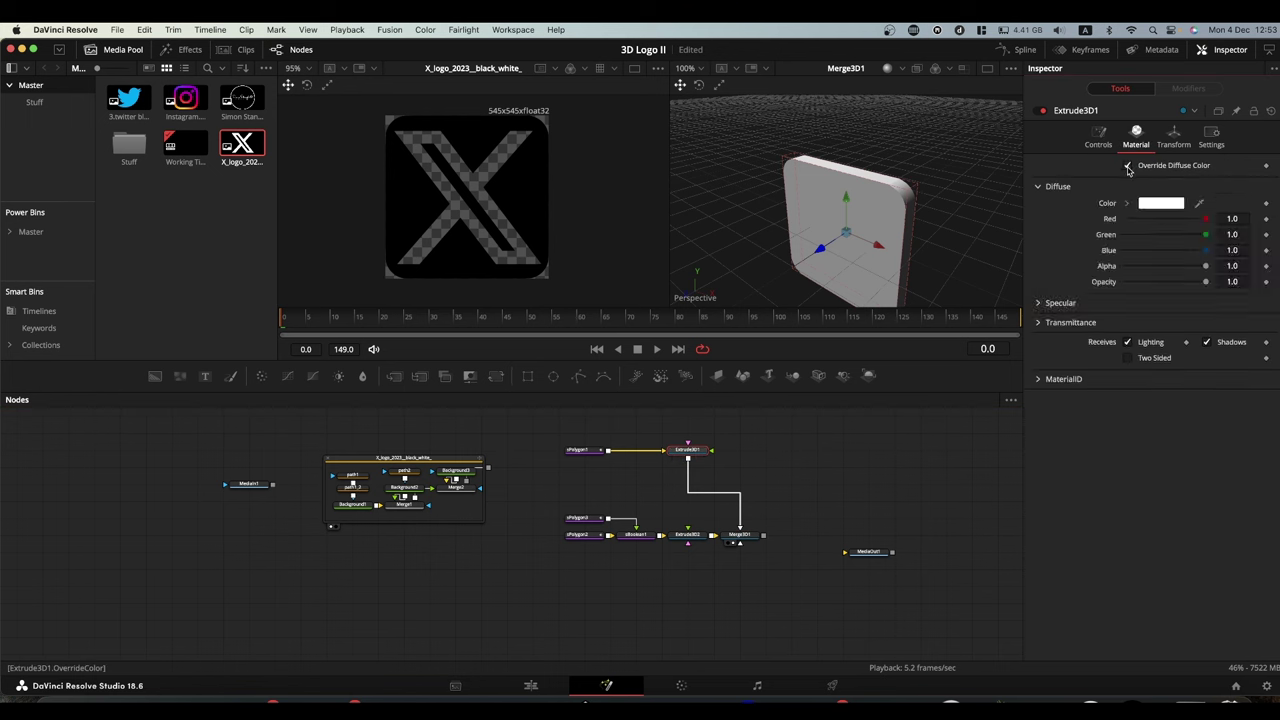
left_click(1125, 205)
left_click_drag(1128, 222, 1069, 315)
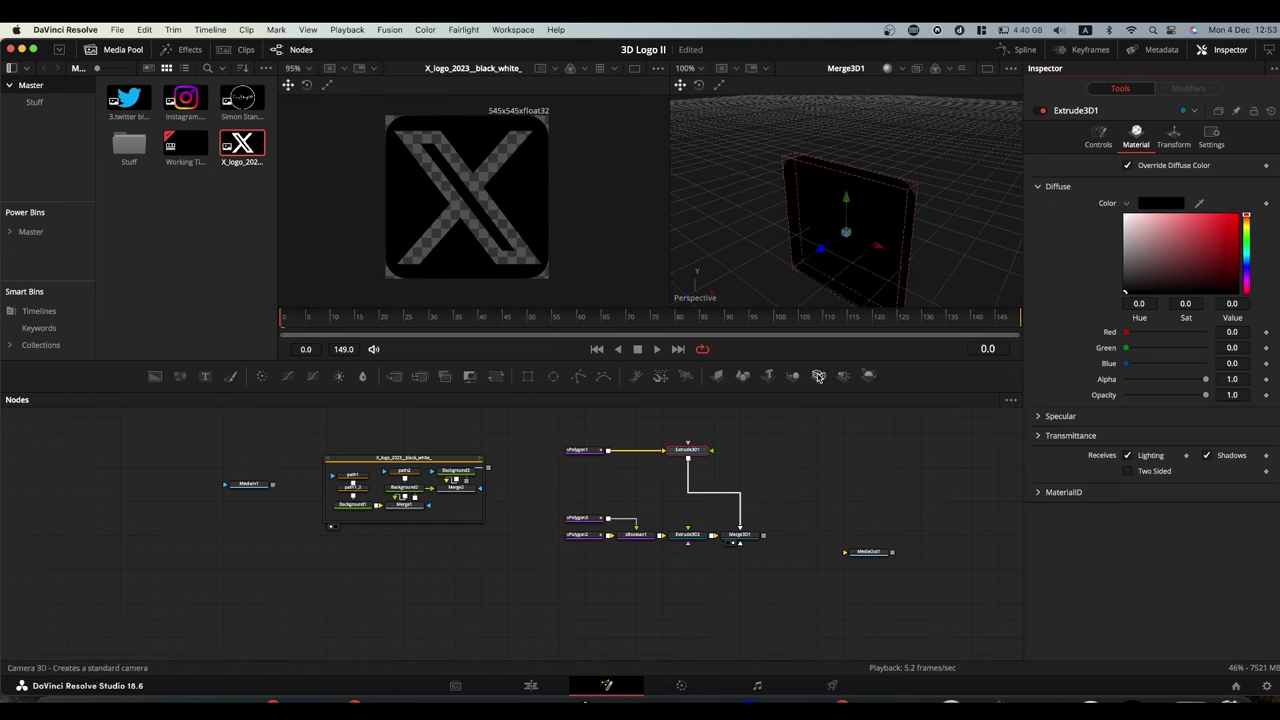
- Set Extrude3D2's Transform Translation Z to 0.01
left_click(689, 536)
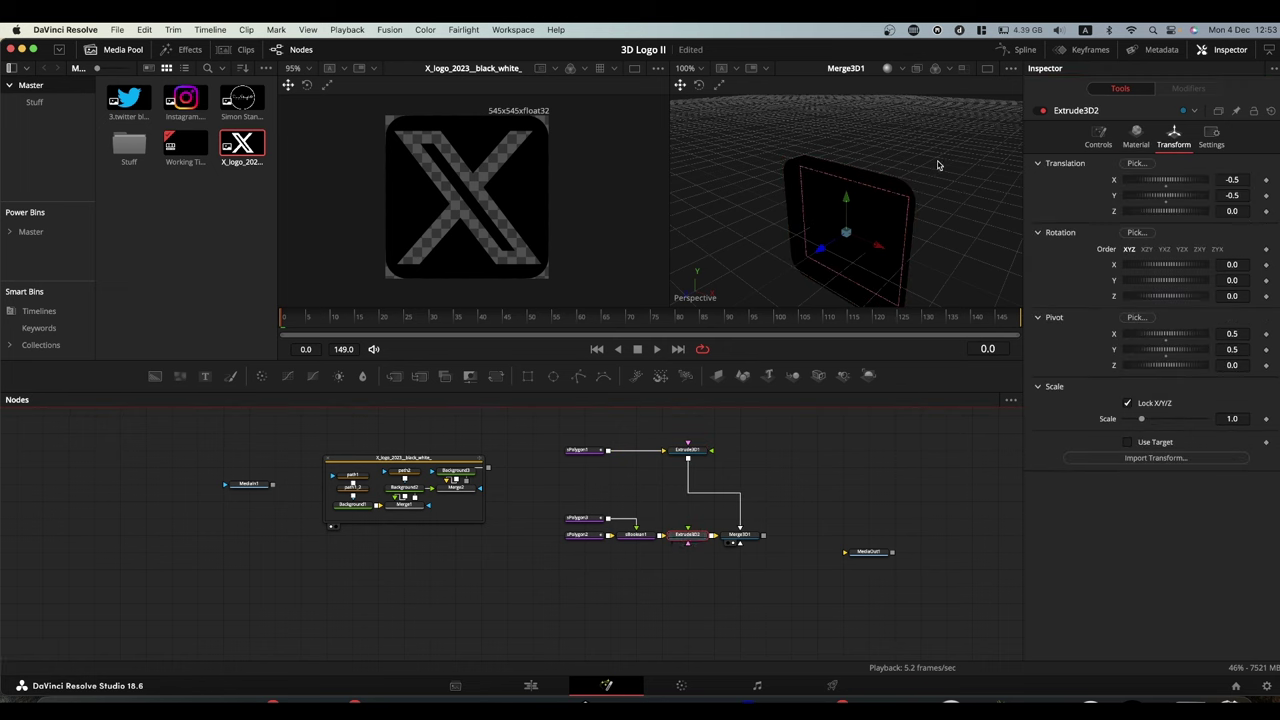
left_click_drag(938, 165, 832, 143)
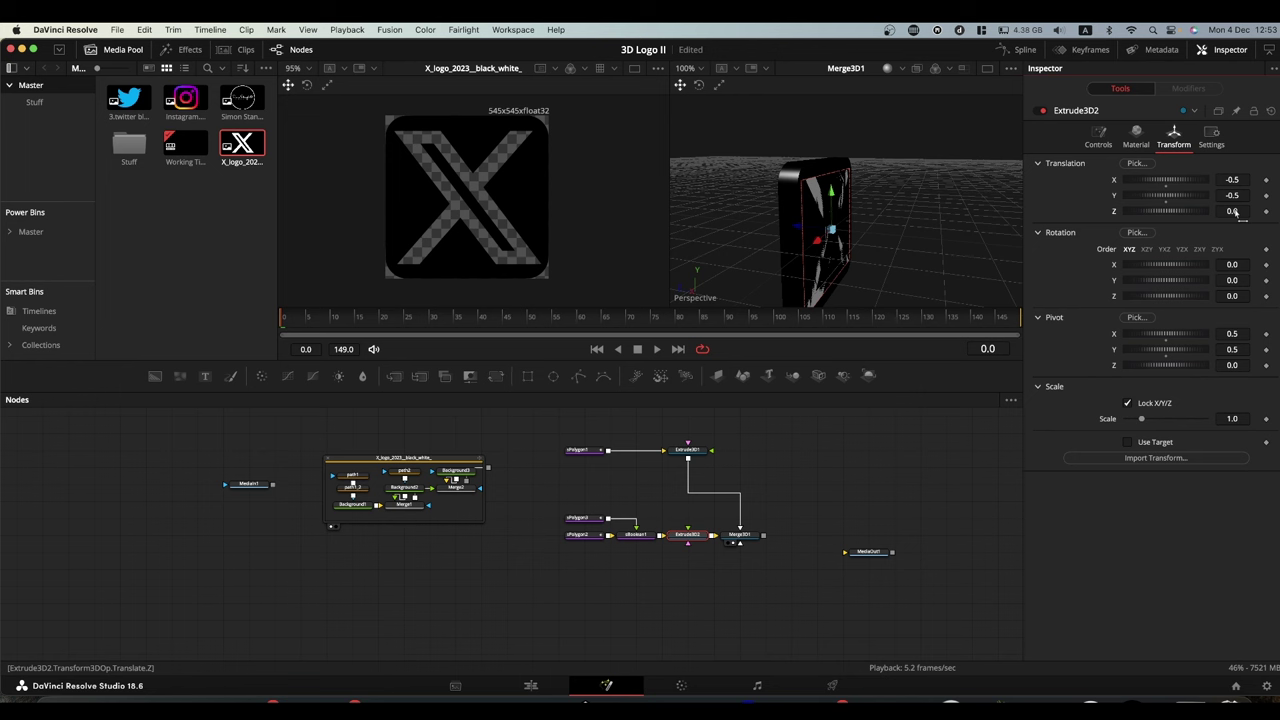
left_click_drag(1238, 213, 1244, 213)
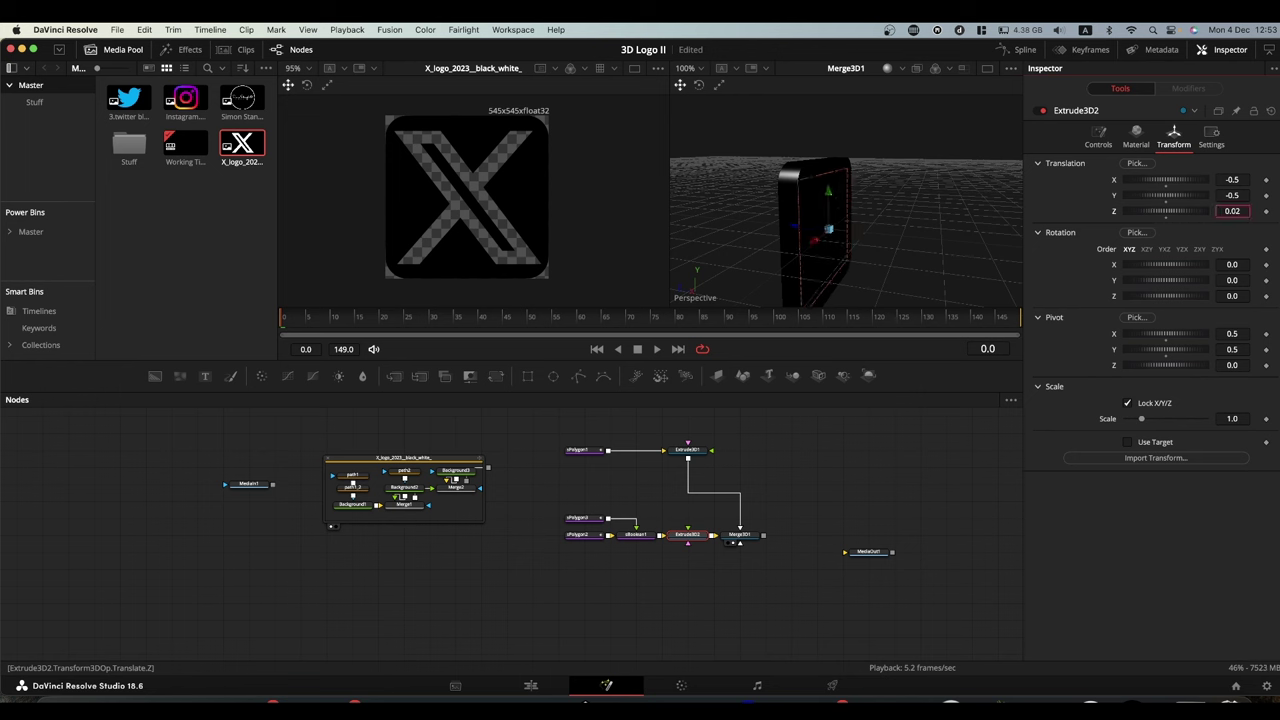
left_click_drag(1244, 213, 1238, 213)
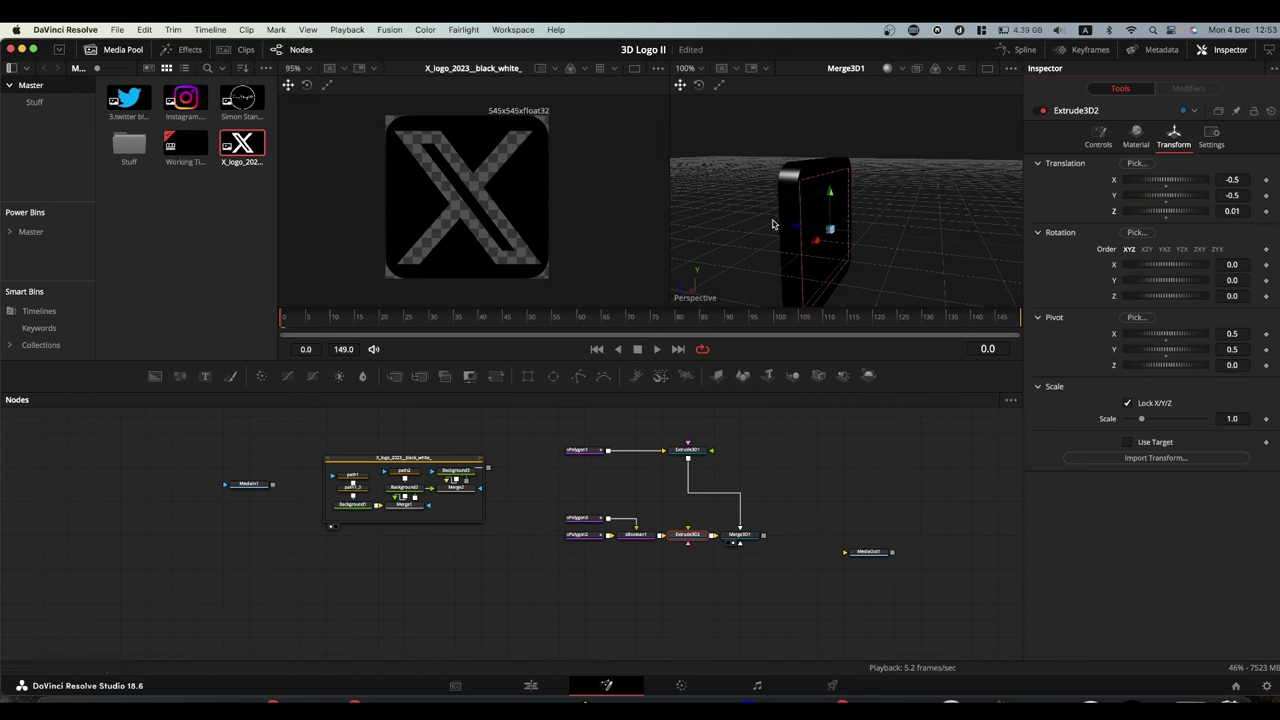
left_click_drag(772, 224, 858, 222)
- Increase Extrude3D2's extrusion depth to 0.1449 and orbit to check the X's thickness
left_click(1098, 138)
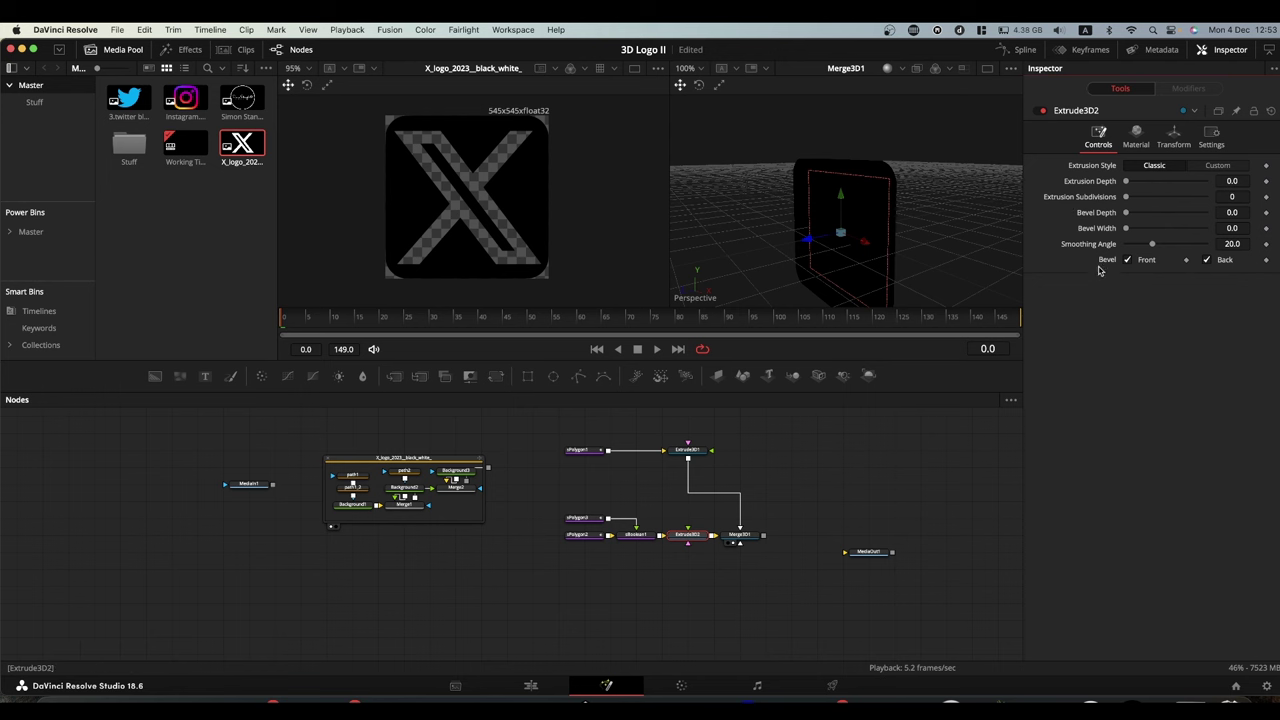
left_click_drag(1126, 182, 1184, 192)
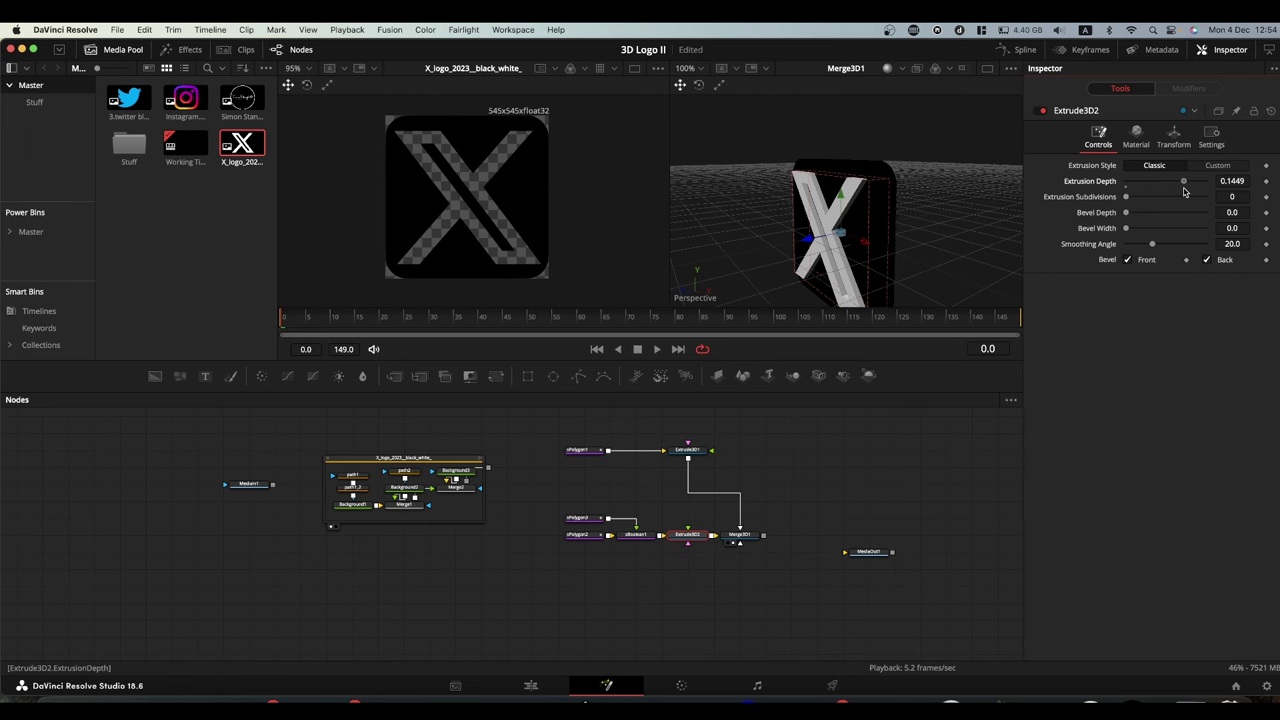
left_click_drag(812, 214, 769, 207)
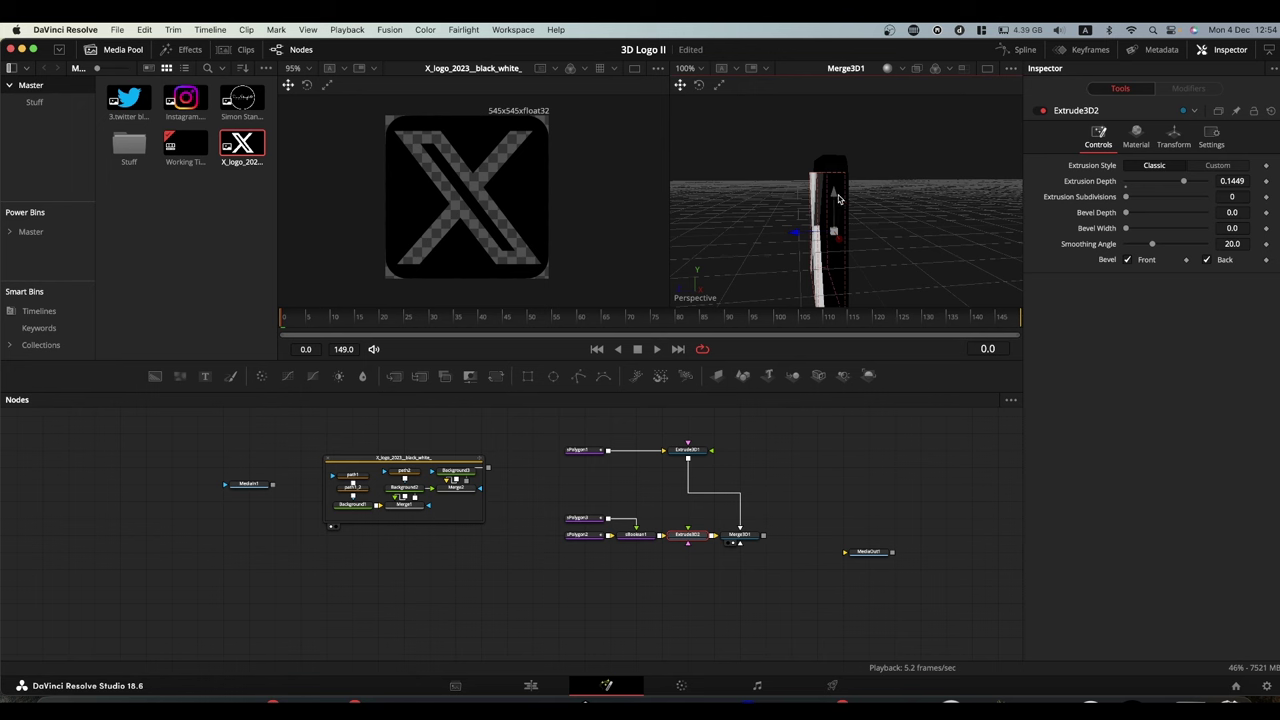
left_click_drag(874, 229, 866, 231)
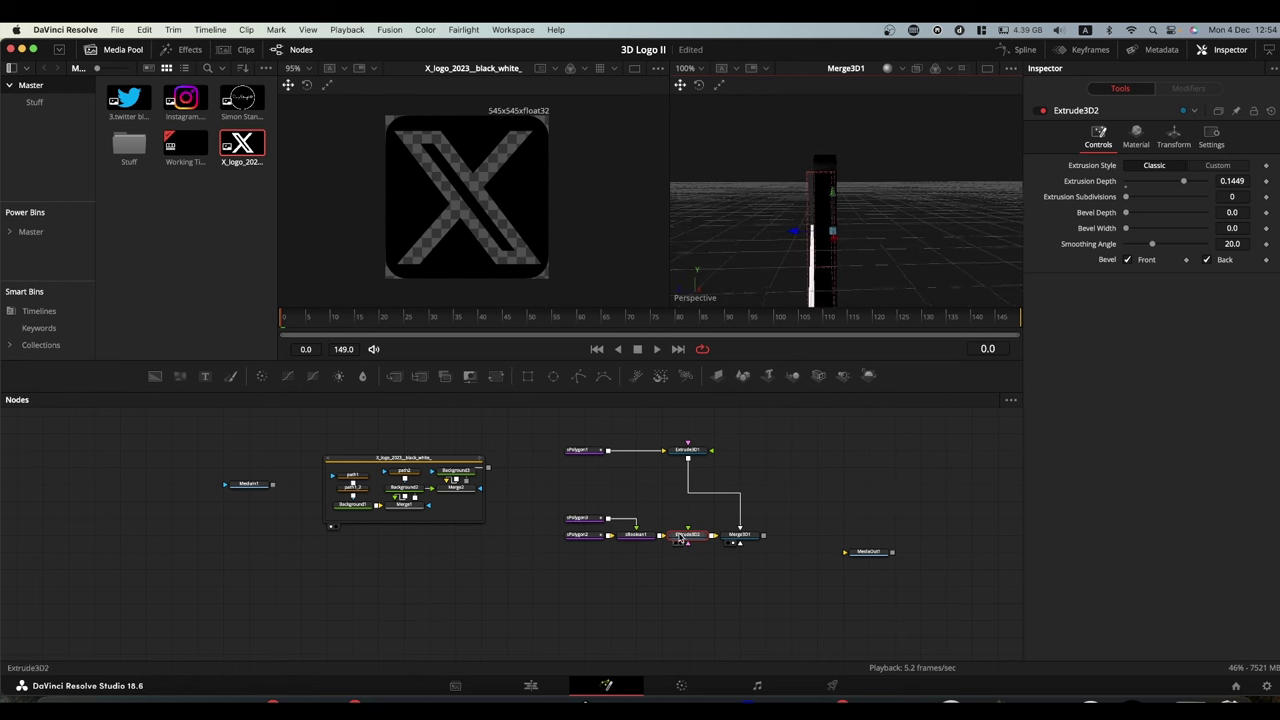
- Change Extrude3D2's extrusion depth to exactly 0.145
left_click(1240, 181)
key("BackSpace")
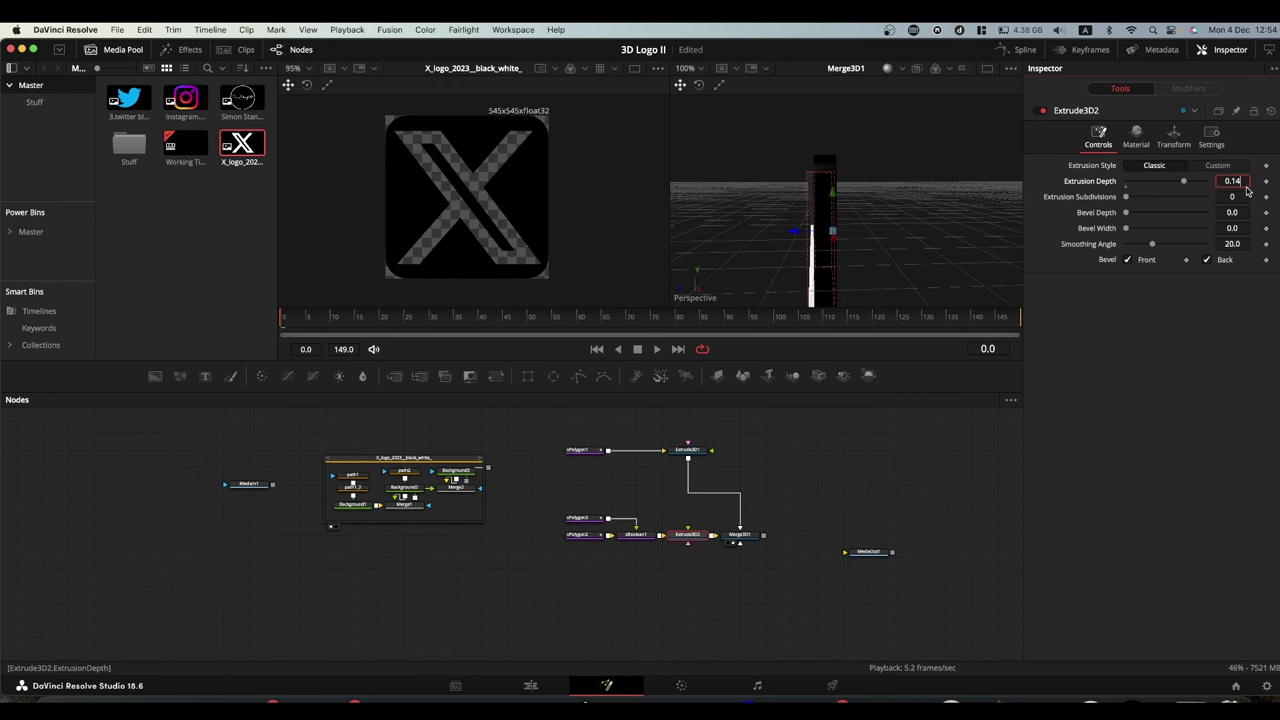
type("50")
left_click(884, 469)
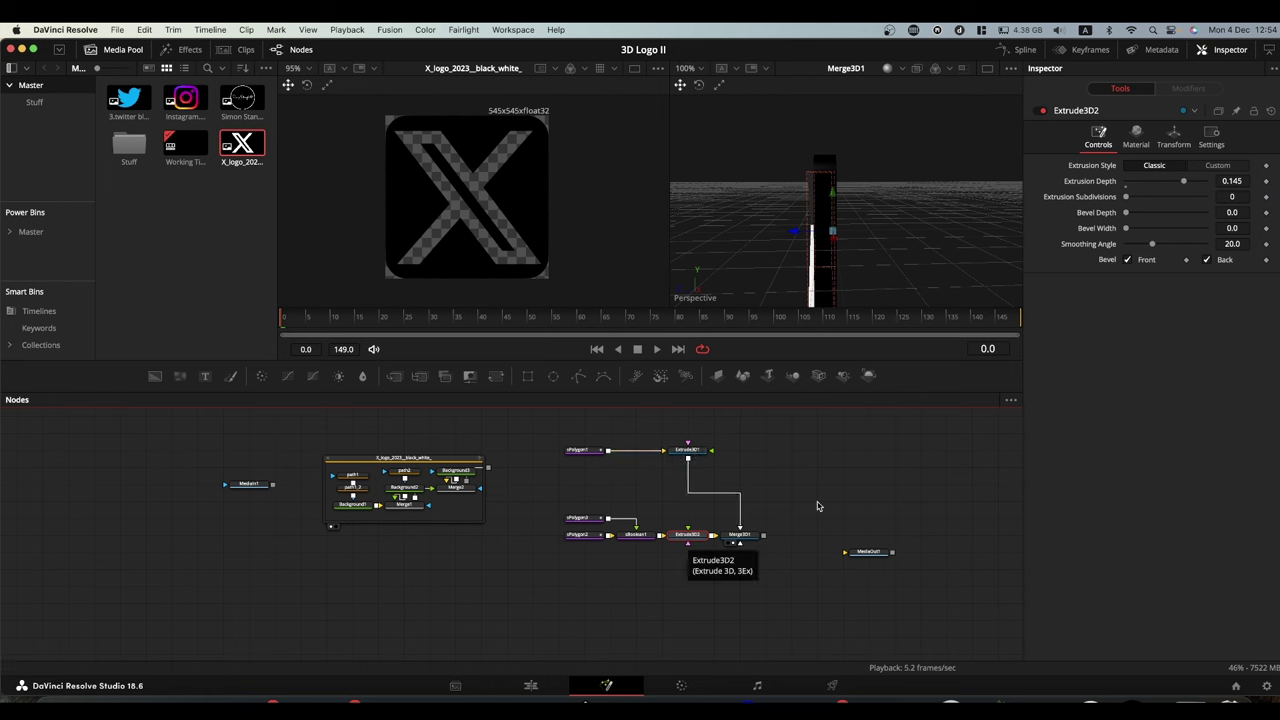
- Set Pivot Z to 0.145/2 (0.0725) on both Extrude3D1 and Extrude3D2
left_click(687, 450)
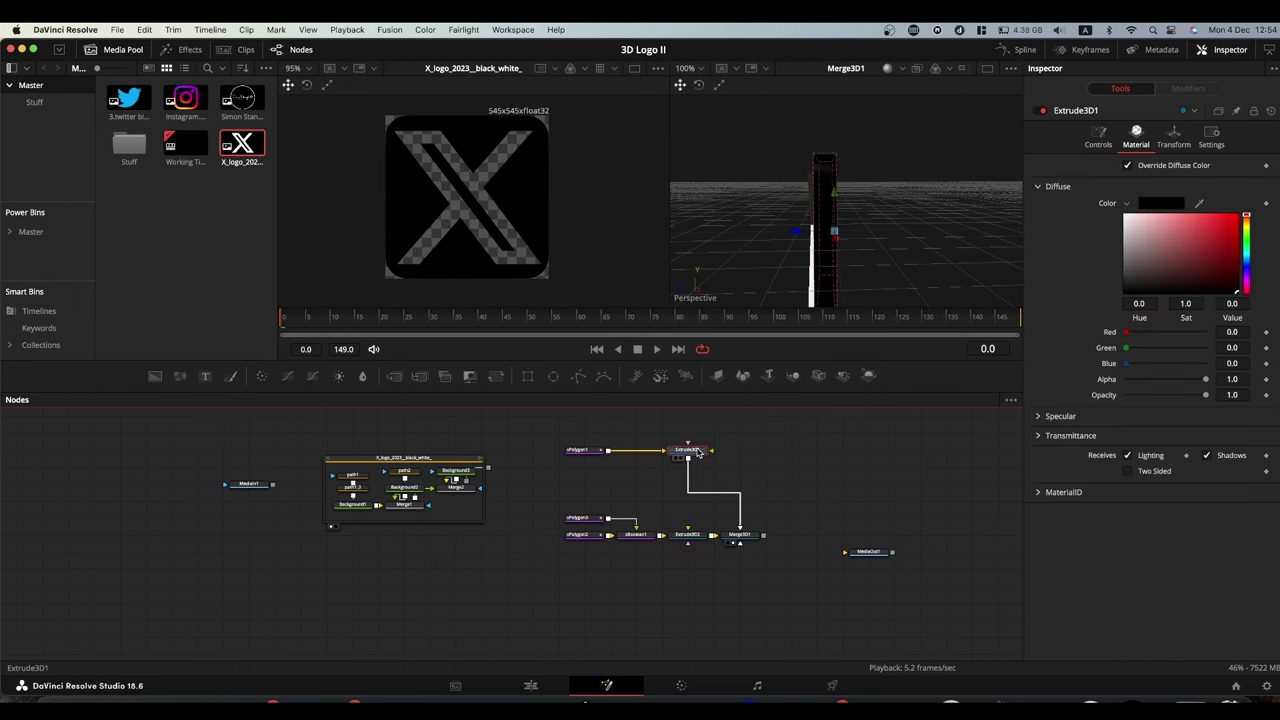
left_click(1174, 140)
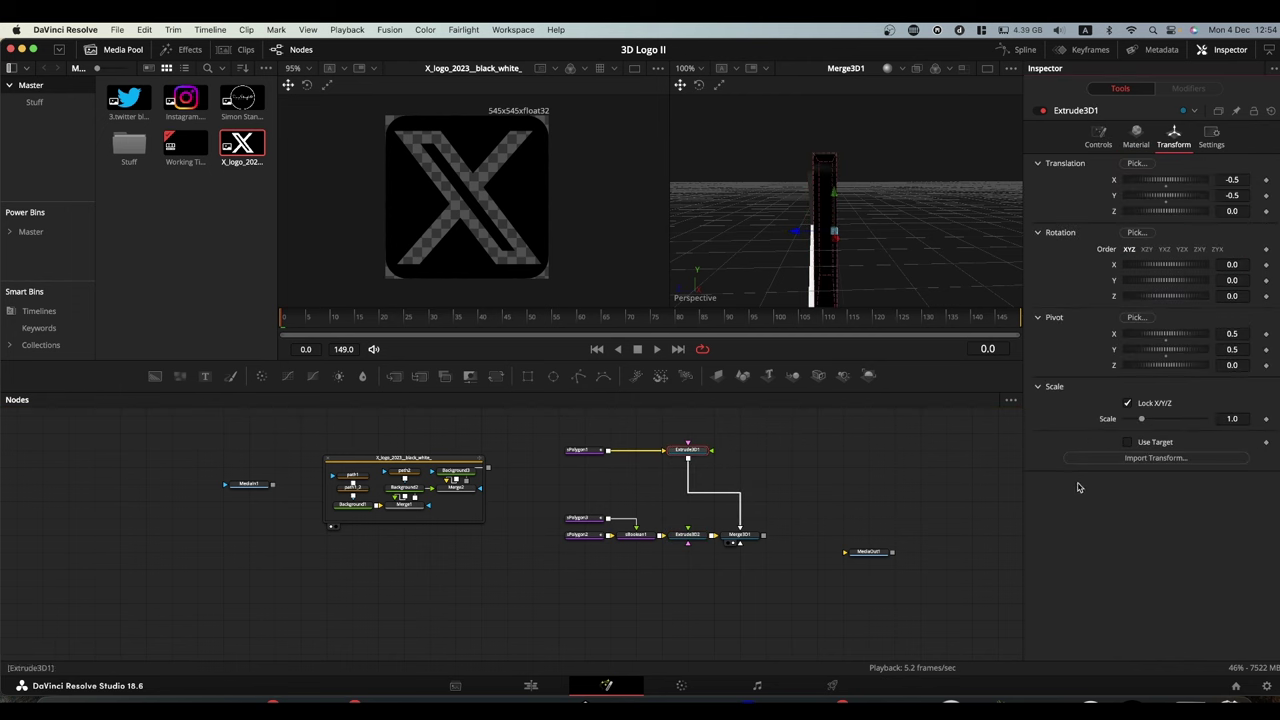
left_click(1238, 366)
type("0.145/2")
key("Tab")
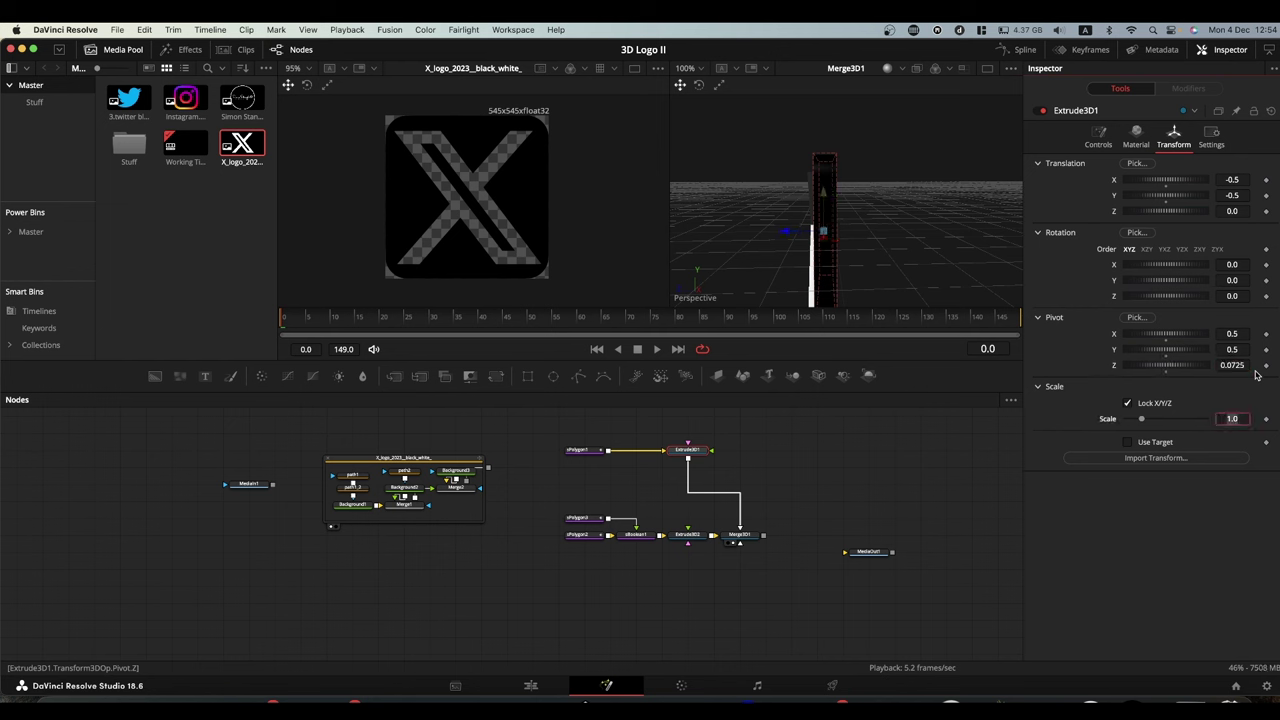
left_click(688, 540)
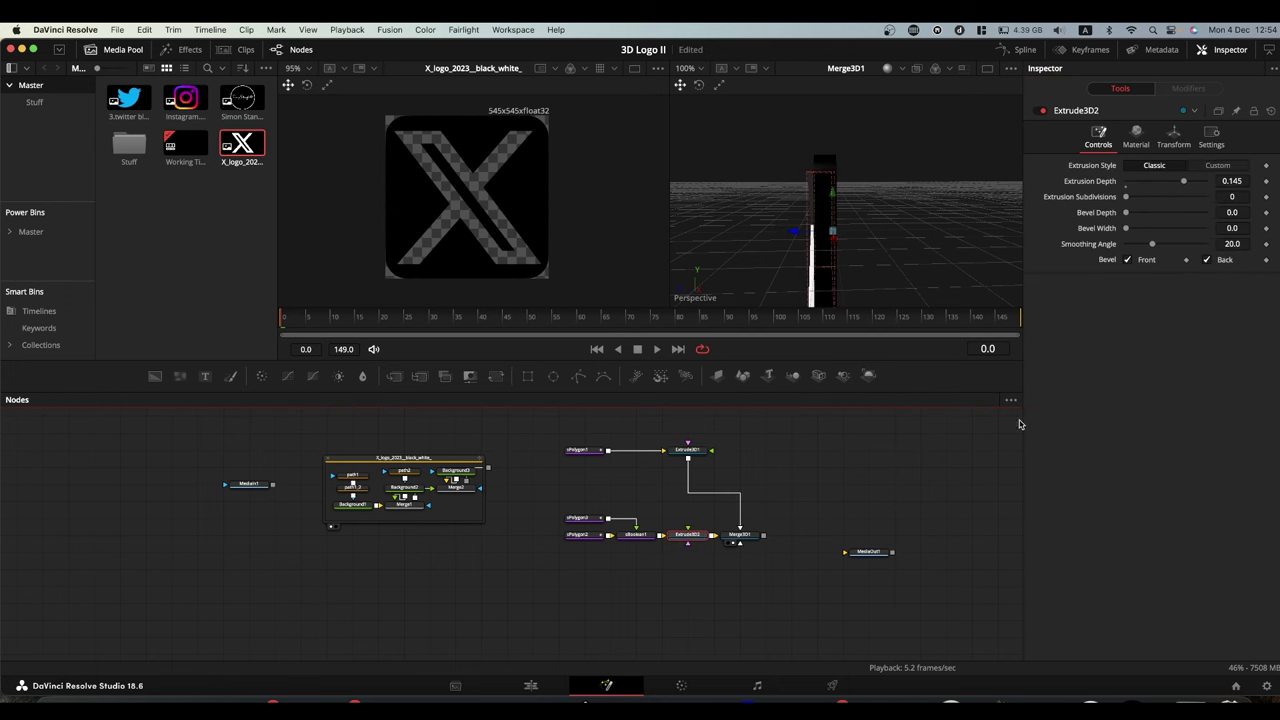
left_click(1174, 137)
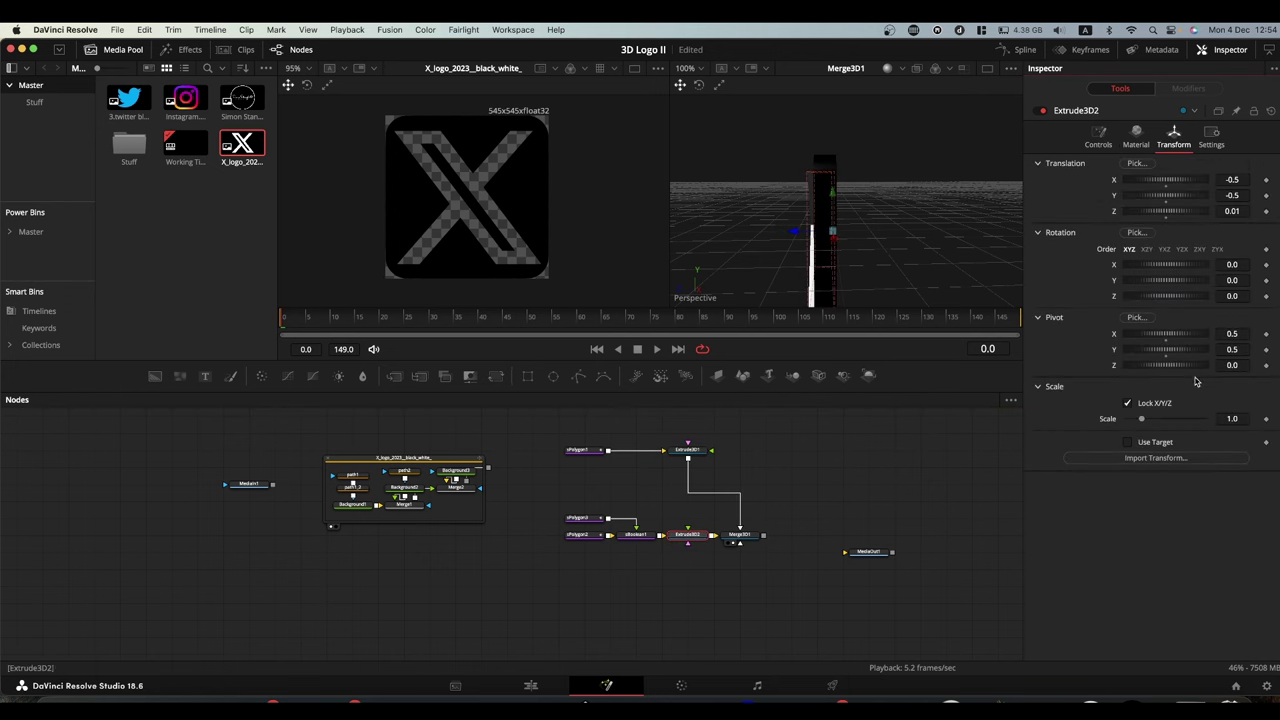
left_click(1238, 365)
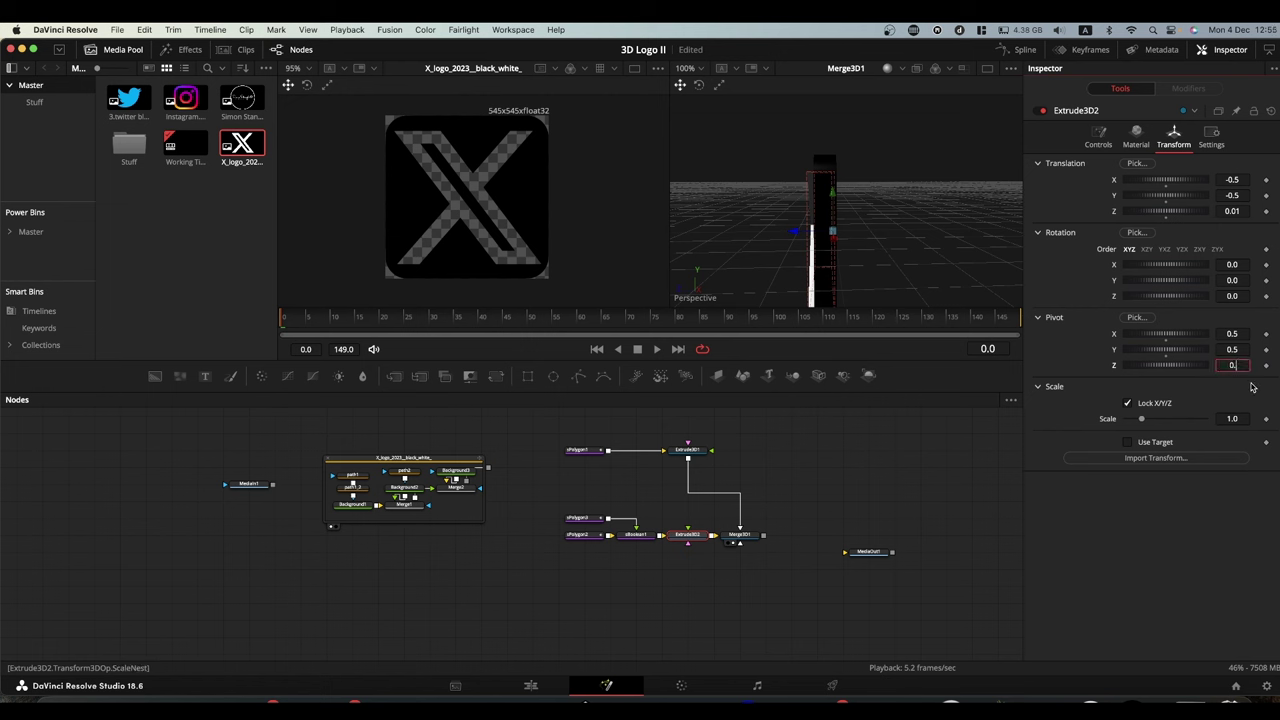
type("0.145/2")
key("Tab")
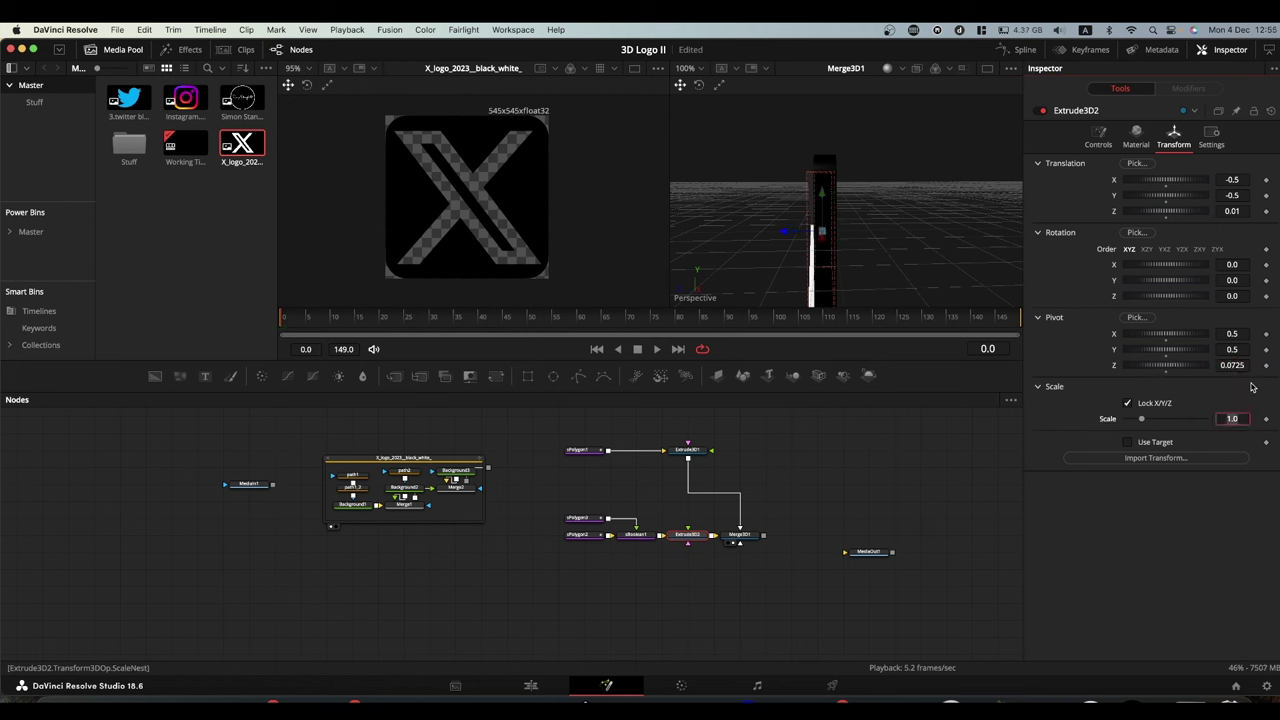
left_click(740, 537)
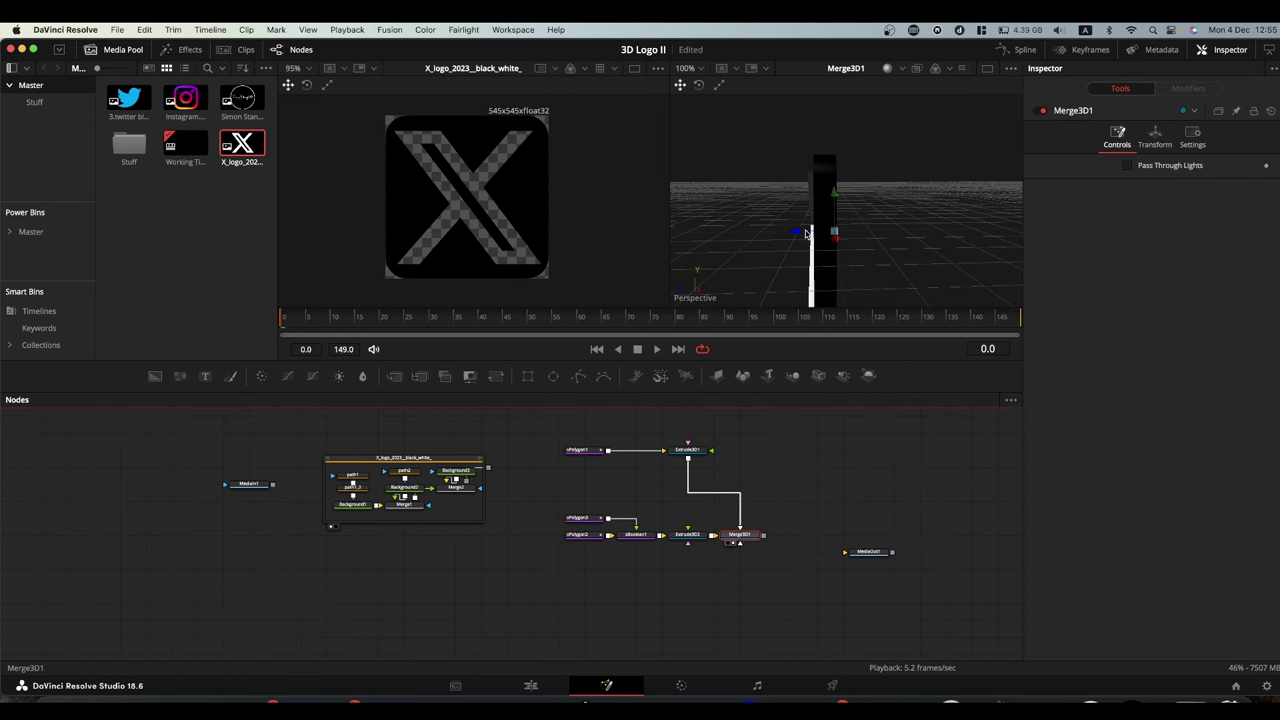
- On Merge3D1, lock scale X/Y/Z and set Pivot Z to 0.145/2
left_click_drag(740, 535, 738, 486)
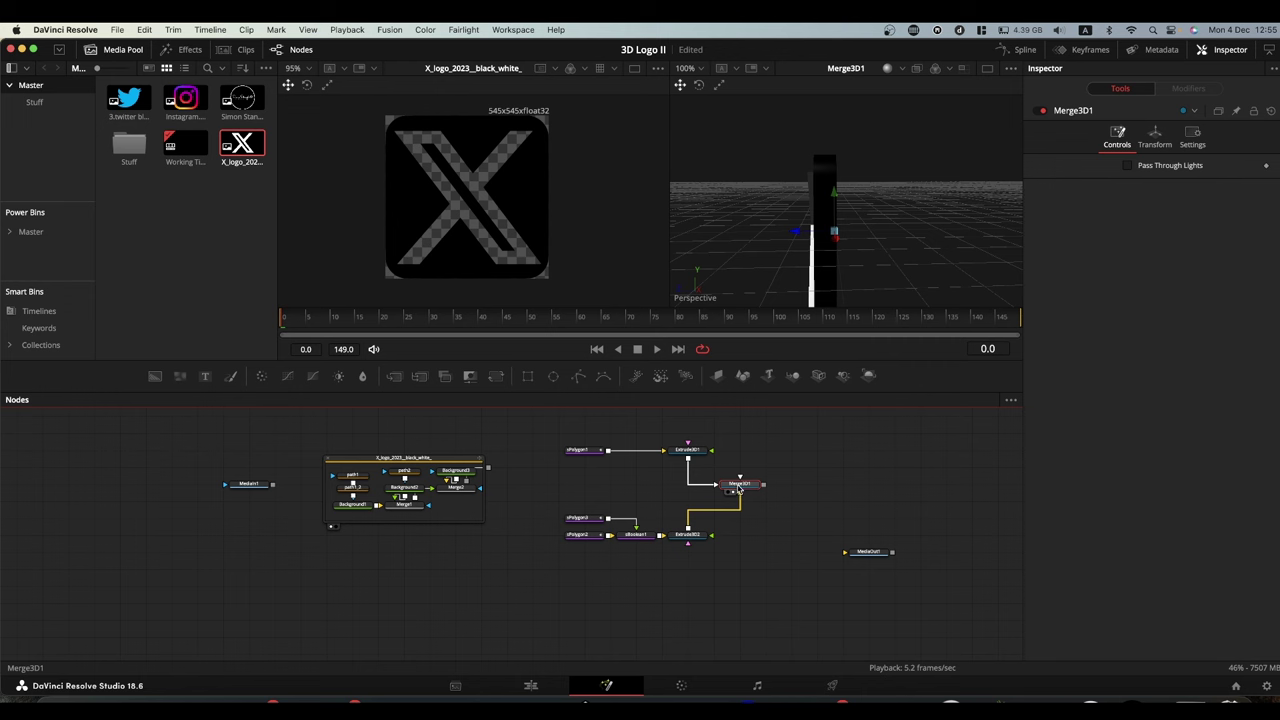
left_click(1155, 136)
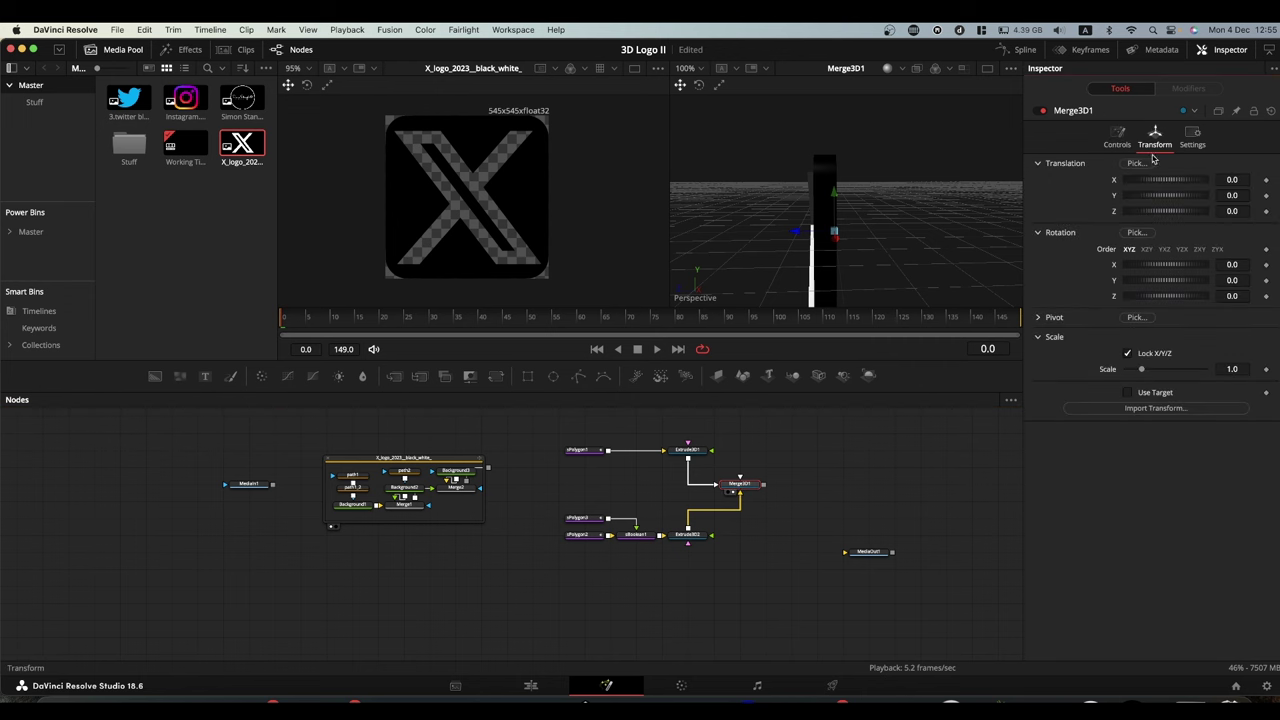
left_click(1127, 353)
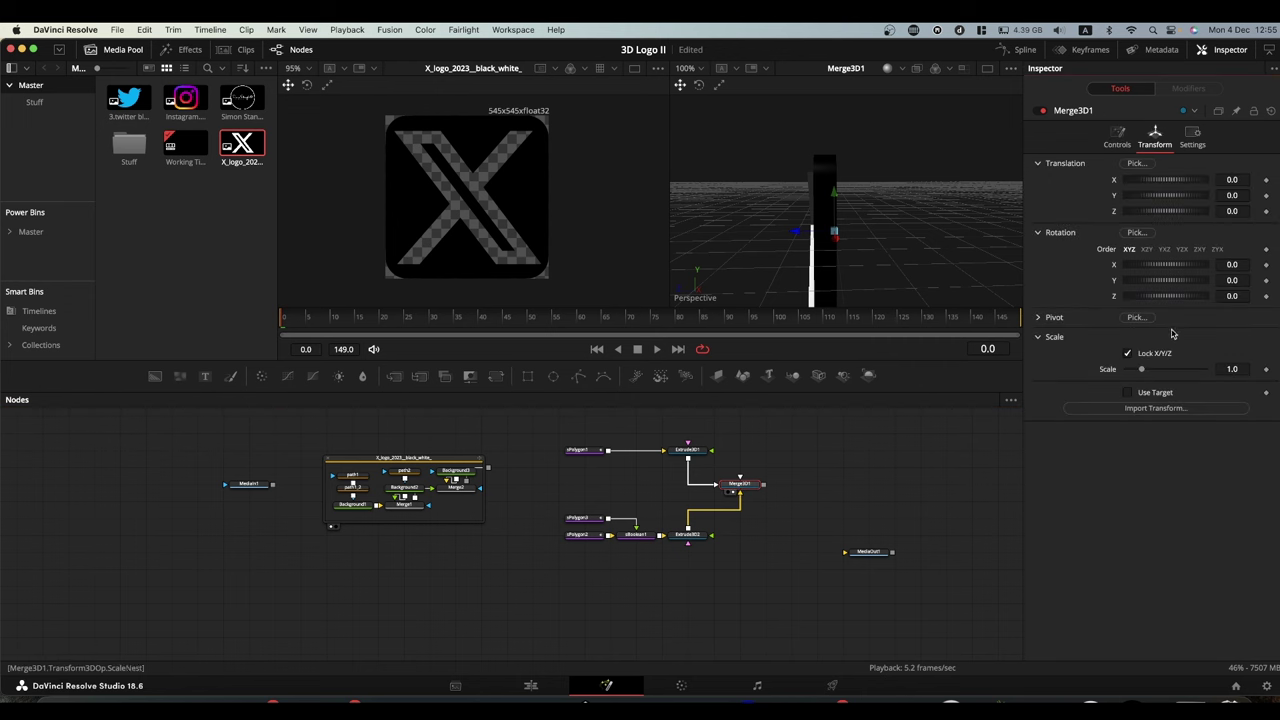
left_click(1039, 318)
left_click(1236, 365)
type("0.145/2")
key("Tab")
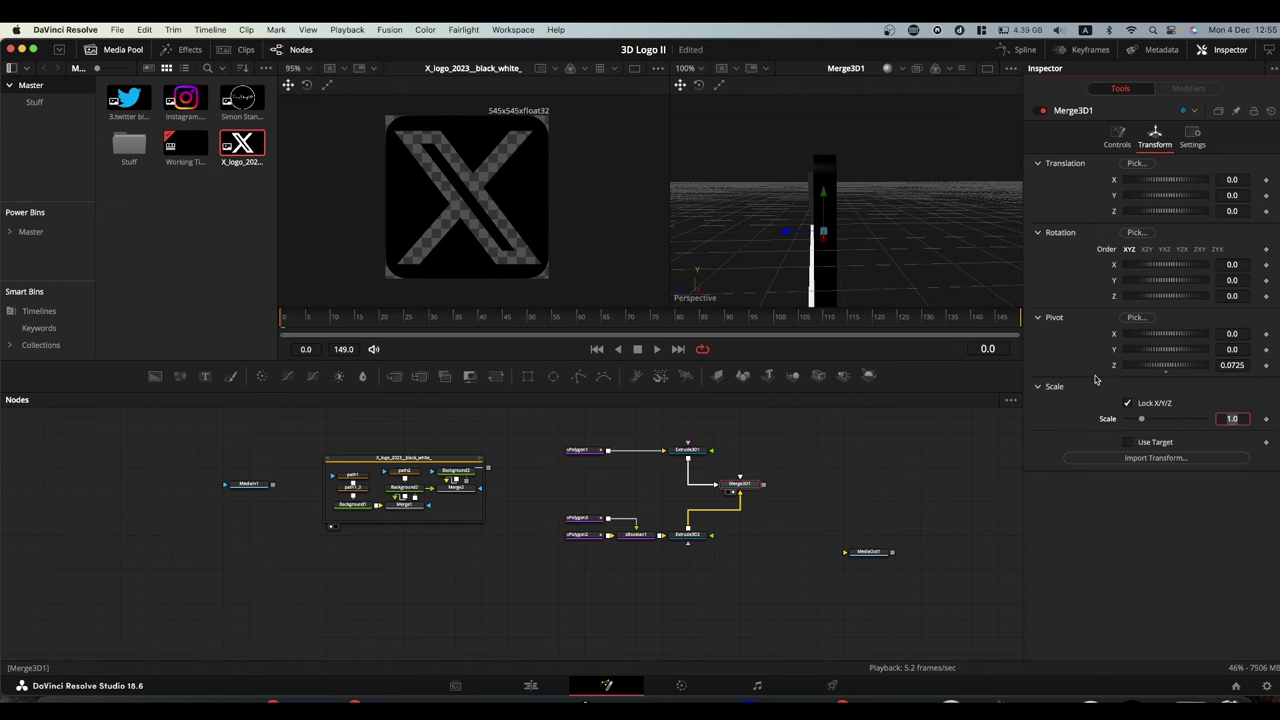
- Drag Merge3D1's Rotation Y to confirm the X logo spins around its centre
left_click(743, 488)
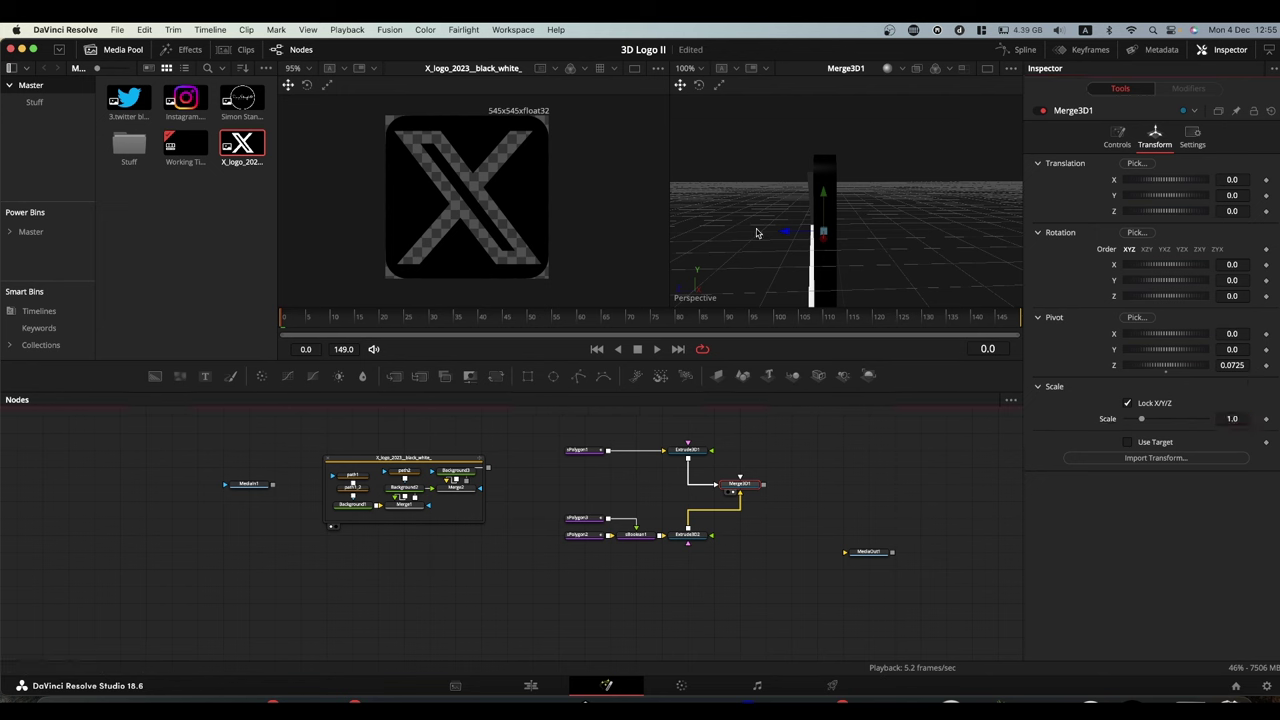
left_click_drag(778, 198, 868, 196)
left_click(760, 427)
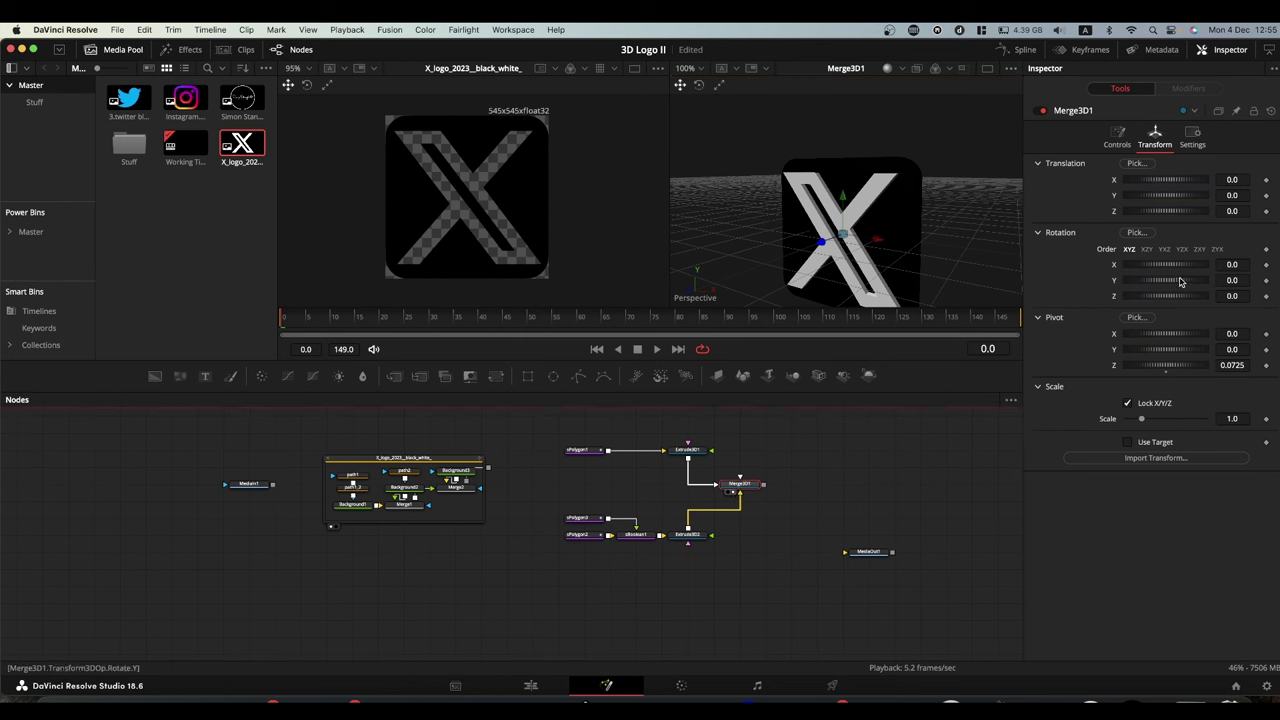
mouse_move(1179, 281)
left_mouse_down()
mouse_move(1146, 286)
mouse_move(1207, 287)
mouse_move(1161, 288)
left_mouse_up()
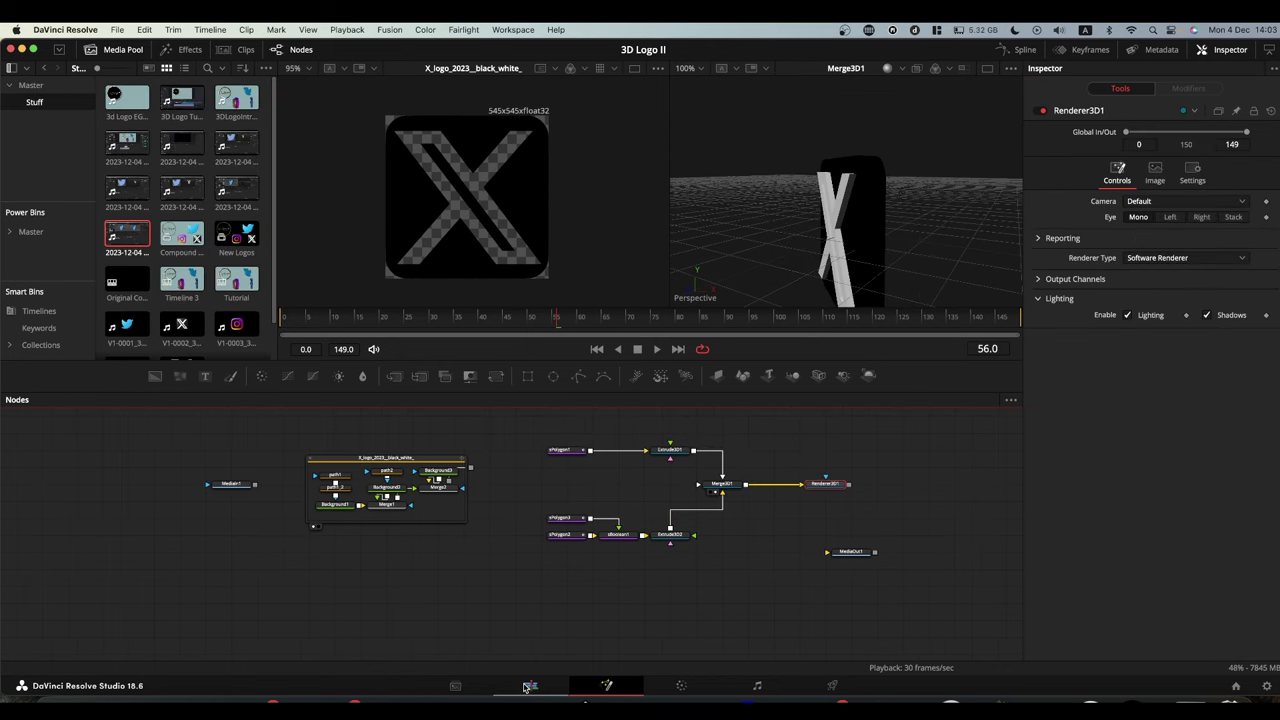
- Open the Twitter logo composition clip in Fusion
left_click(528, 686)
left_click(493, 437)
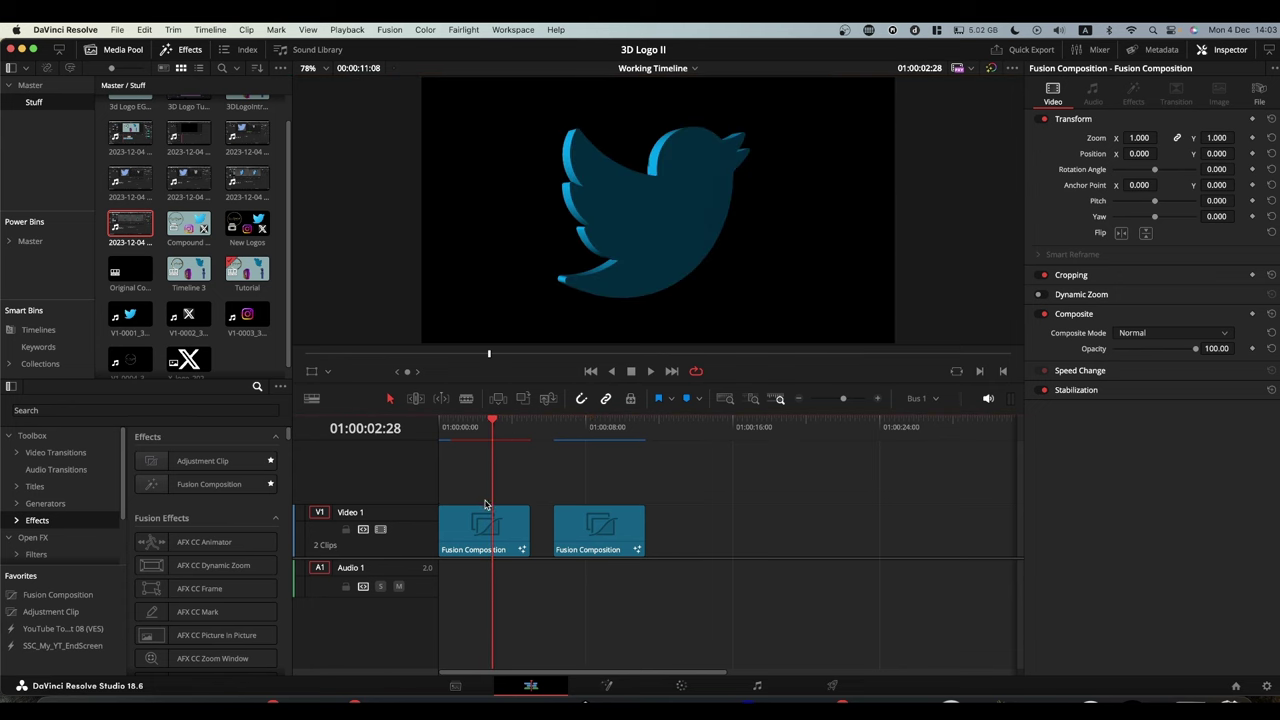
left_click(494, 529)
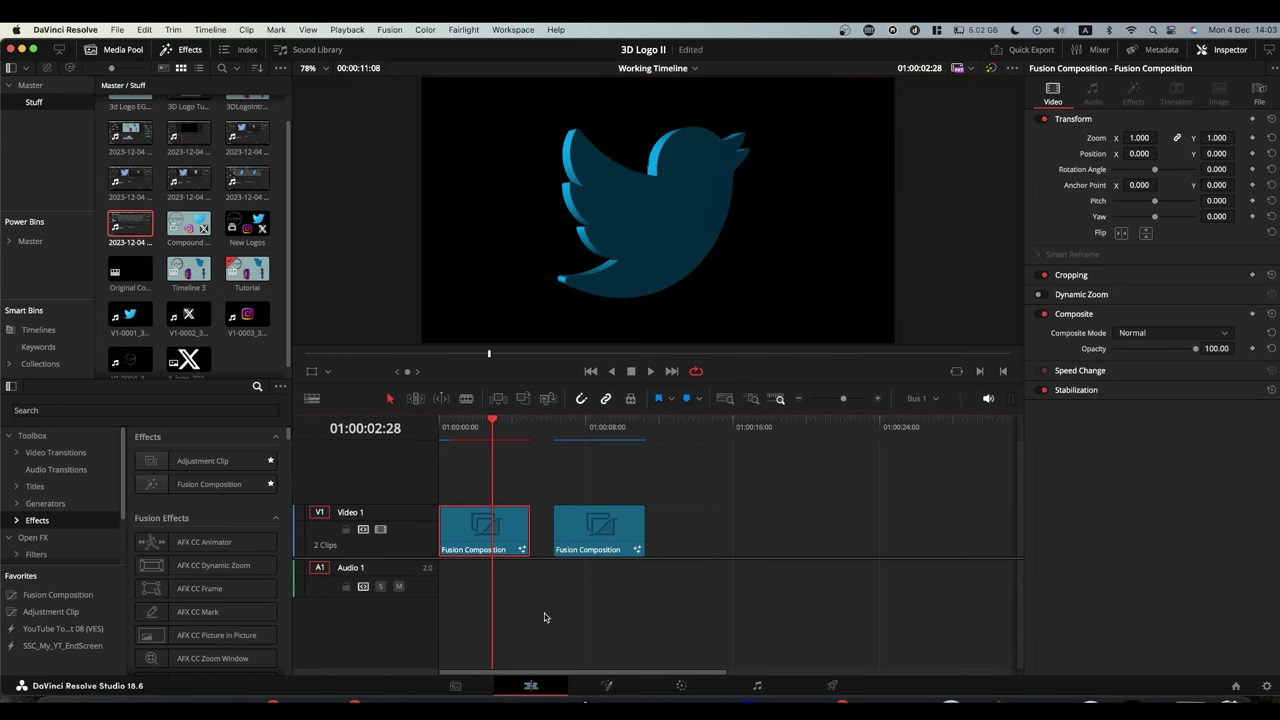
left_click(606, 685)
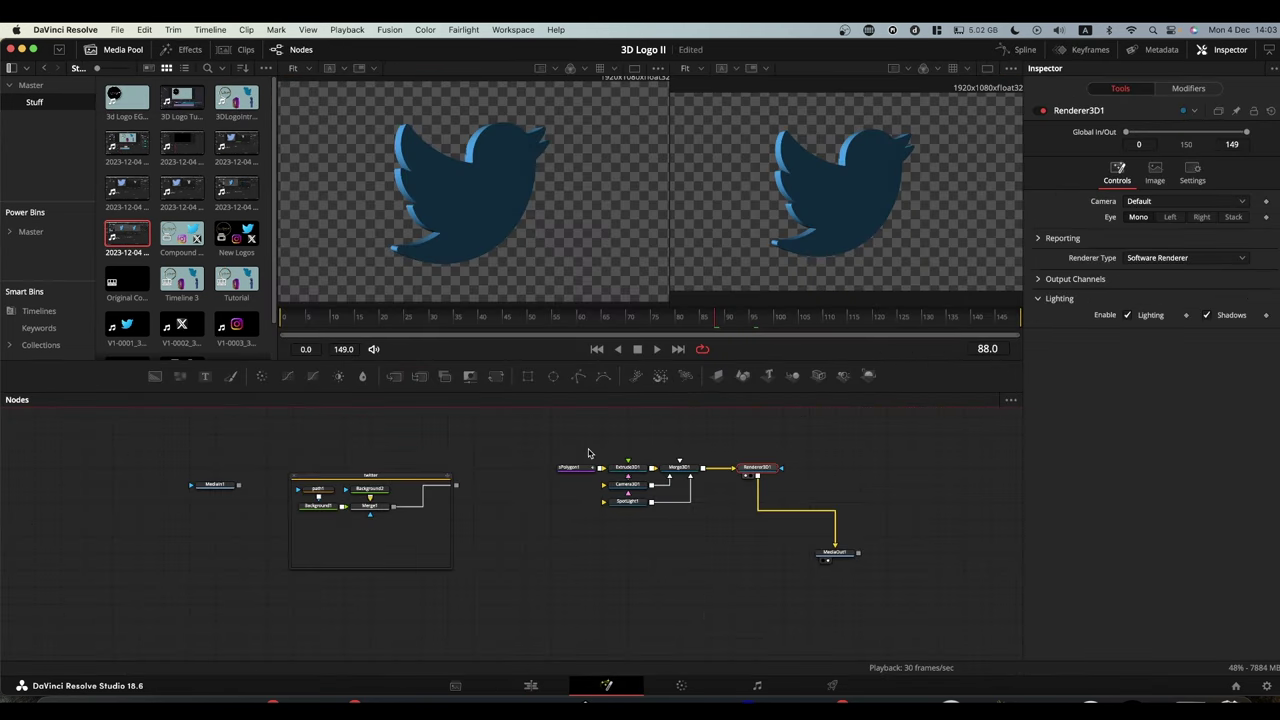
- Copy Merge3D1, Camera3D1, SpotLight1 and Renderer3D1, then return to the X logo clip
left_click_drag(570, 442, 551, 468)
left_click_drag(609, 520, 782, 459)
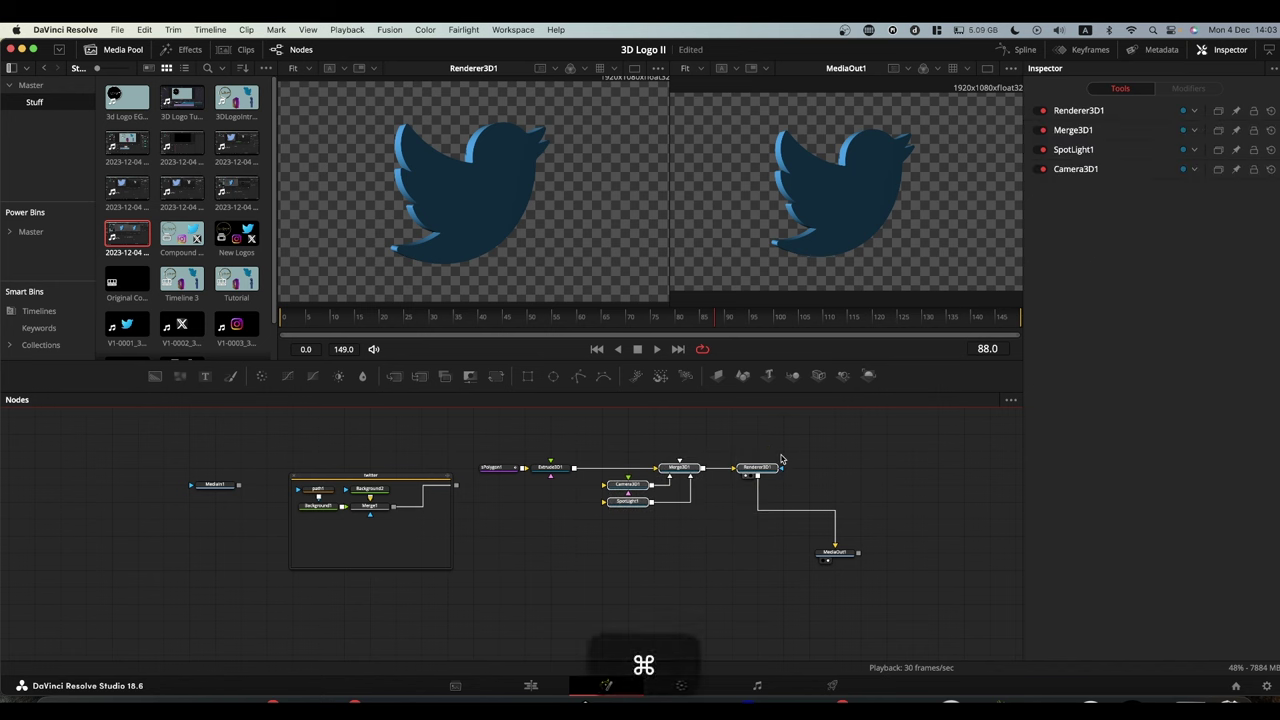
key("super+c")
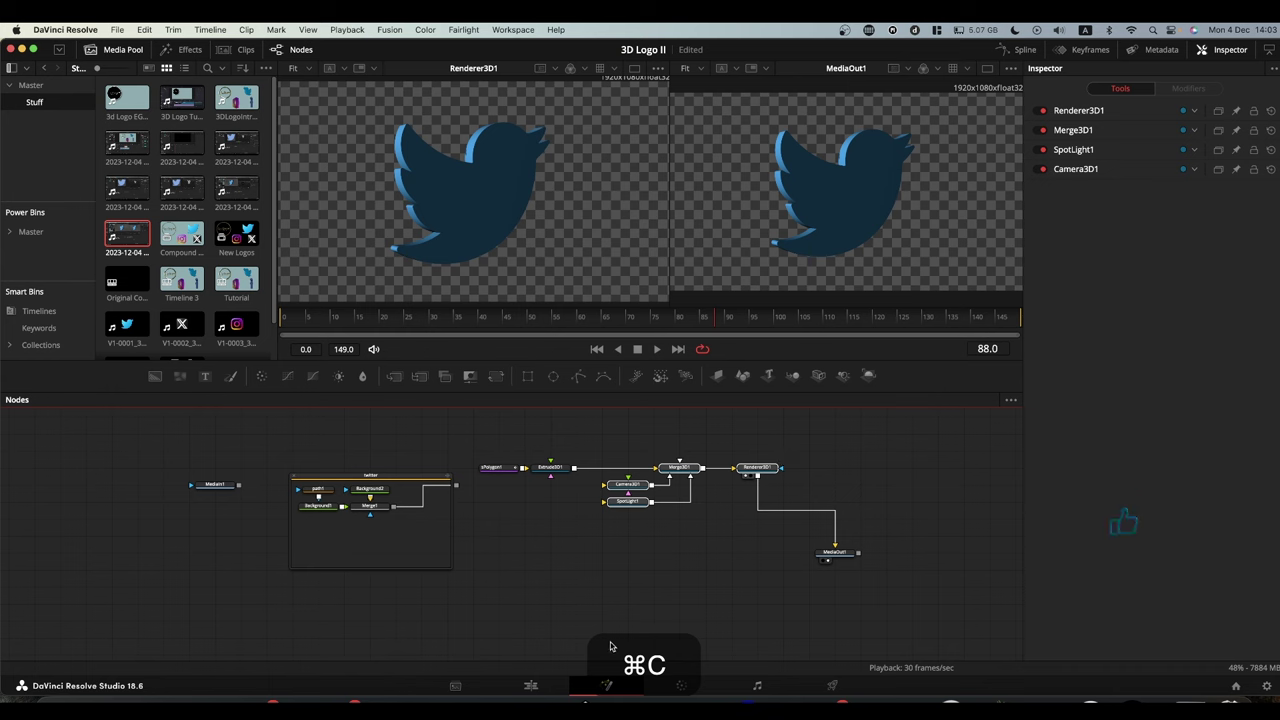
left_click(531, 685)
left_click(598, 426)
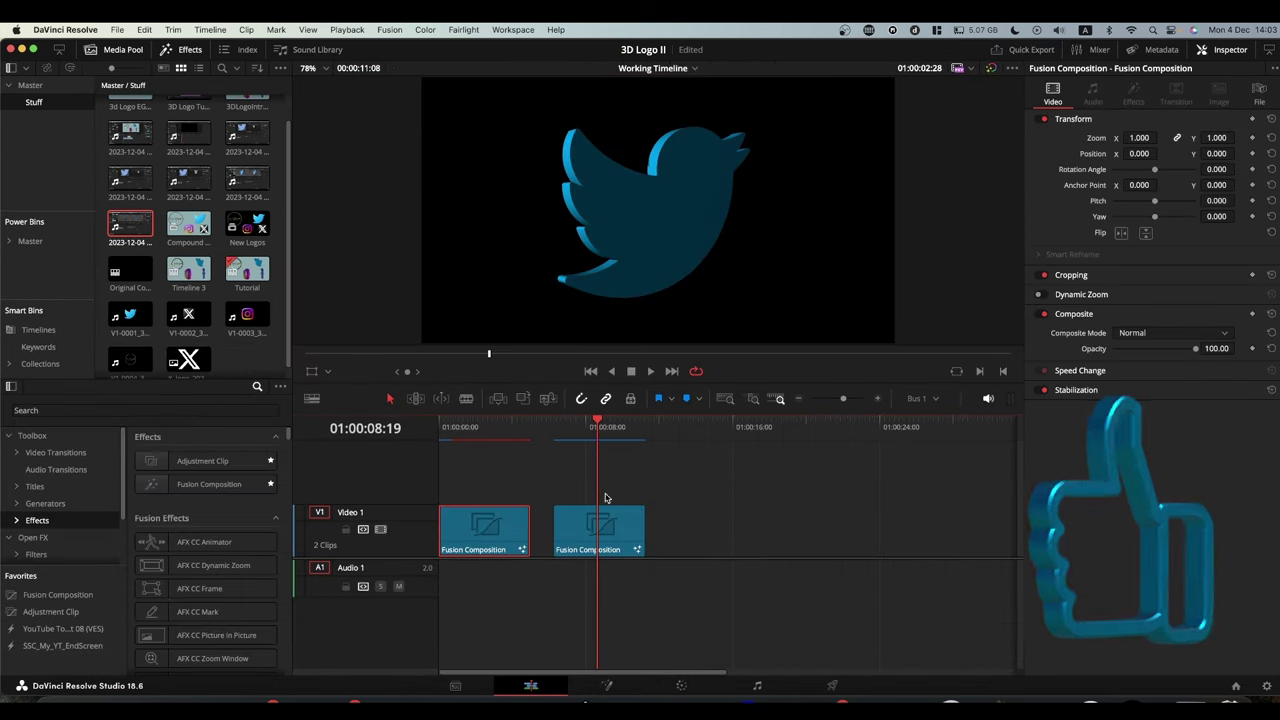
- Delete the X logo's old Renderer3D1 and paste in the copied camera, light, merge and renderer nodes
left_click(607, 686)
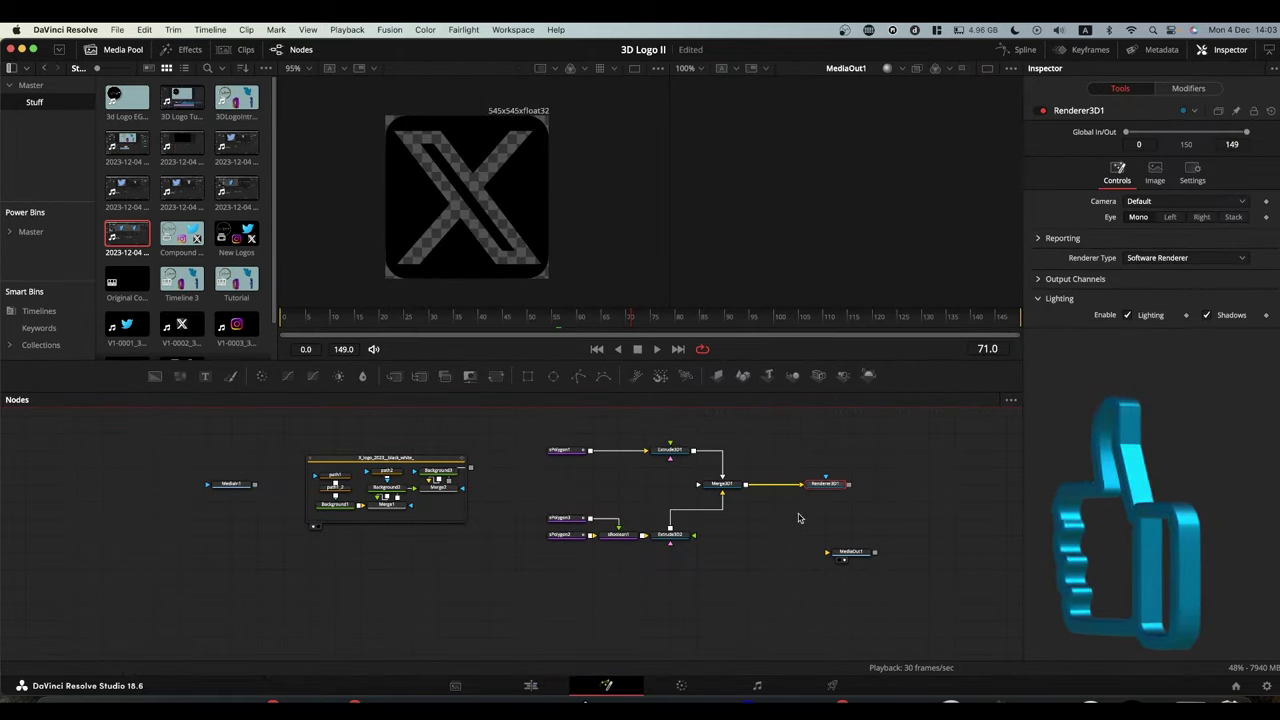
left_click(822, 485)
left_click_drag(822, 485, 946, 485)
left_click(952, 488)
key("BackSpace")
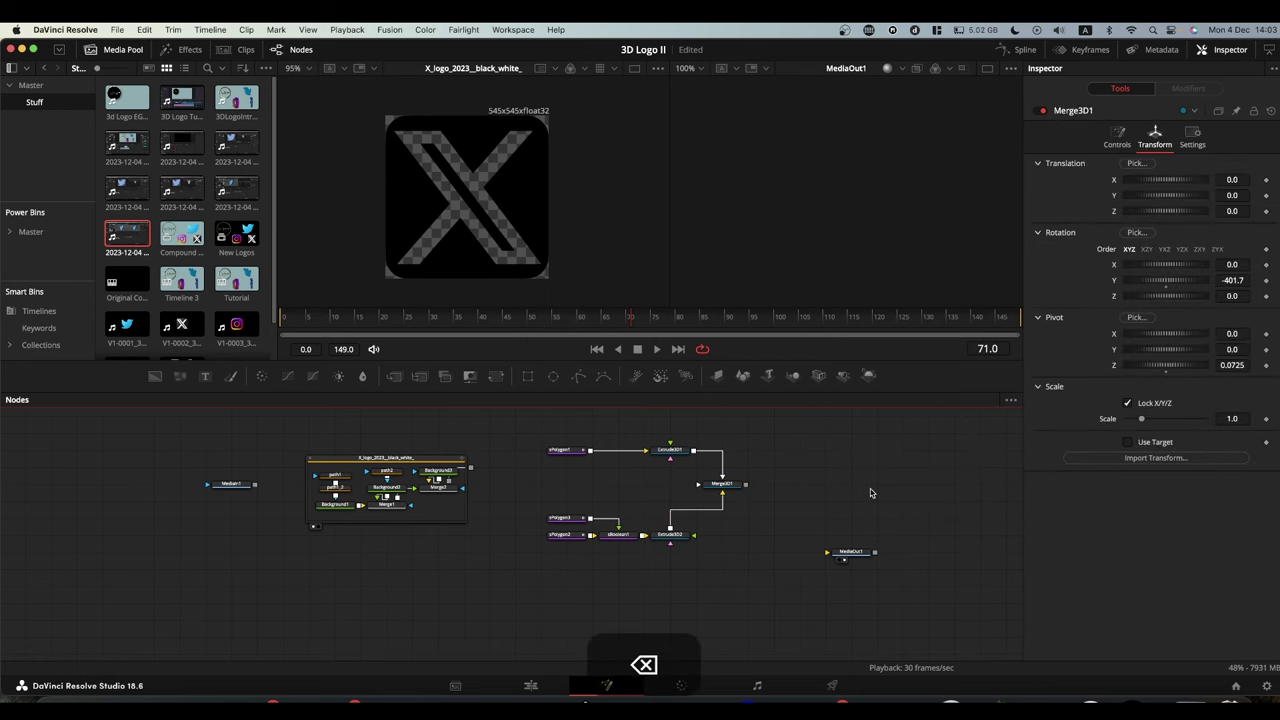
key("super+v")
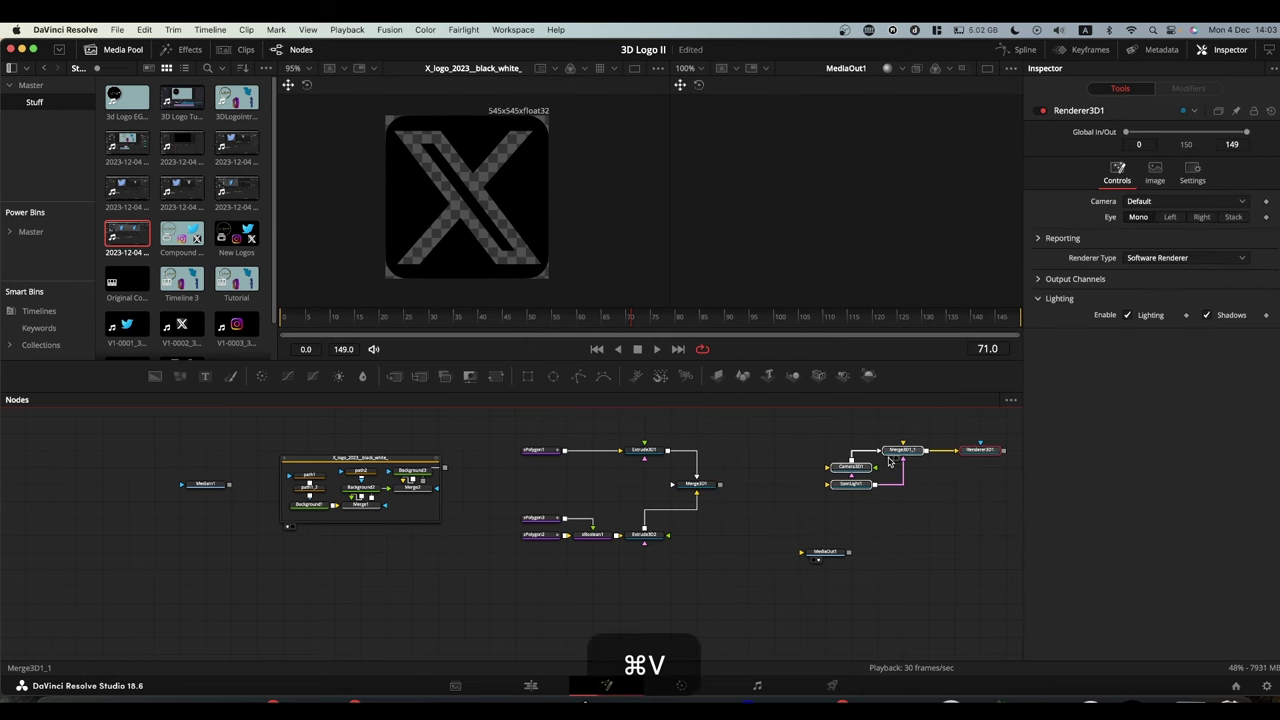
left_click_drag(900, 455, 824, 488)
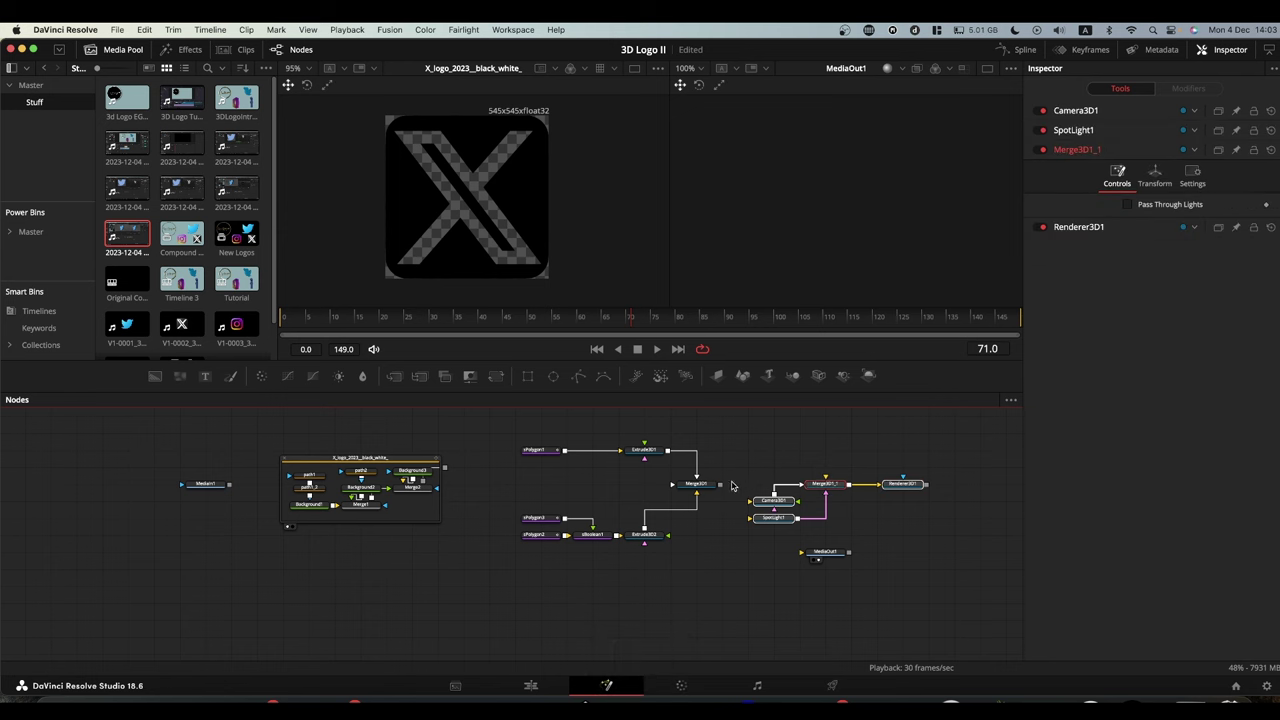
- Link Merge3D1 into Merge3D1_1, view the render, and connect Renderer3D1 to MediaOut1
left_click_drag(720, 484, 824, 486)
left_click_drag(902, 484, 793, 262)
left_click_drag(818, 484, 783, 224)
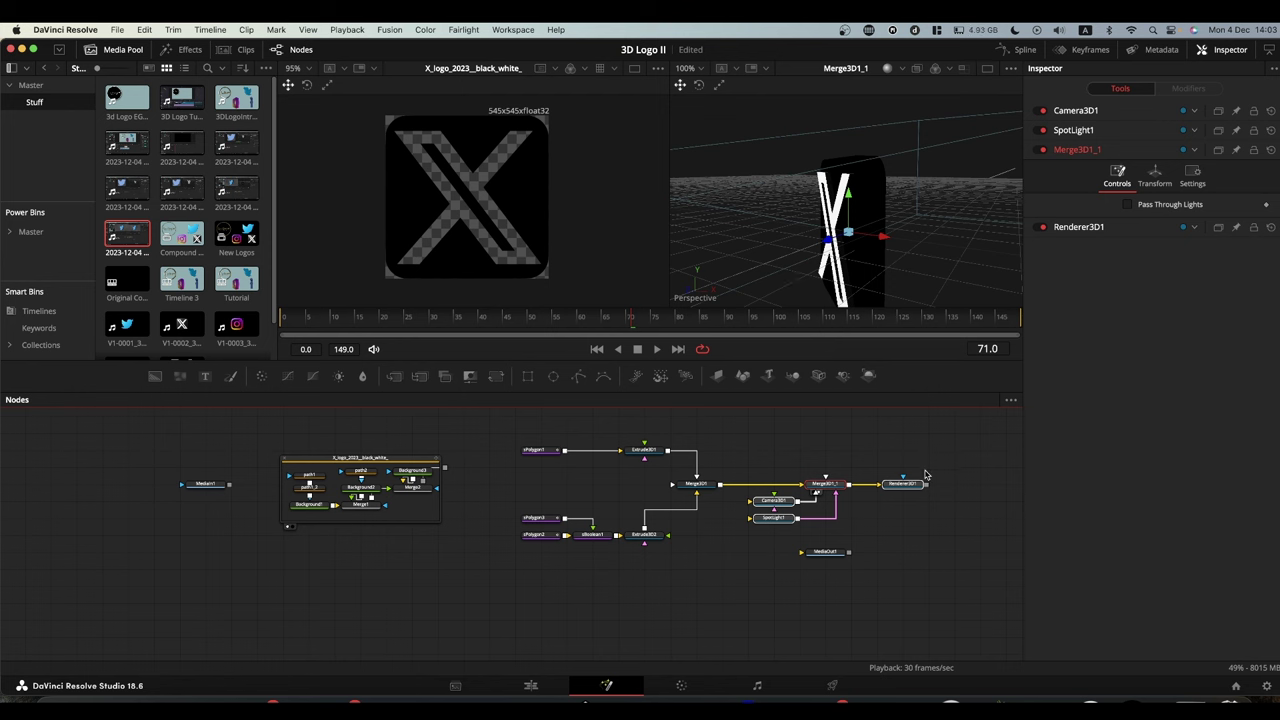
left_click_drag(917, 488, 838, 268)
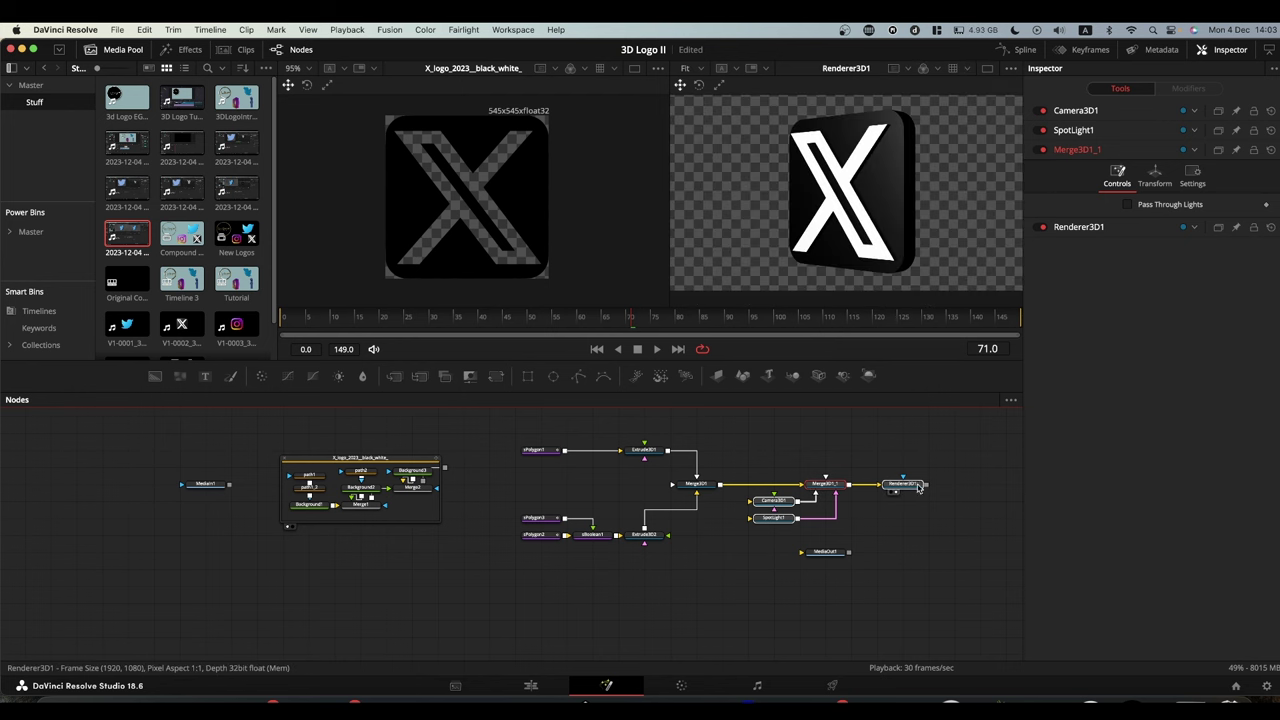
left_click_drag(921, 487, 850, 150)
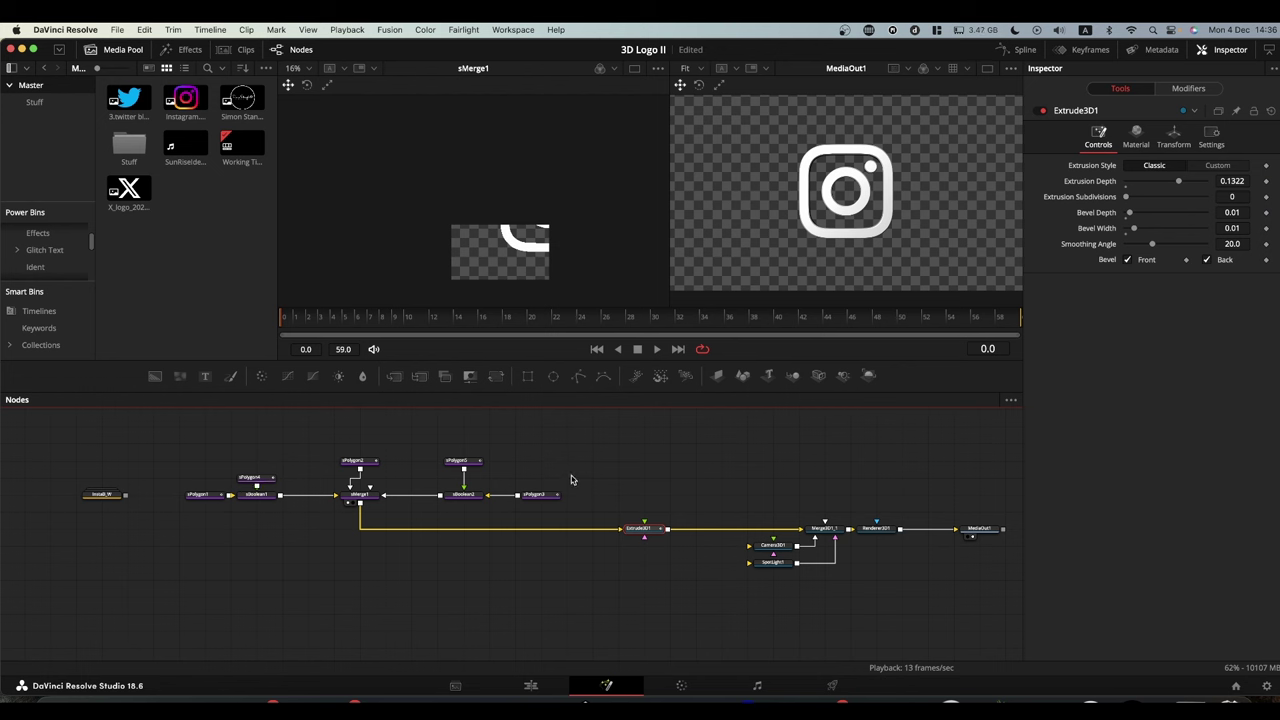
- Save the project and display the InstaB_W reference image in the left viewer
key("super+s")
left_click_drag(172, 442, 262, 514)
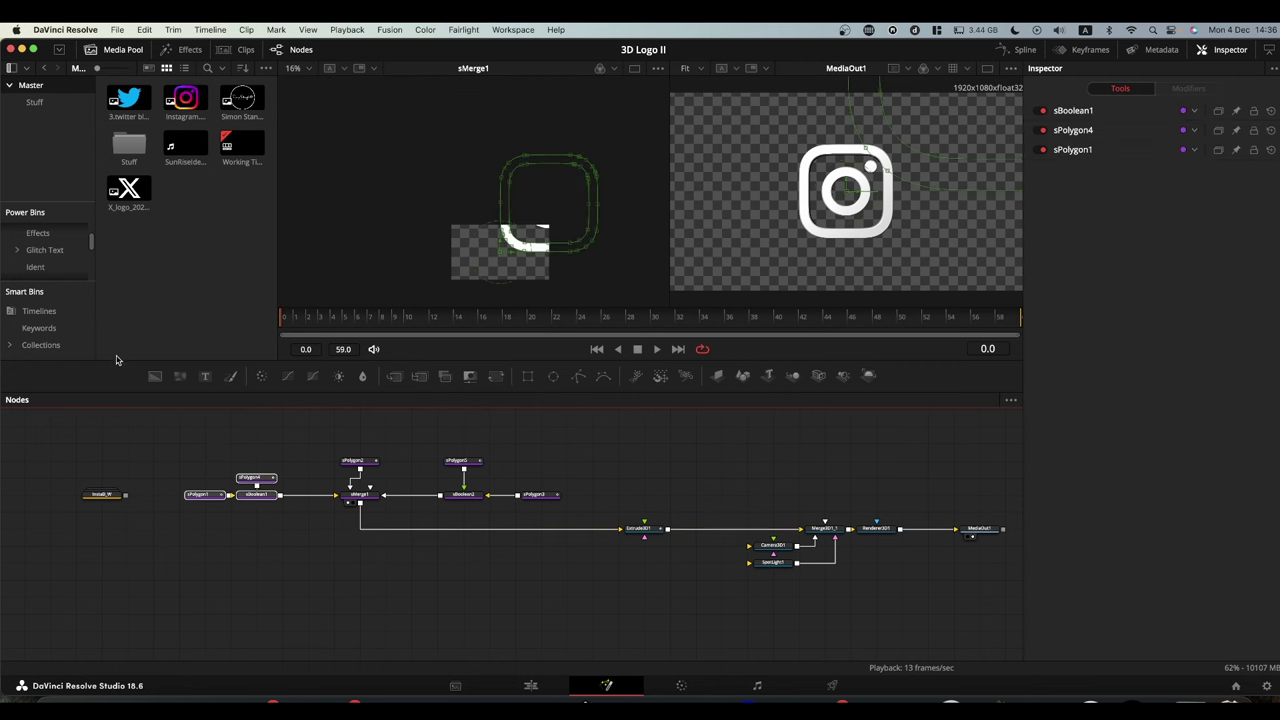
left_click_drag(101, 494, 370, 212)
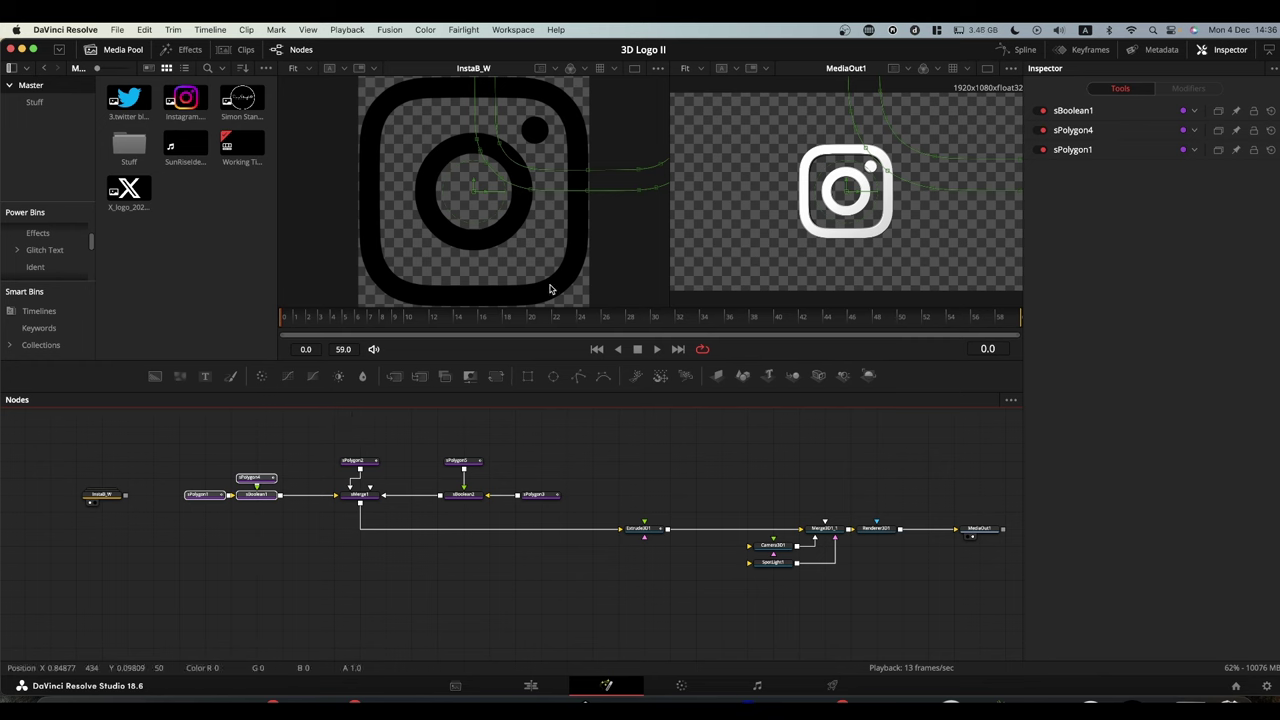
- Move the InstaB_W group below the shape nodes and inspect its path1 and path1_2 shapes
left_click(113, 499)
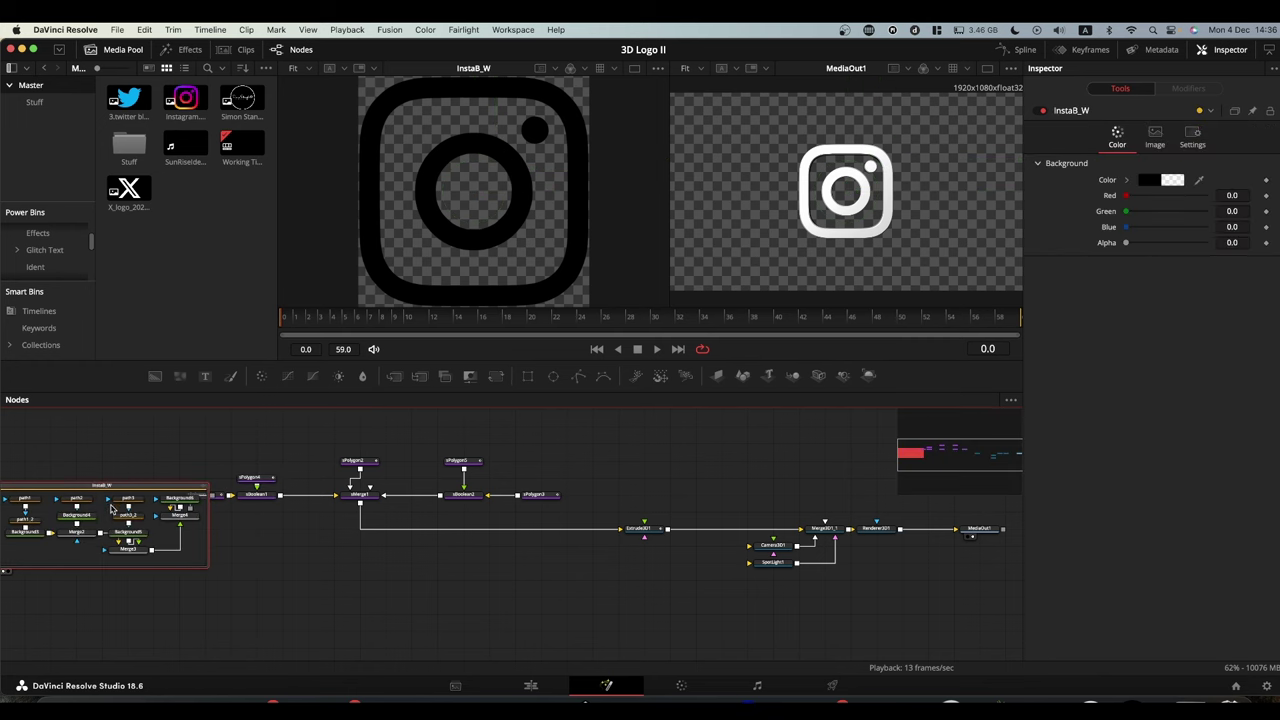
left_click_drag(113, 499, 281, 545)
left_click(154, 572)
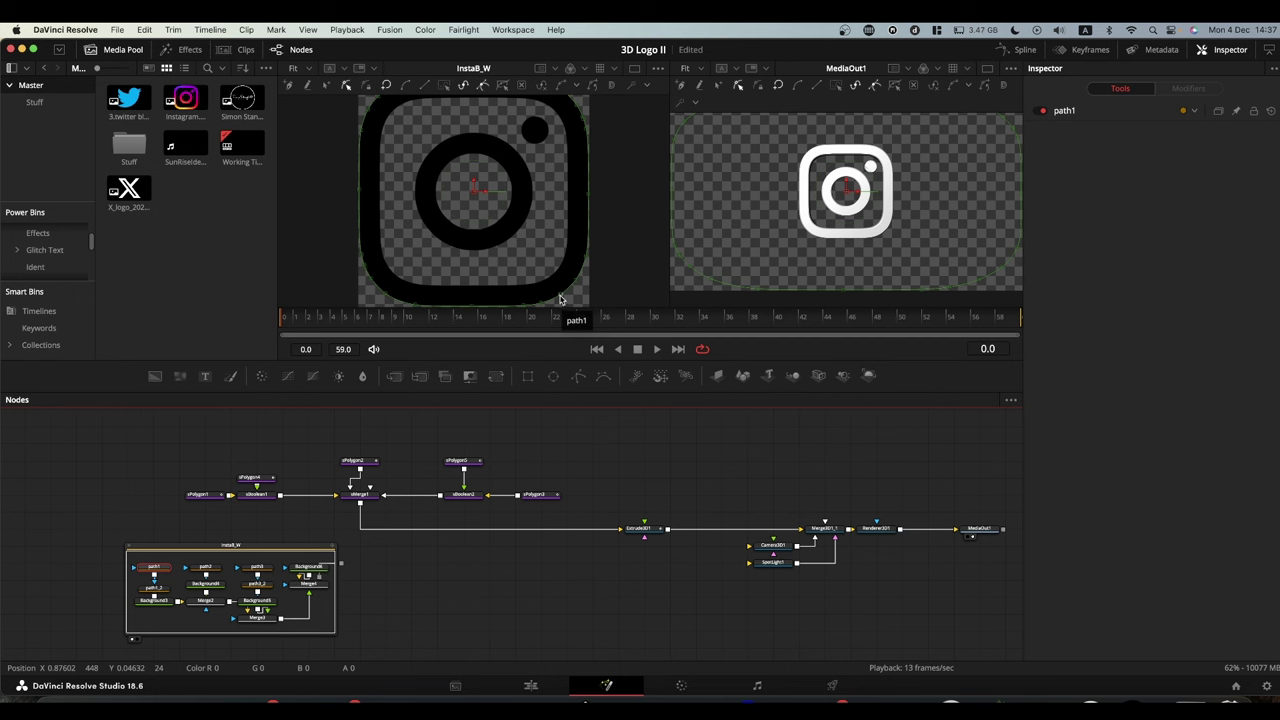
left_click(155, 589)
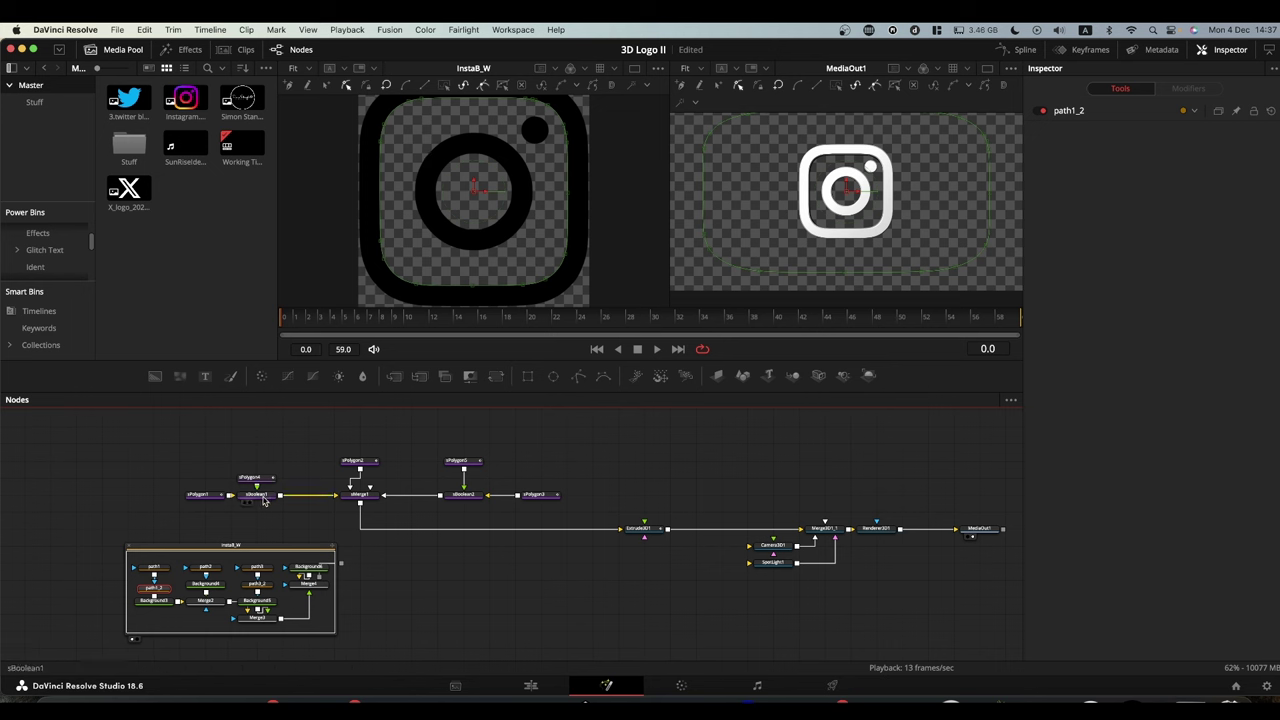
- Review the sPolygon, sBoolean and sMerge1 outlines, then view the extruded Instagram logo in 3D
left_click_drag(183, 450, 262, 505)
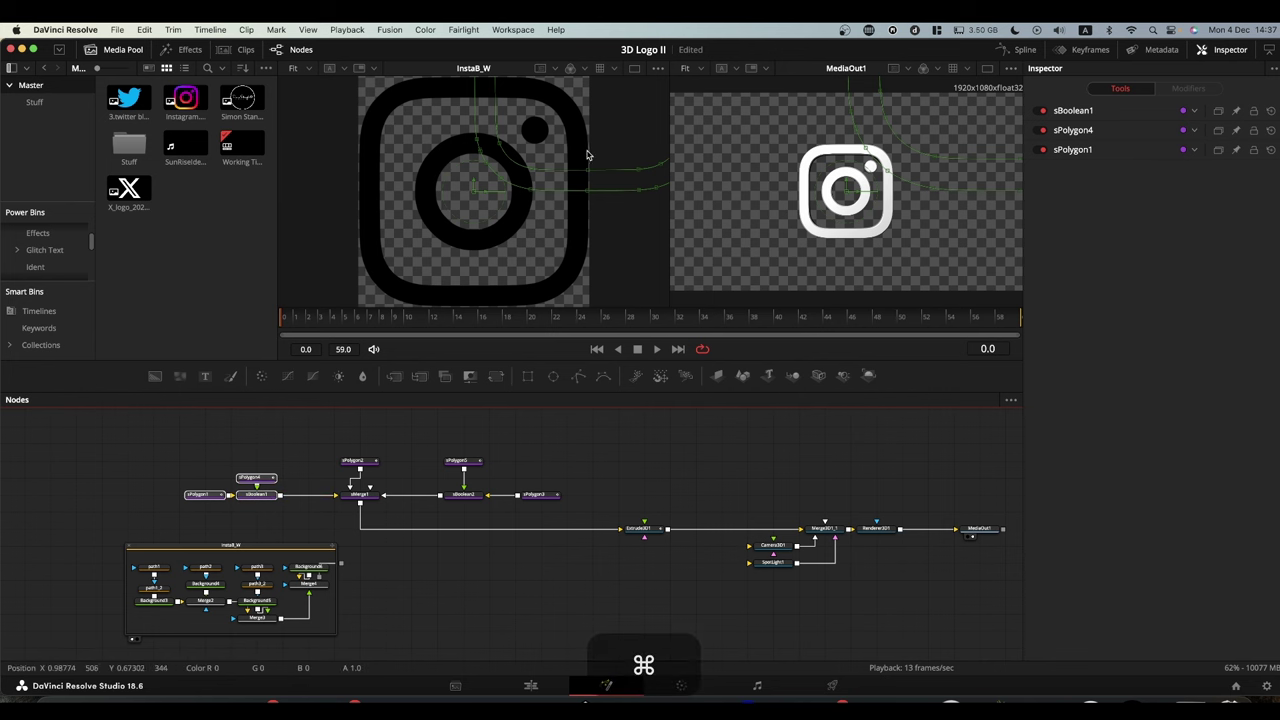
scroll(587, 155, "up", 3)
scroll(588, 153, "down", 6)
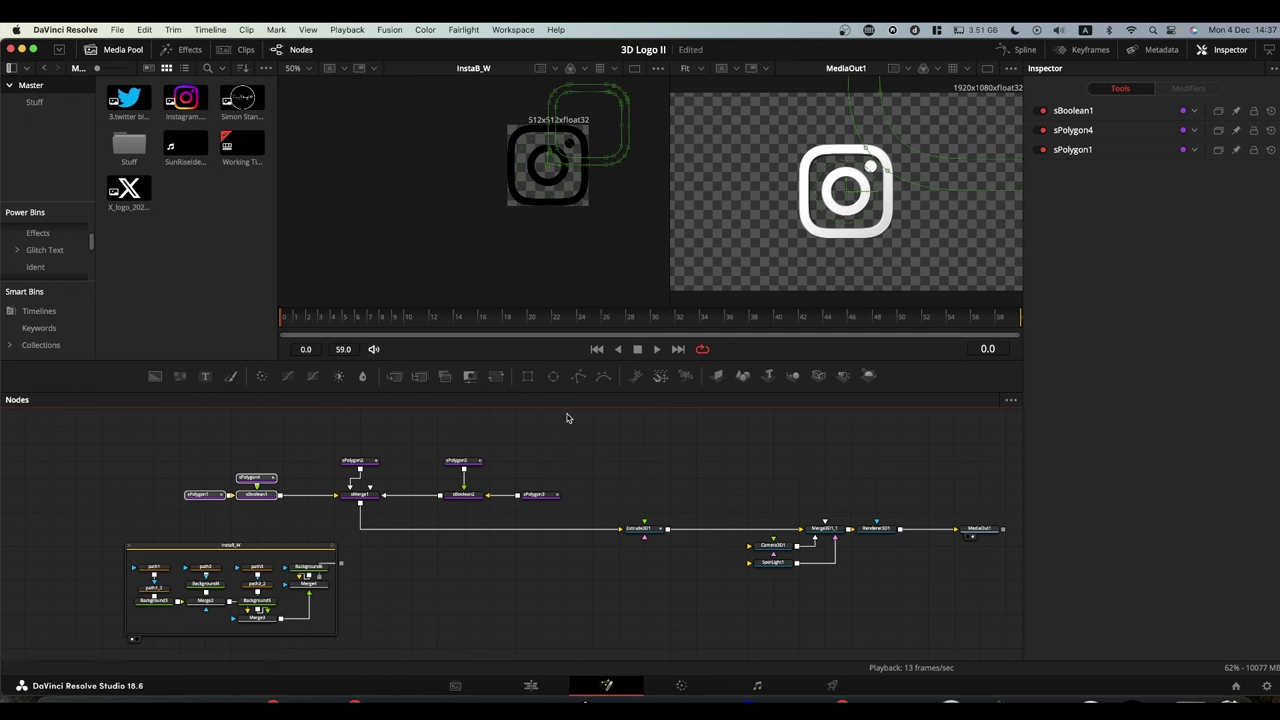
left_click_drag(445, 445, 558, 516)
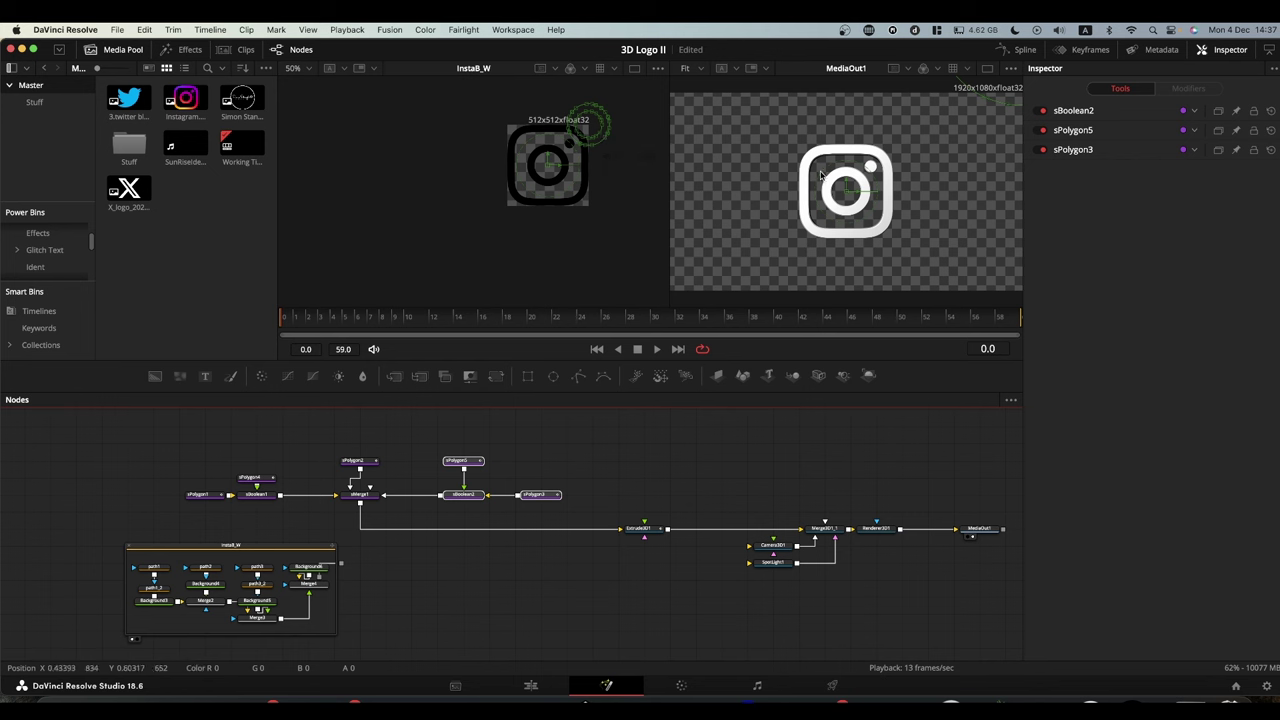
left_click(368, 466)
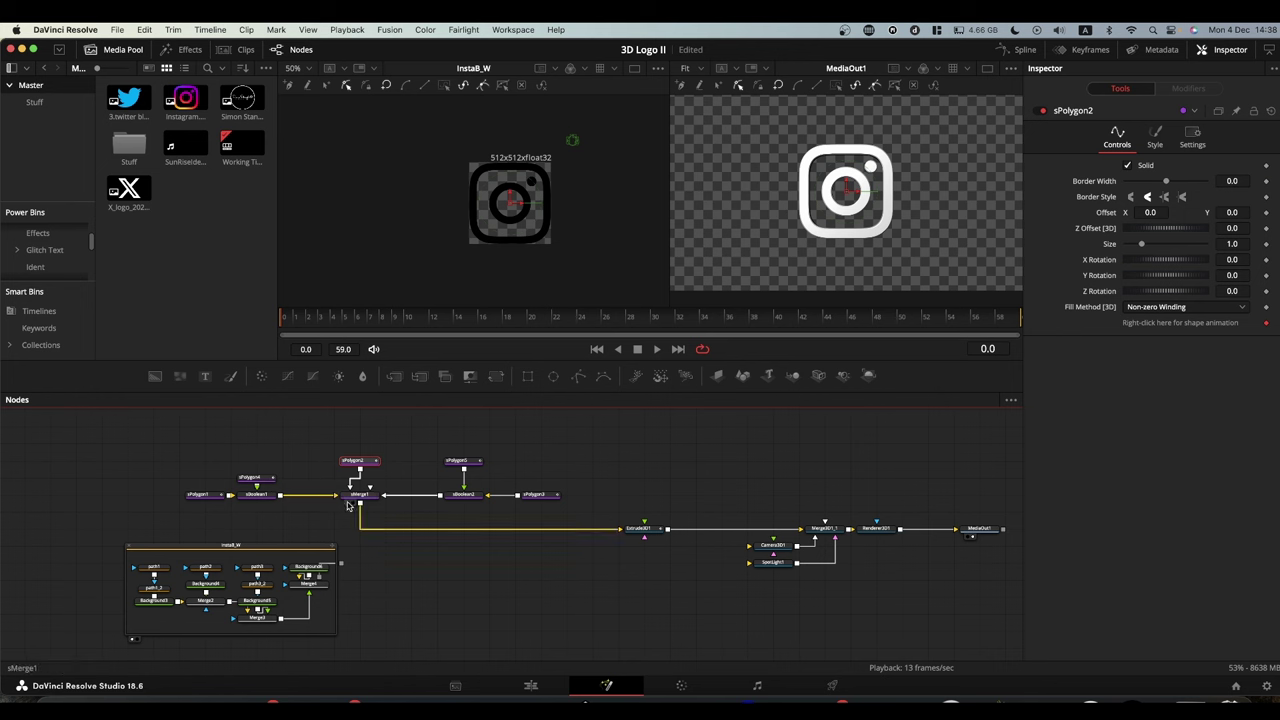
left_click(366, 502)
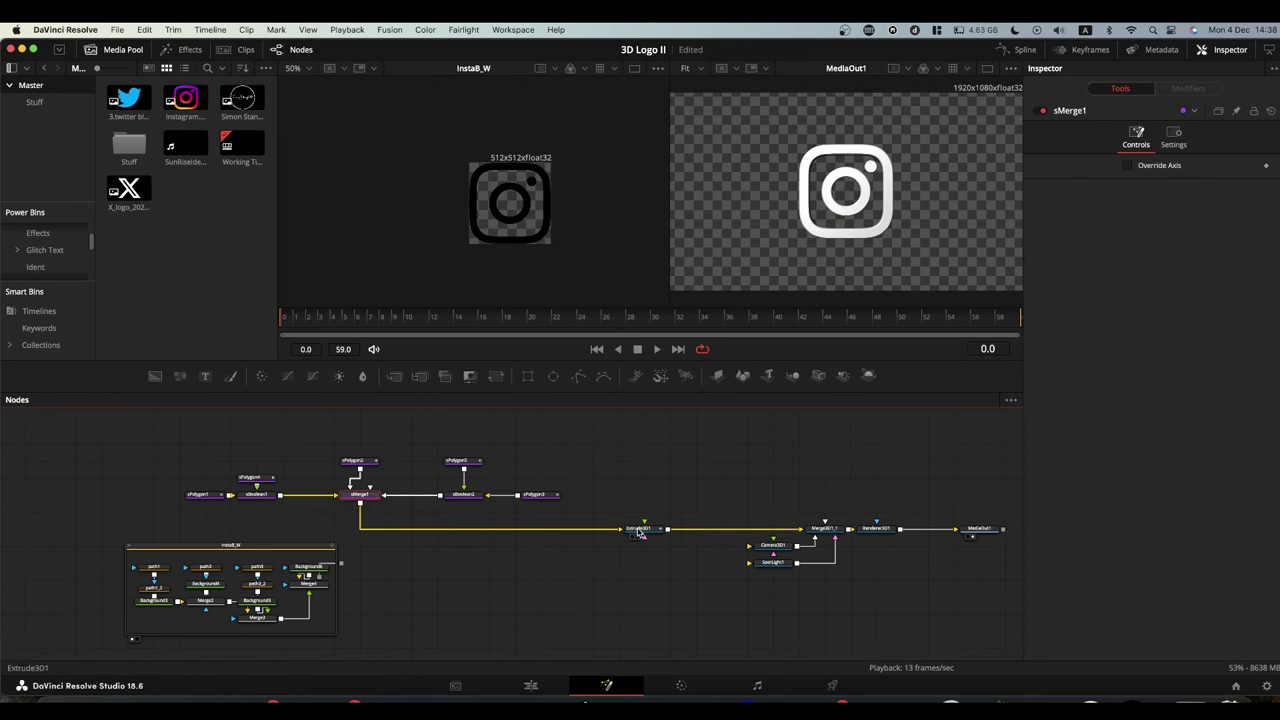
left_click_drag(638, 528, 875, 180)
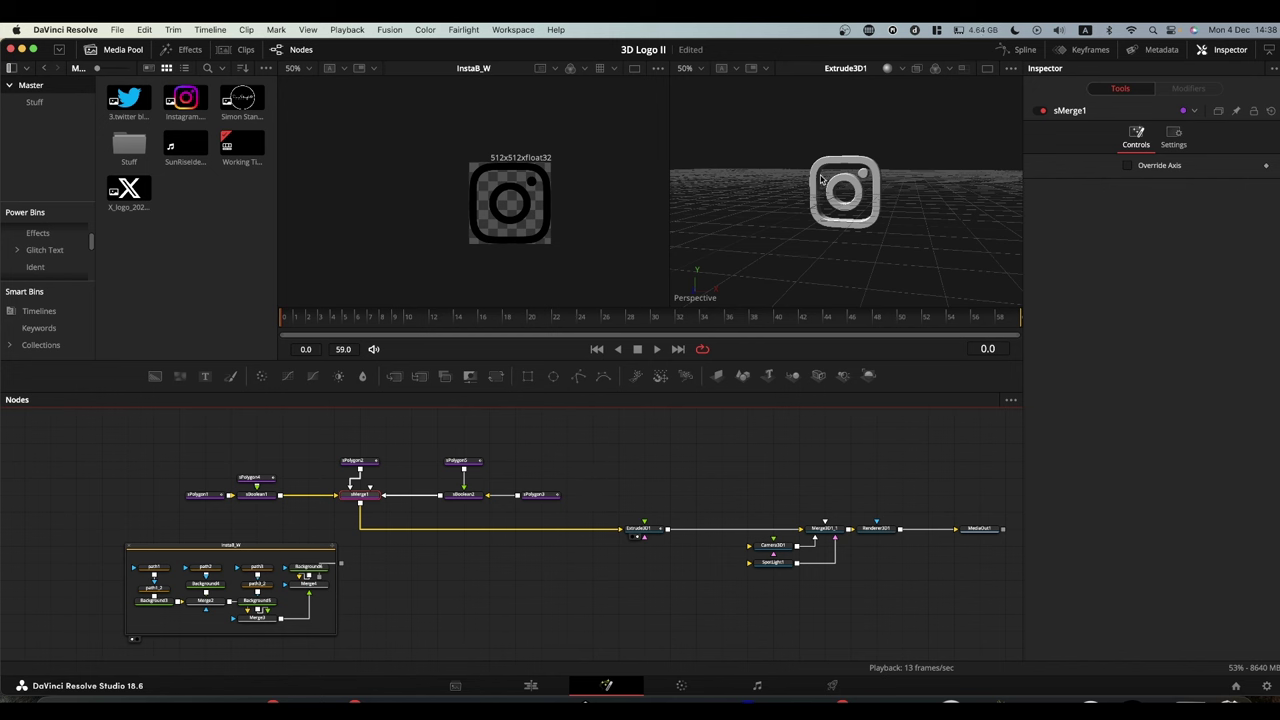
left_click(190, 105)
- Feed the Instagram image into Extrude3D1 and add a UV Map 3D node after it, viewed in 3D
left_click_drag(188, 100, 616, 442)
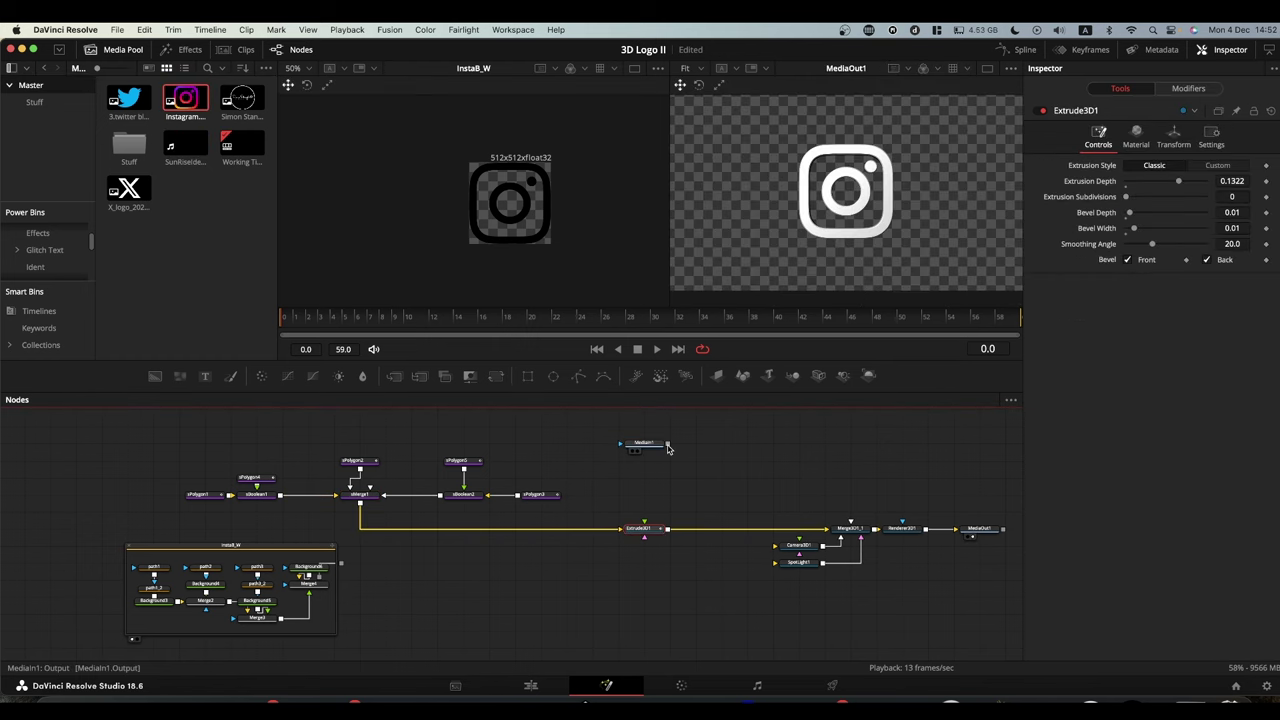
left_click_drag(667, 444, 645, 532)
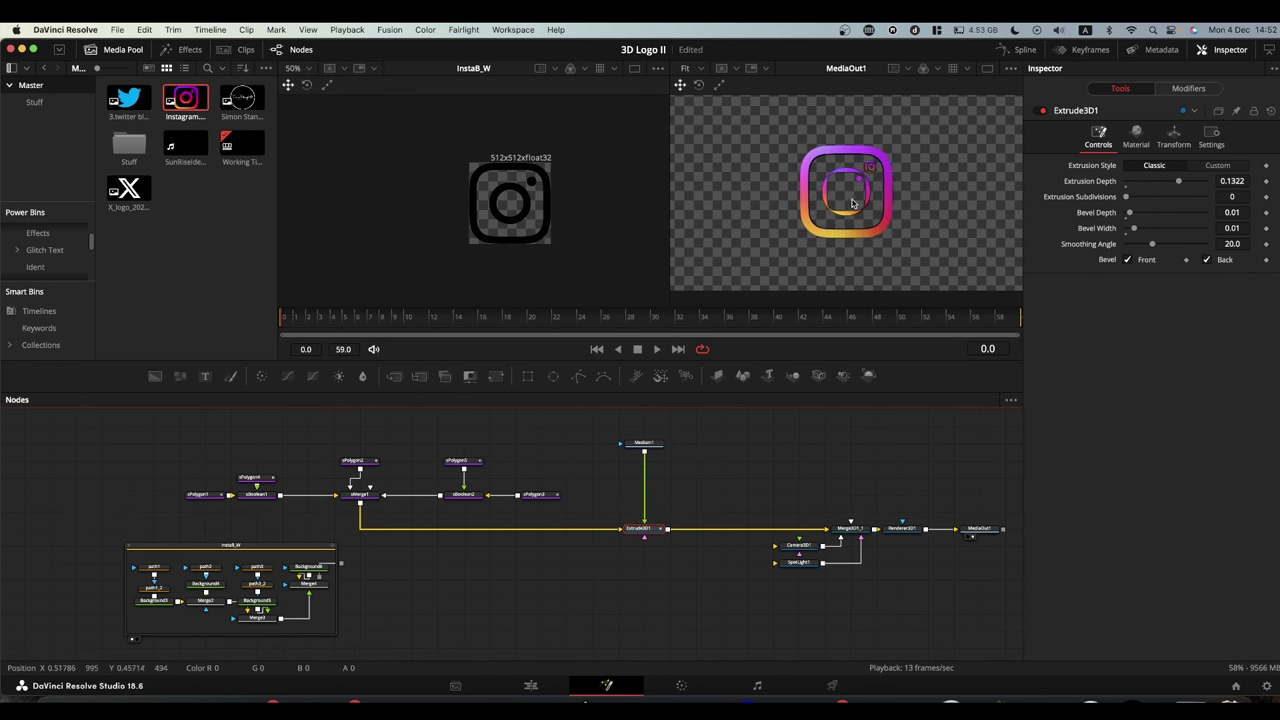
left_click(643, 533)
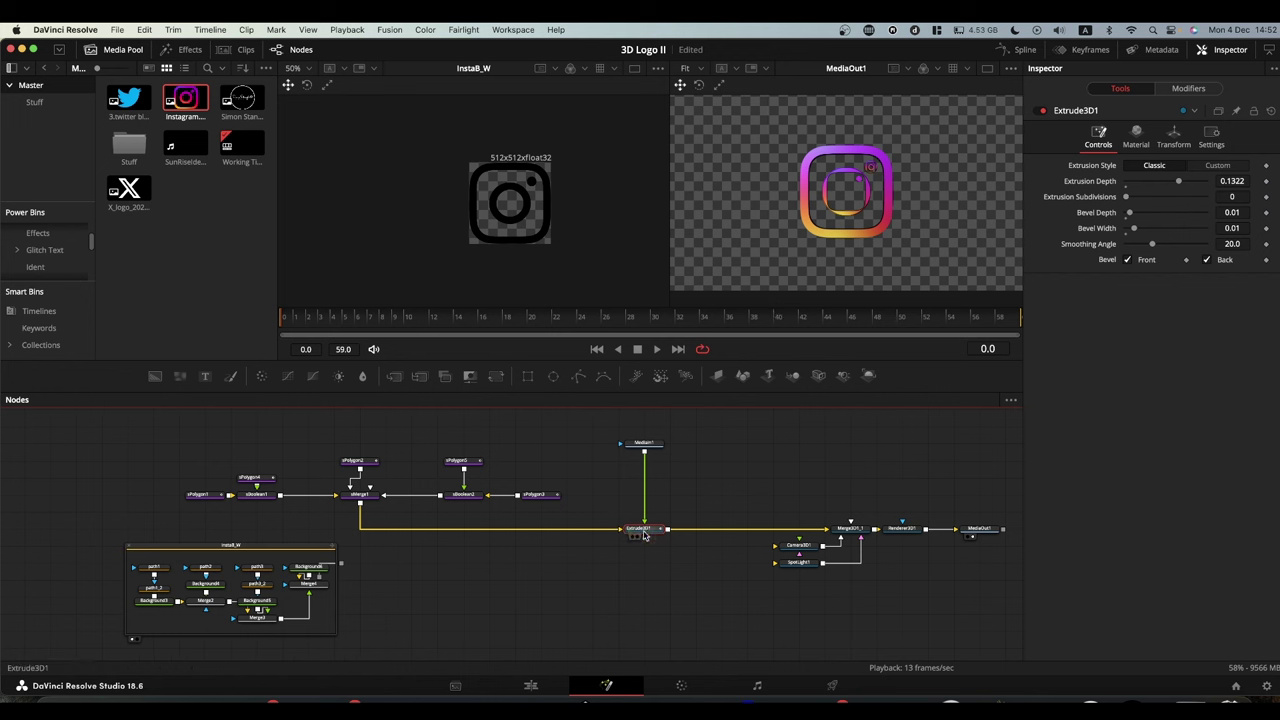
key("shift+space")
type("uc")
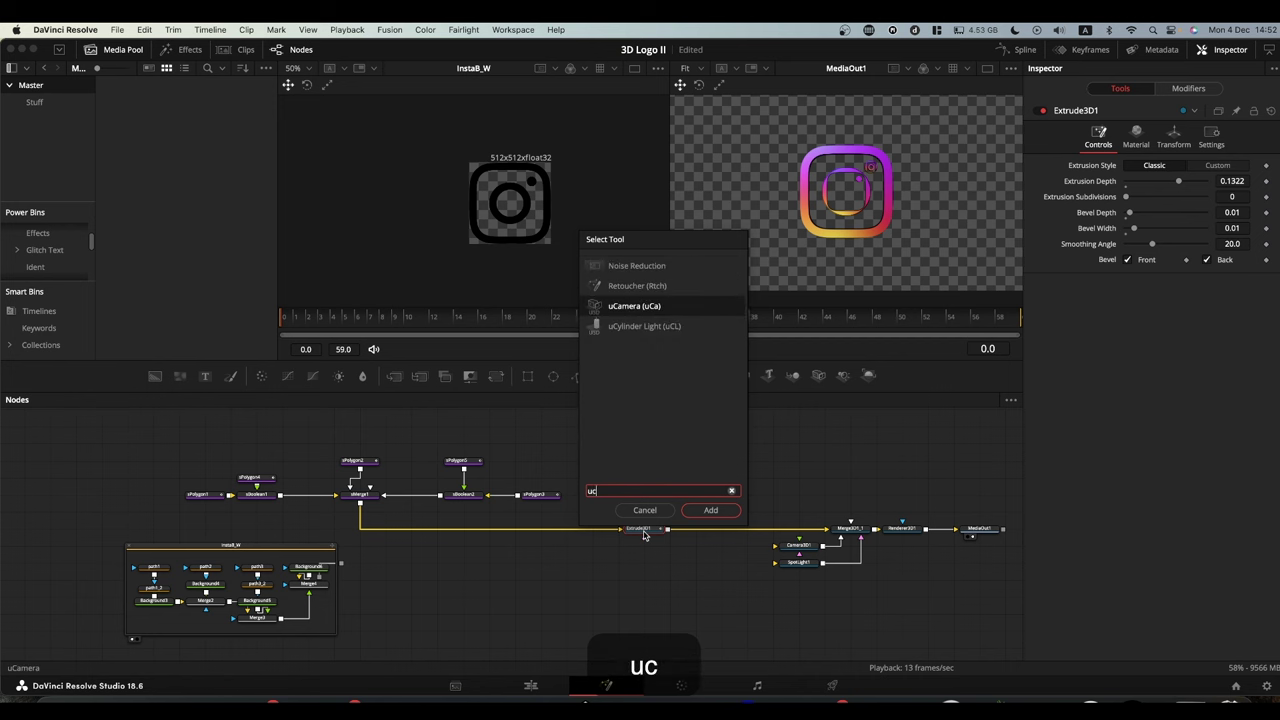
key("BackSpace")
type("v")
key("Return")
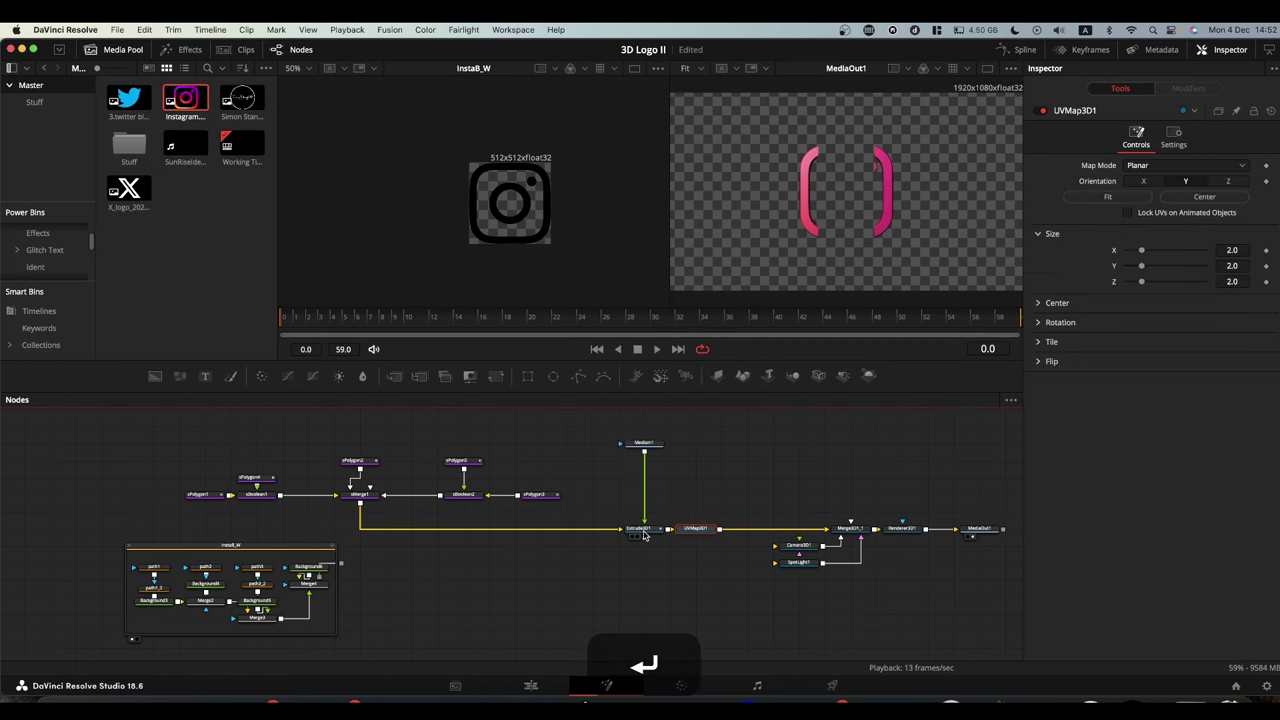
left_click(705, 530)
left_click_drag(716, 533, 824, 232)
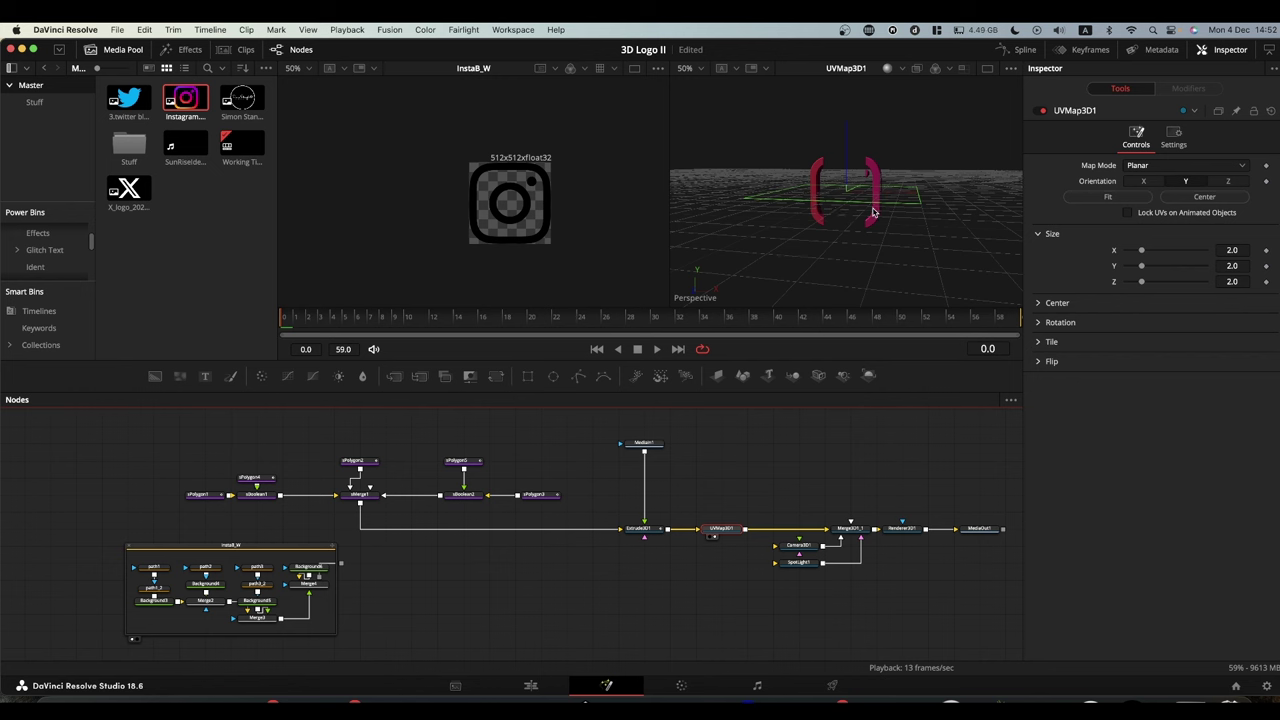
- Set the planar UV map's orientation to Z and its X, Y and Z size to 1.0
left_click(1230, 182)
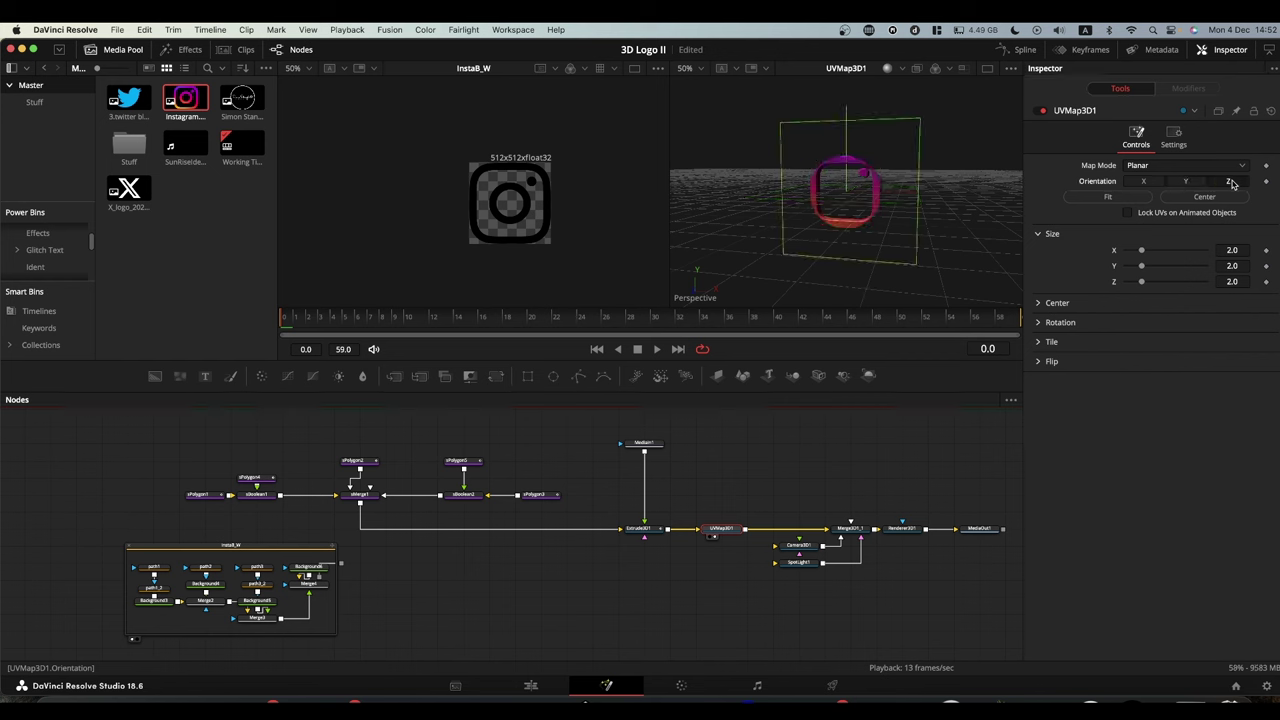
left_click(1236, 251)
type("1")
left_click(1234, 266)
type("1")
left_click(1234, 281)
type("1")
left_click(1071, 277)
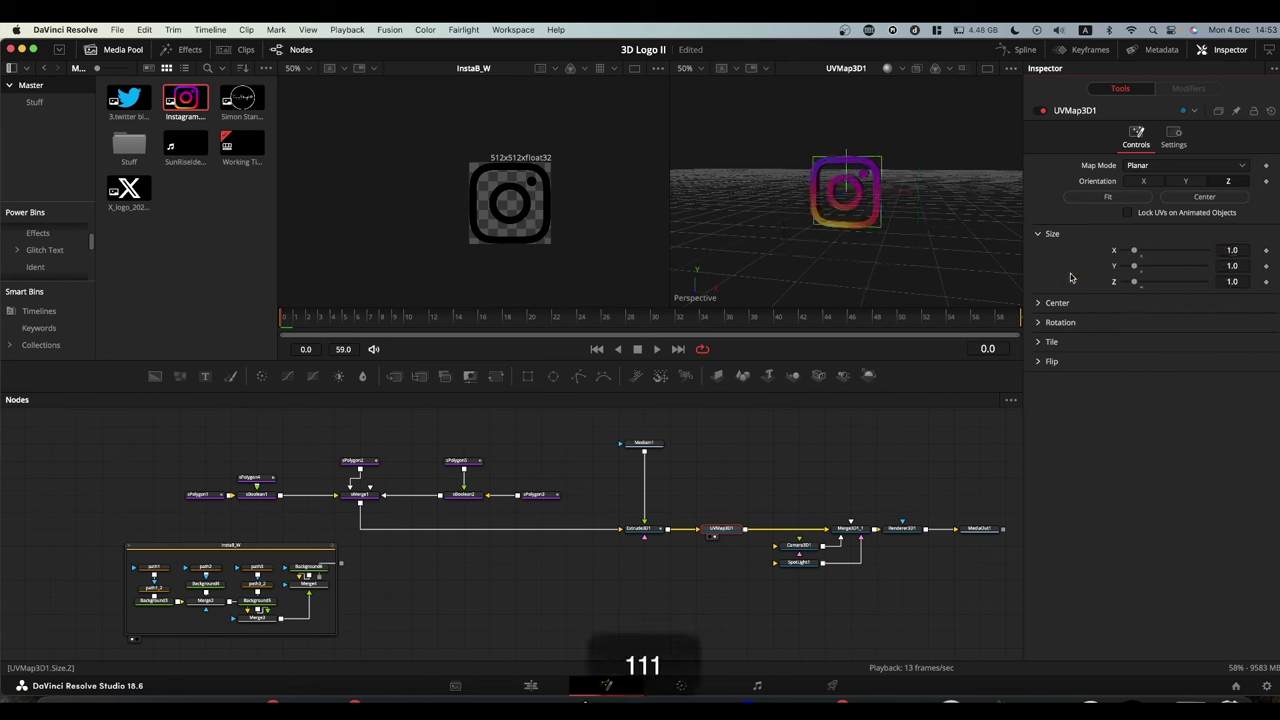
- Enable Lock UVs on Animated Objects in UVMap3D1 and scrub to confirm the gradient stays fixed
left_click(645, 530)
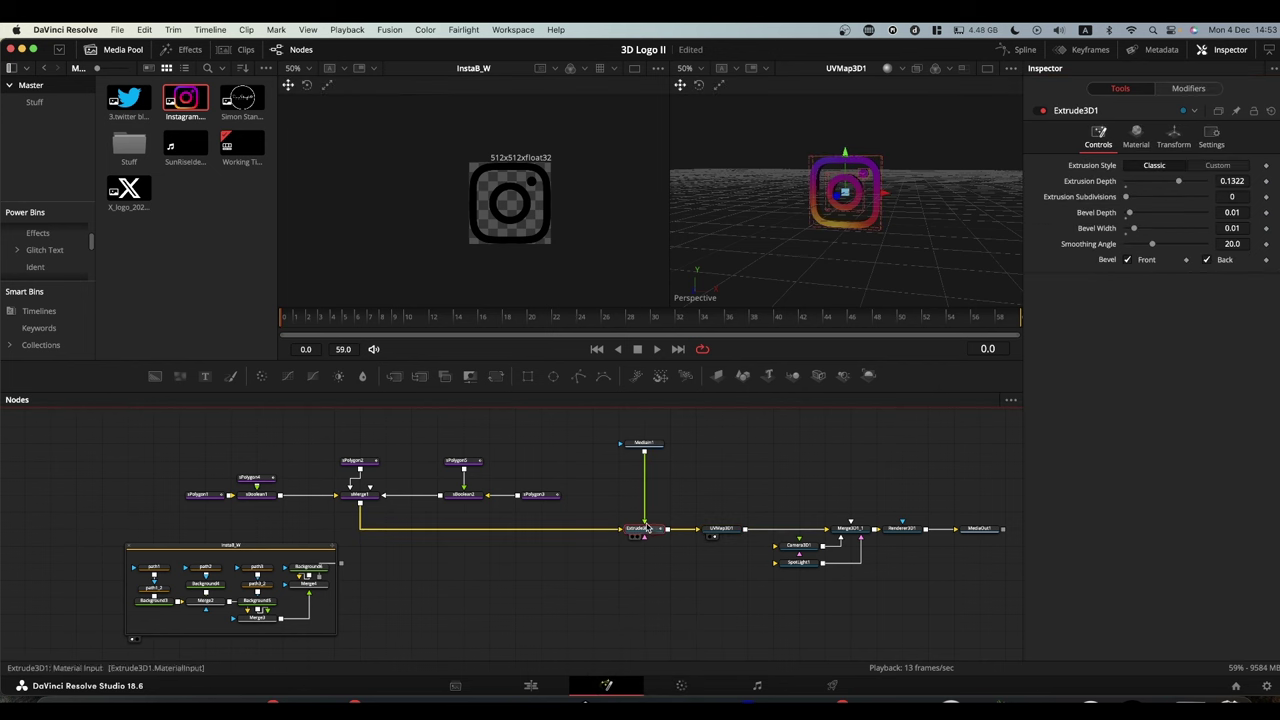
left_click_drag(325, 314, 229, 333)
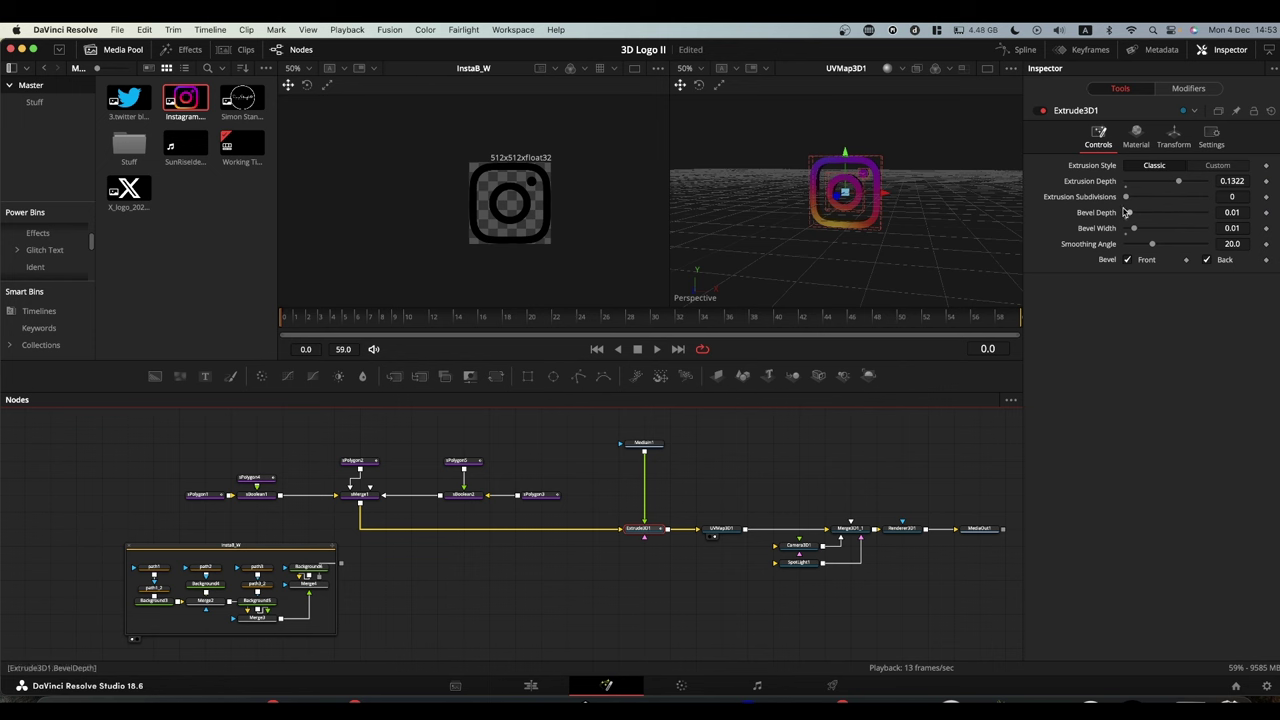
left_click(726, 527)
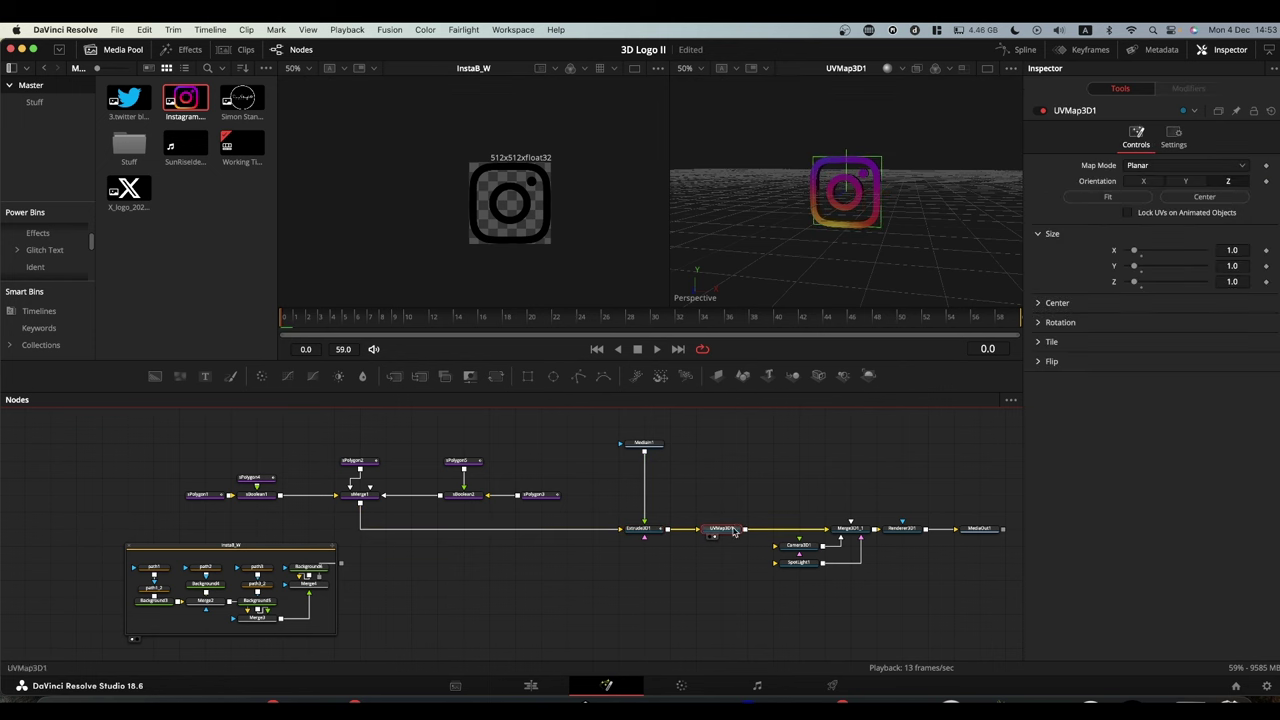
left_click(1129, 214)
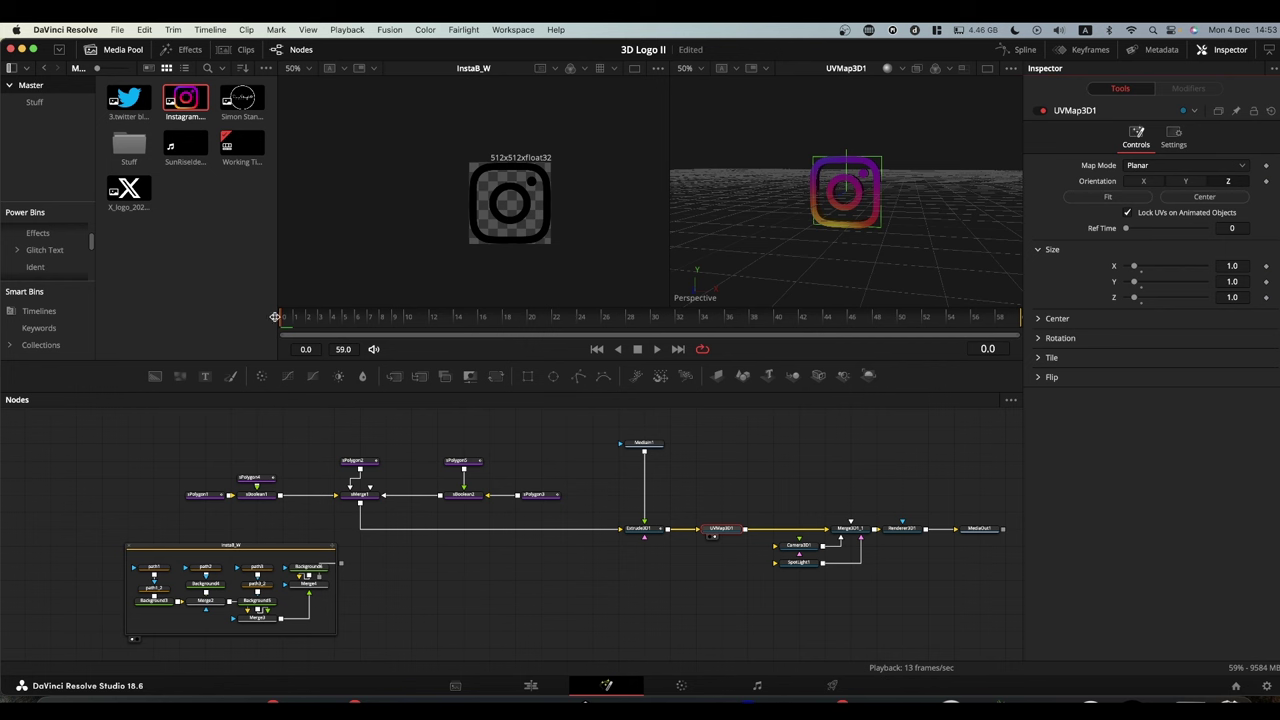
left_click_drag(285, 321, 435, 338)
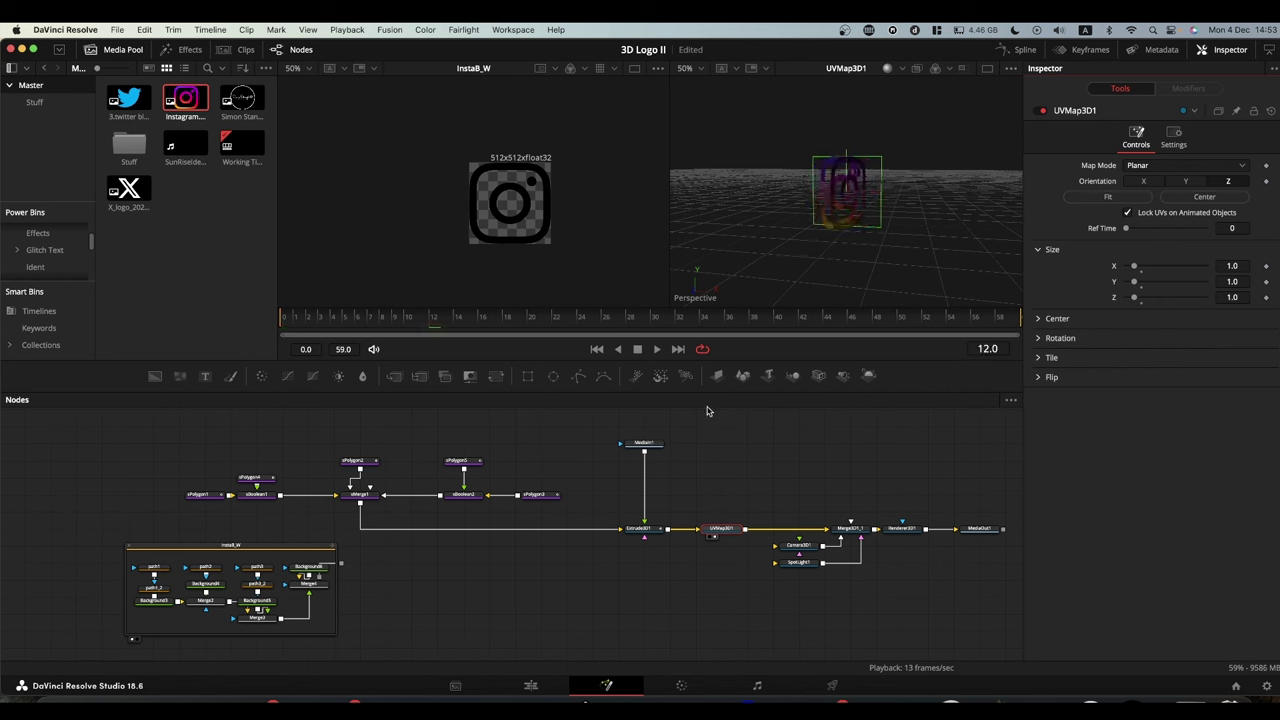
- Add an Erode/Dilate node after MediaIn1, dilate it by about 0.01, and recheck from the start
left_click(644, 444)
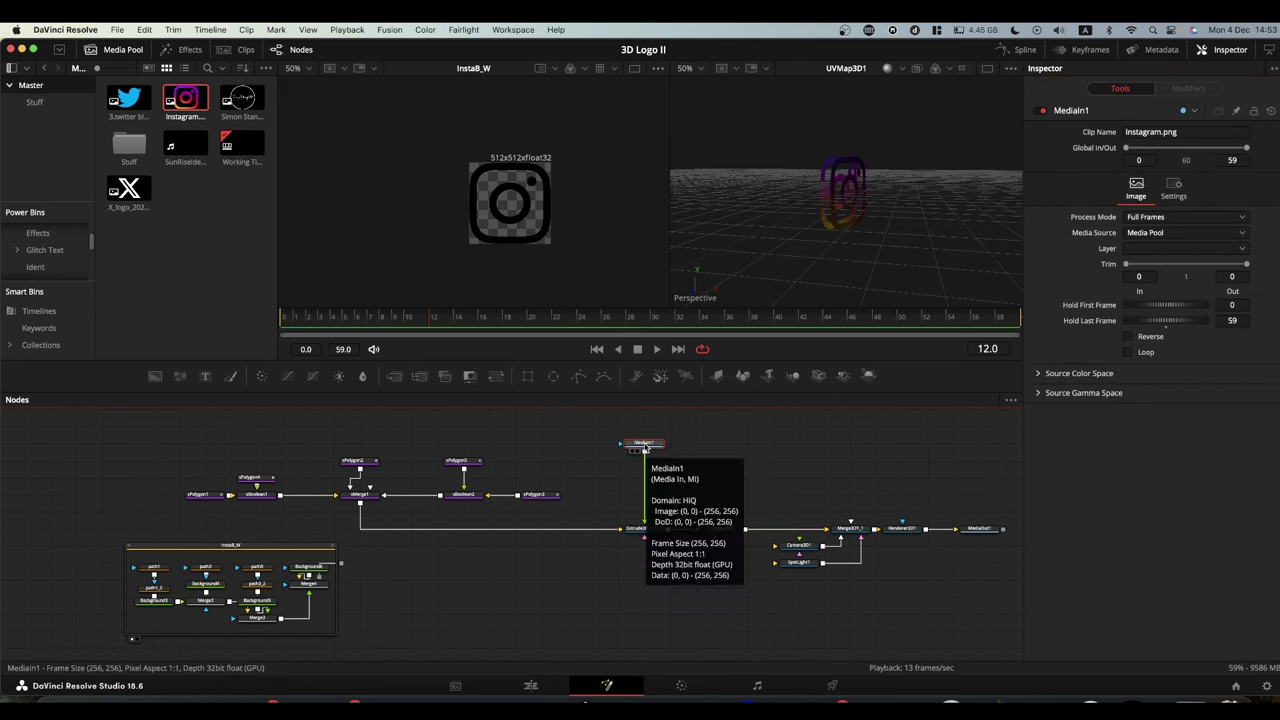
key("shift+space")
type("uv")
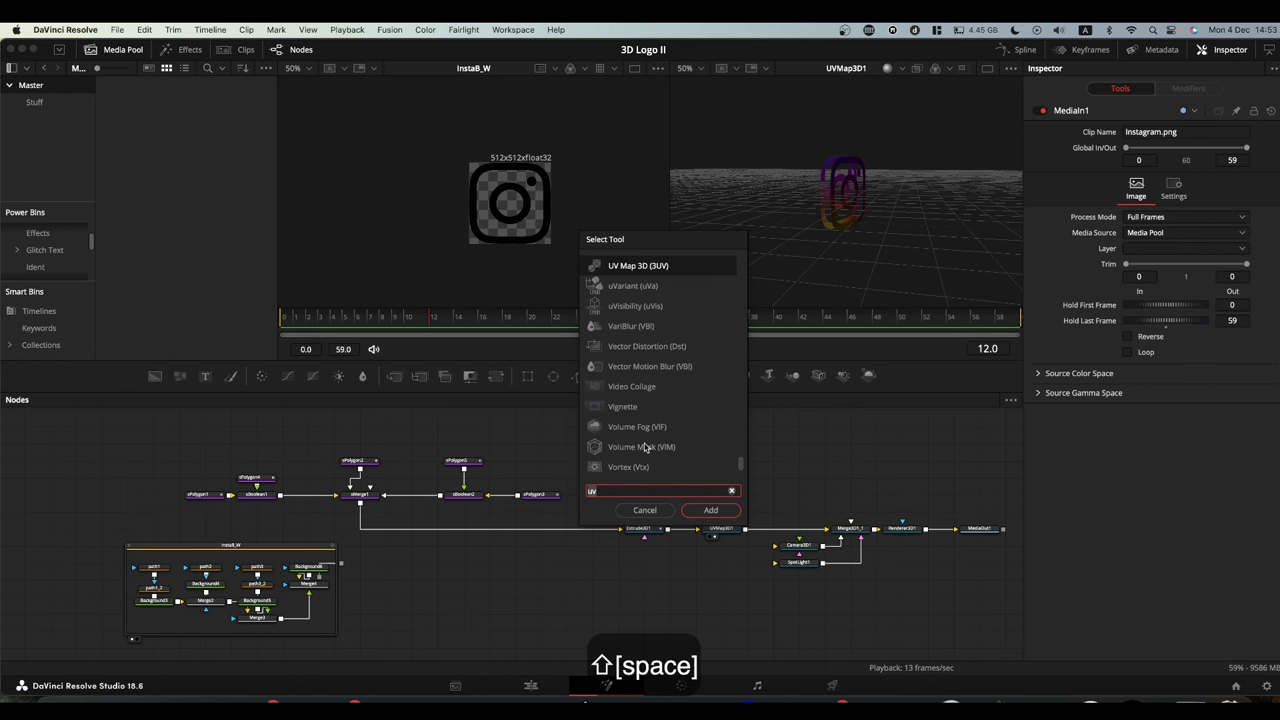
key("BackSpace")
key("BackSpace")
type("erode")
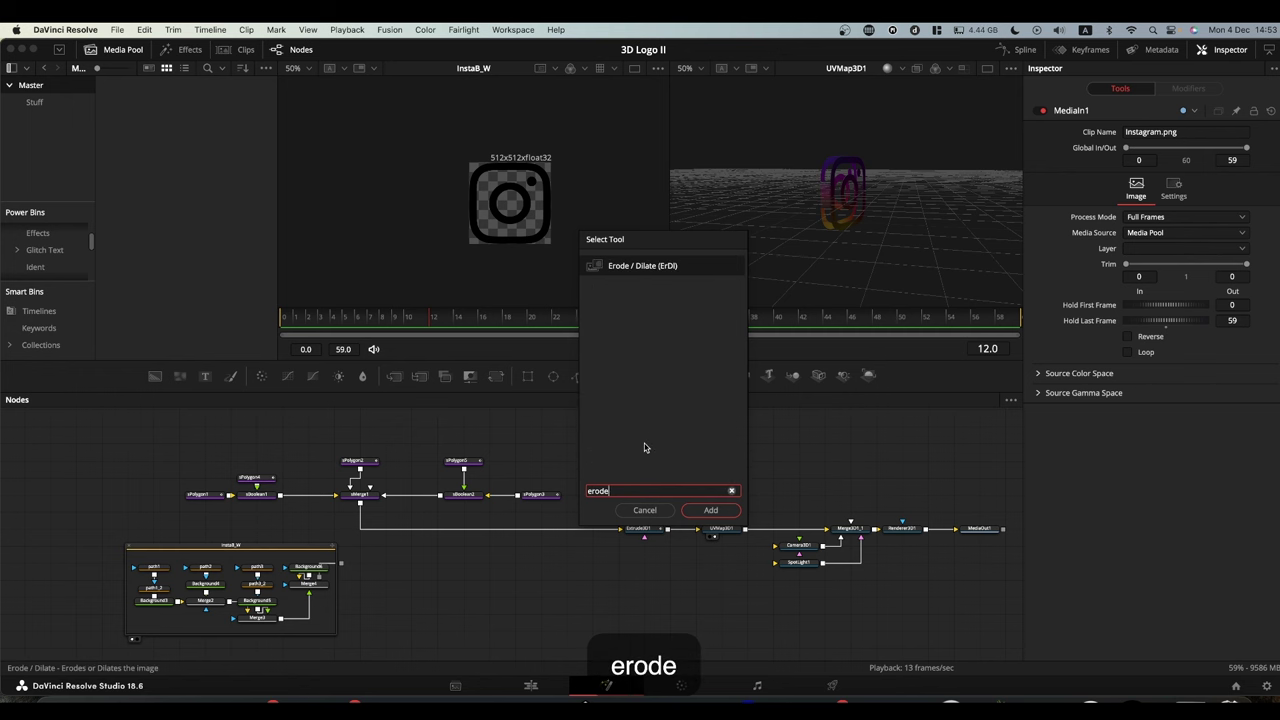
key("Return")
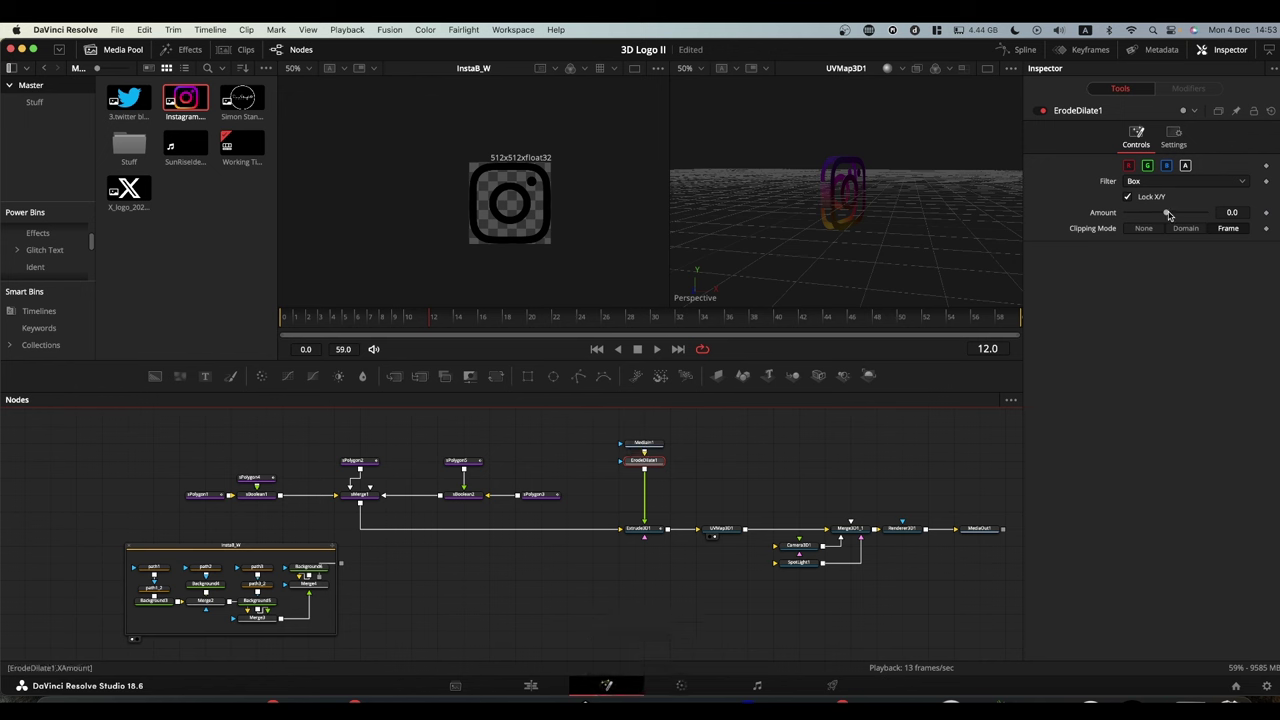
left_click_drag(1168, 214, 1216, 217)
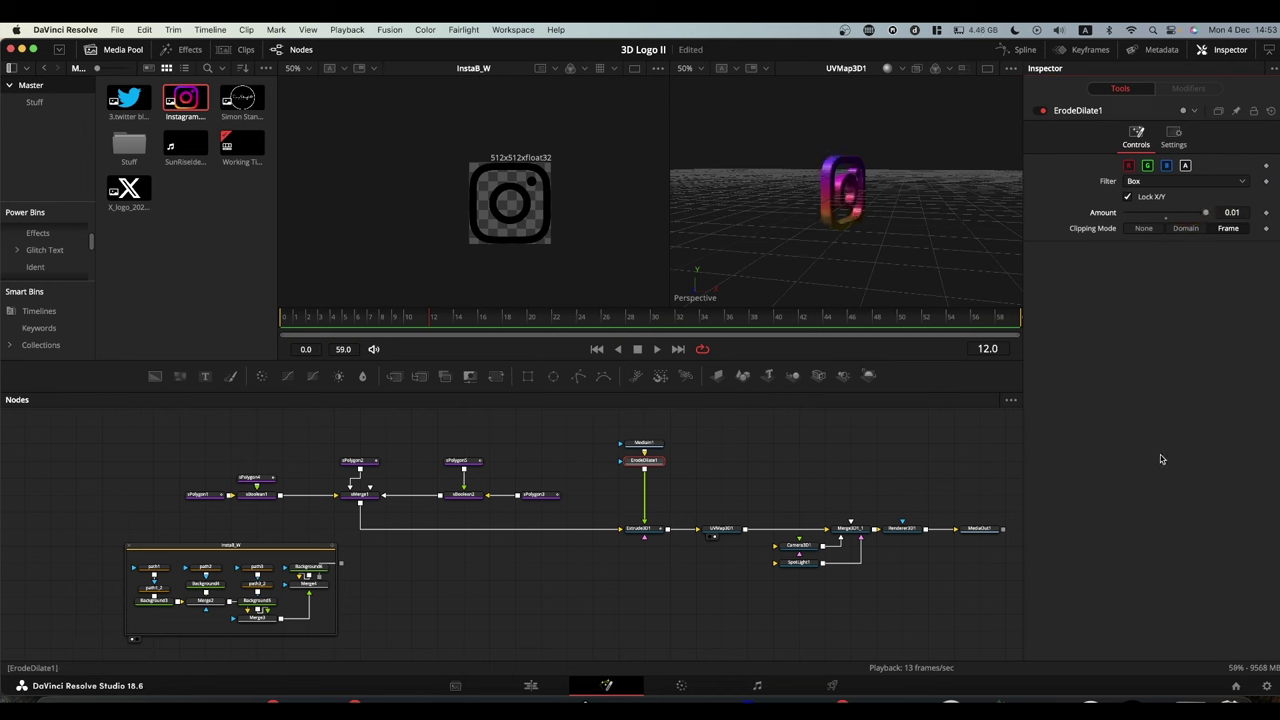
left_click_drag(429, 319, 265, 345)
- On the Edit timeline, jump to the gold circular signature logo clip at 01:00:15:12
left_click(531, 686)
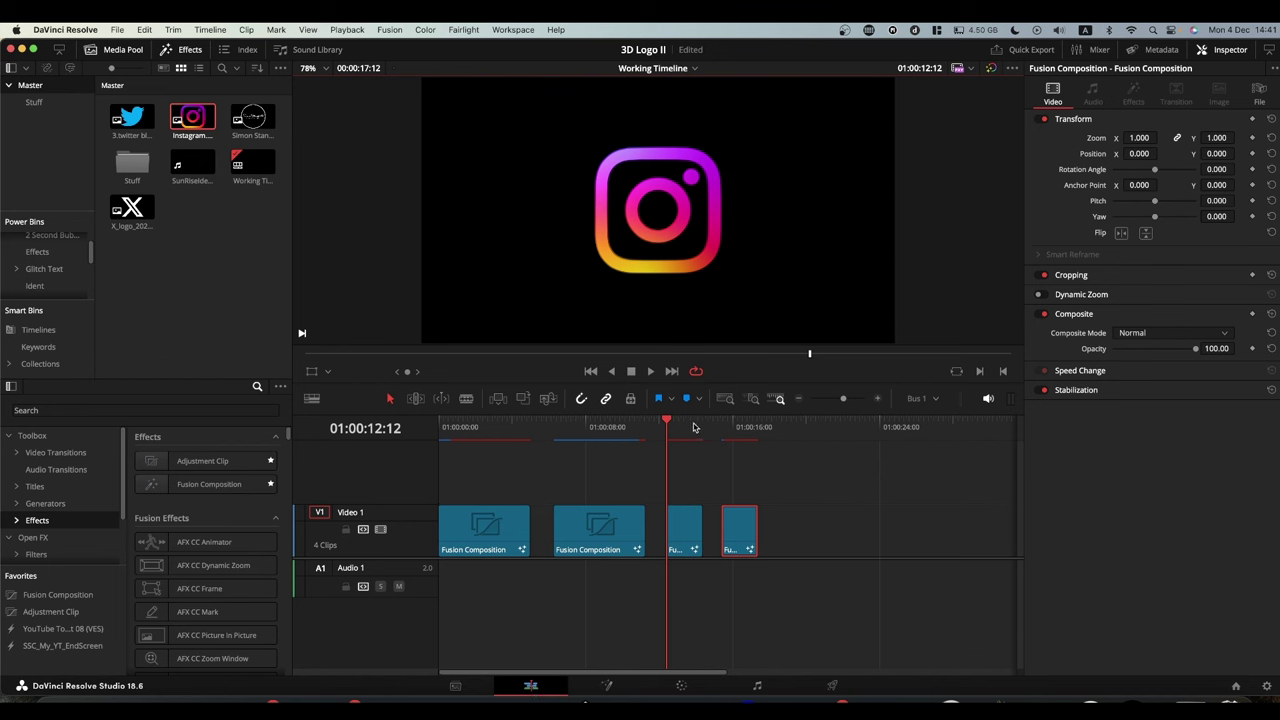
left_click(723, 426)
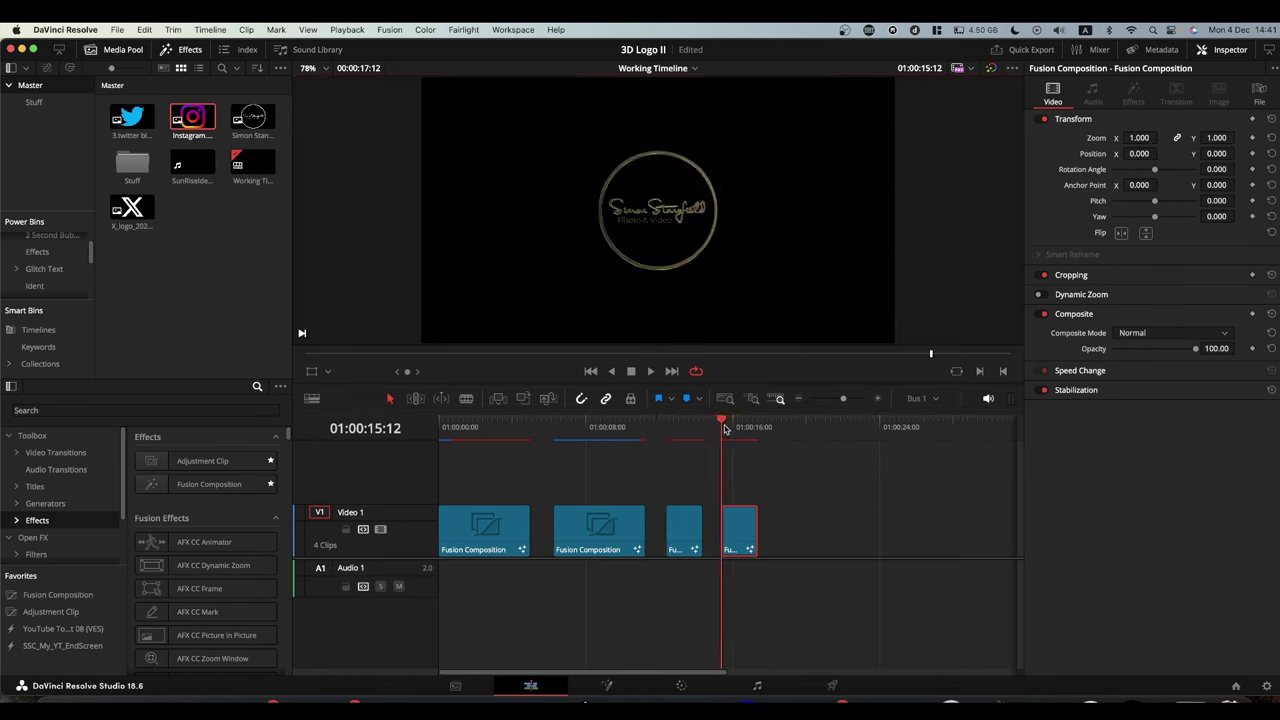
- Open the signature clip in Fusion and show the SigLogo node in viewer 1
left_click(608, 686)
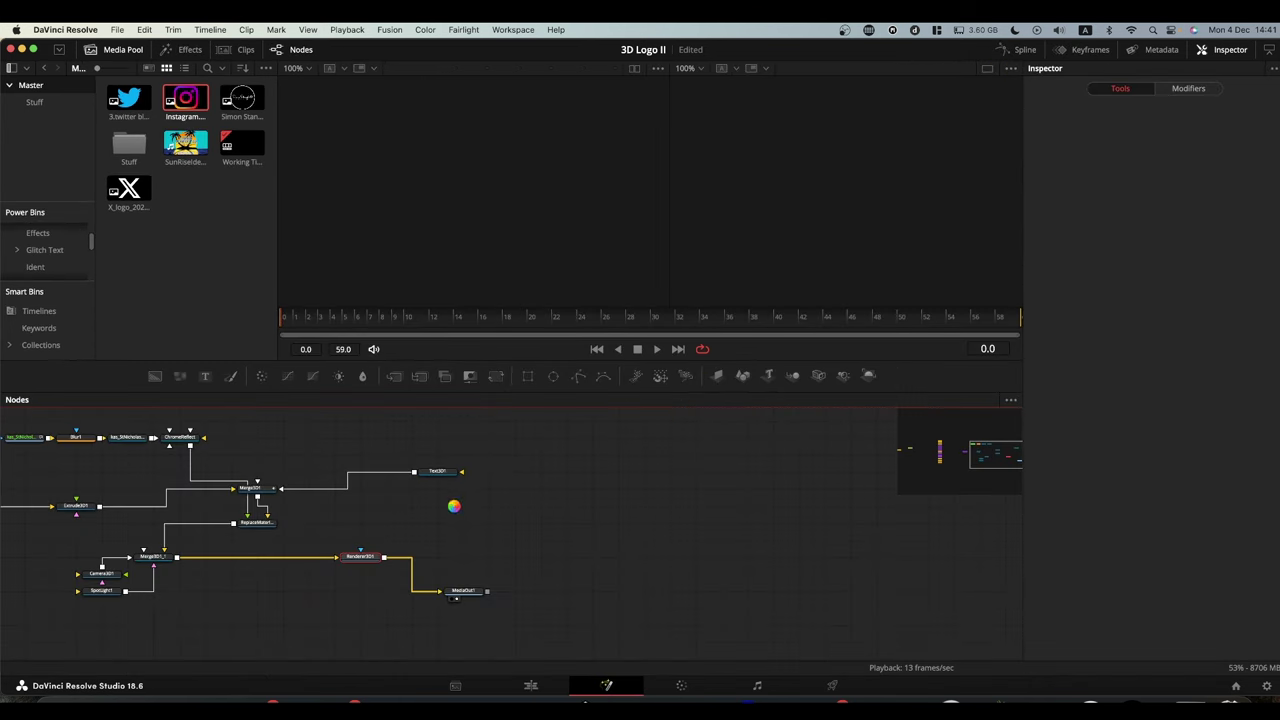
left_click_drag(449, 506, 838, 532)
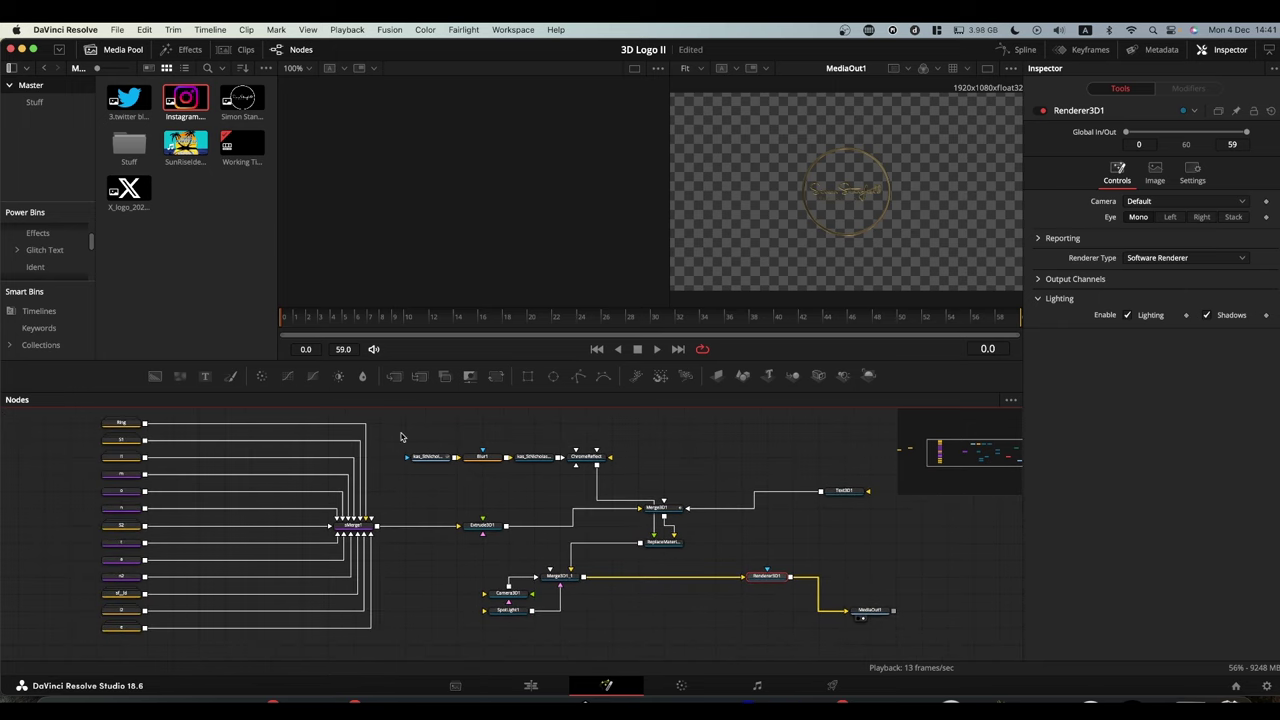
left_click_drag(402, 435, 706, 450)
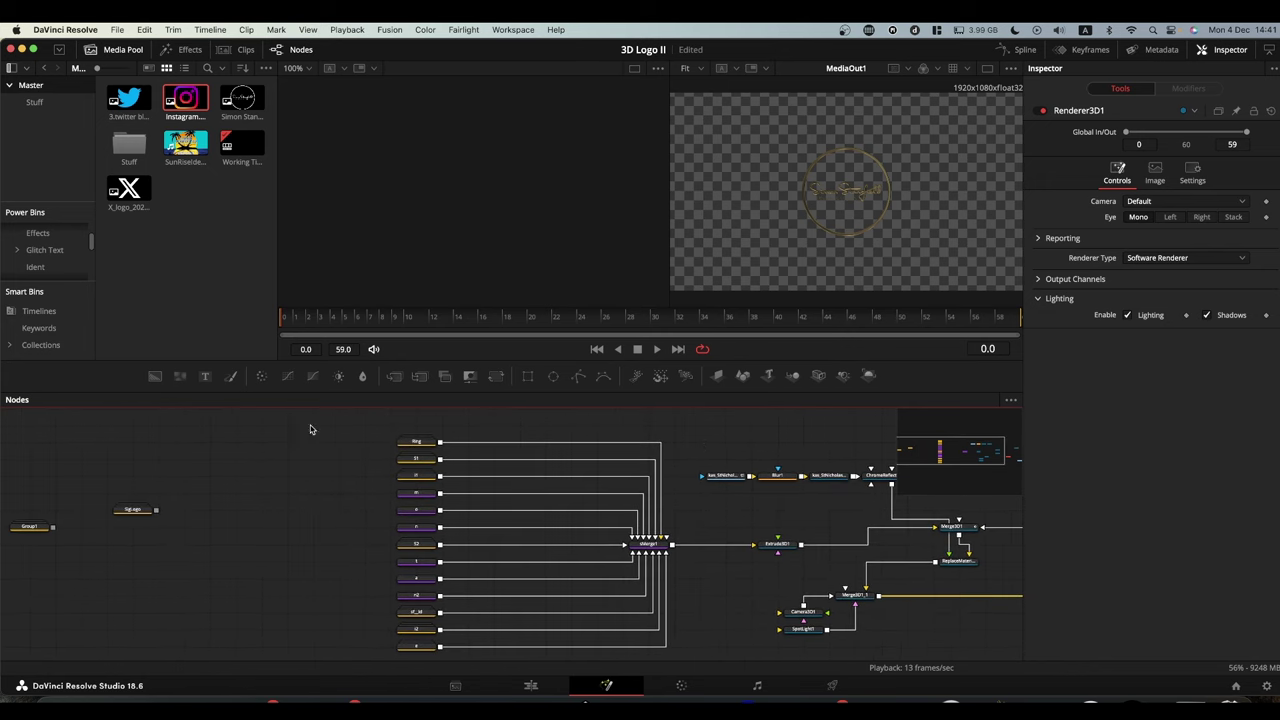
left_click(130, 510)
key("1")
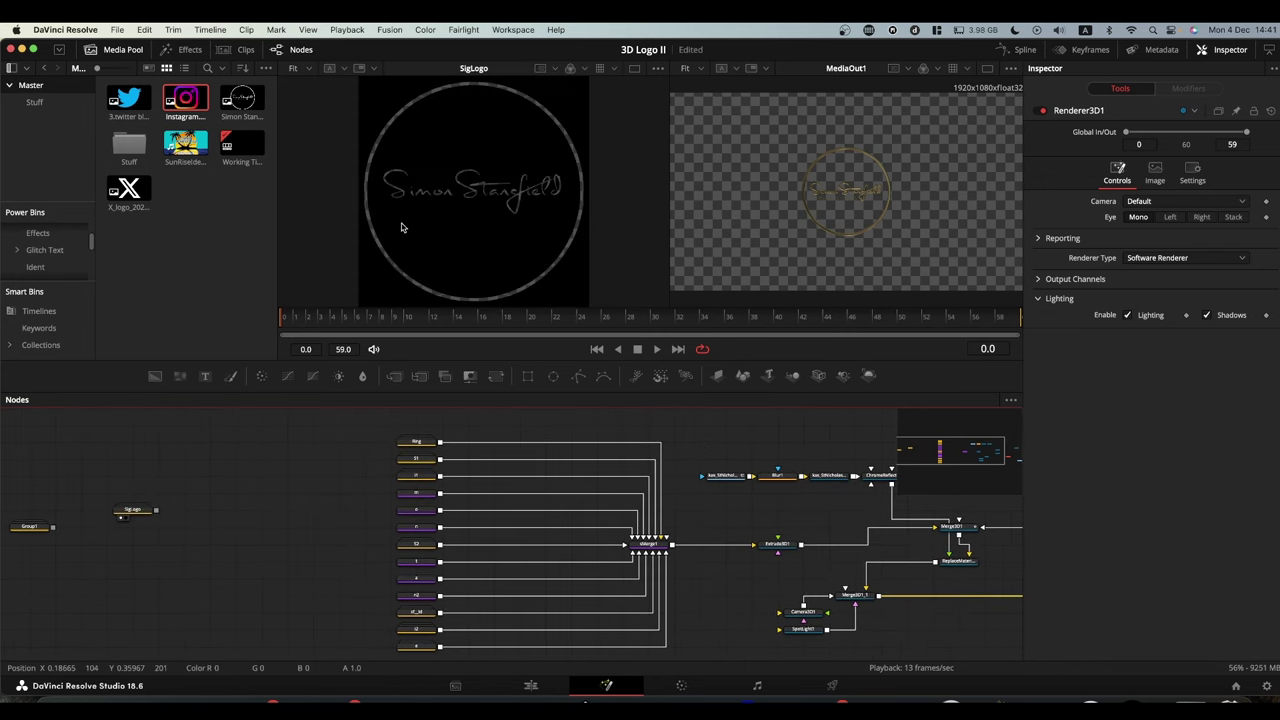
- Expand the SigLogo group and inspect its path1 and path1_2 shapes
double_click(140, 514)
left_click_drag(242, 464, 323, 414)
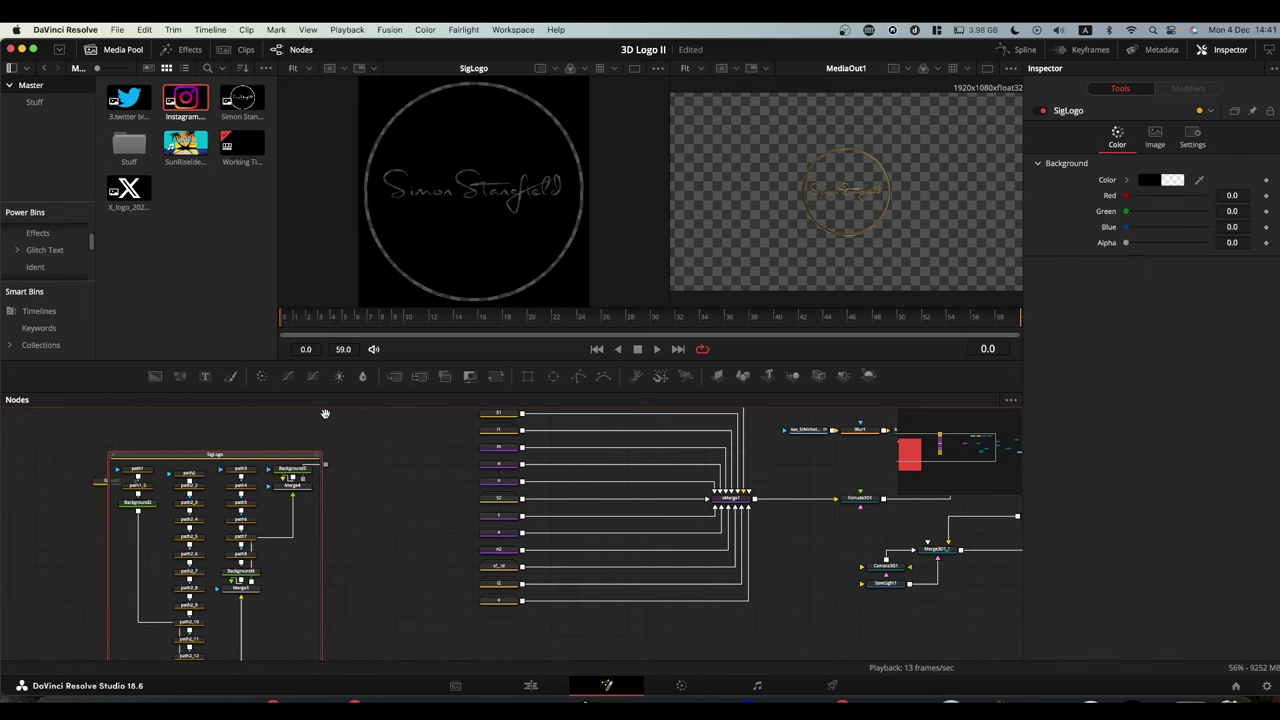
left_click(140, 469)
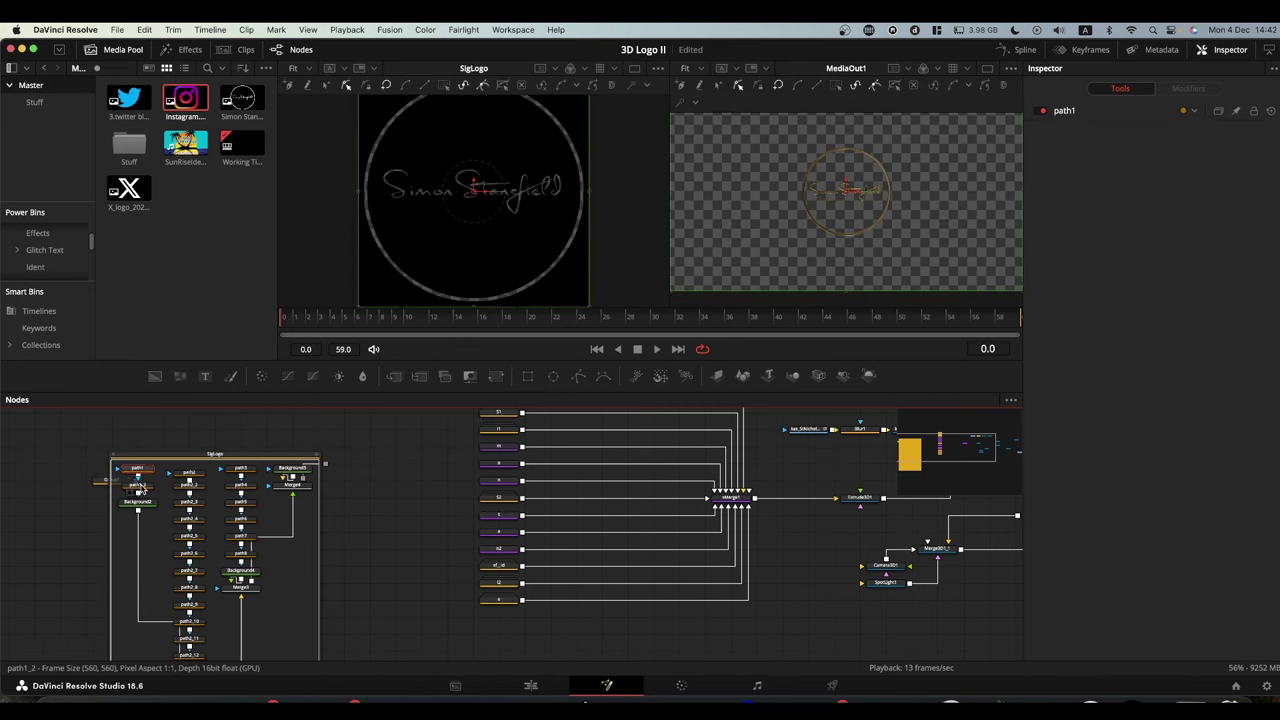
left_click(141, 487)
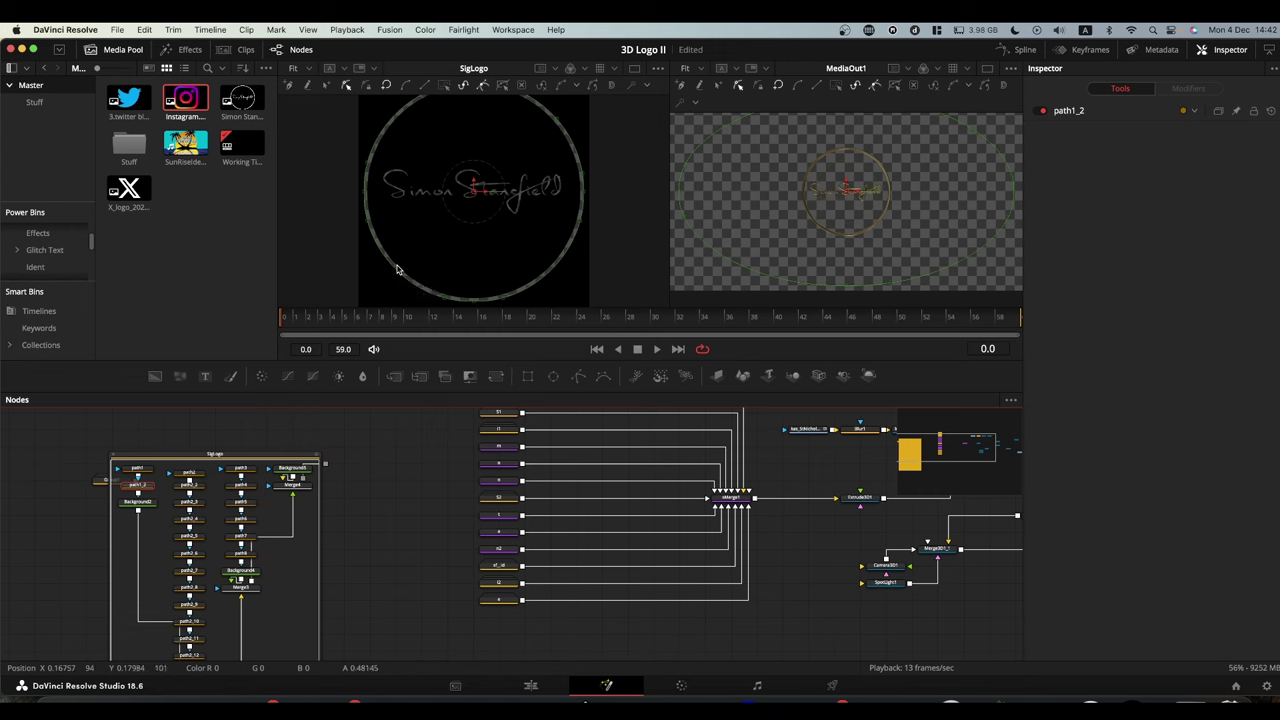
scroll(435, 537, "up", 3)
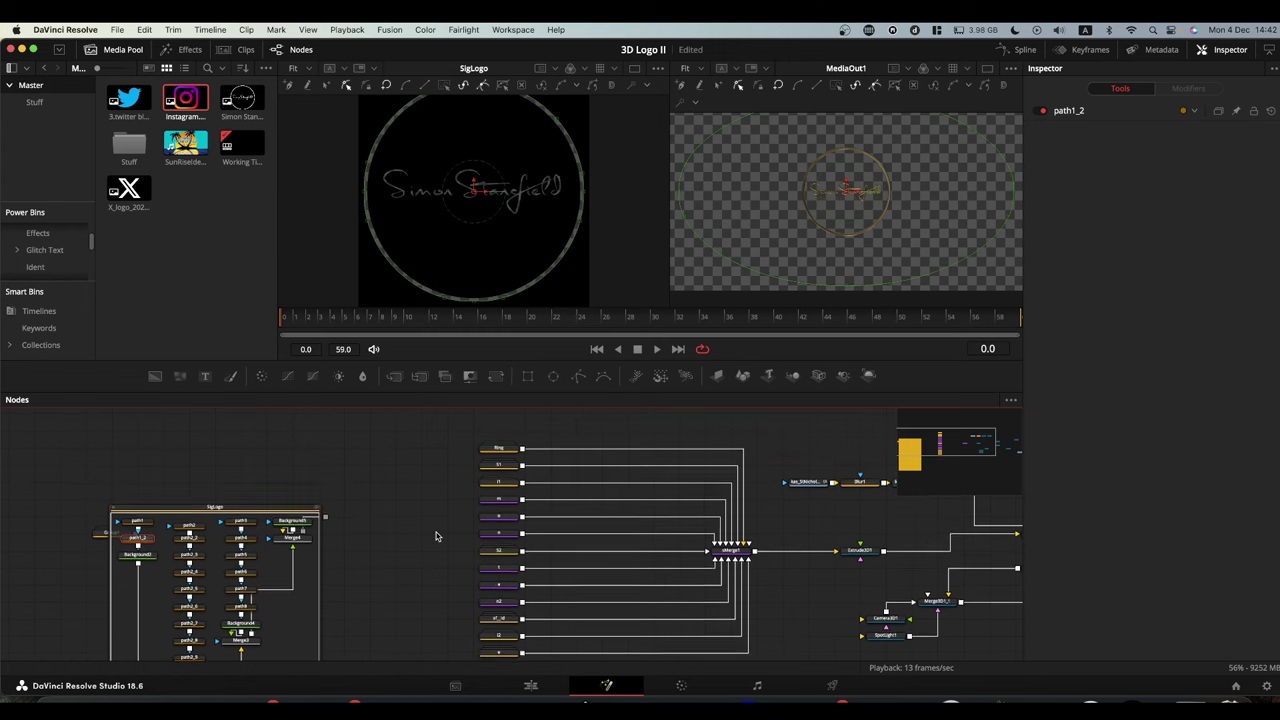
- Expand and collapse the Ring group, then expand the S1 group to show its polygons and boolean
left_click(500, 455)
left_click(500, 455)
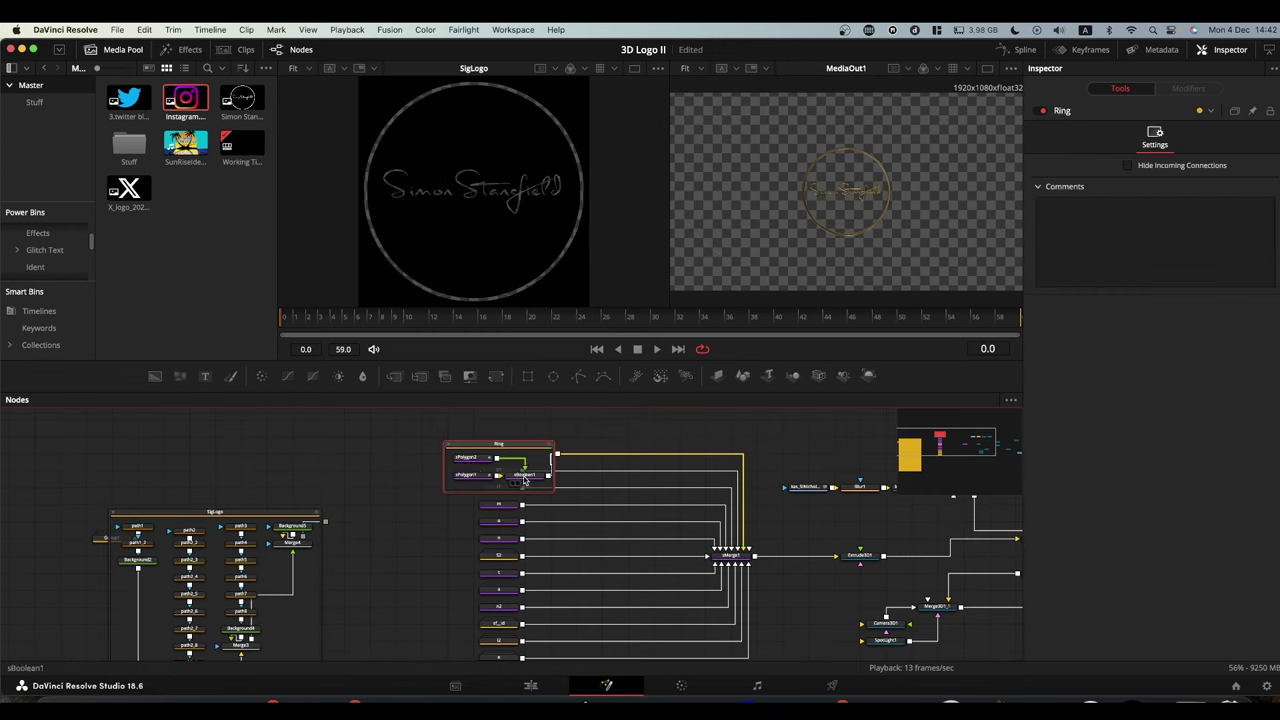
left_click(445, 446)
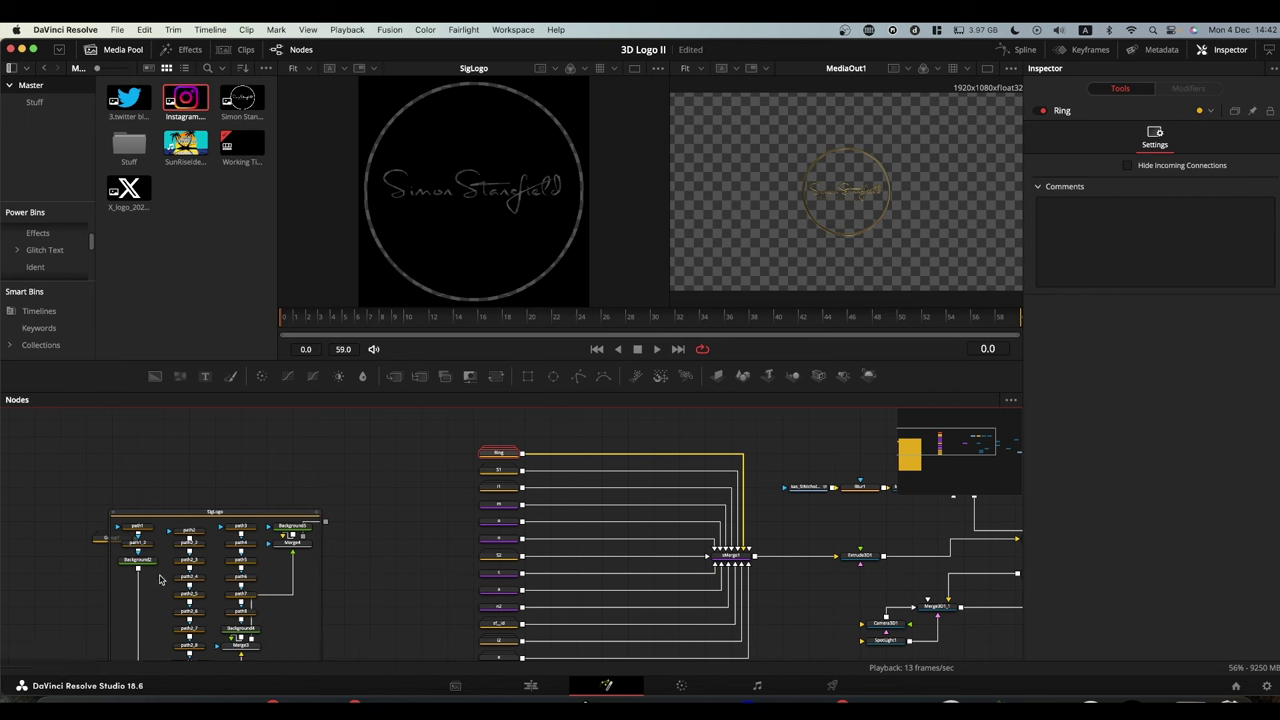
double_click(493, 475)
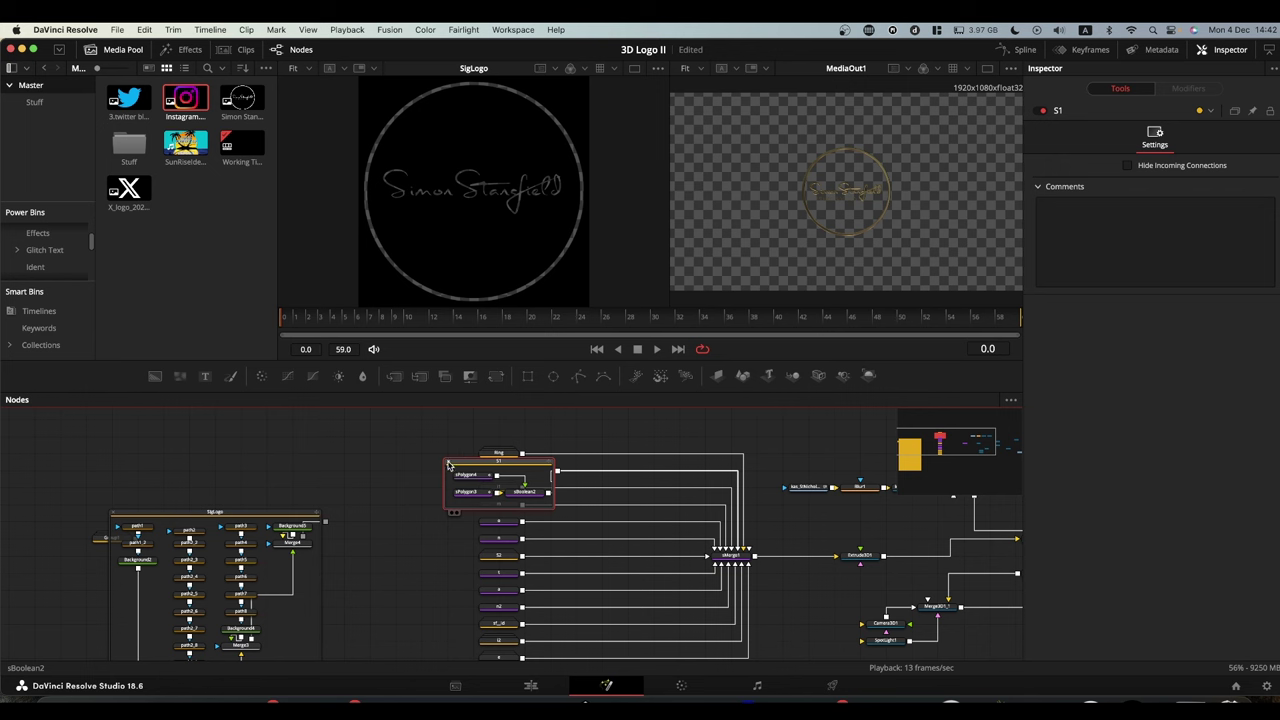
- Collapse the S1 group and zoom in on the traced signature strokes
left_click(447, 464)
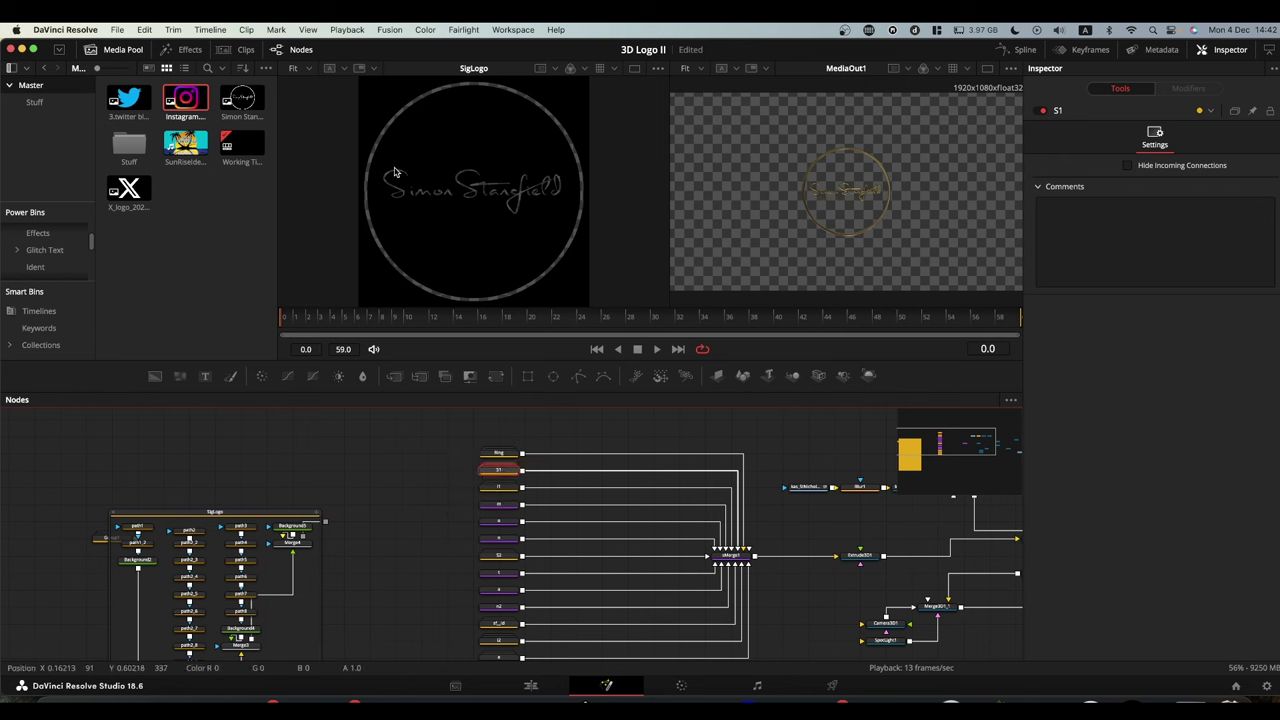
key("alt")
scroll(395, 185, "up", 8)
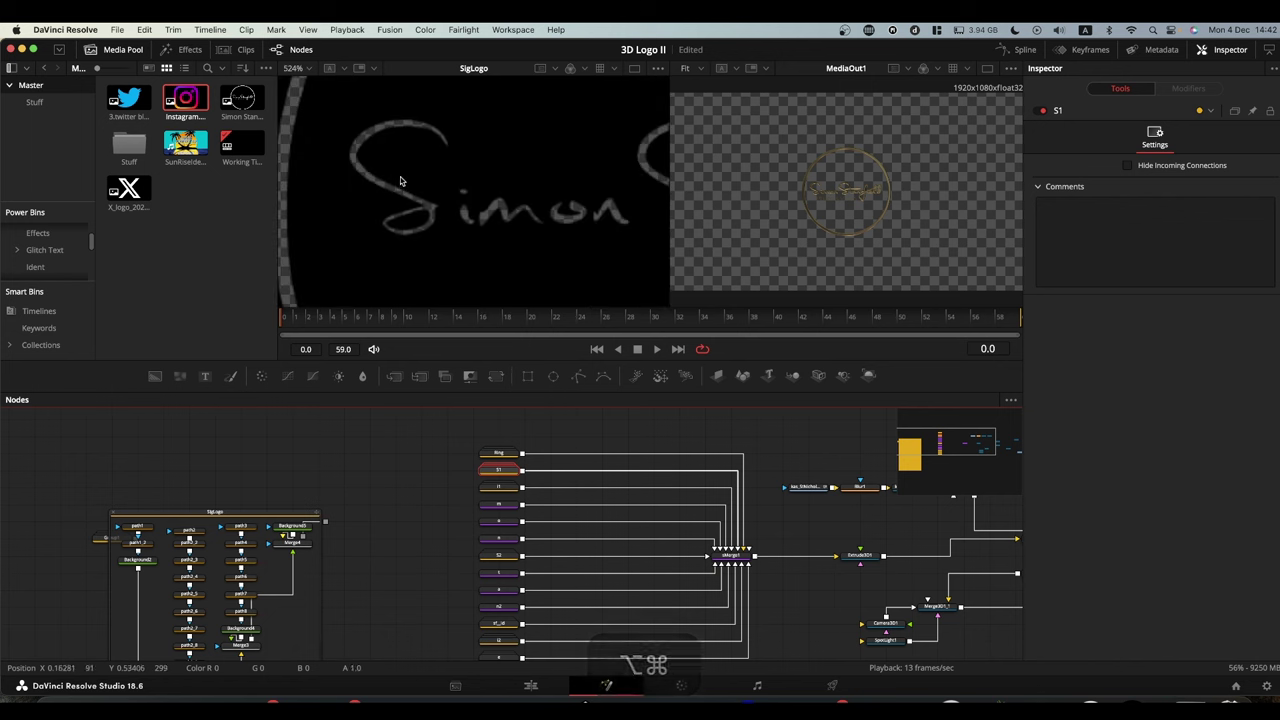
scroll(400, 181, "up", 3)
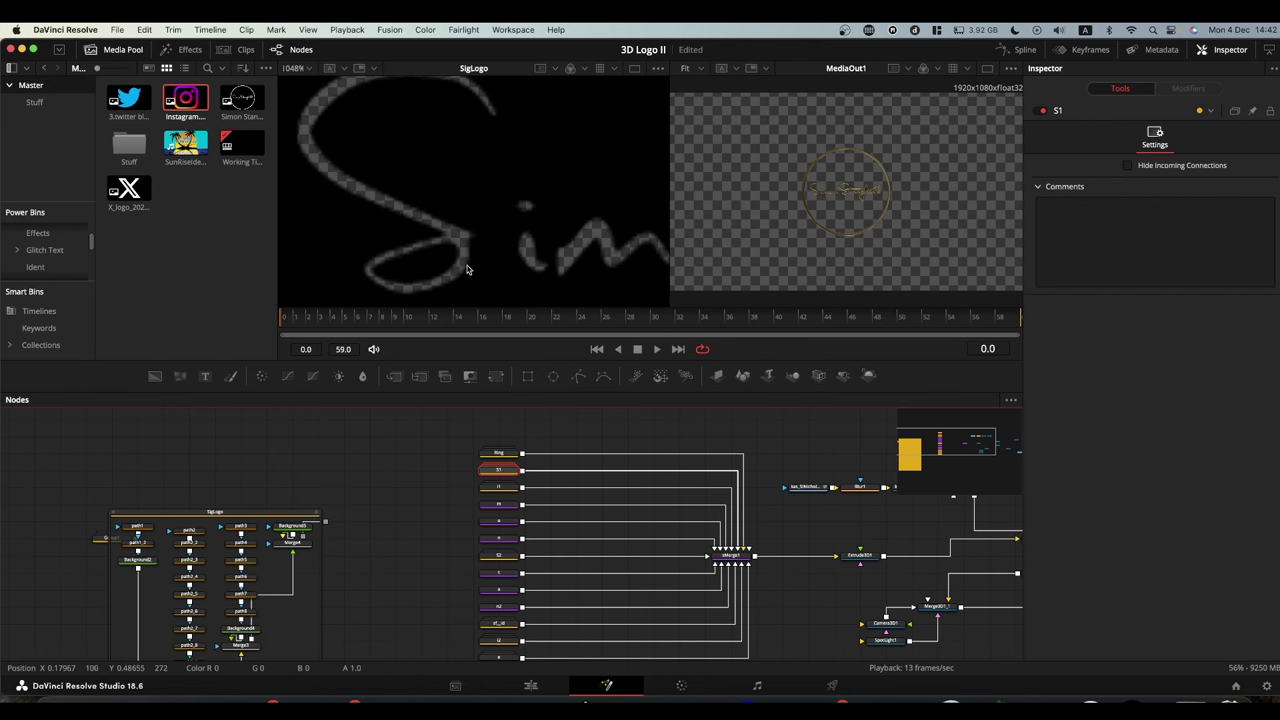
left_click_drag(591, 252, 456, 212)
- Save the 3D Logo II project while following the signature strokes to their end
key("super+s")
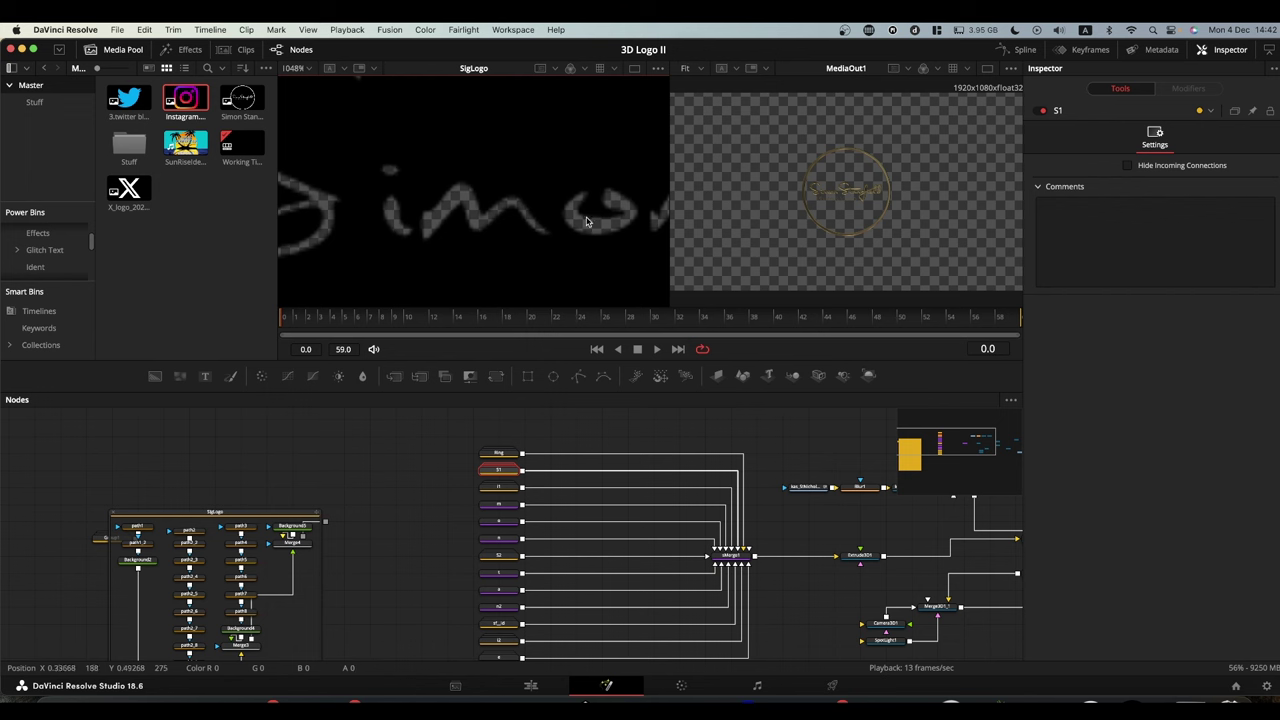
left_click_drag(593, 227, 457, 249)
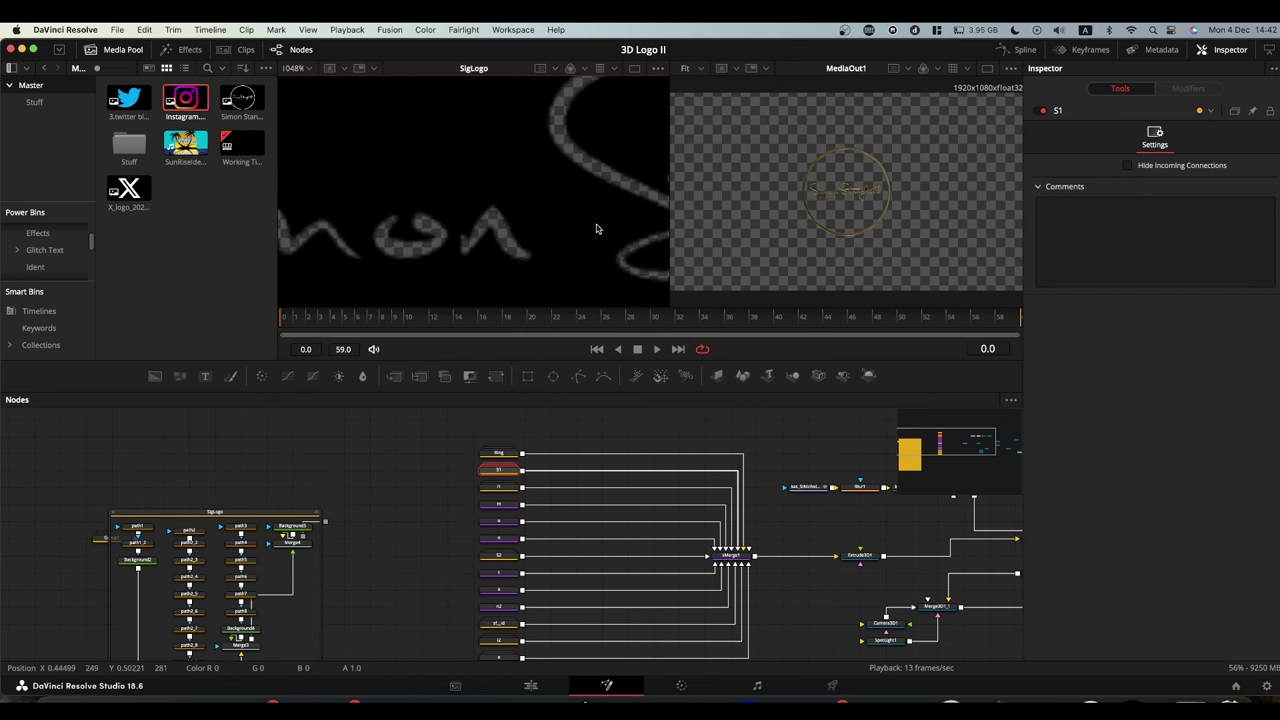
left_click_drag(596, 229, 398, 251)
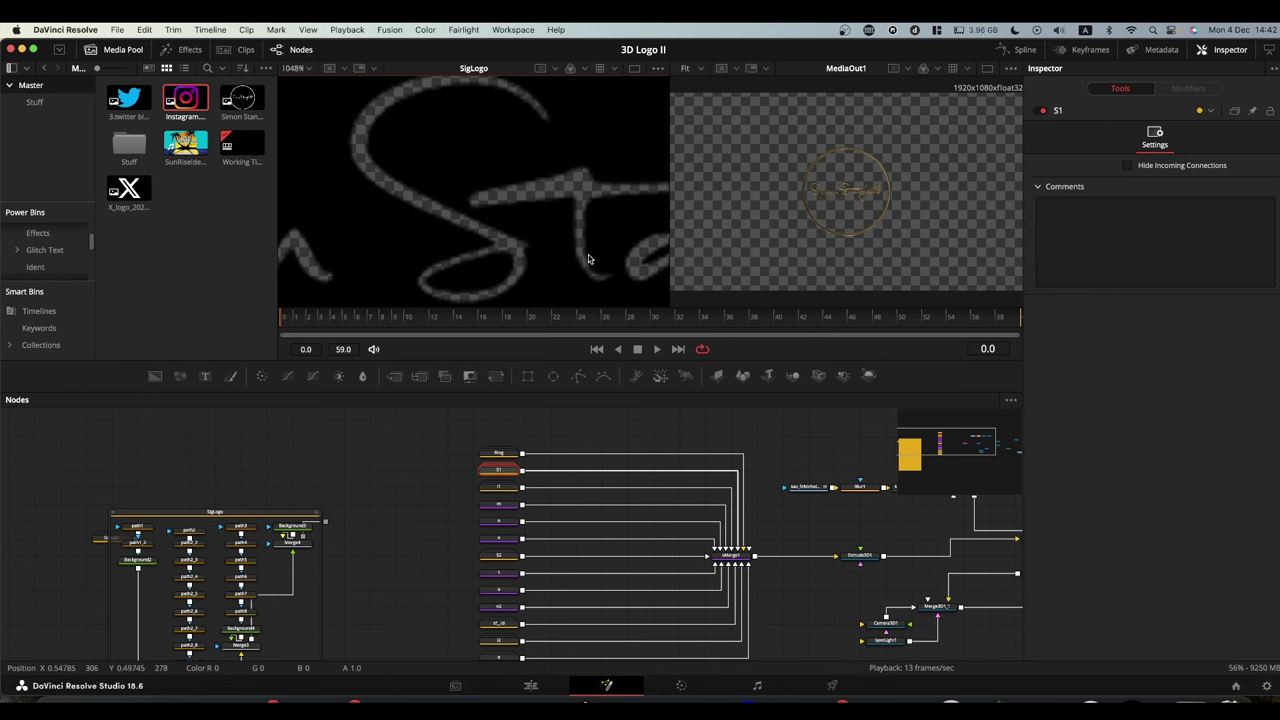
left_click_drag(586, 260, 469, 258)
left_click_drag(573, 258, 285, 192)
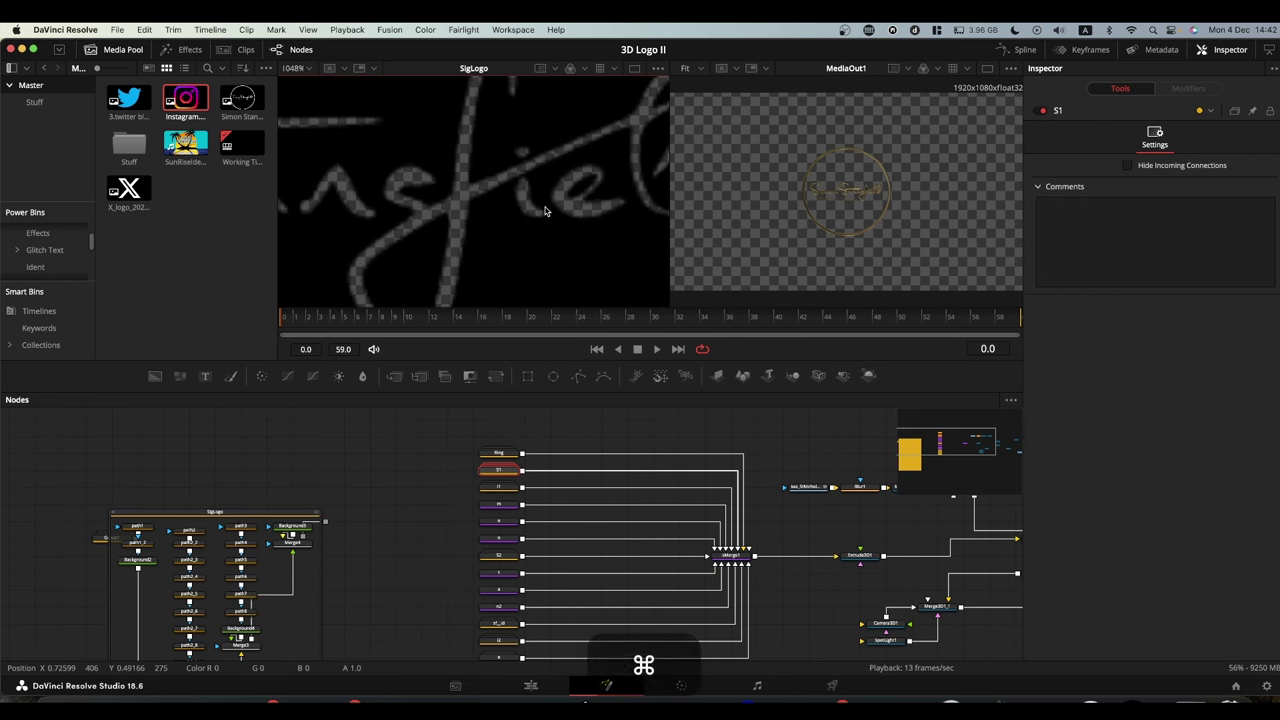
scroll(544, 210, "down", 2)
left_click_drag(620, 233, 552, 243)
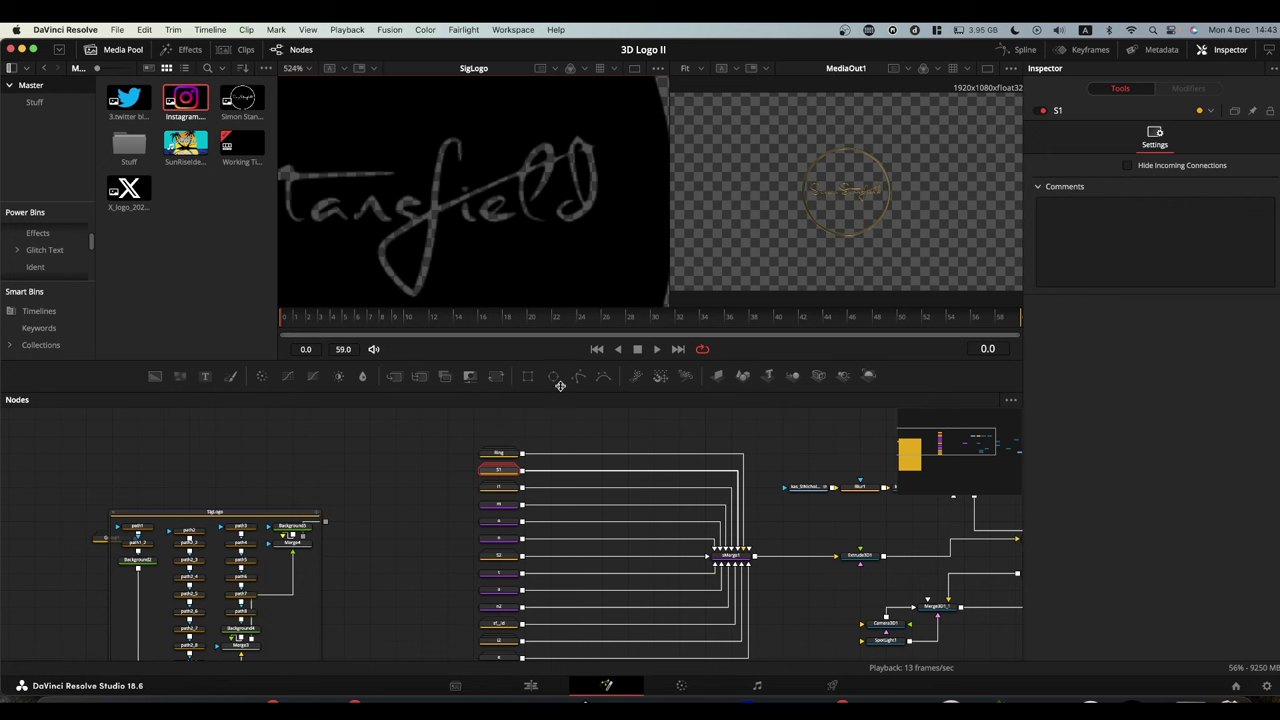
- Expand the signature shape group, inspect sPolygon8, sPolygon9 and sMerge2, then collapse it
scroll(469, 539, "down", 3)
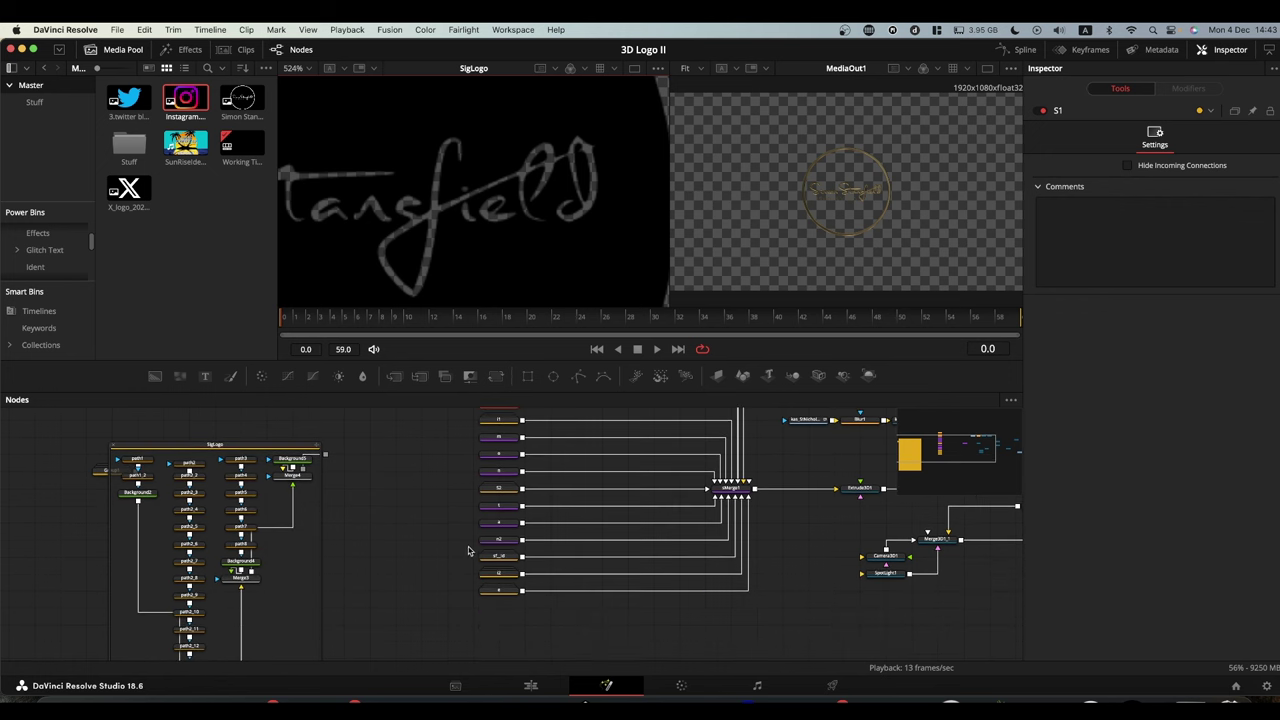
scroll(468, 551, "down", 1)
left_click_drag(500, 534, 366, 516)
double_click(366, 518)
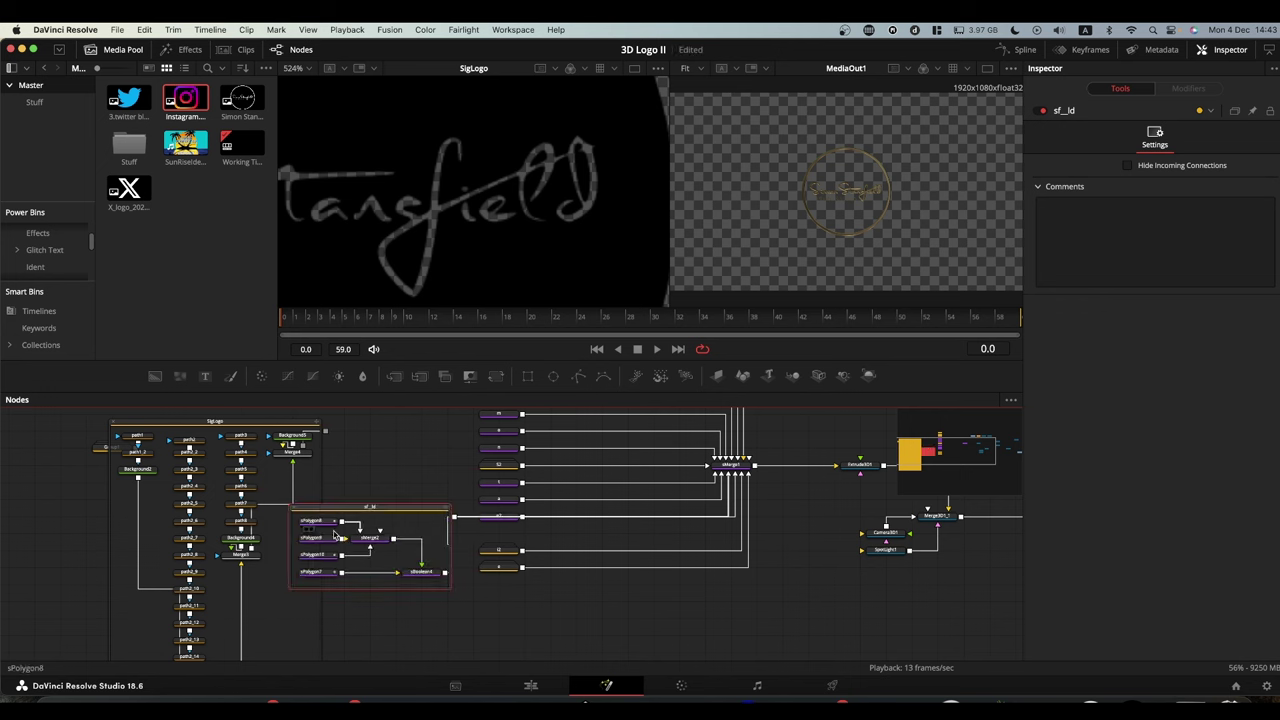
left_click(322, 524)
left_click(325, 555)
left_click(370, 540)
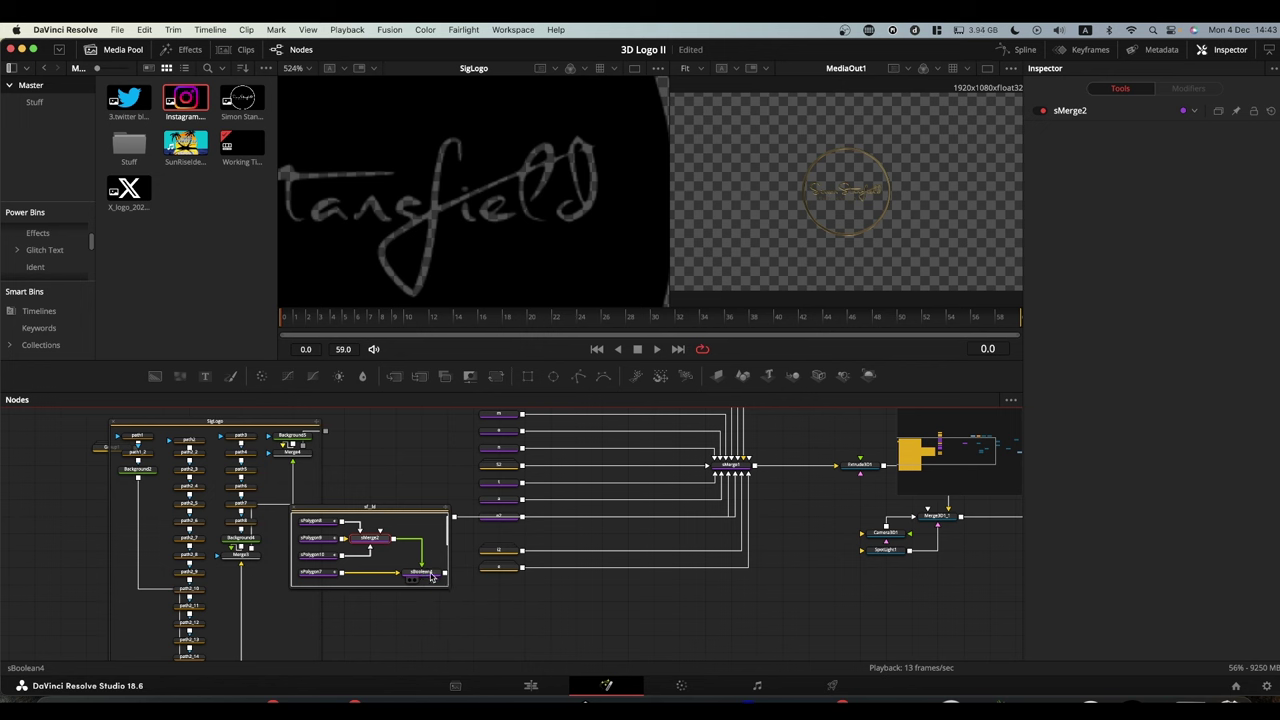
left_click(293, 512)
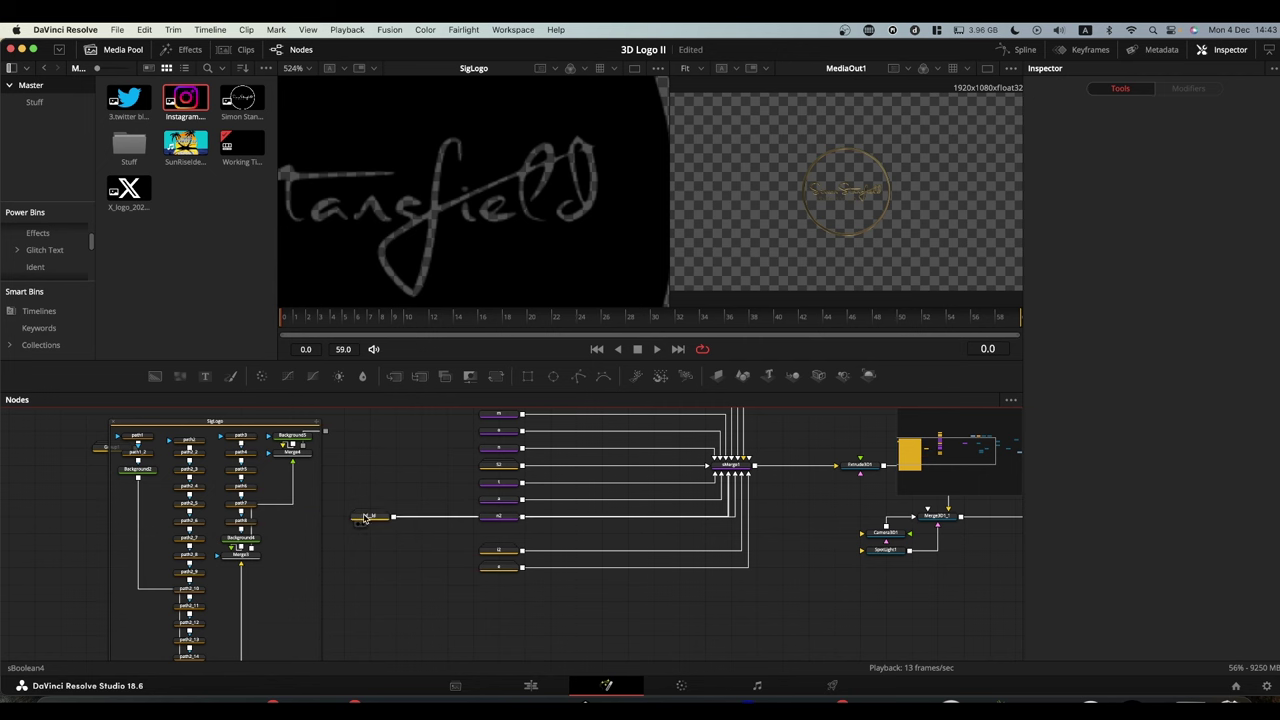
- Move the shape group back beside the node column and collapse SigLogo into a single node
left_click_drag(368, 518, 490, 536)
scroll(660, 477, "up", 3)
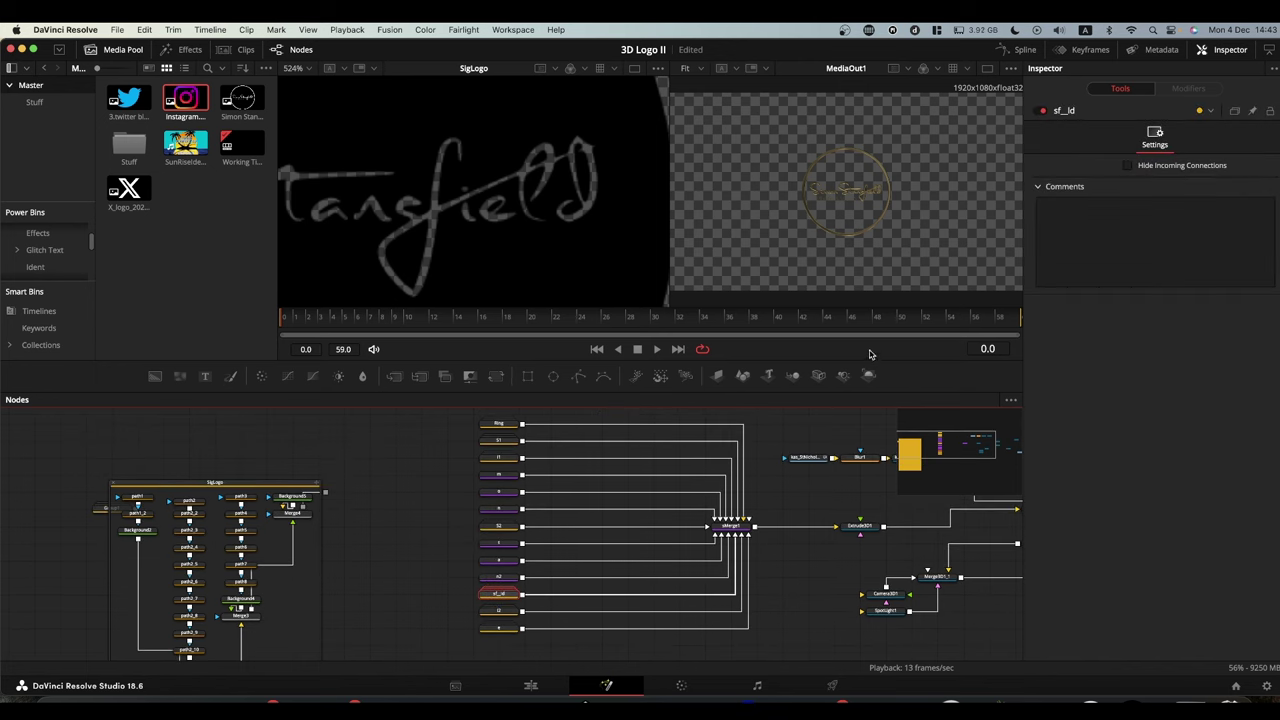
scroll(815, 498, "right", 6)
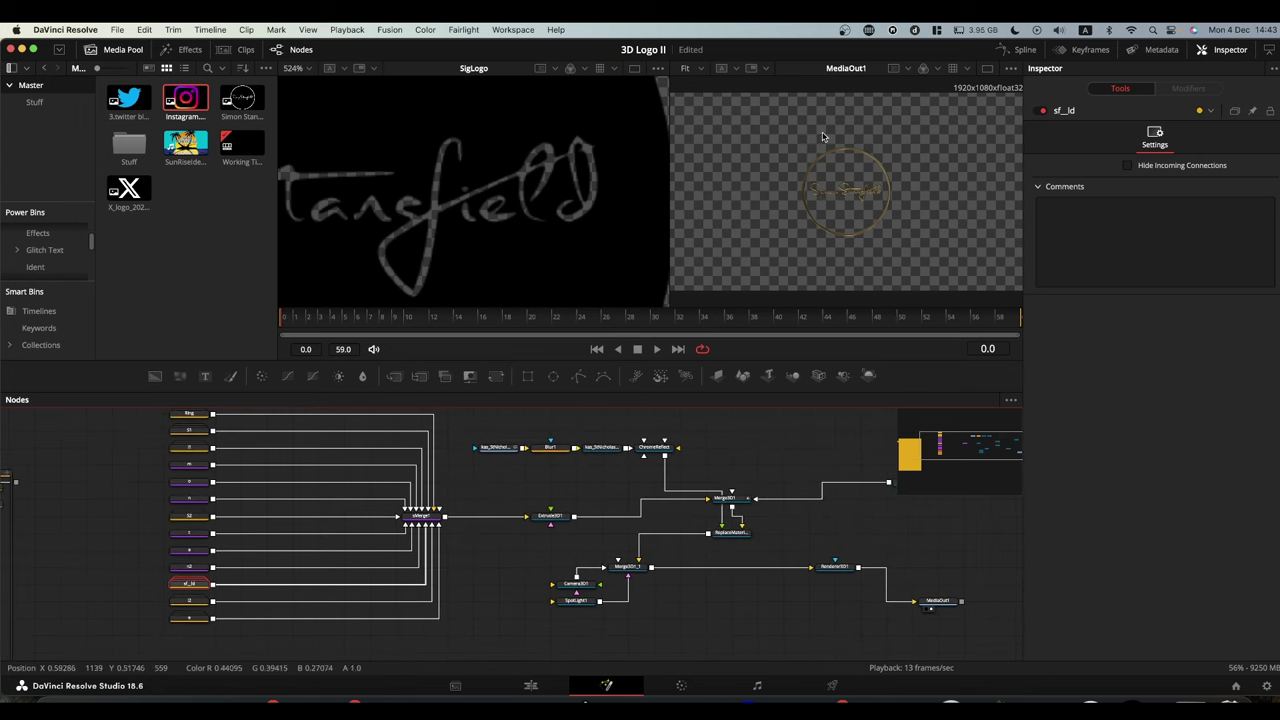
scroll(872, 208, "up", 5)
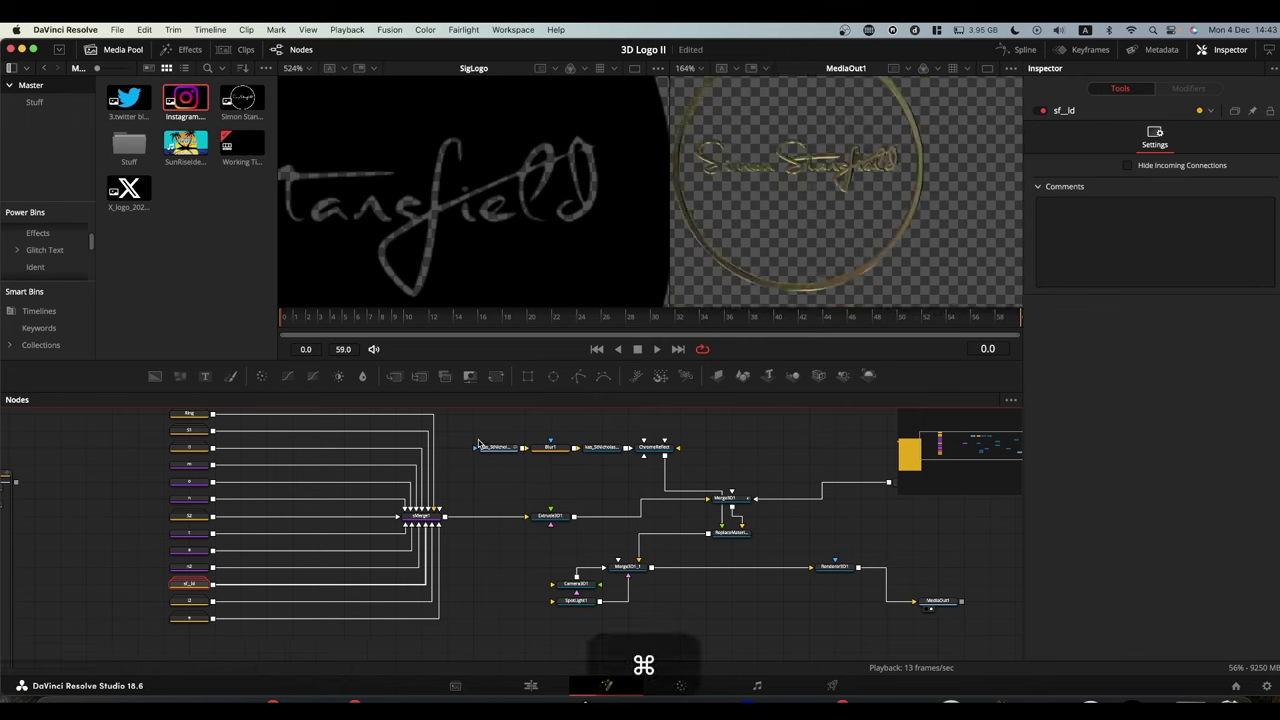
scroll(94, 469, "left", 10)
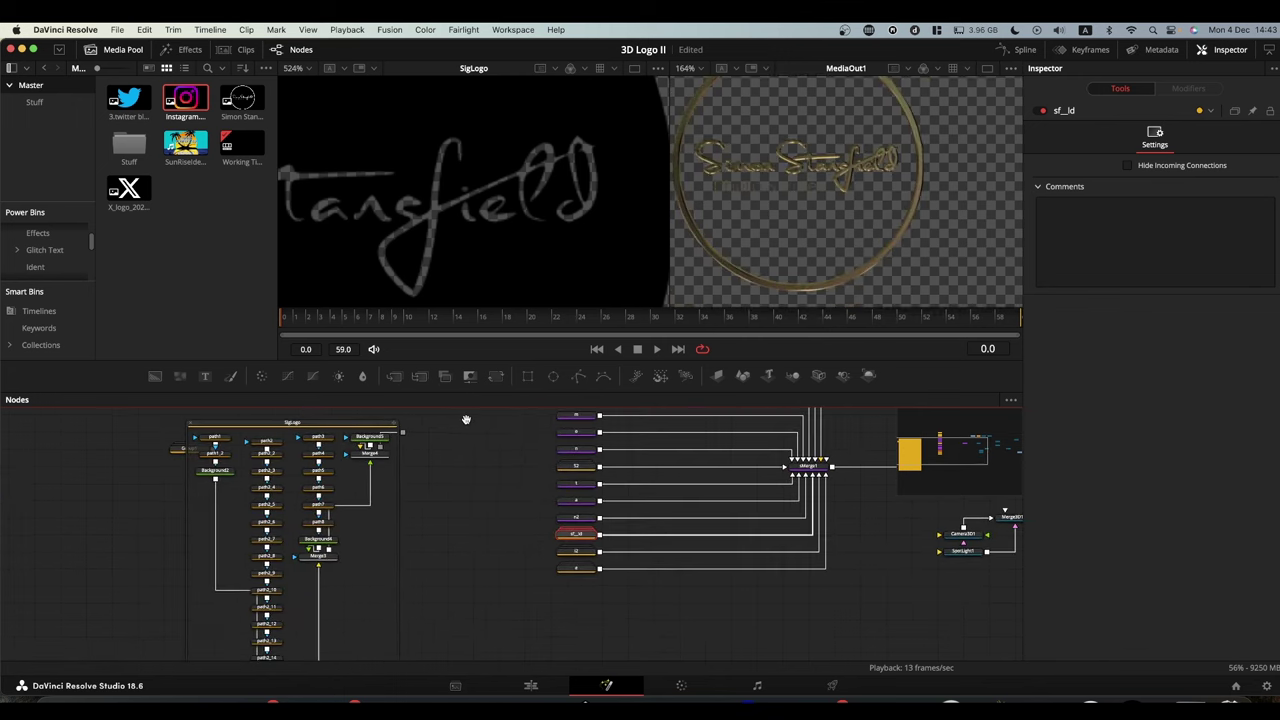
left_click(296, 425)
left_click(435, 254)
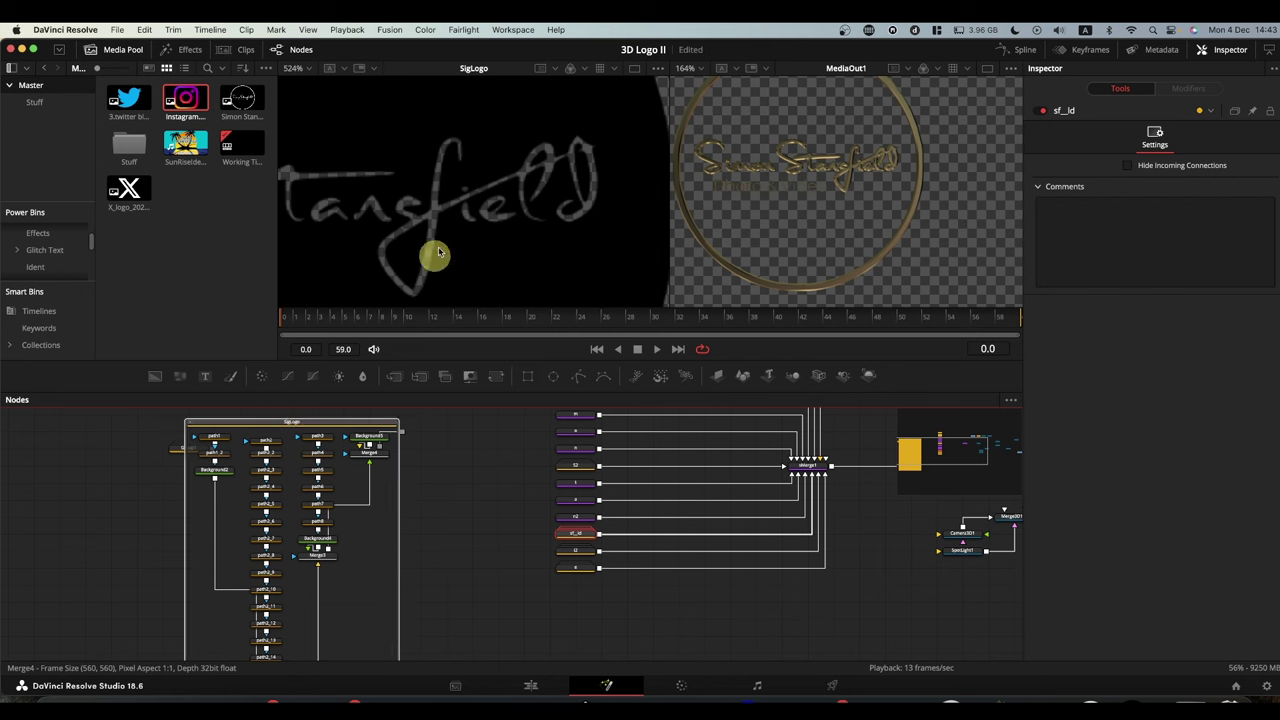
left_click(191, 424)
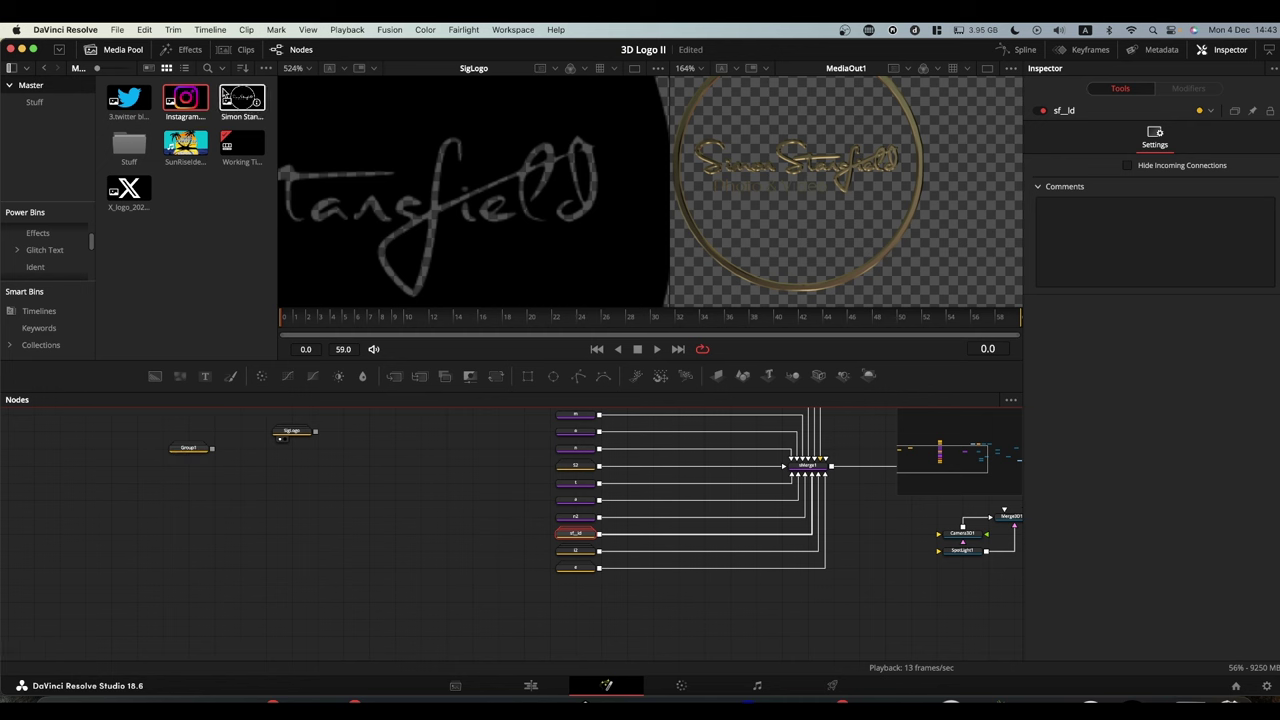
- Drag the circular logo image from the Media Pool in as MediaIn2 and view it
left_click_drag(240, 98, 458, 208)
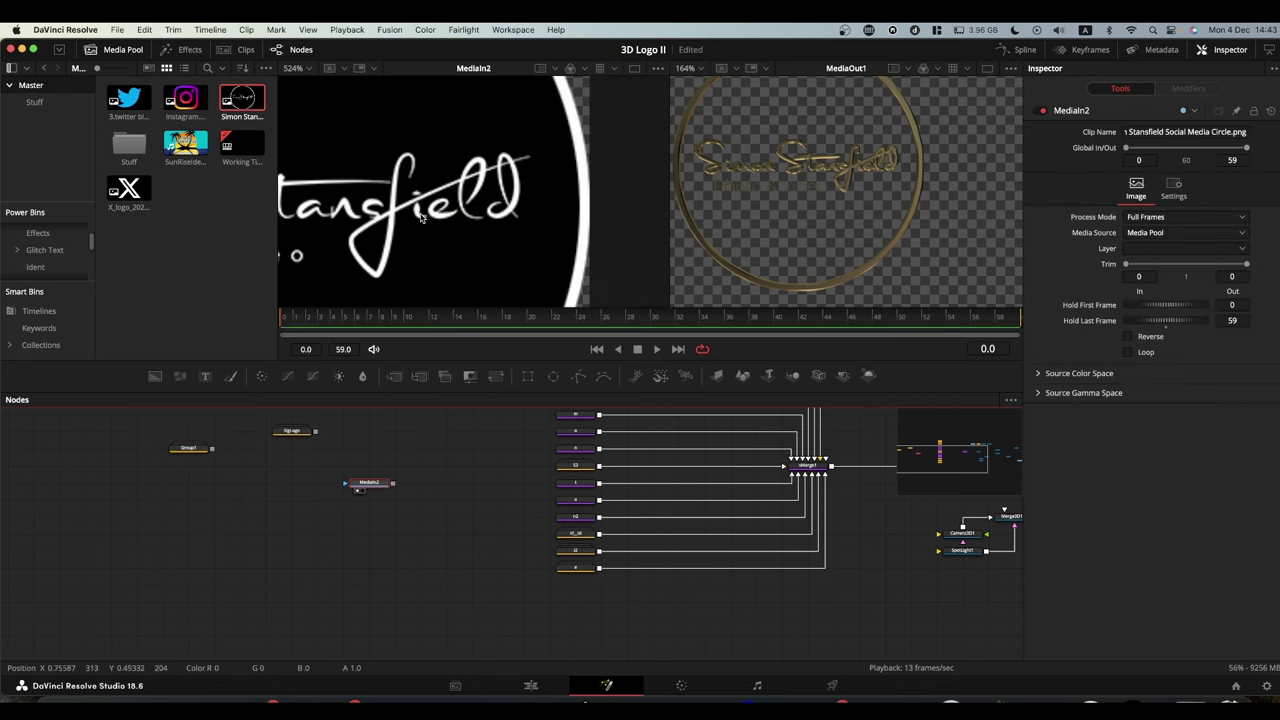
key("alt")
scroll(421, 217, "down", 6)
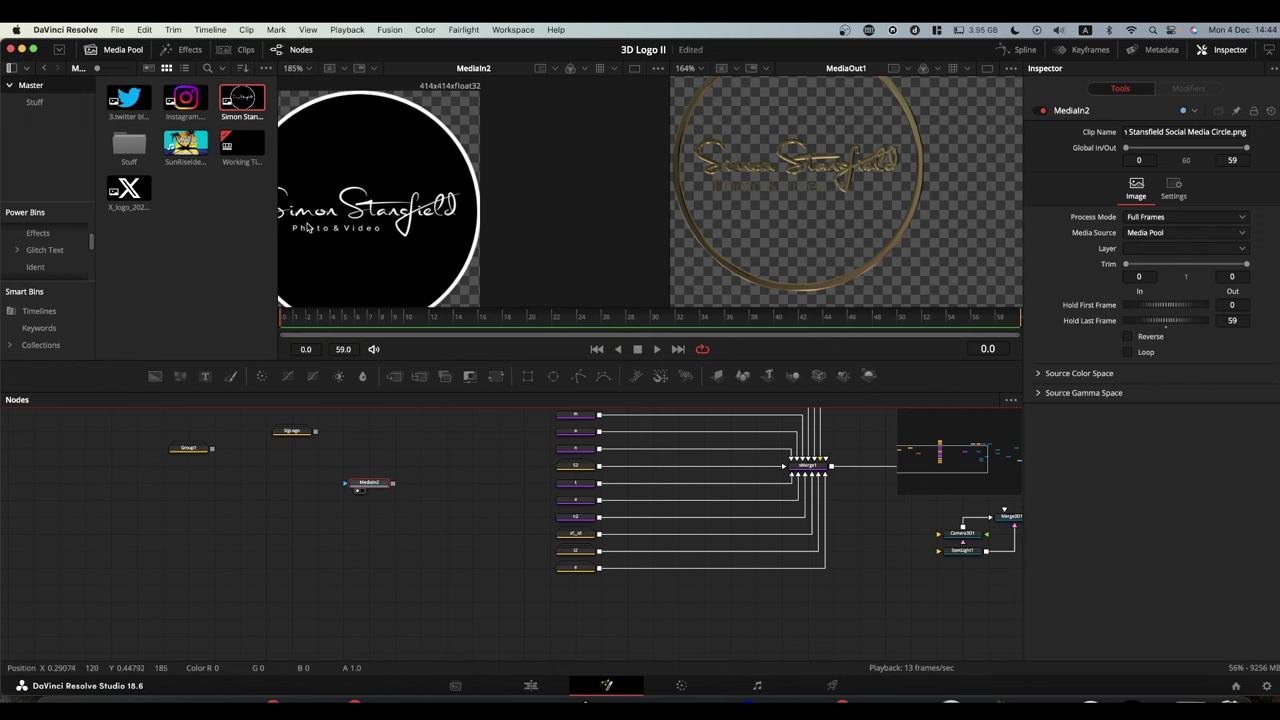
left_click_drag(290, 226, 384, 238)
left_click_drag(384, 238, 392, 240)
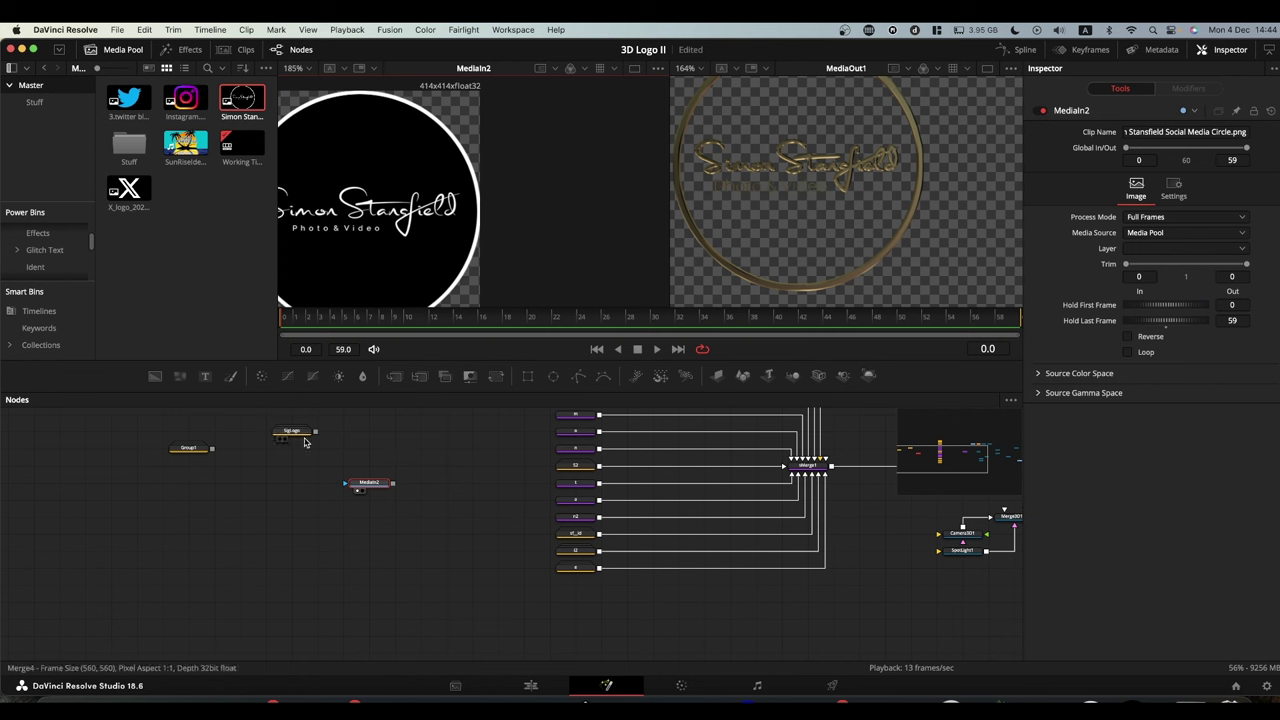
- Show the SigLogo group in the left viewer and scrub to a frame where the logo renders
left_click_drag(296, 432, 390, 217)
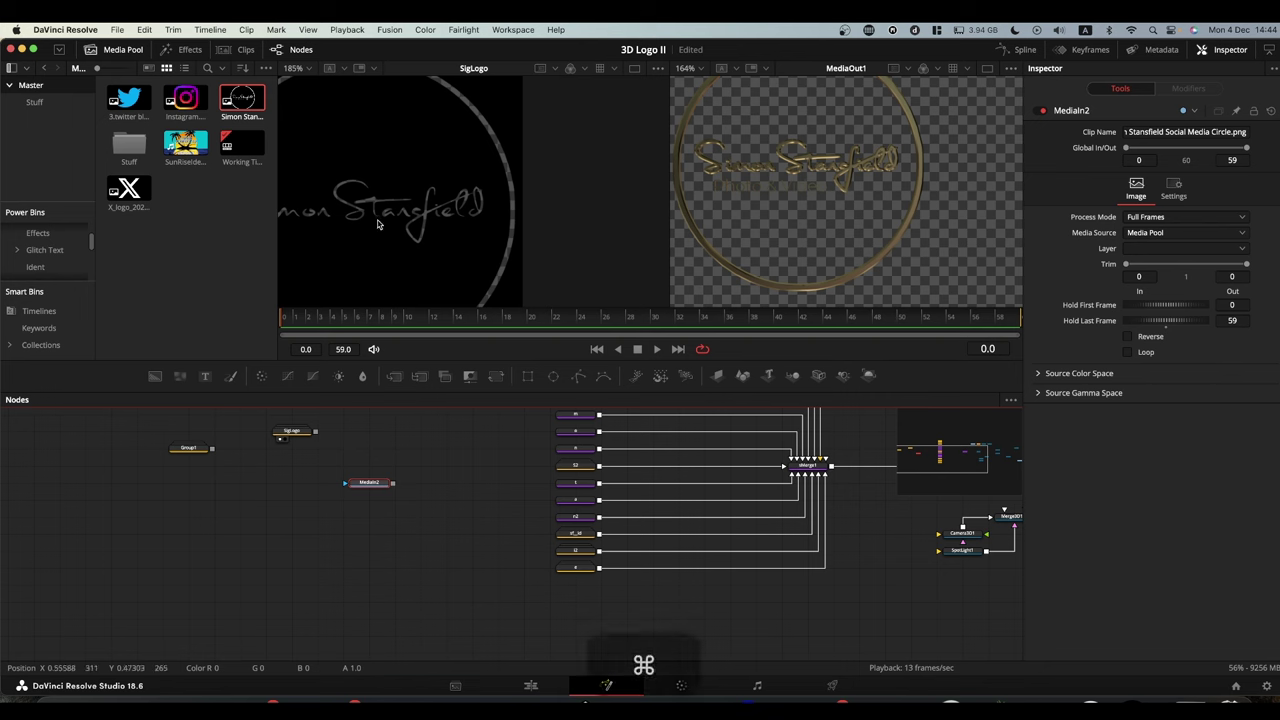
scroll(377, 224, "down", 3)
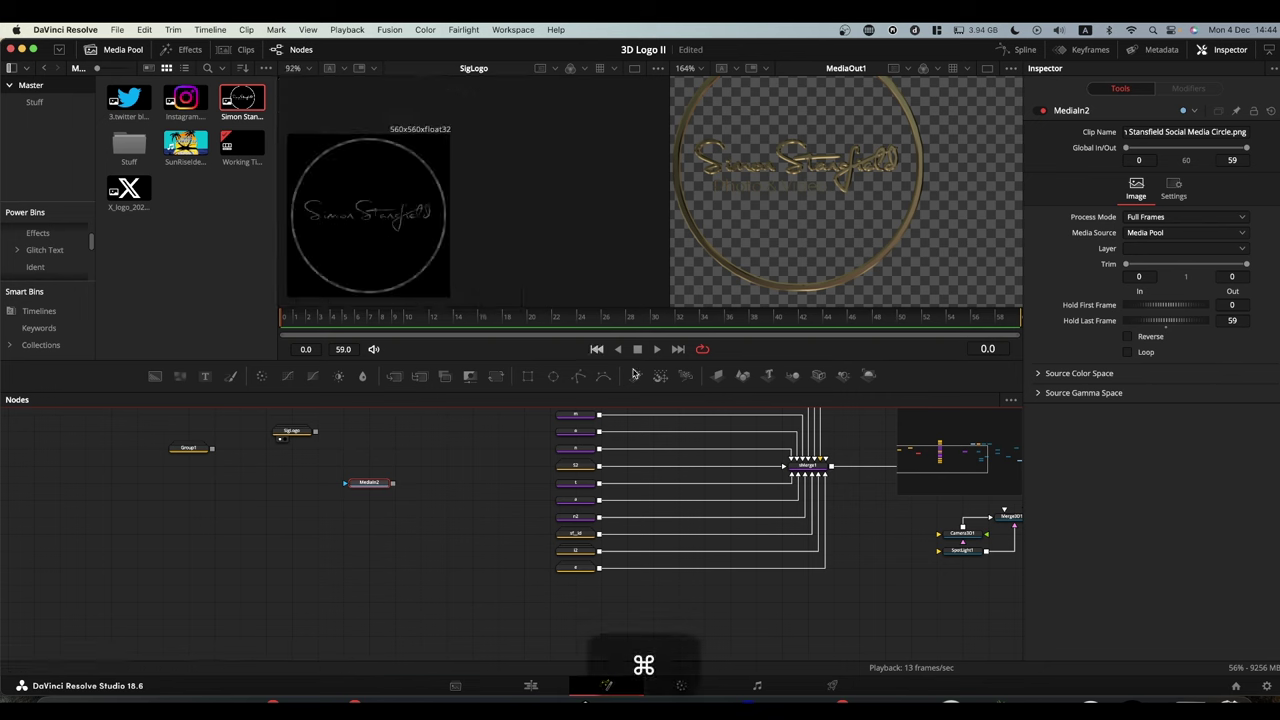
left_click_drag(886, 523, 610, 548)
mouse_move(336, 318)
left_mouse_down()
mouse_move(410, 328)
mouse_move(314, 330)
left_mouse_up()
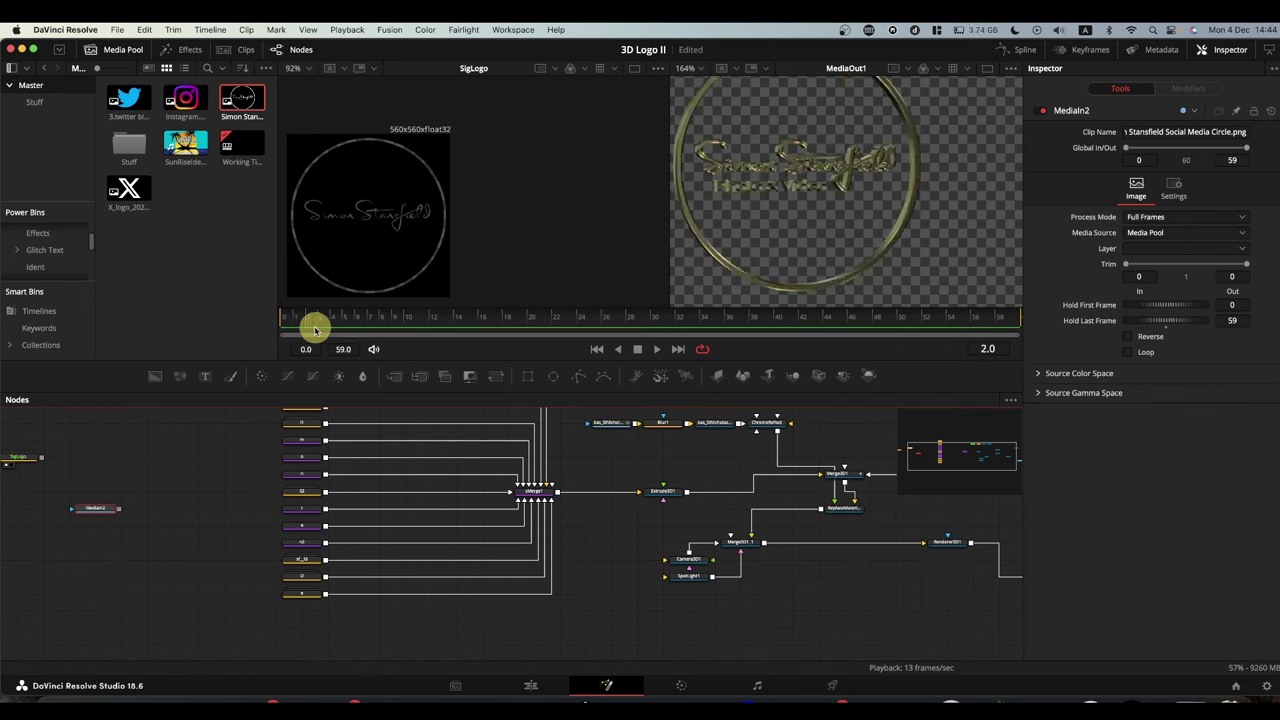
- Turn off Checker Underlay, then view Text3D1 and ReplaceMaterial3D1 in 3D perspective in the right viewer
left_click(1009, 69)
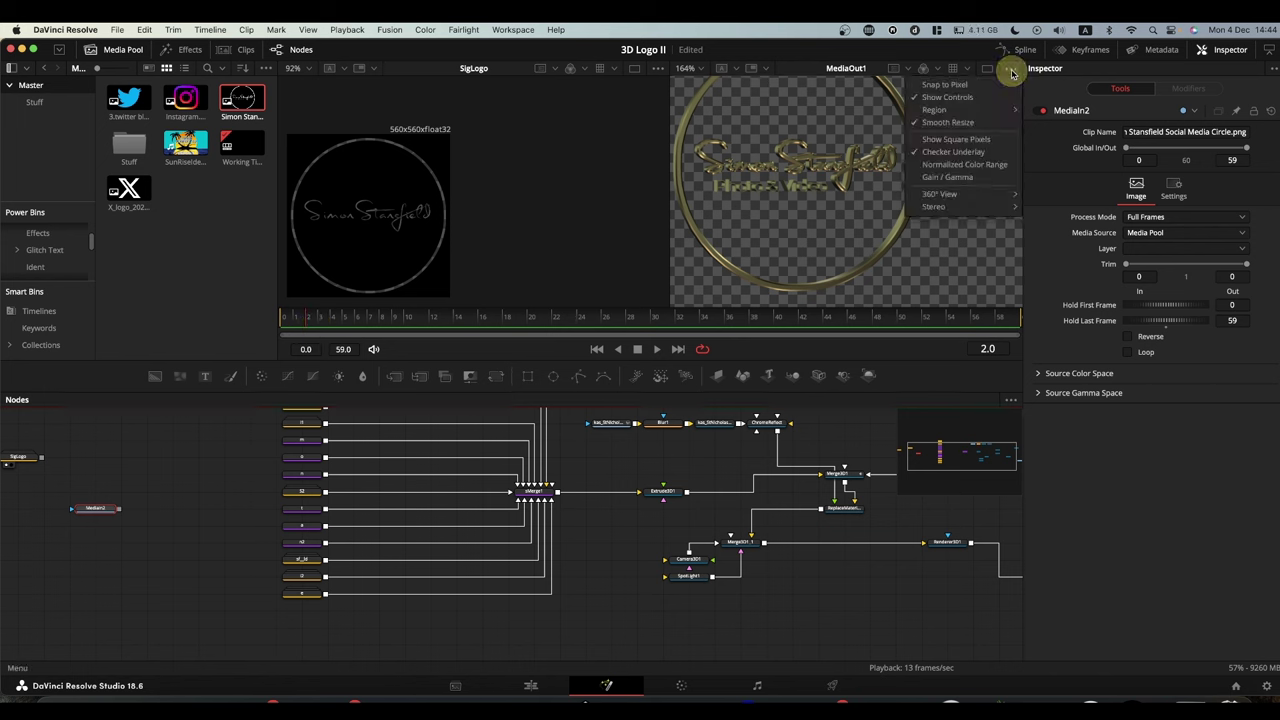
left_click(968, 151)
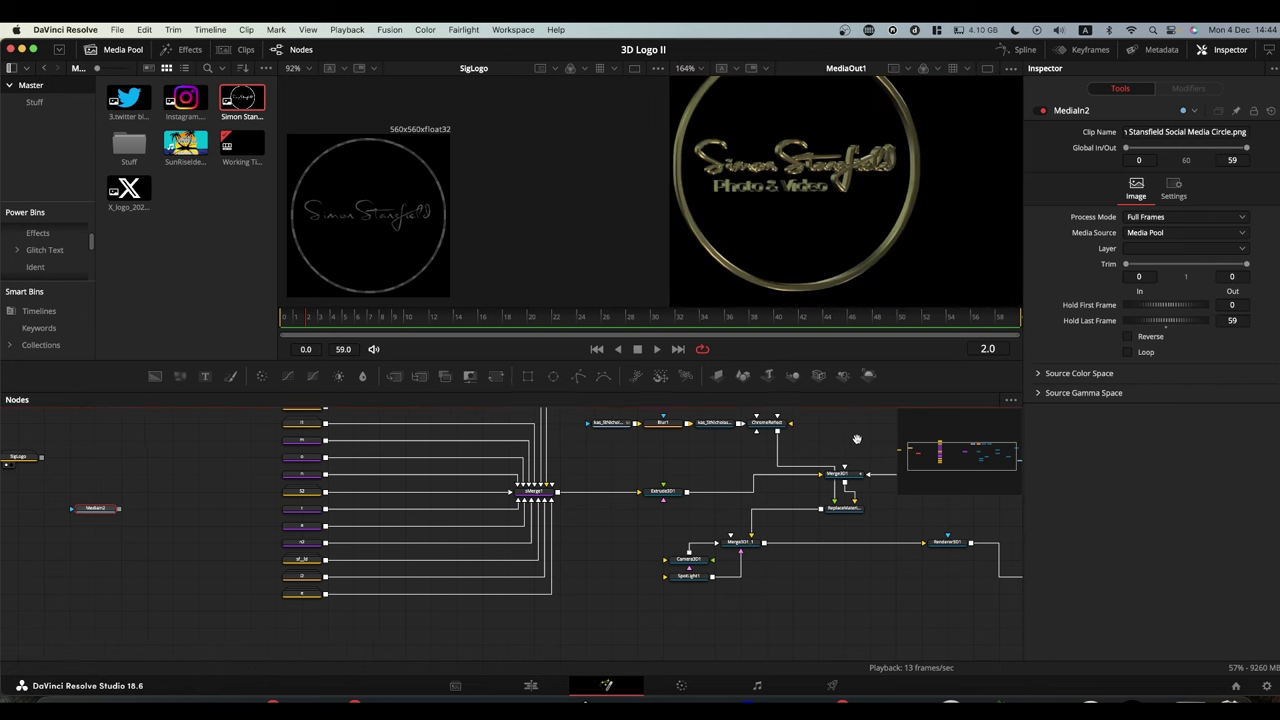
left_click_drag(858, 442, 644, 444)
left_click(818, 466)
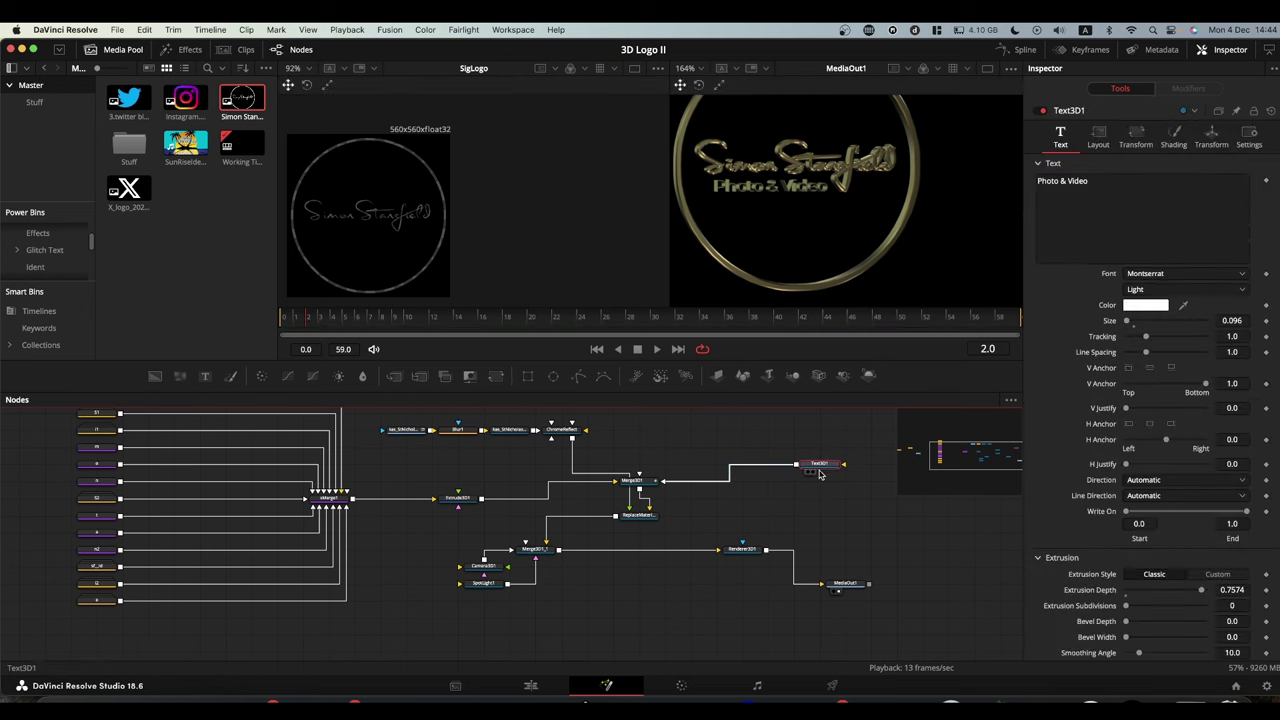
left_click_drag(818, 466, 800, 212)
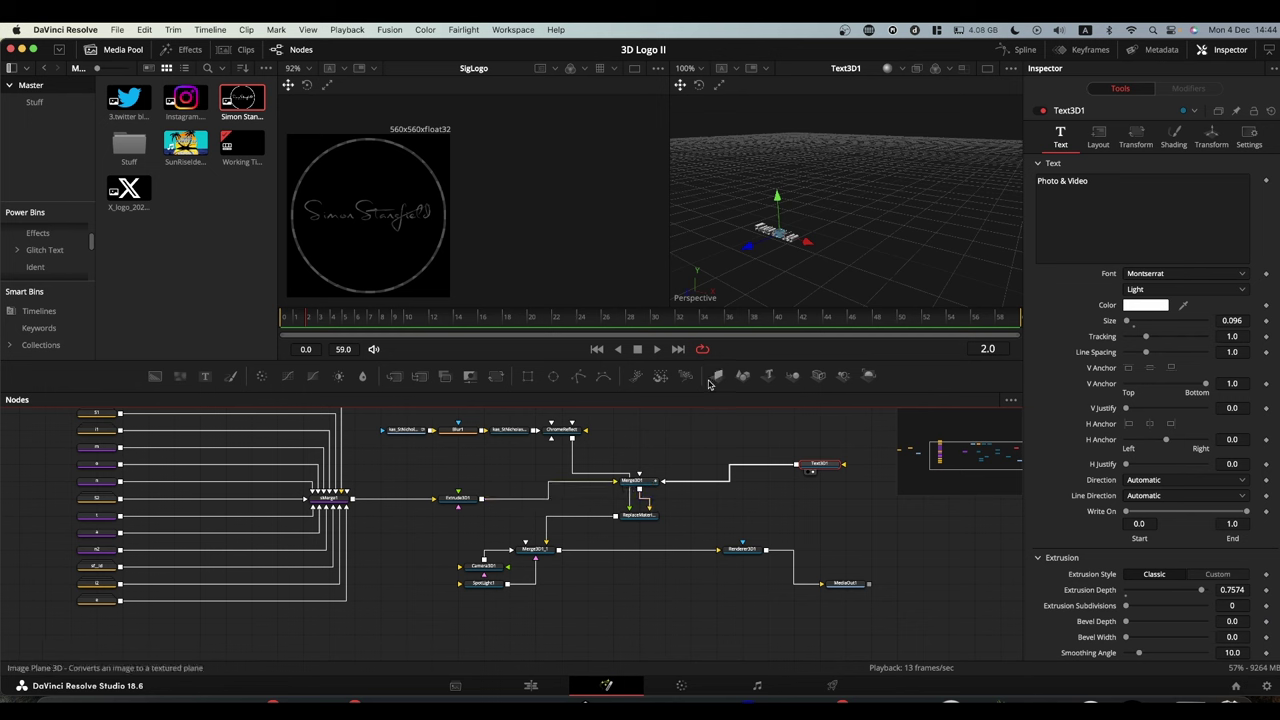
left_click_drag(406, 454, 590, 426)
left_click_drag(640, 516, 787, 232)
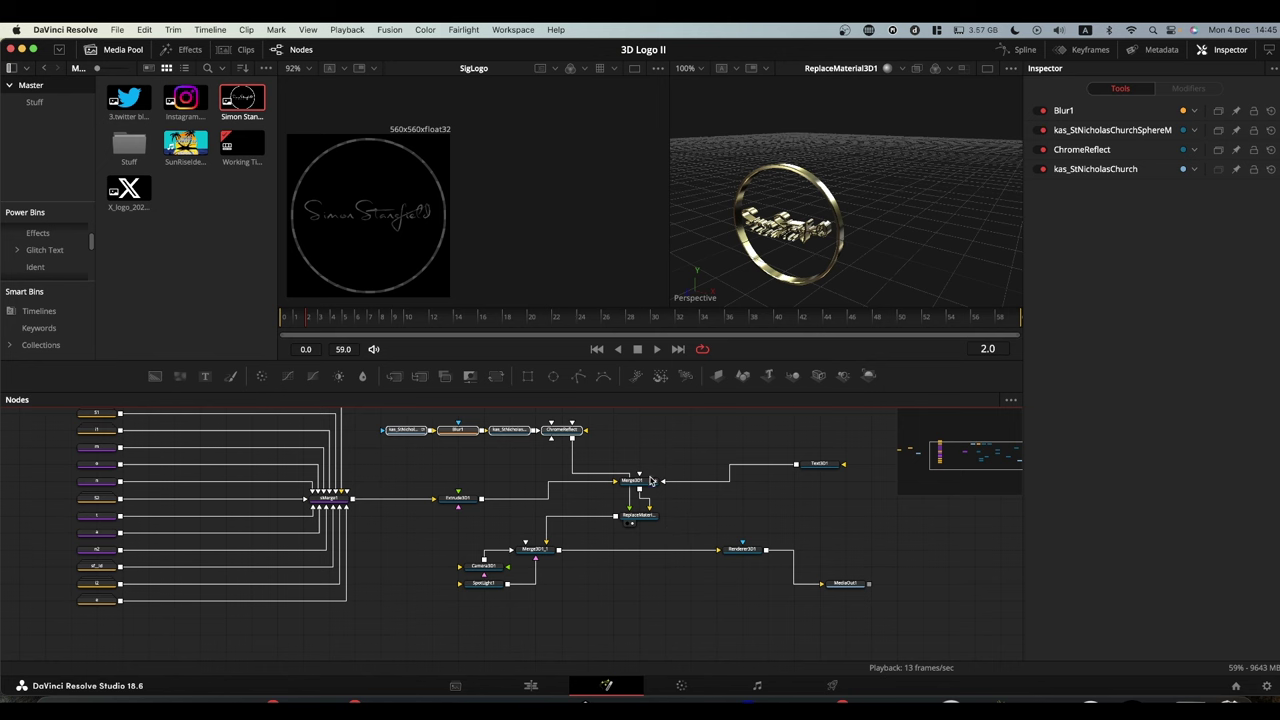
- Select Merge3D1 to confirm it combines the signature ring and Text3D1 text
left_click(645, 486)
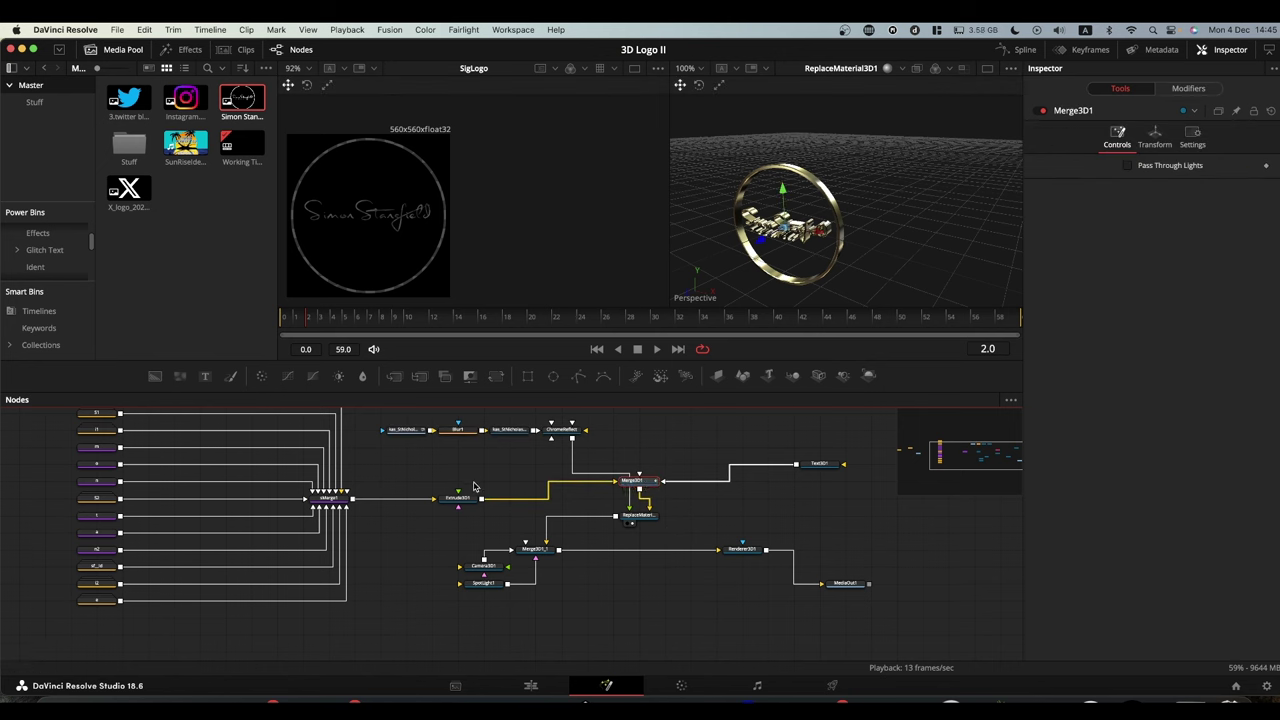
left_click(648, 484)
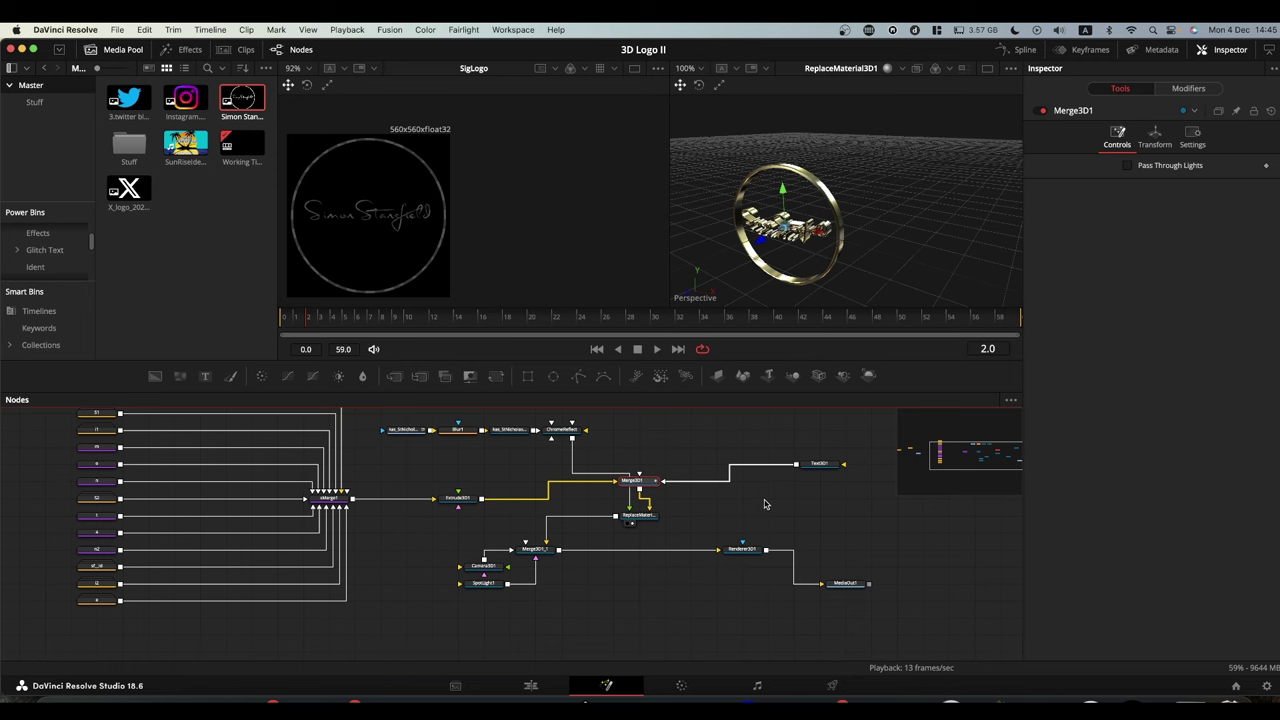